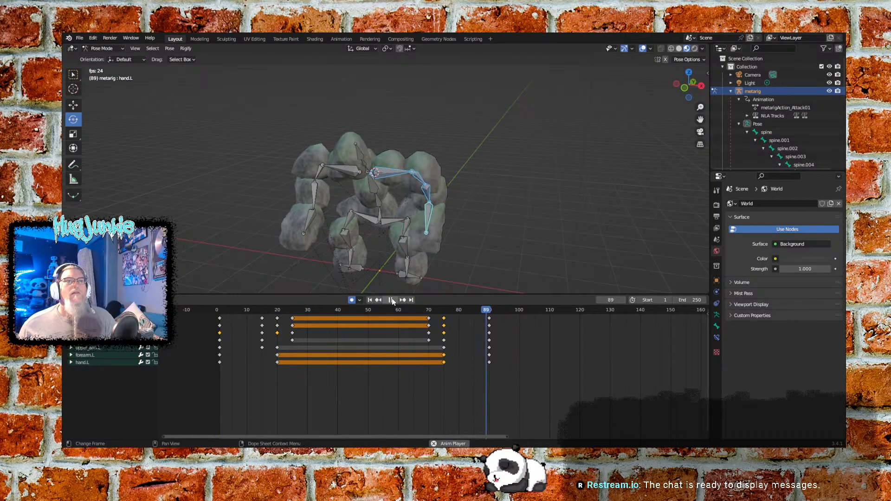
- Scrub the golem's attack animation between frames 1 and 24 and inspect its starting pose from several angles
left_click_drag(491, 305, 219, 296)
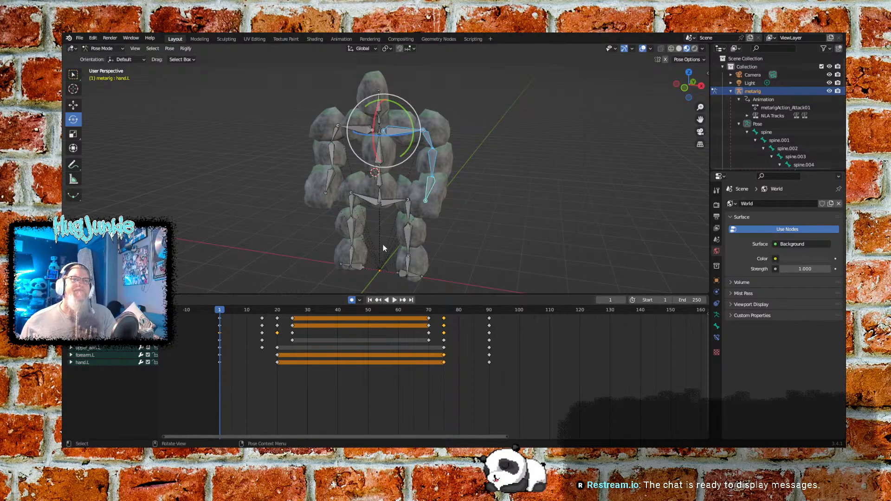
middle_click_drag(509, 212, 469, 228)
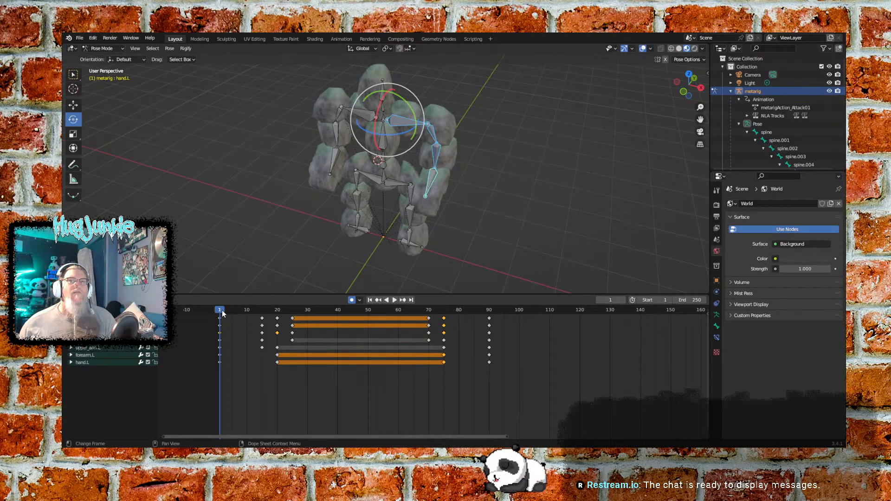
key("space")
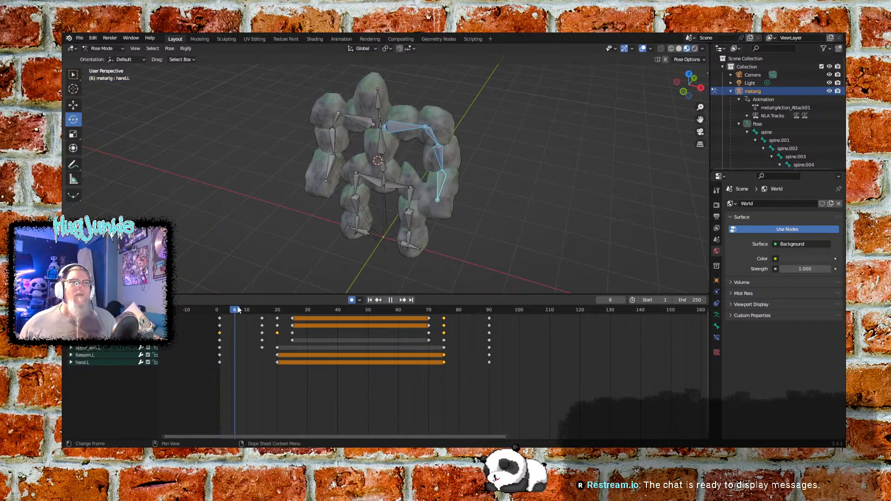
left_click_drag(255, 308, 289, 288)
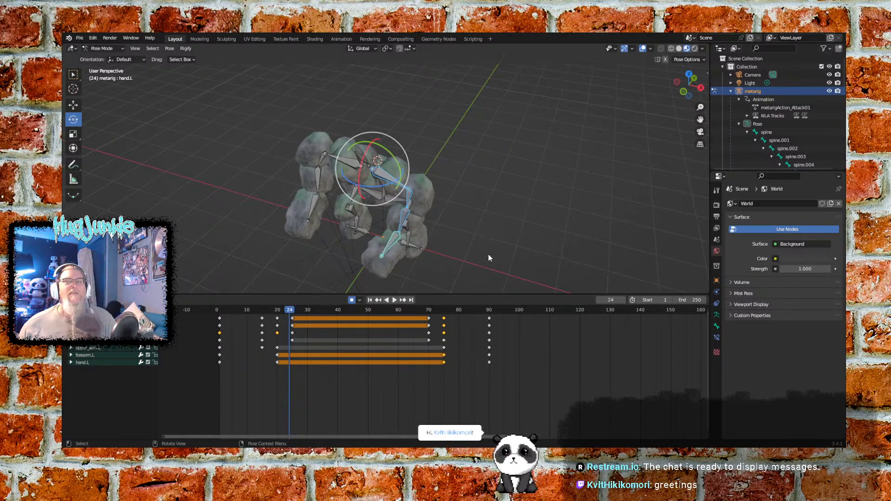
middle_click_drag(491, 254, 439, 209, "shift")
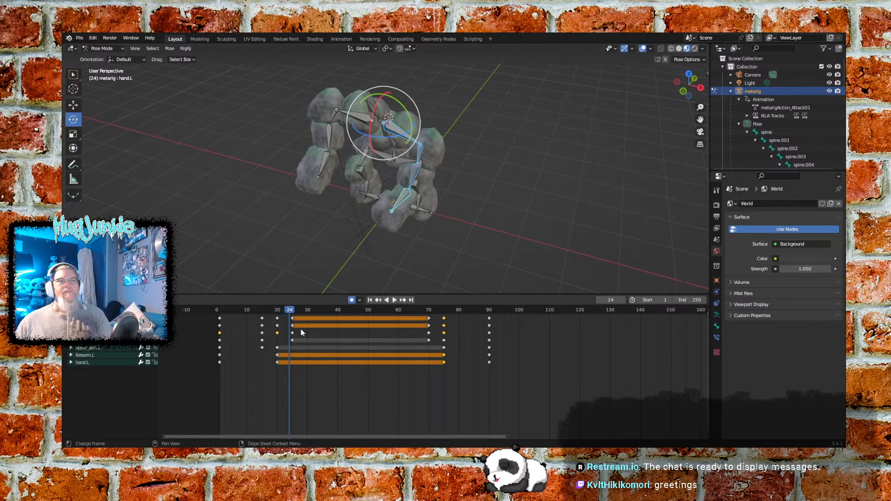
left_click_drag(288, 309, 220, 314)
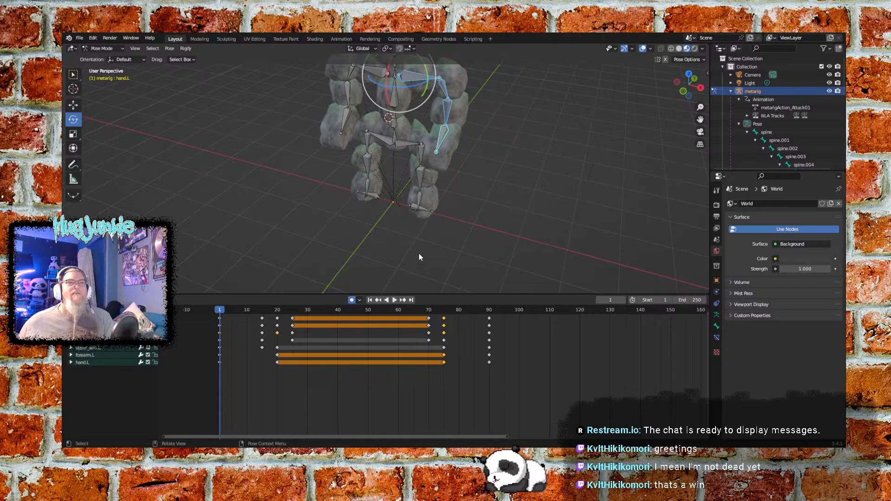
middle_click_drag(504, 175, 503, 207)
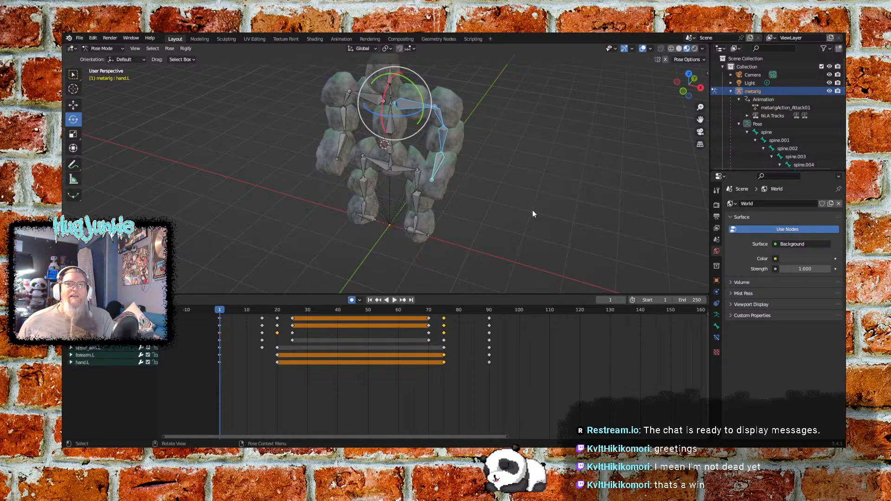
middle_click_drag(561, 194, 528, 195)
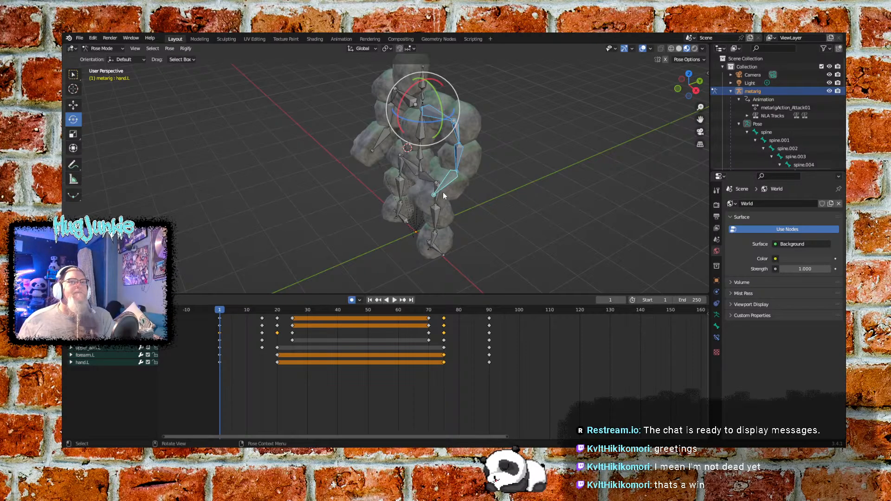
middle_click_drag(547, 201, 482, 230)
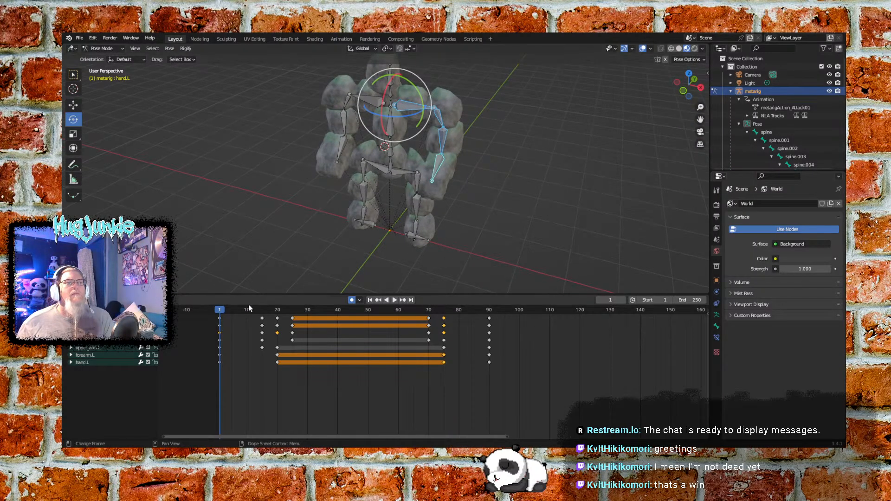
- Compare the left arm's poses at frames 15 and 20 of the attack from the front
key("space")
left_click_drag(247, 310, 261, 311)
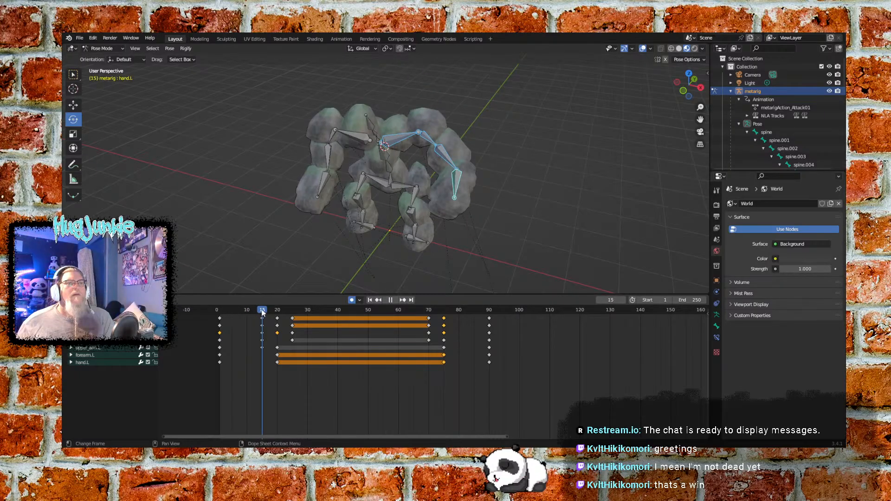
key("space")
middle_click_drag(285, 240, 234, 231)
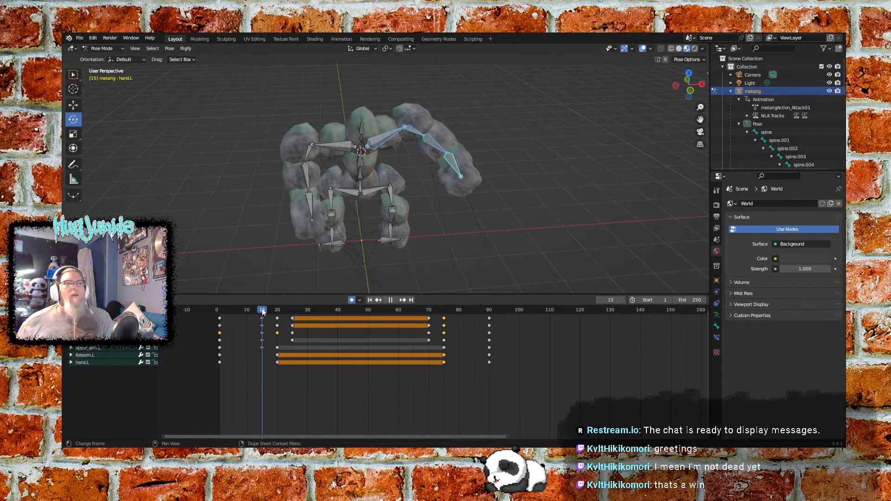
key("space")
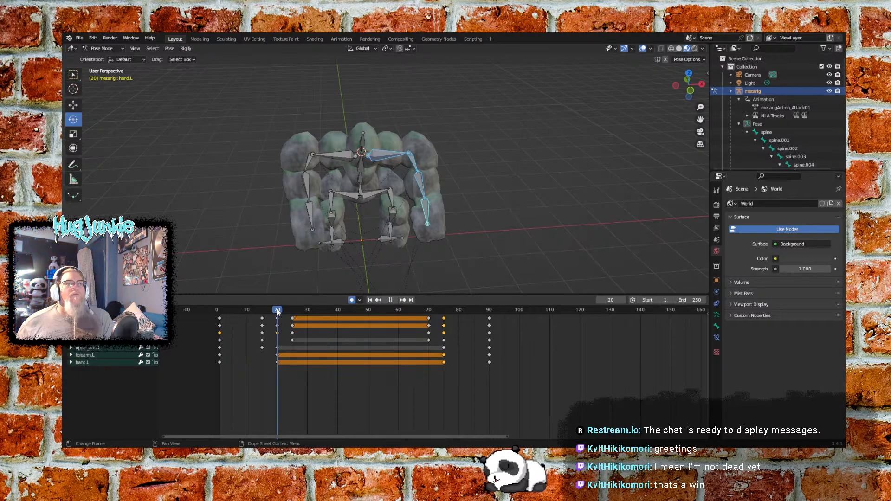
mouse_move(276, 311)
left_mouse_down()
mouse_move(263, 313)
mouse_move(278, 313)
left_mouse_up()
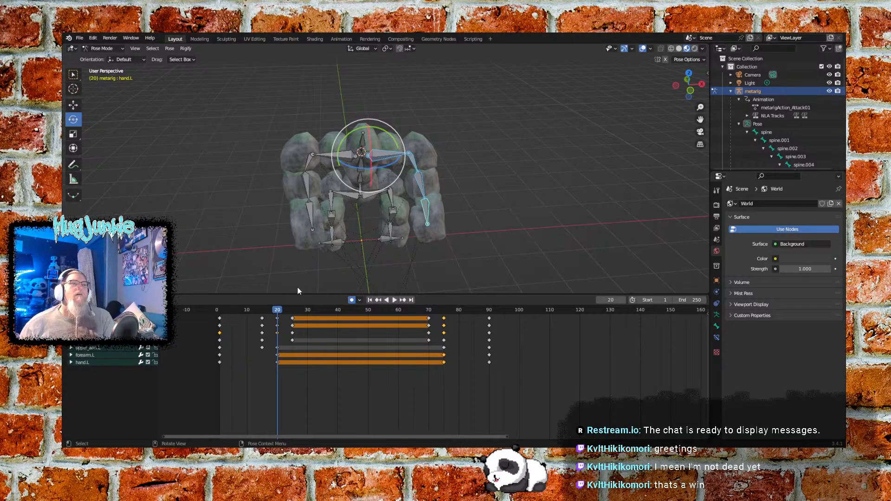
mouse_move(280, 310)
left_mouse_down()
mouse_move(294, 312)
mouse_move(263, 312)
left_mouse_up()
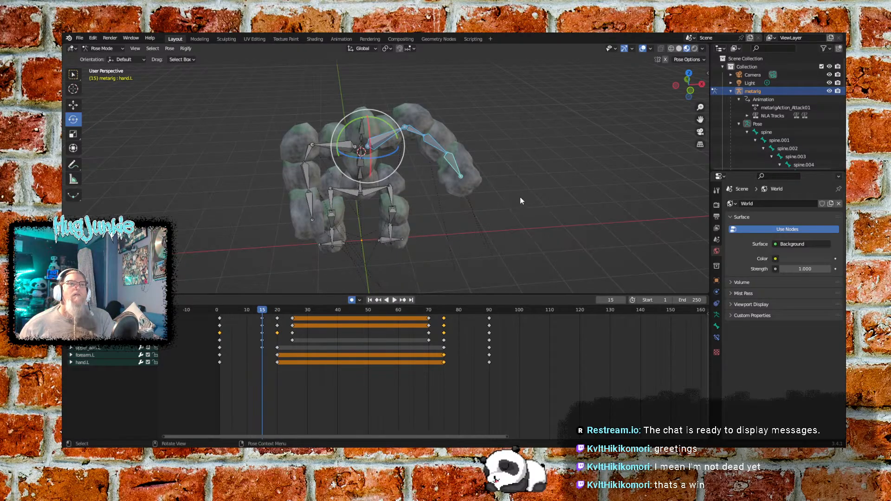
- Examine the left arm's swing between frames 15 and 19 from an angled view
middle_click_drag(545, 203, 419, 243)
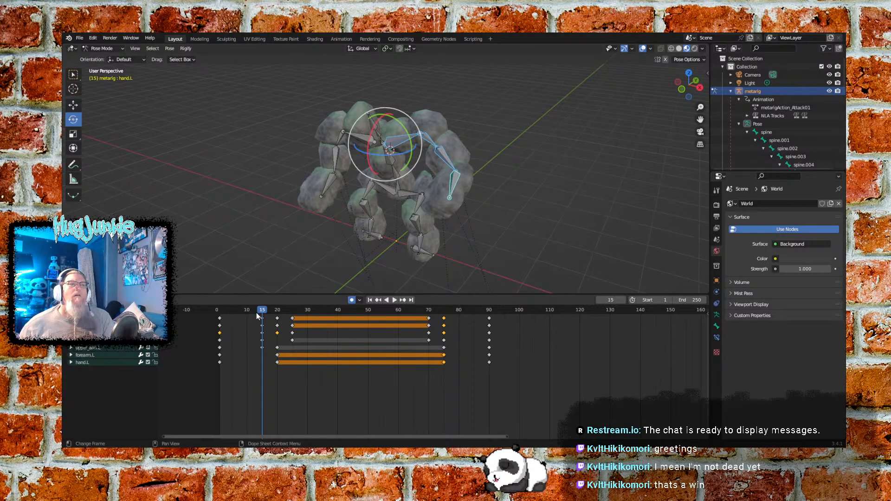
mouse_move(262, 312)
left_mouse_down()
mouse_move(278, 311)
mouse_move(262, 312)
left_mouse_up()
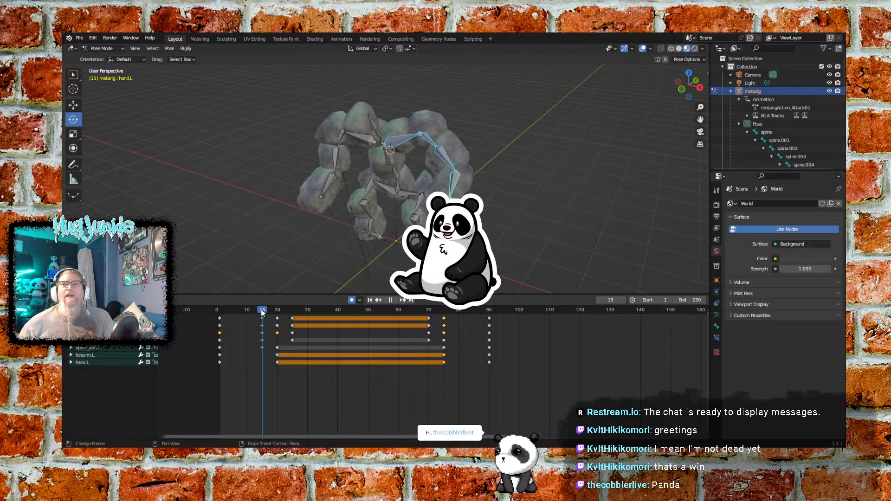
left_click_drag(263, 312, 263, 313)
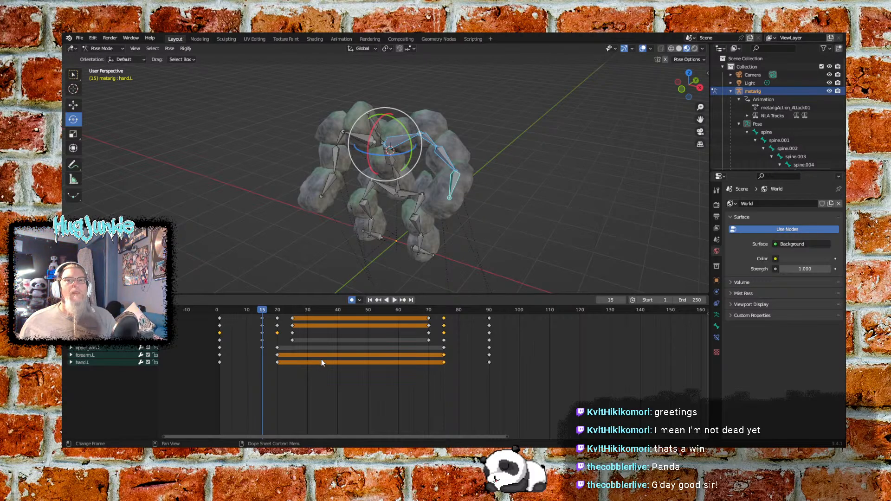
key("space")
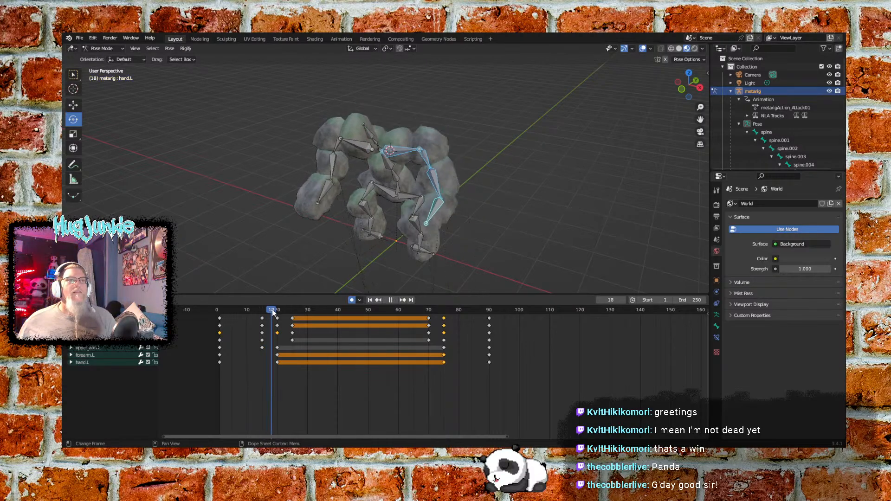
mouse_move(279, 313)
left_mouse_down()
mouse_move(250, 315)
mouse_move(263, 314)
left_mouse_up()
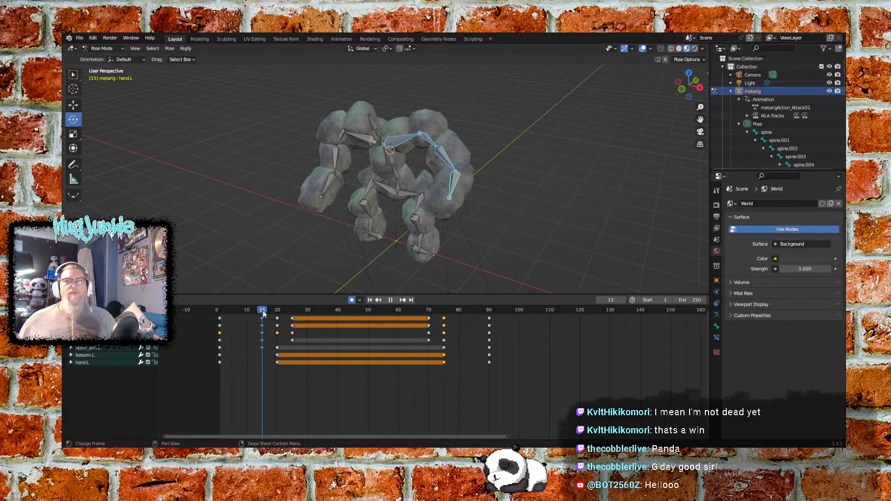
left_click_drag(263, 314, 276, 315)
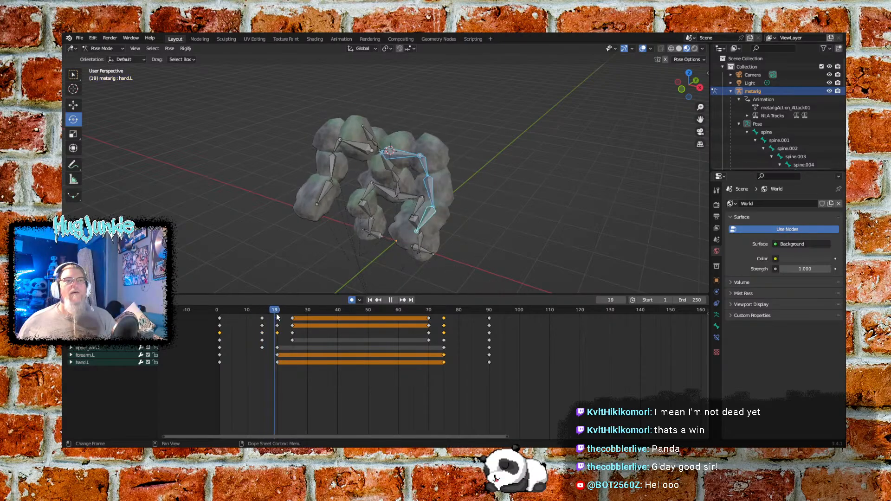
key("Escape")
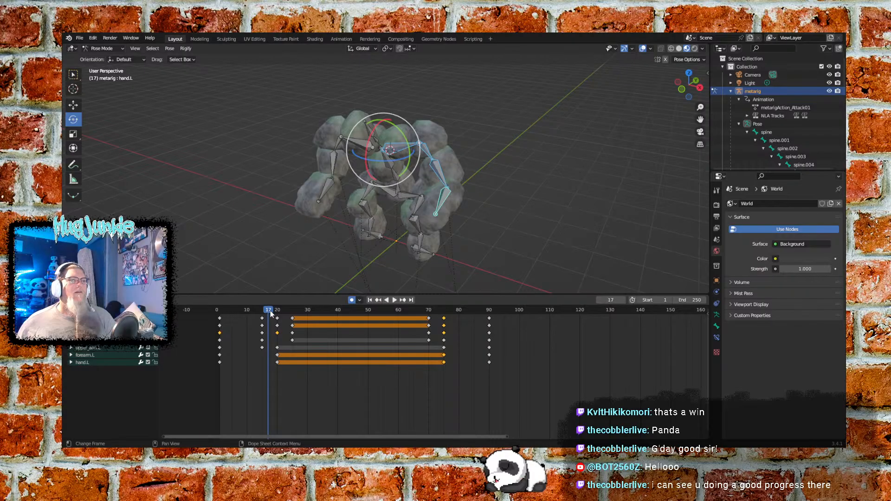
- Review the attack's lunge from frame 1 to frame 21 in a side view
left_click_drag(269, 310, 220, 310)
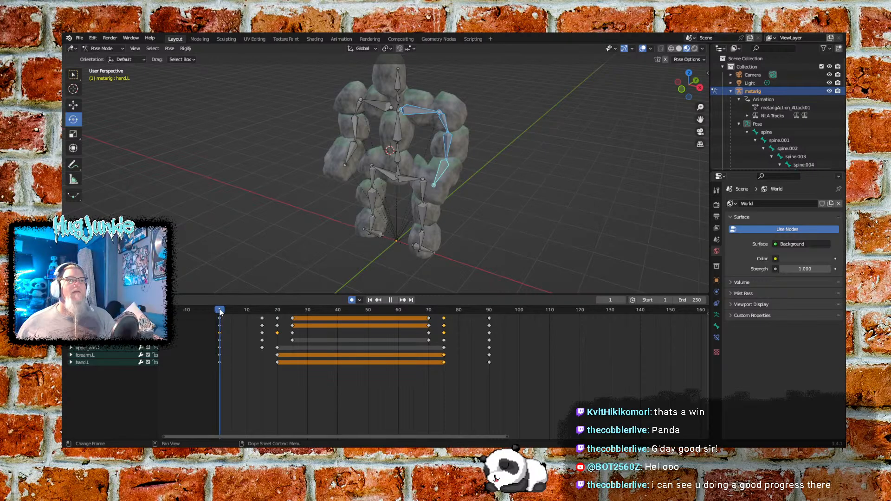
middle_click_drag(508, 246, 445, 218)
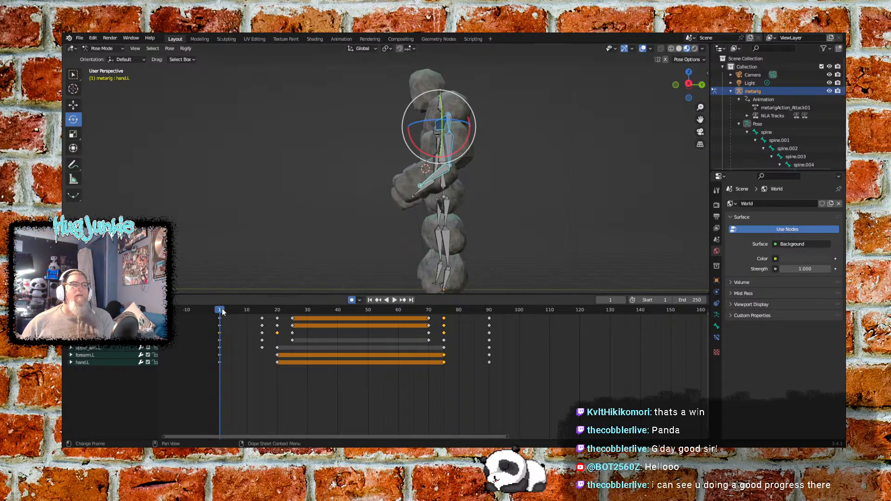
key("space")
left_click_drag(222, 312, 280, 318)
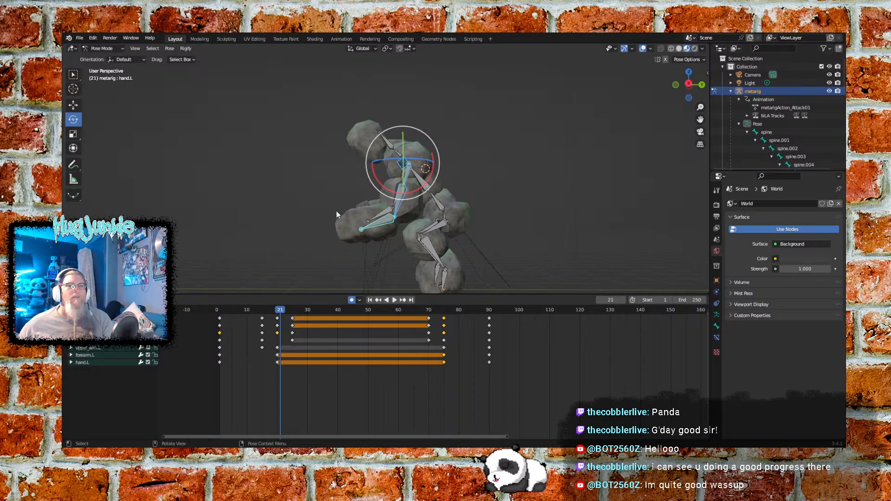
middle_click_drag(312, 210, 361, 222)
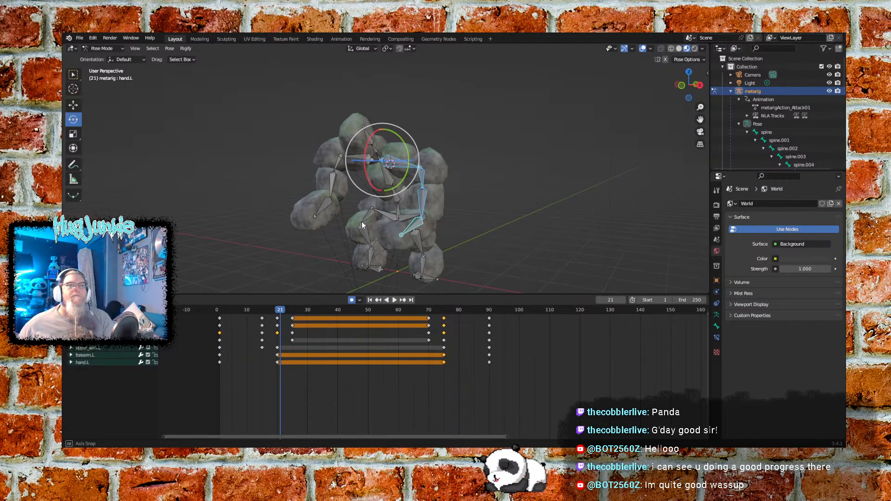
- Compare the golem's poses at frames 15, 20 and 25 to examine how the left arm moves into the strike
left_click_drag(280, 310, 262, 319)
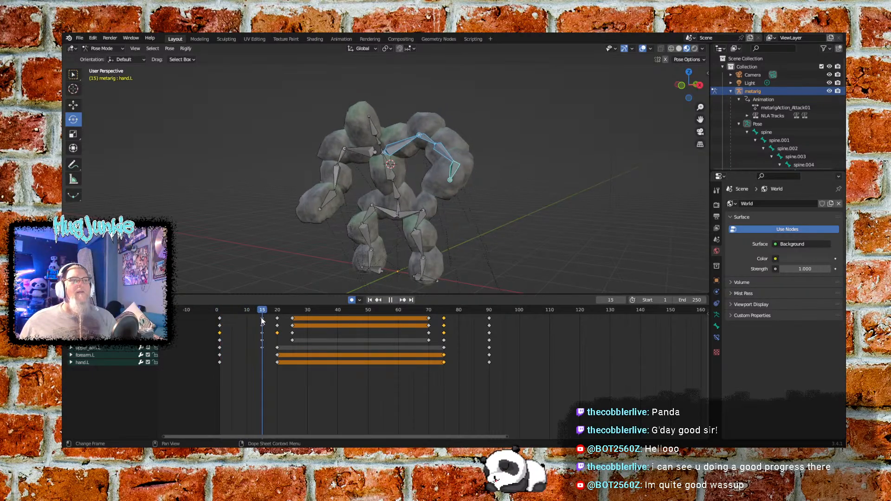
middle_click_drag(297, 229, 310, 244)
mouse_move(262, 309)
left_mouse_down()
mouse_move(276, 319)
mouse_move(263, 318)
mouse_move(277, 319)
mouse_move(262, 319)
left_mouse_up()
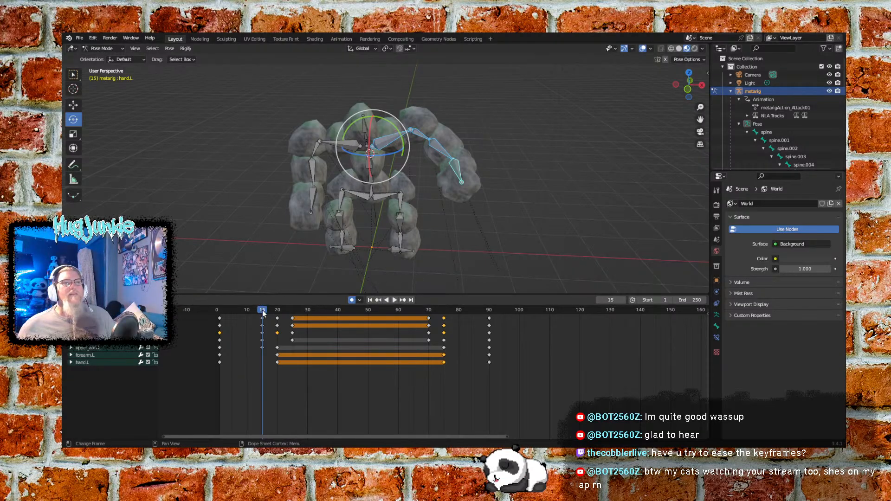
key("space")
mouse_move(261, 314)
left_mouse_down()
mouse_move(276, 310)
mouse_move(221, 309)
mouse_move(262, 303)
left_mouse_up()
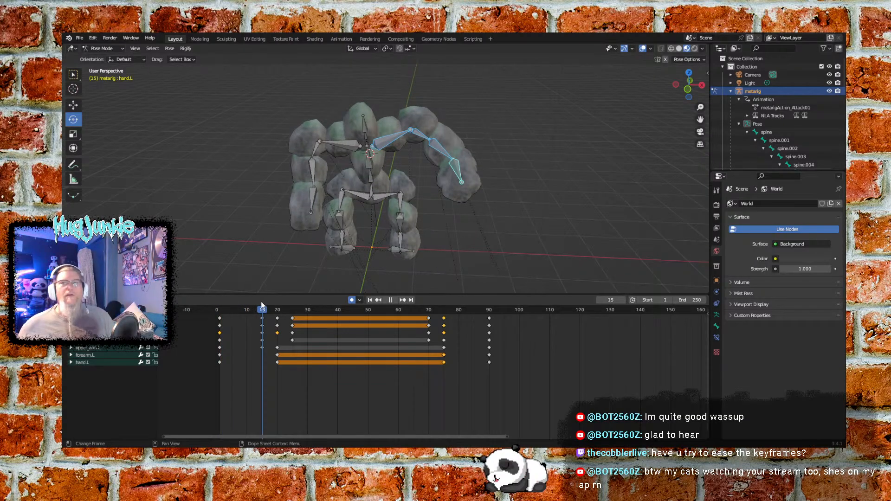
left_click_drag(262, 305, 292, 298)
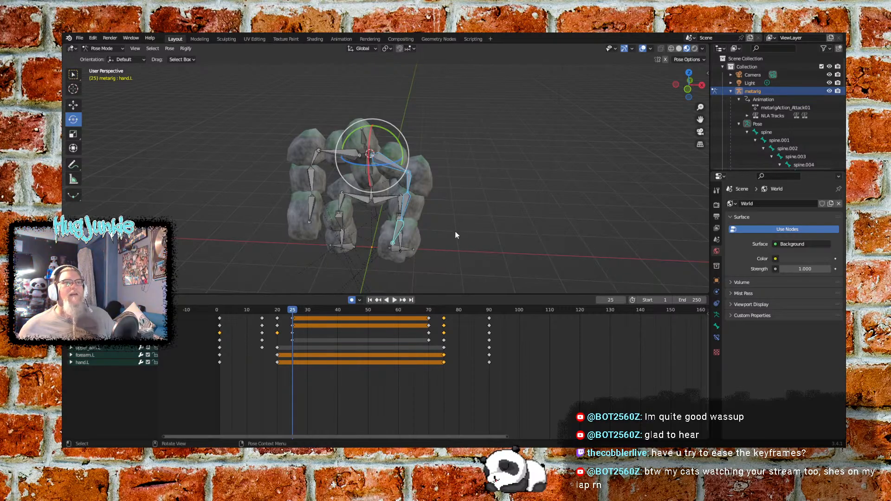
left_click_drag(293, 309, 262, 315)
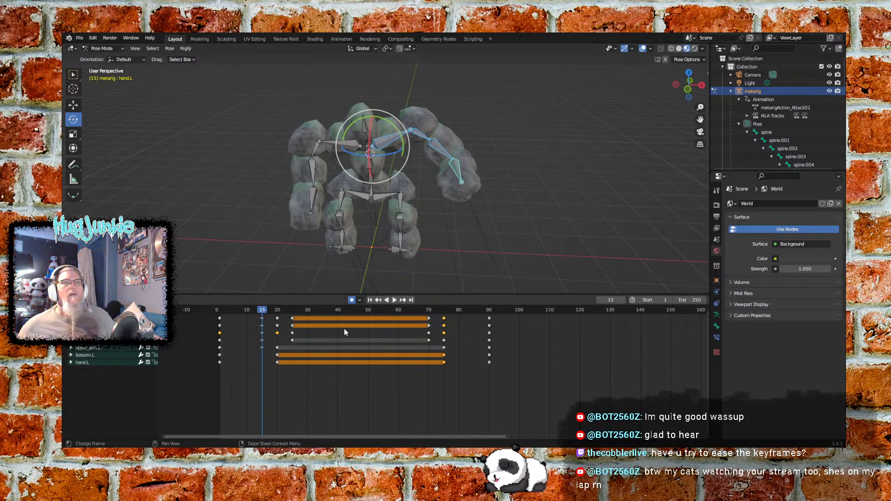
key("space")
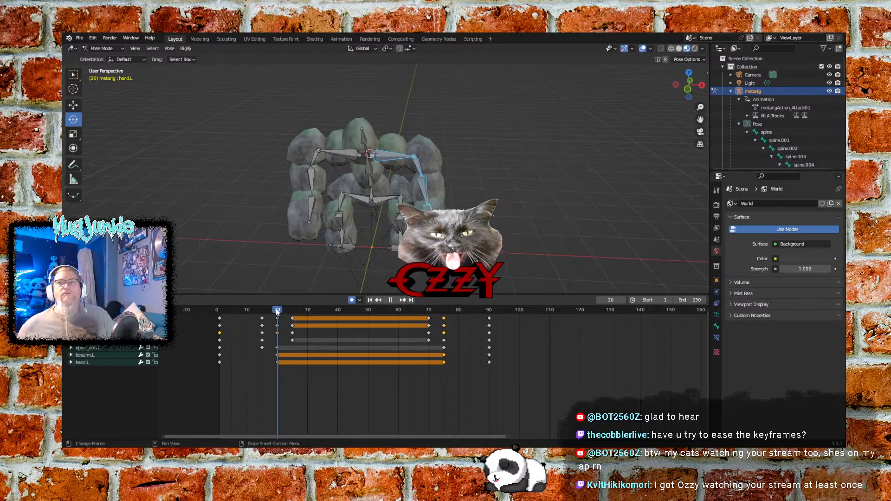
left_click_drag(277, 312, 250, 314)
- Select the keyframes from frame 1 through 25, view their interpolation options, and move the playhead to frame 16
left_click(315, 398)
left_click_drag(308, 384, 216, 311)
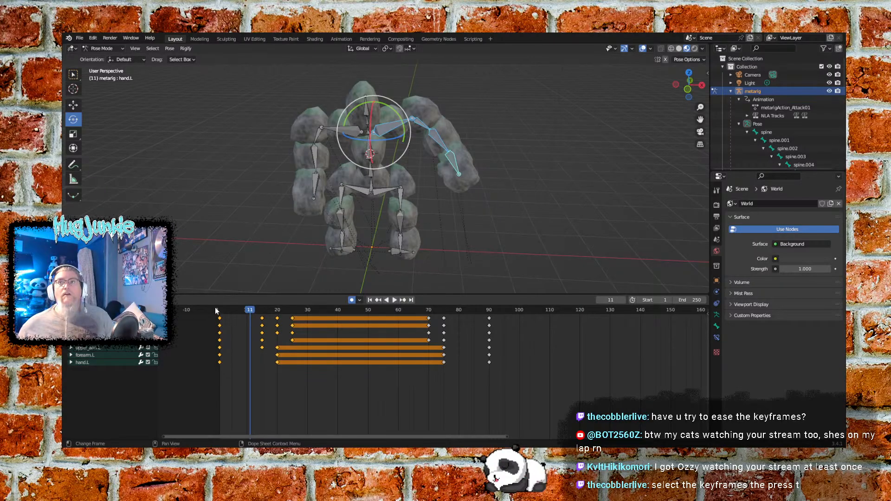
key("t")
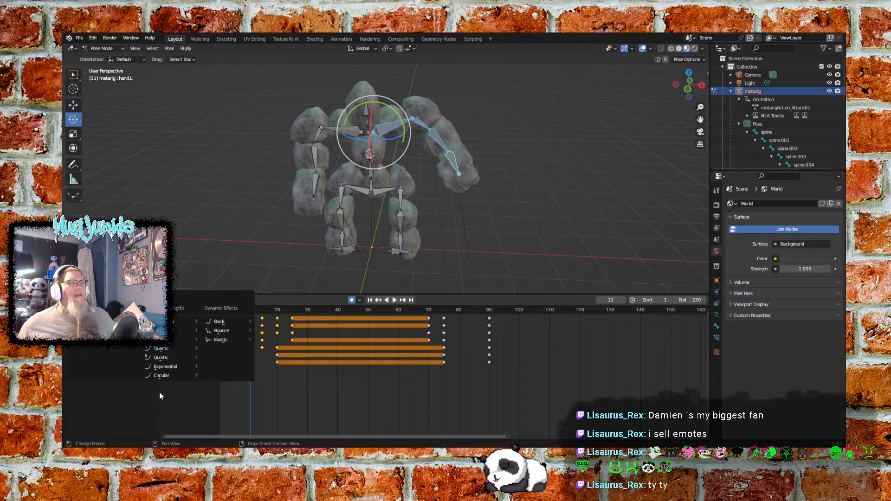
left_click(140, 406)
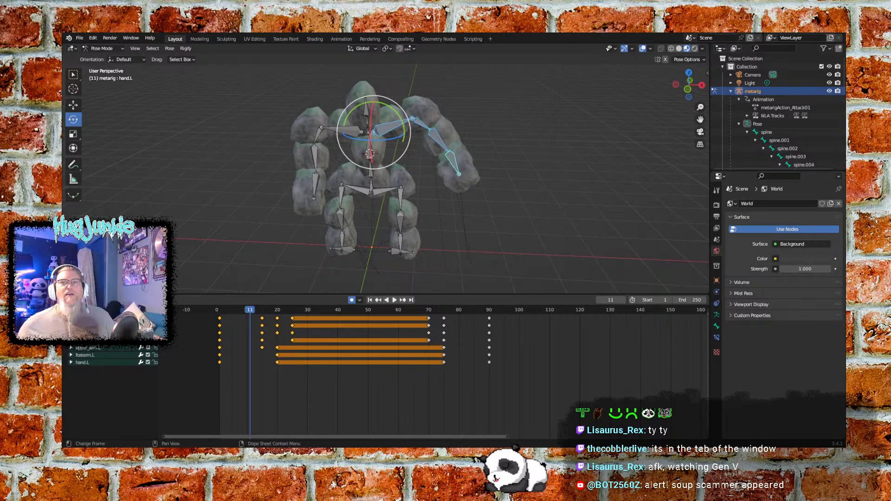
mouse_move(250, 310)
left_mouse_down()
mouse_move(221, 309)
mouse_move(265, 309)
left_mouse_up()
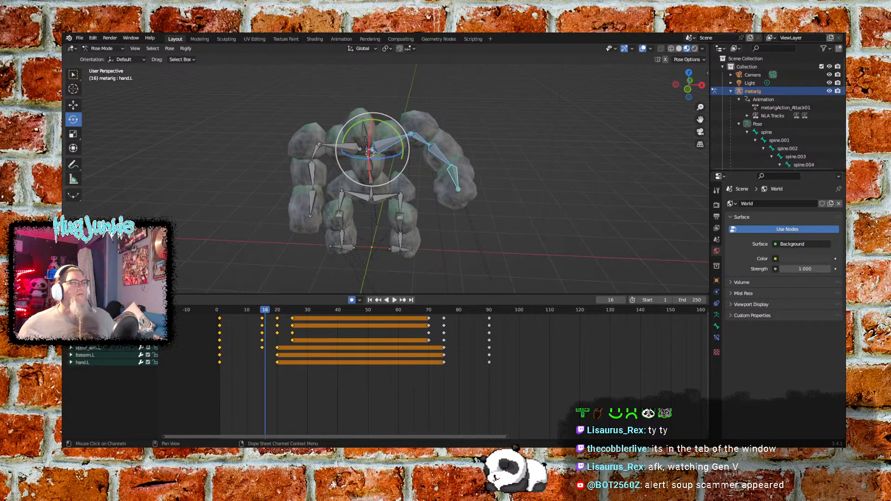
left_click(96, 300)
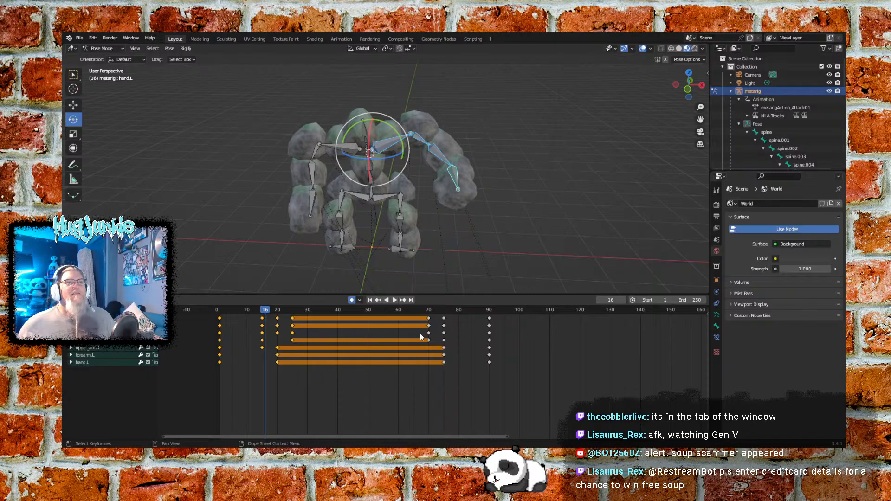
left_click(142, 299)
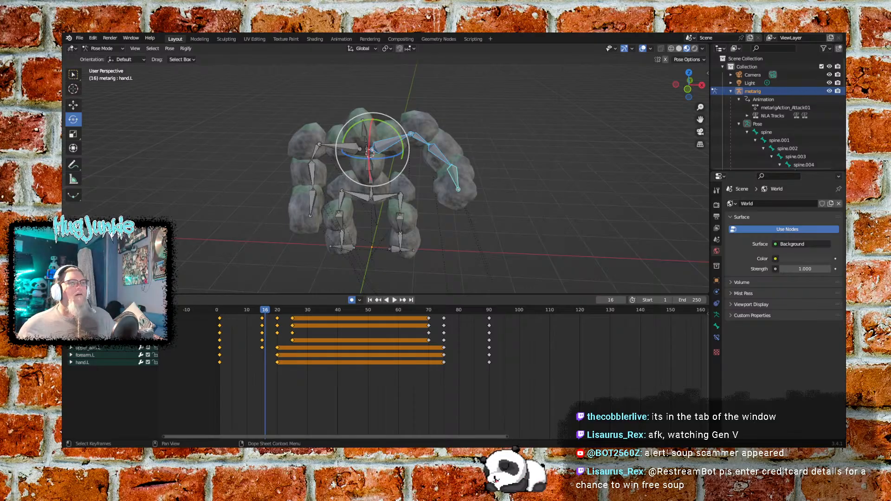
left_click(118, 300)
left_click(141, 299)
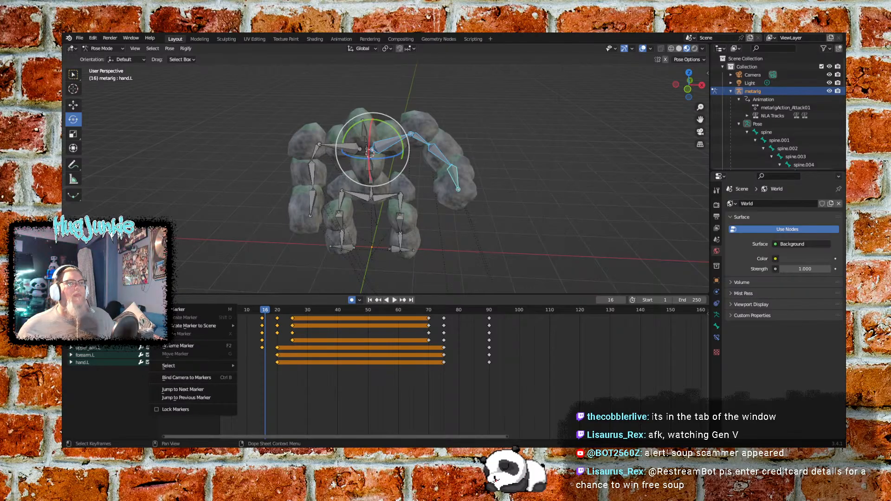
key("Escape")
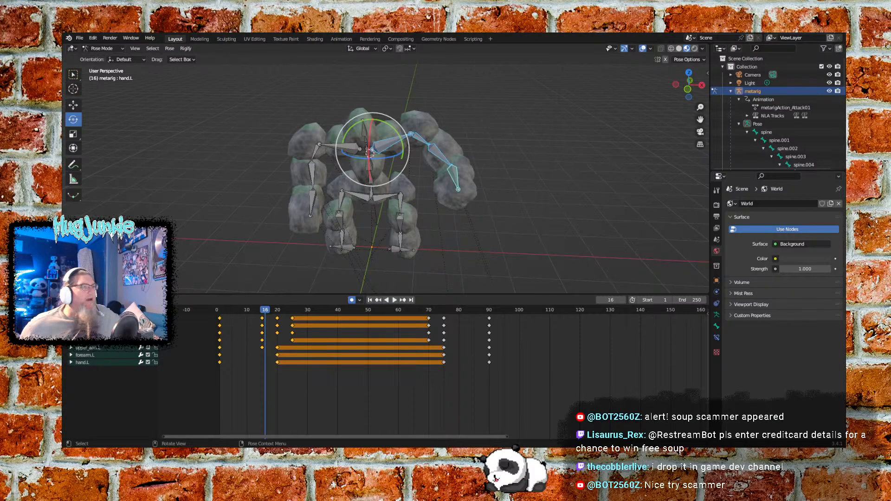
- Switch the timeline area to the Graph Editor and normalize the left arm's animation curves
left_click(72, 300)
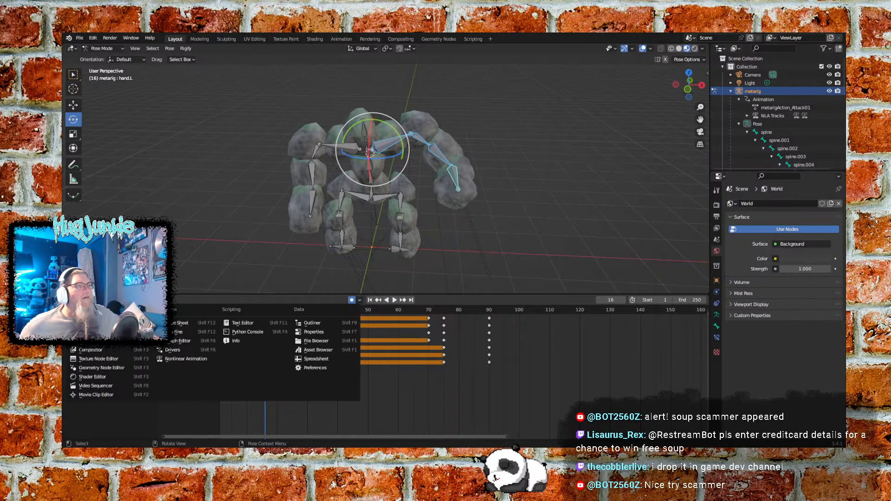
left_click(183, 340)
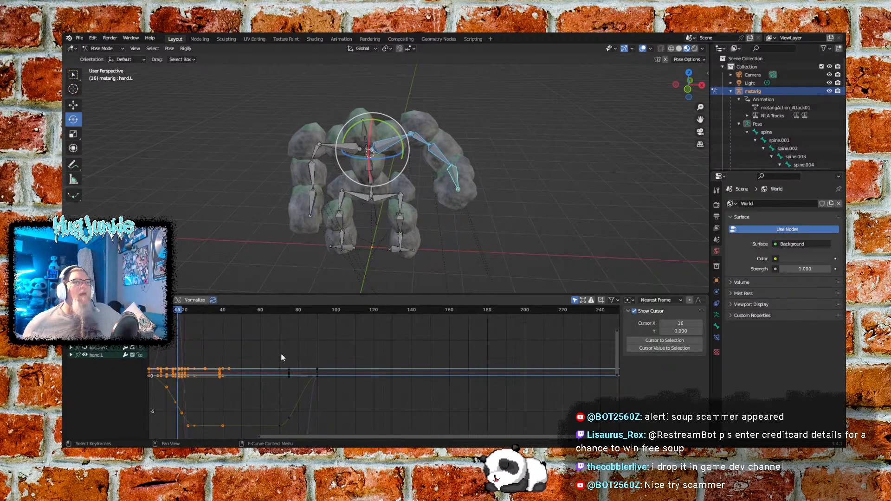
scroll(177, 370, "up", 3)
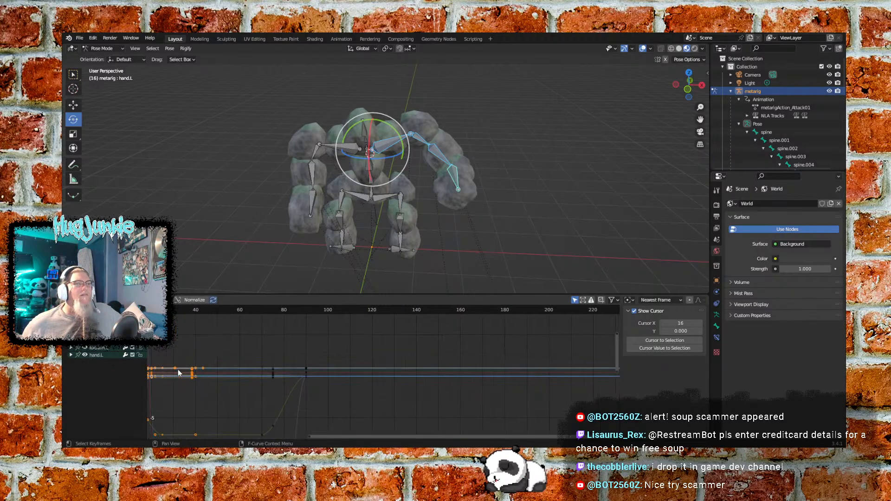
left_click_drag(354, 436, 181, 434)
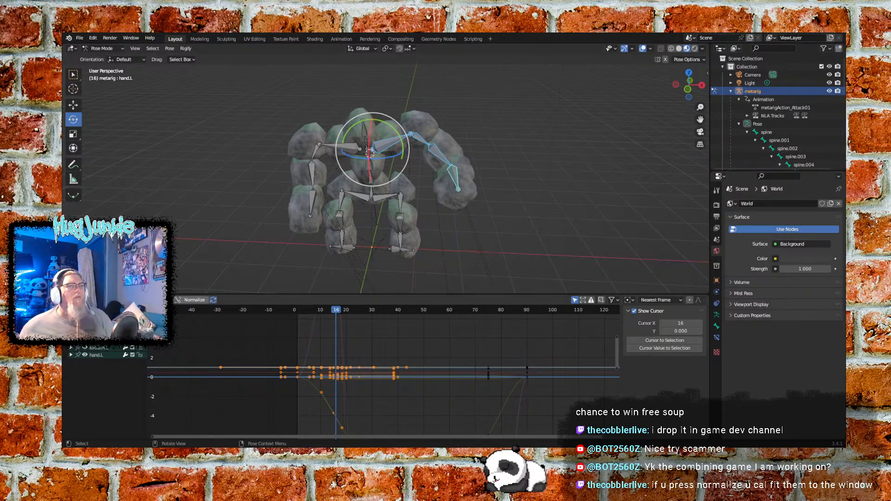
left_click(191, 300)
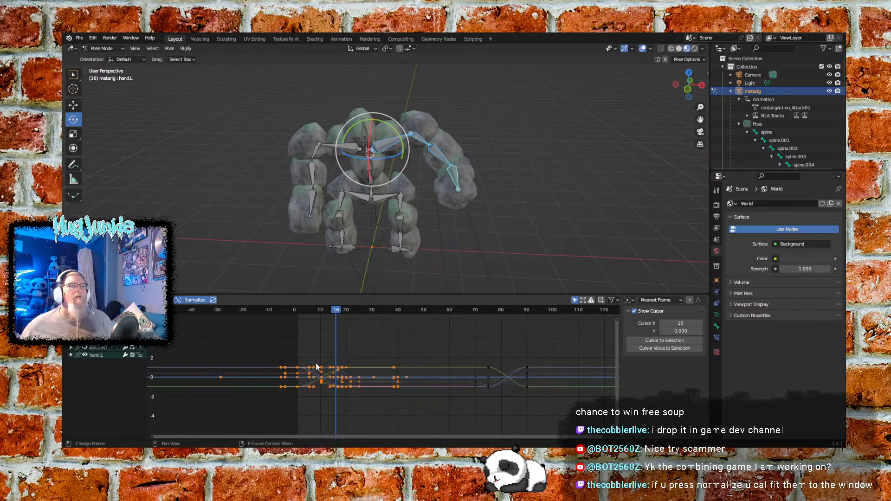
scroll(320, 403, "up", 3)
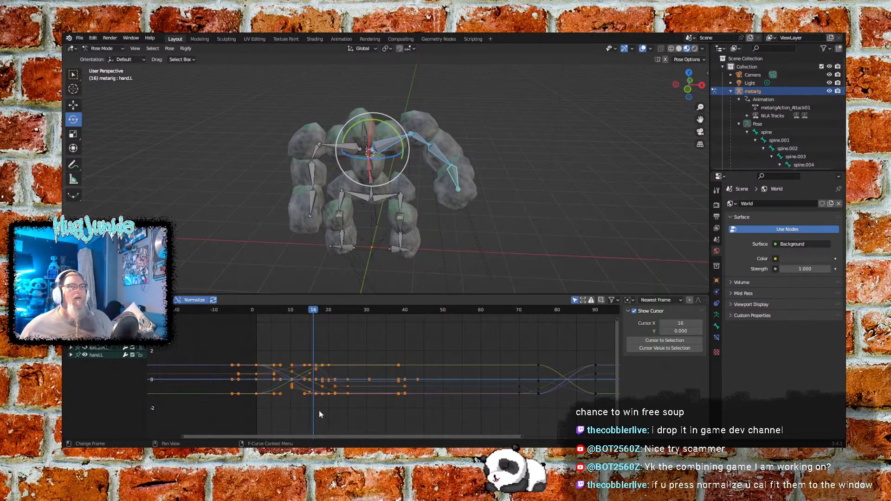
- Move the playhead back to frame 0 and deselect all keyframes on the left arm's curves
left_click_drag(316, 314, 268, 311)
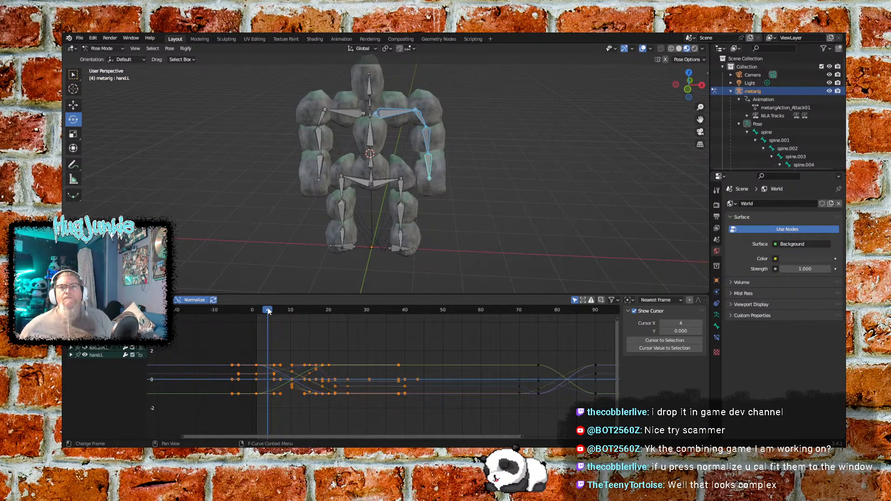
mouse_move(269, 310)
left_mouse_down()
mouse_move(344, 321)
mouse_move(364, 344)
mouse_move(411, 339)
mouse_move(324, 321)
mouse_move(357, 323)
mouse_move(256, 319)
mouse_move(348, 317)
mouse_move(256, 323)
left_mouse_up()
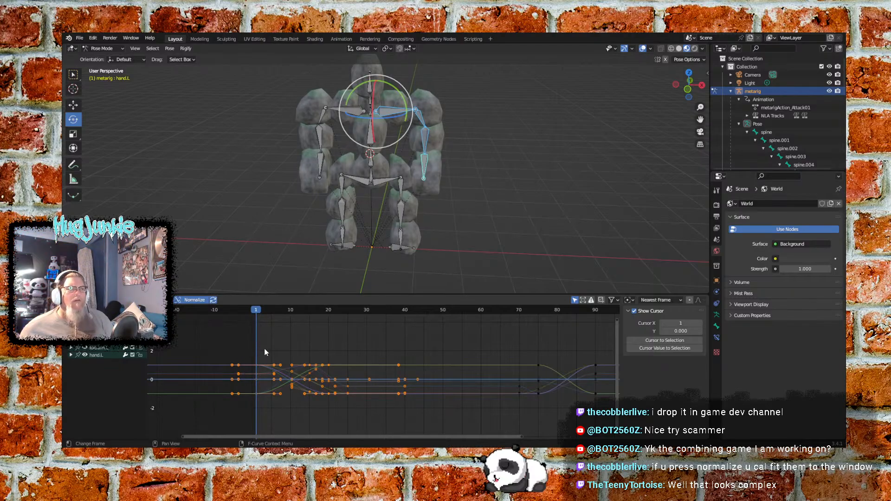
scroll(297, 400, "up", 1)
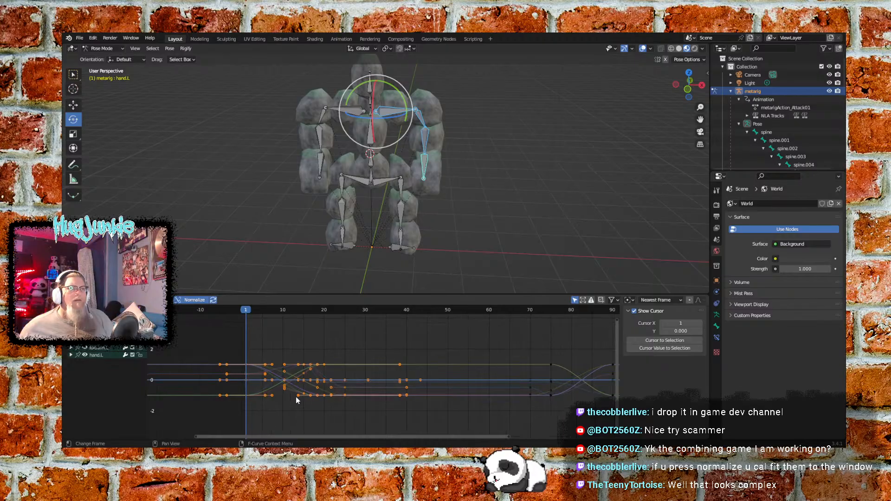
scroll(296, 396, "up", 5)
middle_click_drag(242, 342, 316, 348)
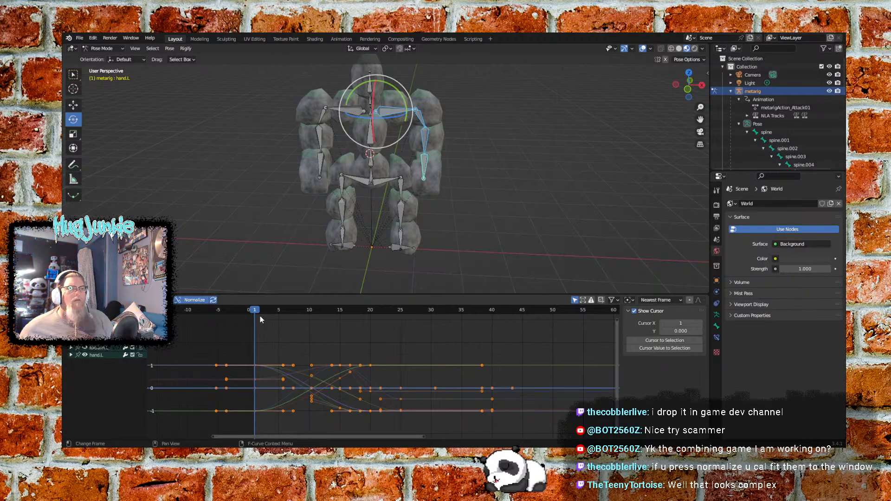
mouse_move(260, 311)
left_mouse_down()
mouse_move(393, 312)
mouse_move(249, 302)
left_mouse_up()
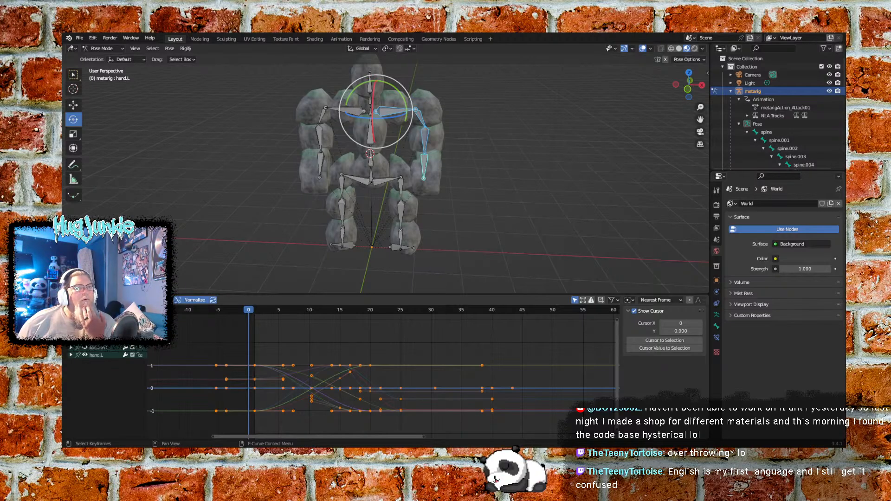
left_click(253, 371)
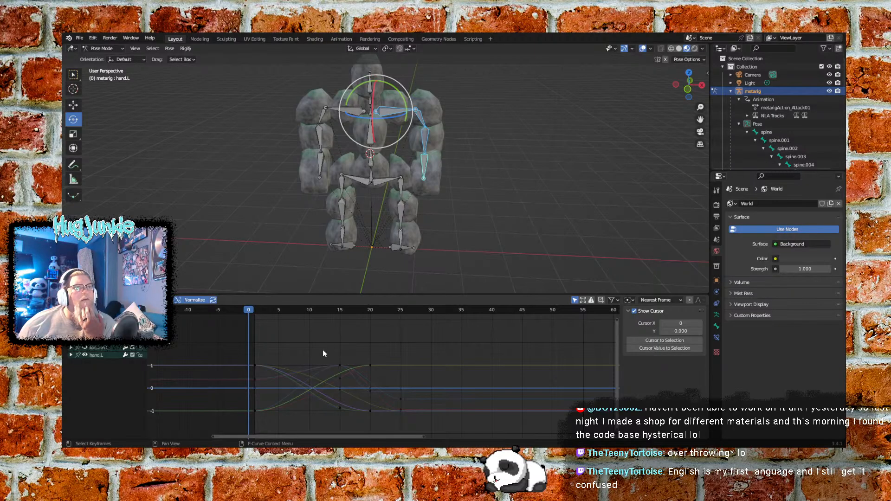
- Move the playhead to frame 2 with the curves between frames 1 and 25 in close view
scroll(315, 379, "up", 2)
scroll(309, 373, "up", 1)
middle_click_drag(309, 346, 318, 341)
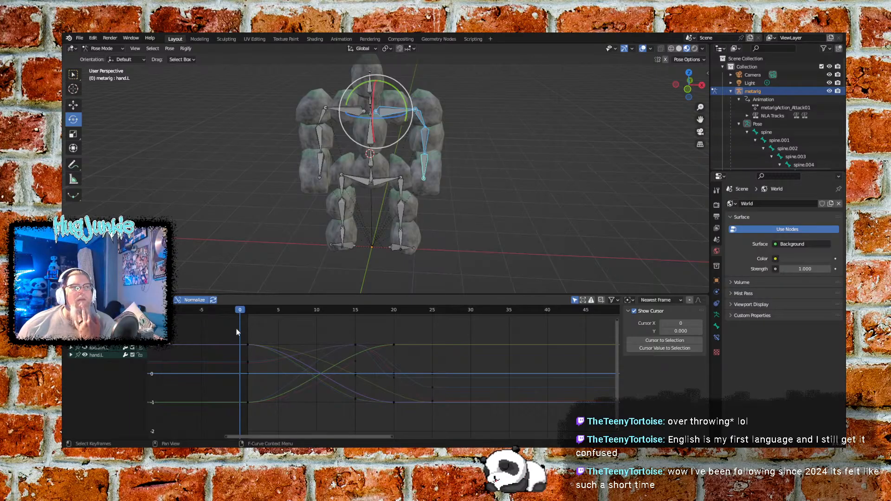
left_click(247, 310)
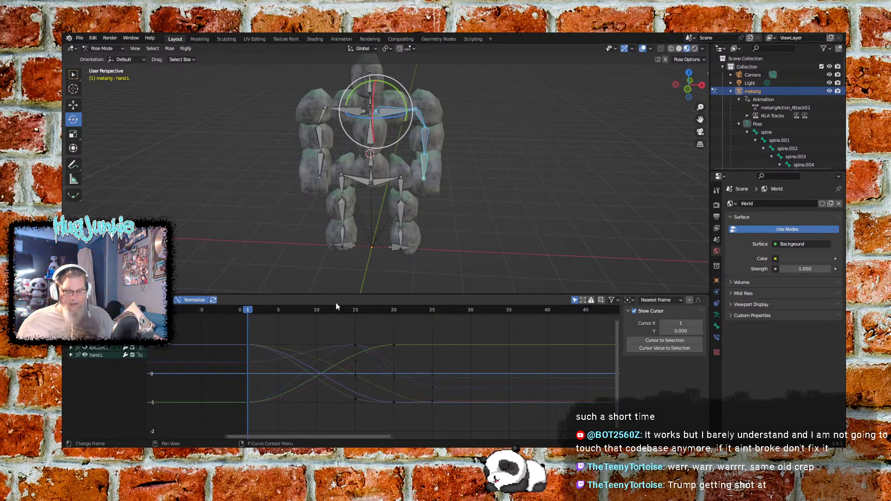
left_click(249, 312)
left_click_drag(247, 311, 255, 311)
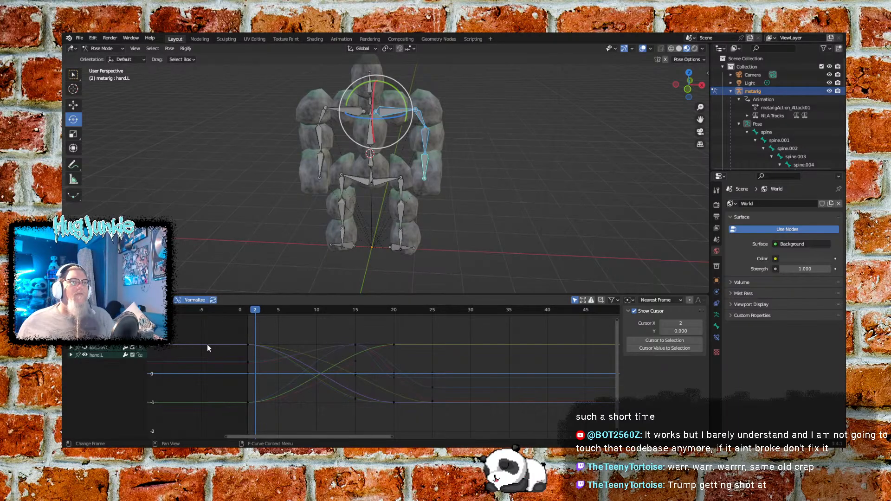
- Select the frame 1 keyframe of shoulder.L's Y Euler Rotation and examine that curve's shape through frame 90
left_click(248, 344)
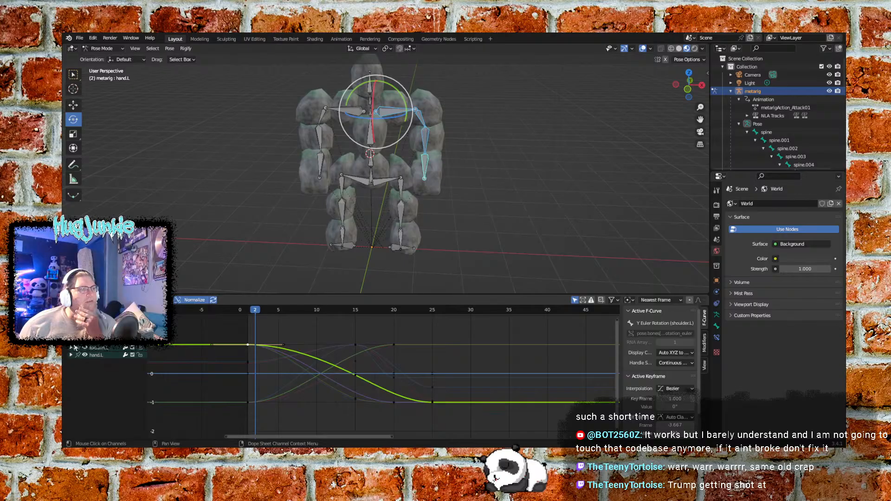
left_click(71, 332)
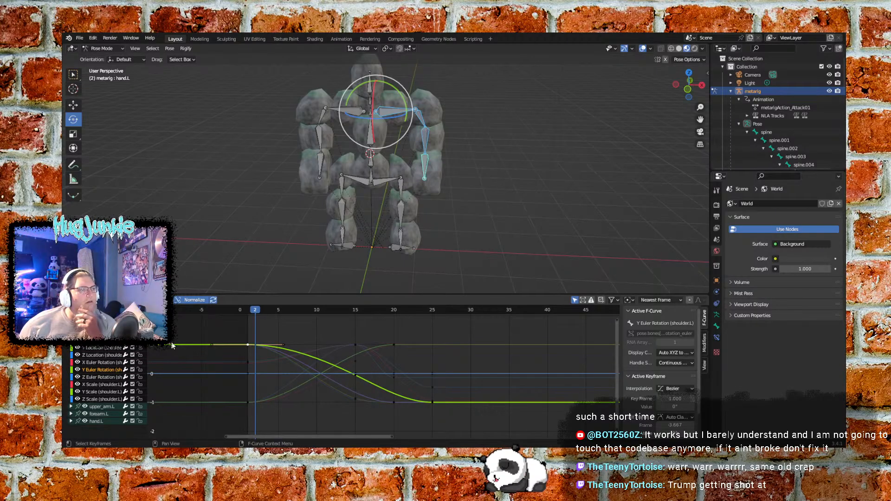
left_click(177, 374)
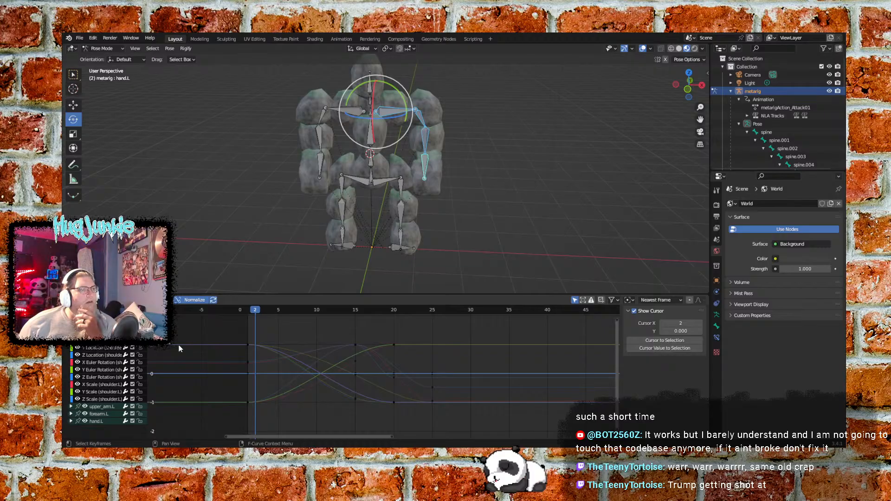
left_click(248, 345)
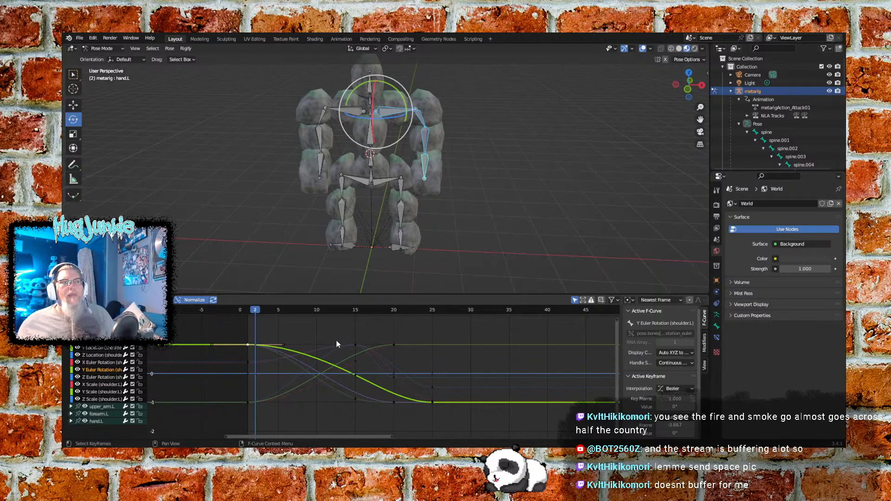
left_click_drag(319, 436, 209, 375)
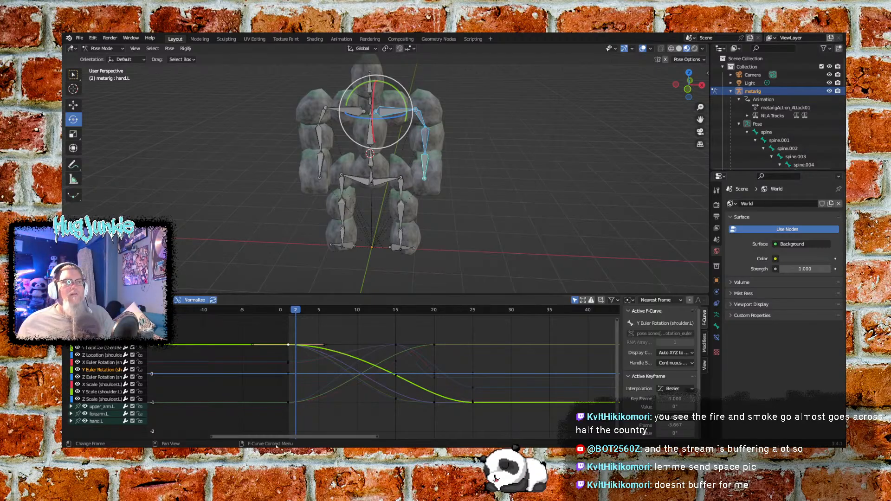
left_click_drag(280, 436, 486, 436)
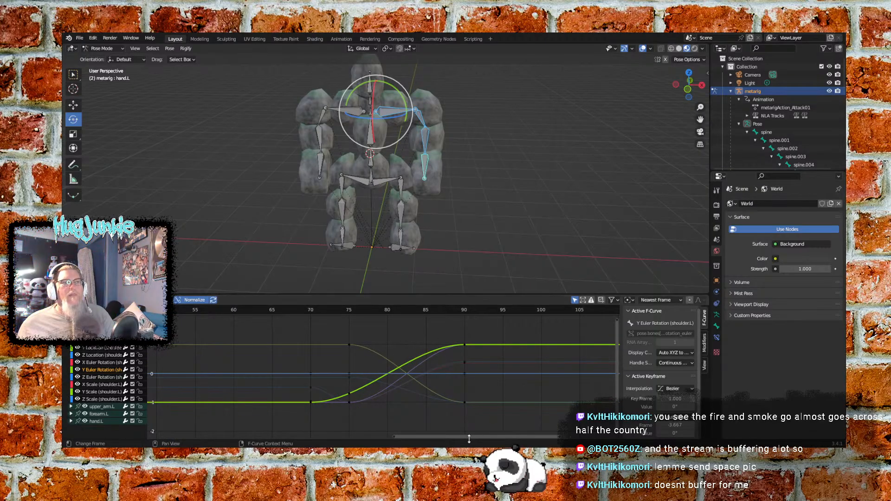
left_click_drag(466, 437, 307, 437)
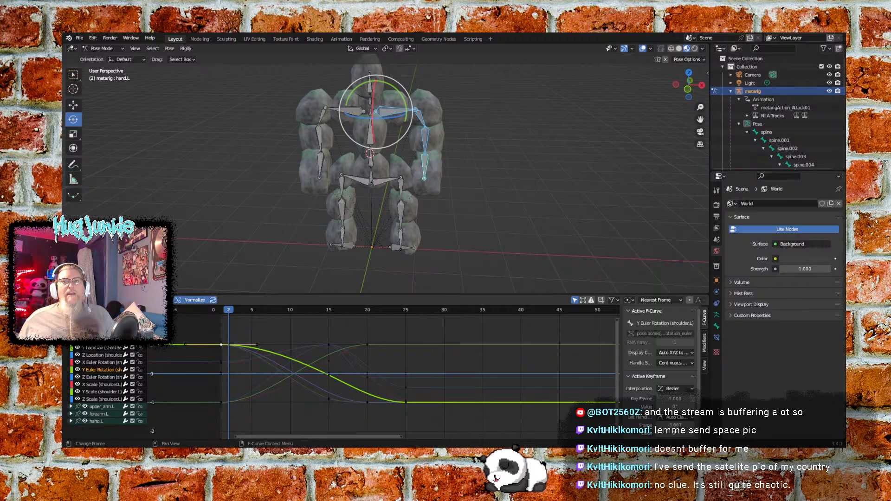
- Select the frame 20 keyframe of upper_arm.L's X Quaternion Rotation and examine its curve from frame 1 to frame 75
left_click(429, 402)
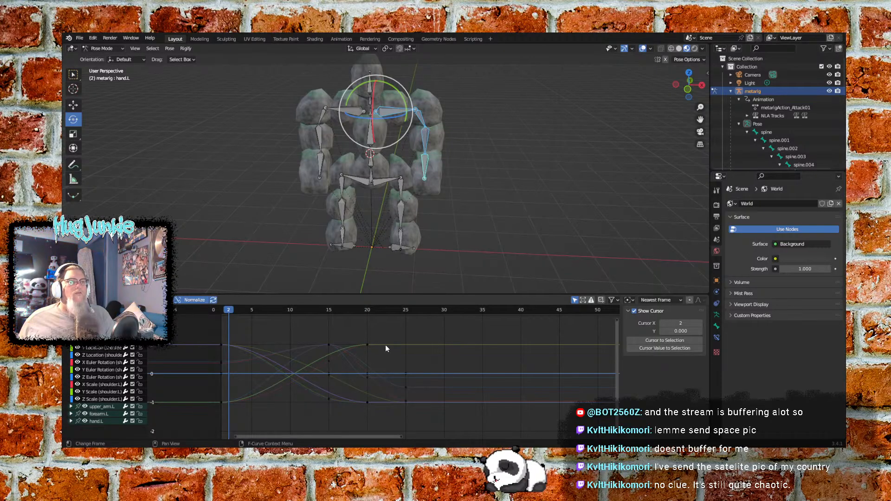
left_click(367, 344)
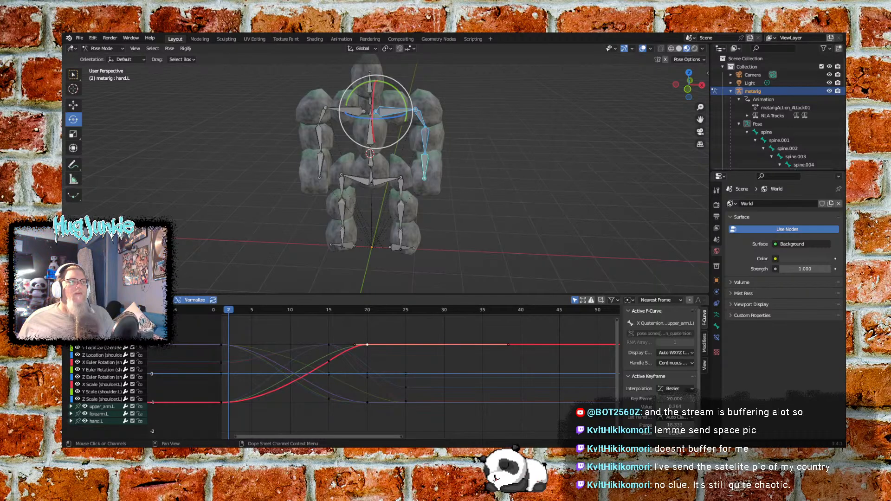
scroll(107, 385, "down", 5)
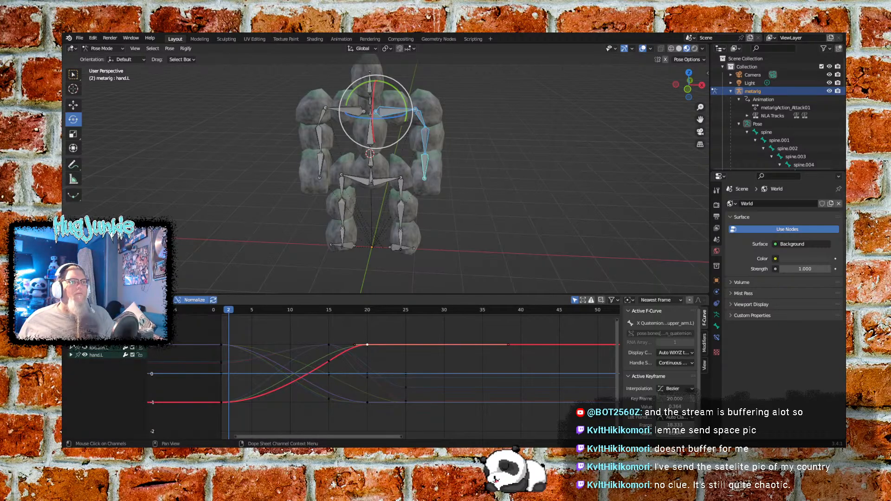
scroll(106, 385, "up", 5)
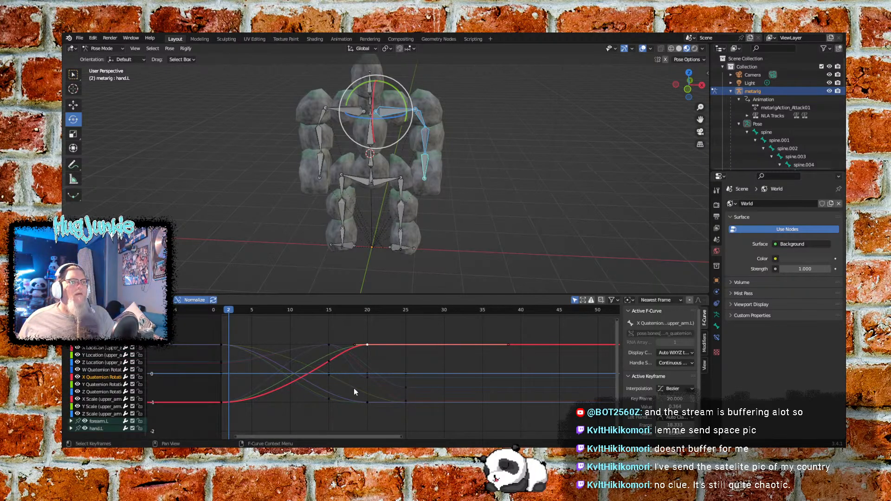
left_click(400, 327)
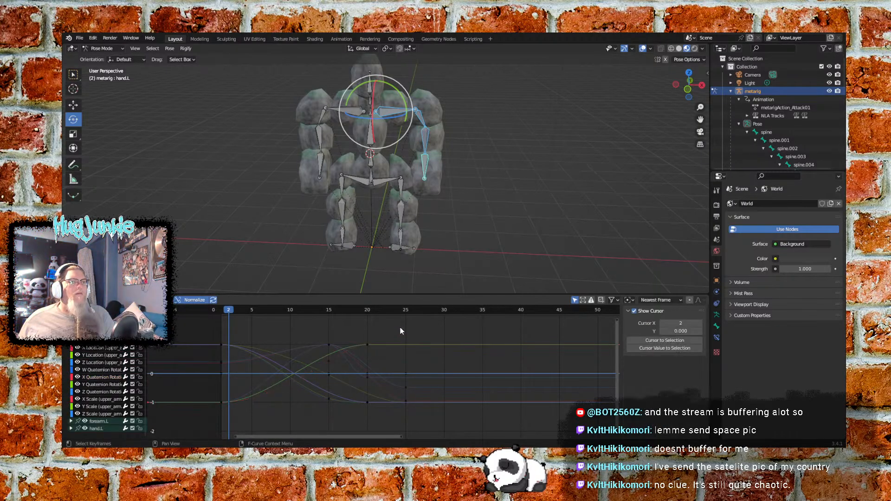
left_click(366, 344)
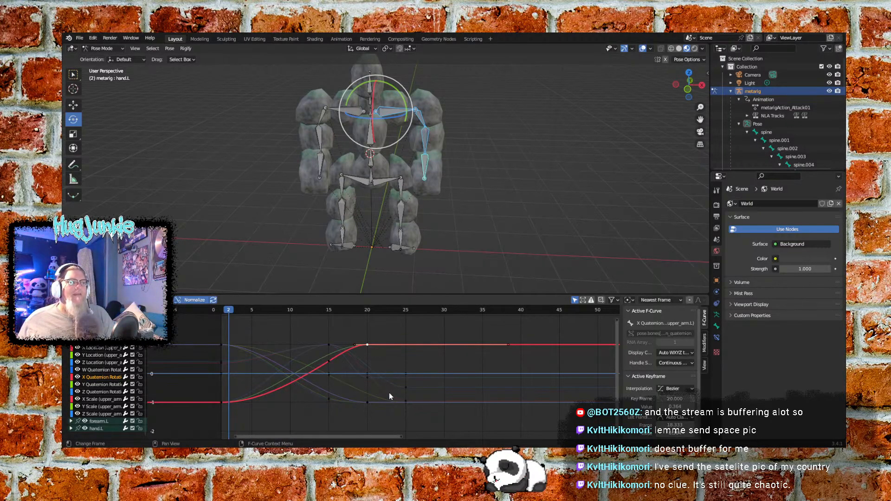
left_click_drag(322, 436, 277, 431)
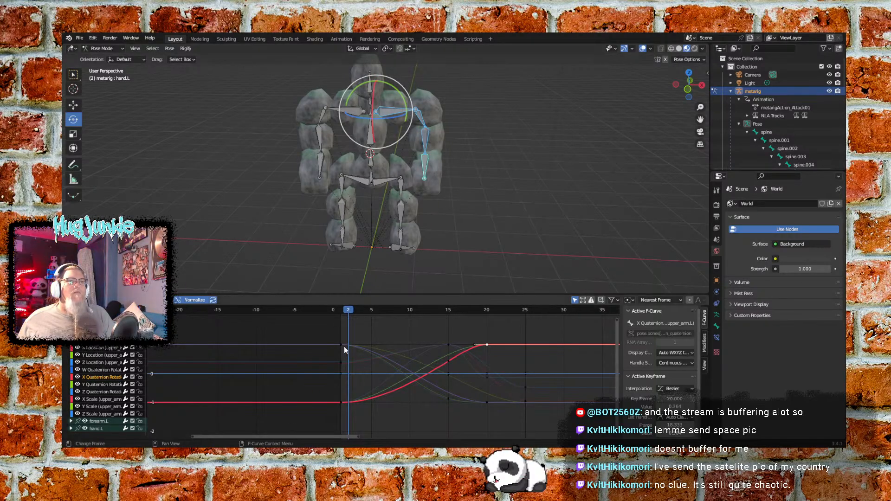
left_click_drag(278, 436, 395, 435)
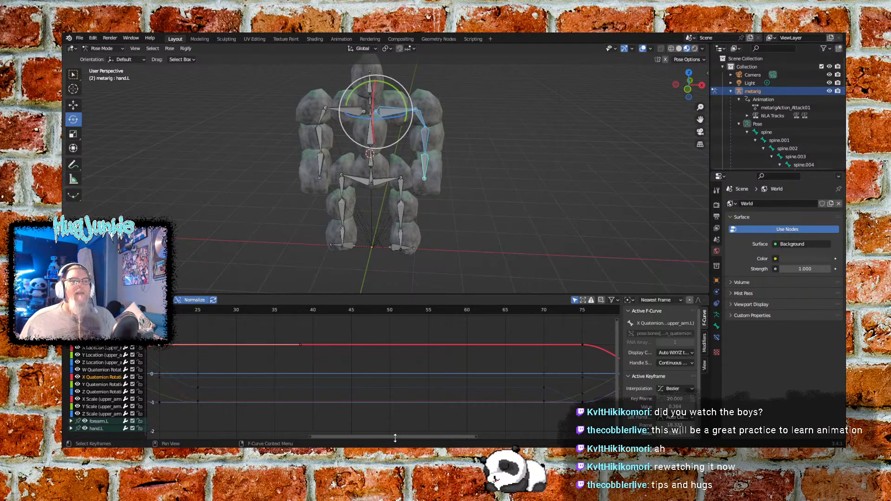
left_click_drag(395, 438, 309, 440)
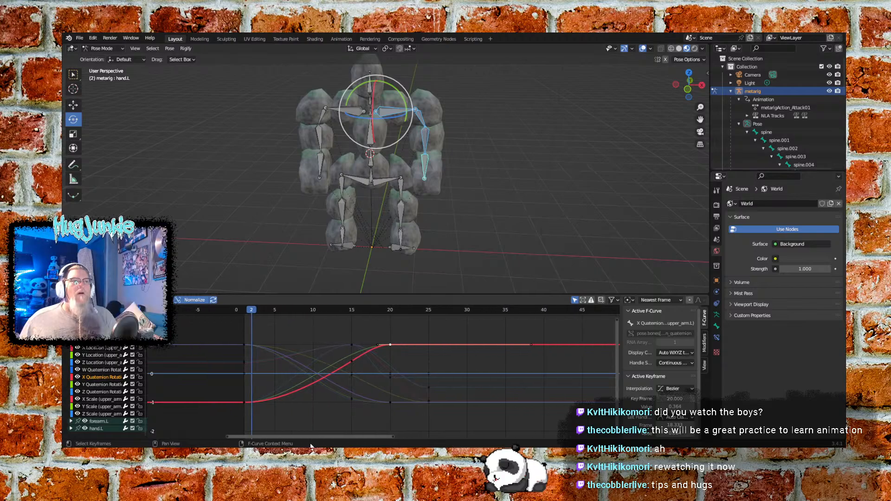
- Collapse upper_arm.L's channels and select the frame 15 keyframe of shoulder.L's X Location, with the playhead at frame 1
left_click(245, 311)
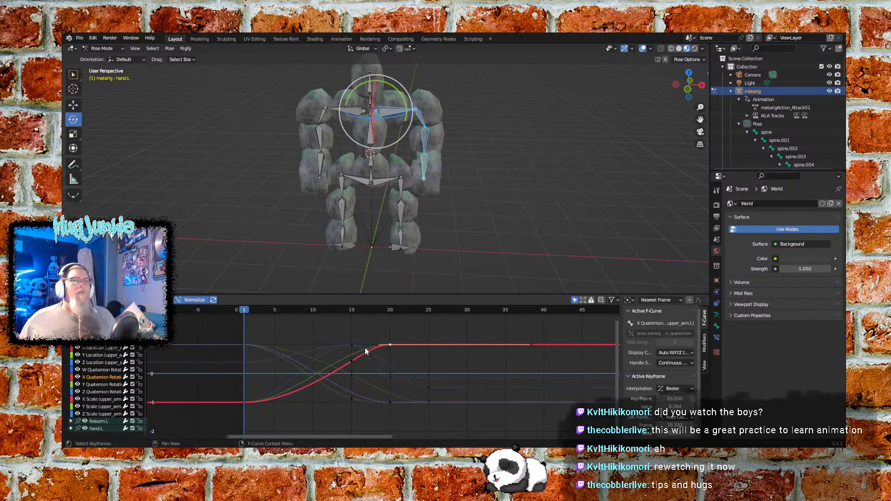
left_click_drag(294, 436, 303, 436)
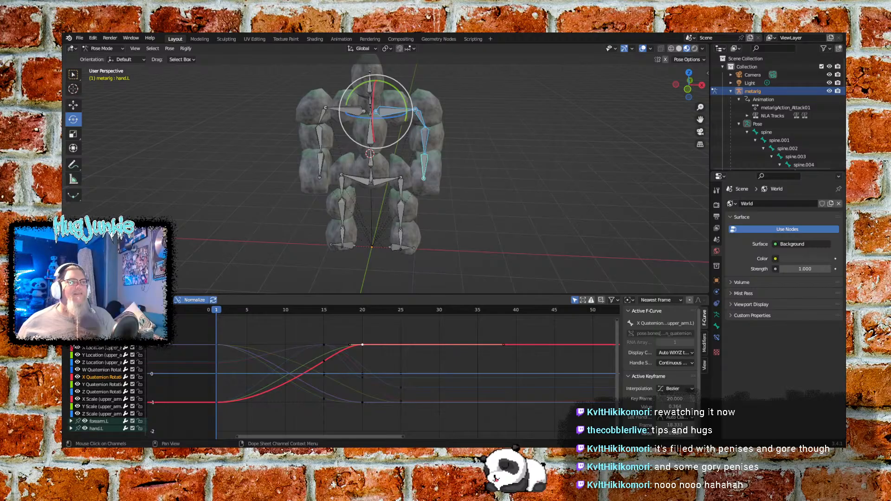
left_click(71, 340)
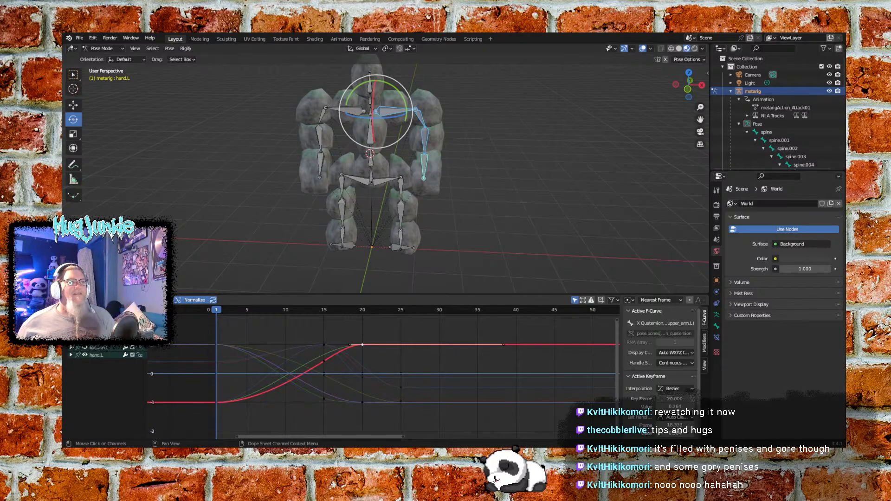
left_click(268, 365)
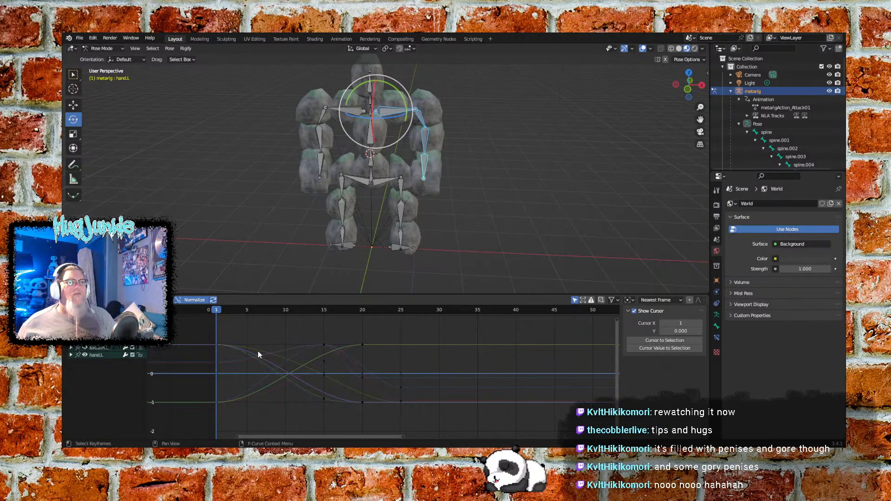
left_click(321, 373)
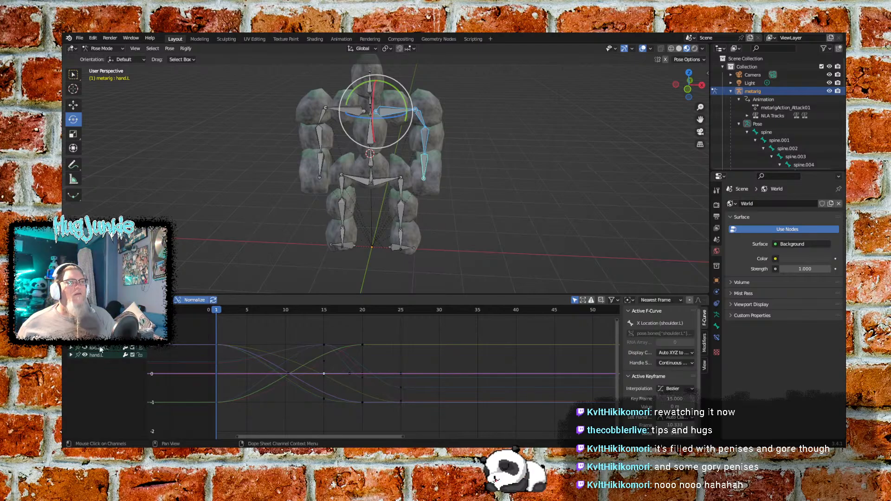
- Look through the hand.L and forearm.L channels, leaving those groups collapsed and only shoulder.L's channels expanded
left_click(72, 353)
left_click(72, 353)
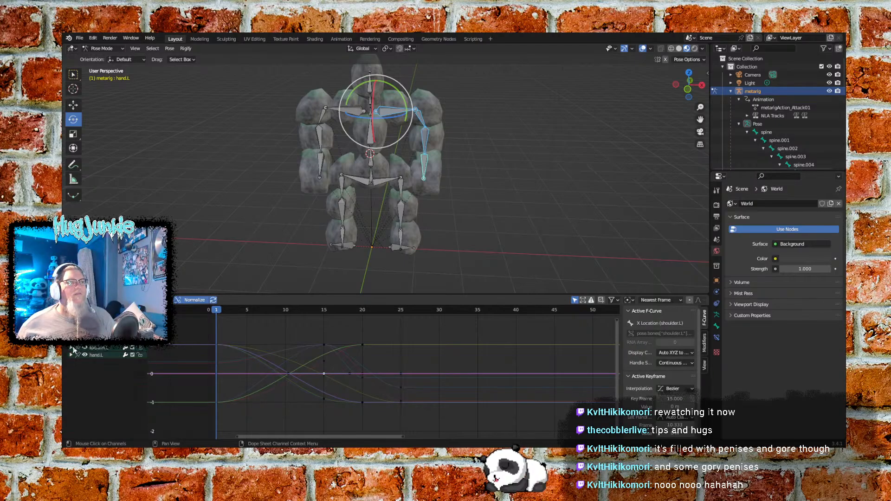
left_click(72, 355)
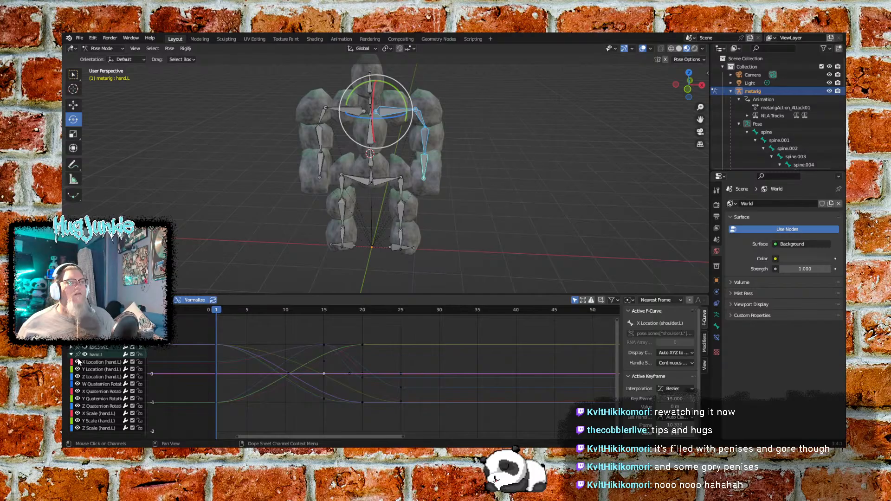
left_click(72, 354)
left_click(72, 354)
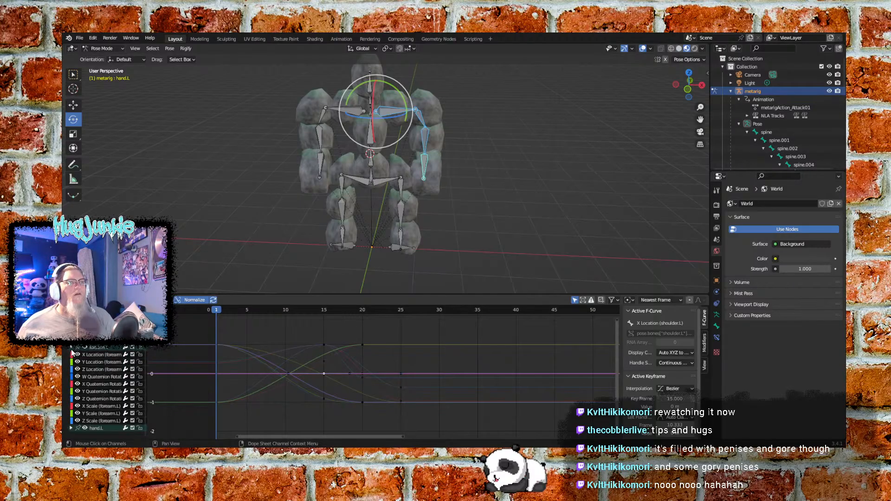
left_click(72, 353)
left_click(71, 347)
left_click(72, 347)
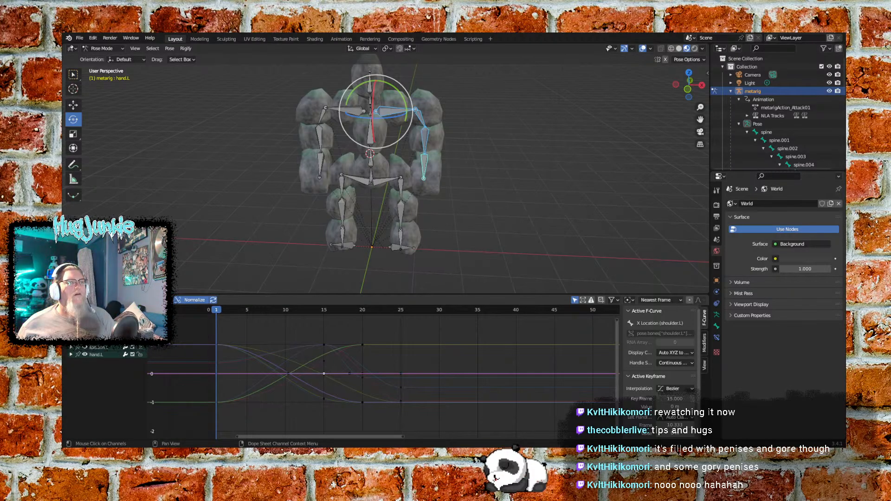
left_click(72, 347)
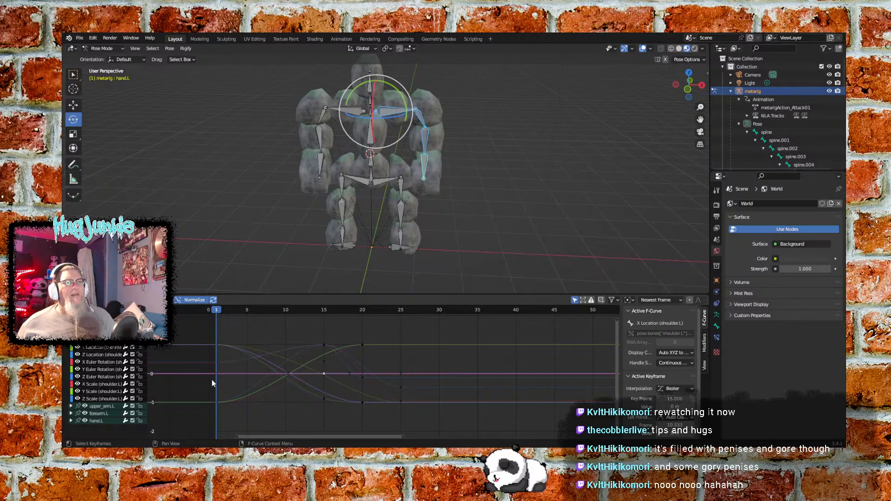
- Scrub the animation to frame 7 and review the interpolation types for the frame 15 keyframe of shoulder.L's X Location without changing it
mouse_move(311, 437)
left_mouse_down()
mouse_move(518, 437)
mouse_move(226, 429)
mouse_move(312, 427)
left_mouse_up()
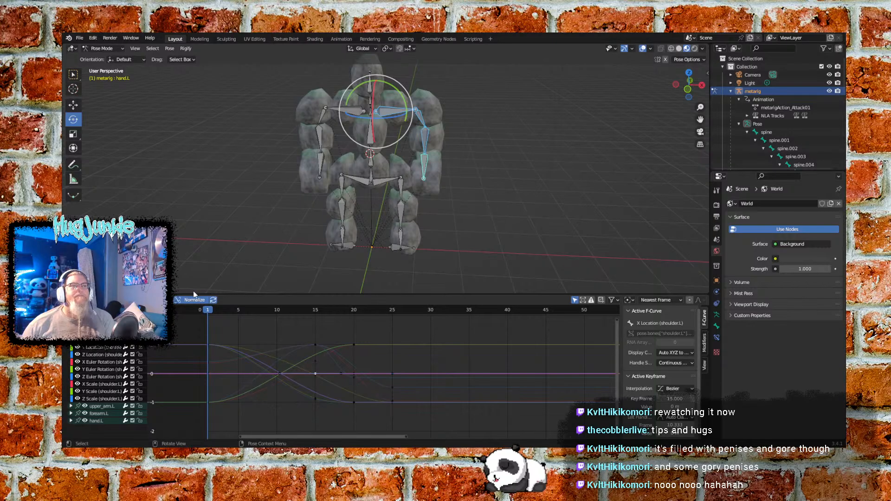
left_click_drag(210, 311, 253, 308)
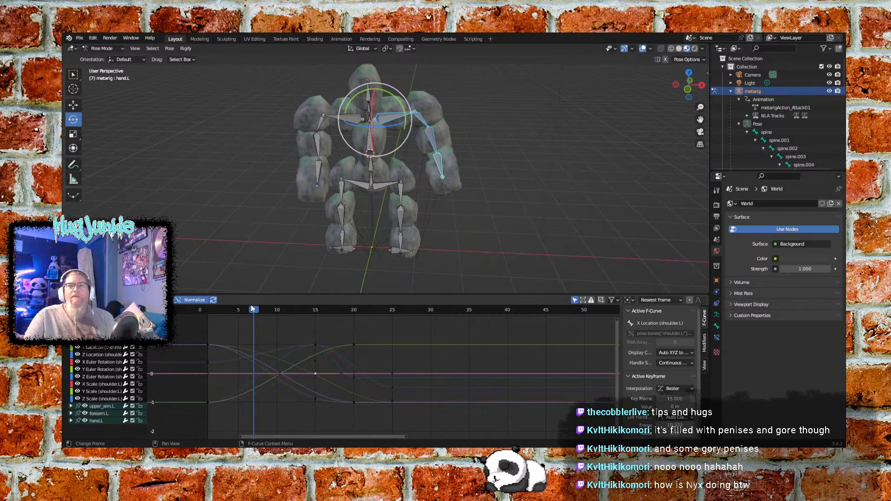
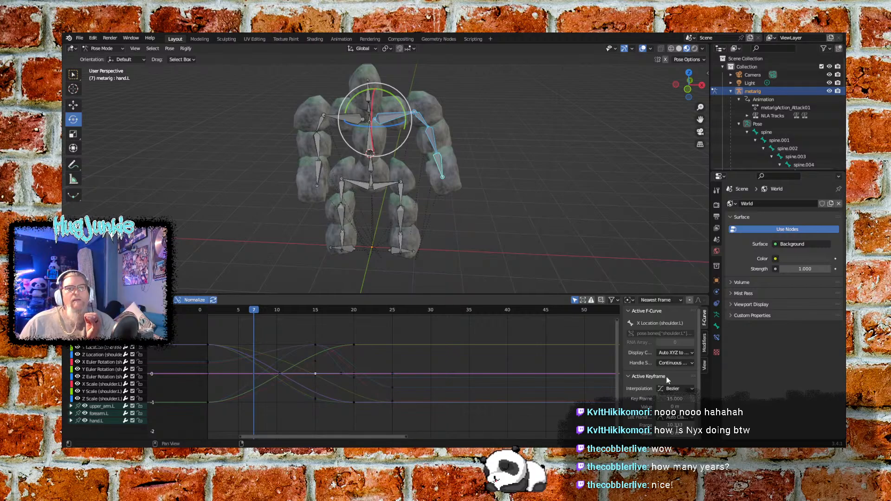
left_click(691, 363)
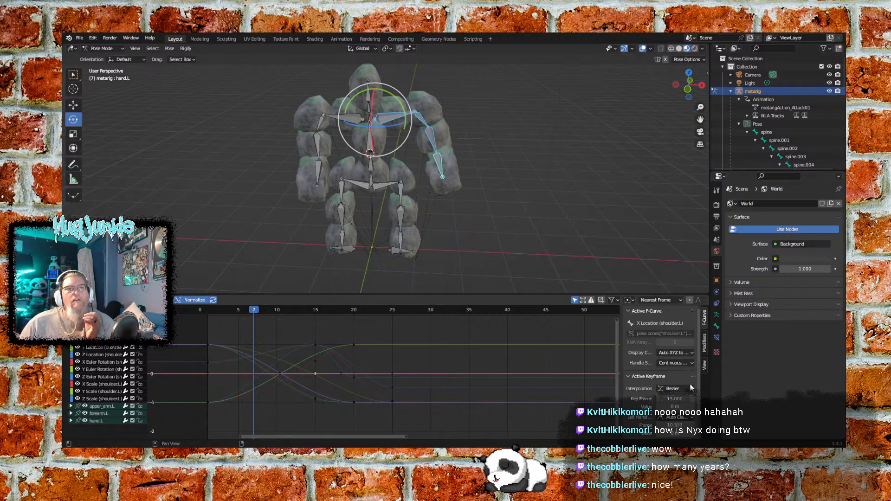
left_click(690, 389)
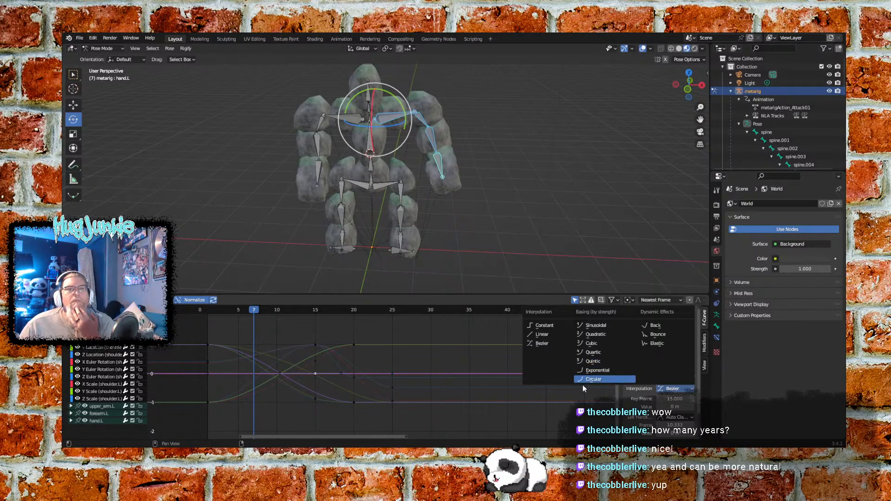
left_click(690, 390)
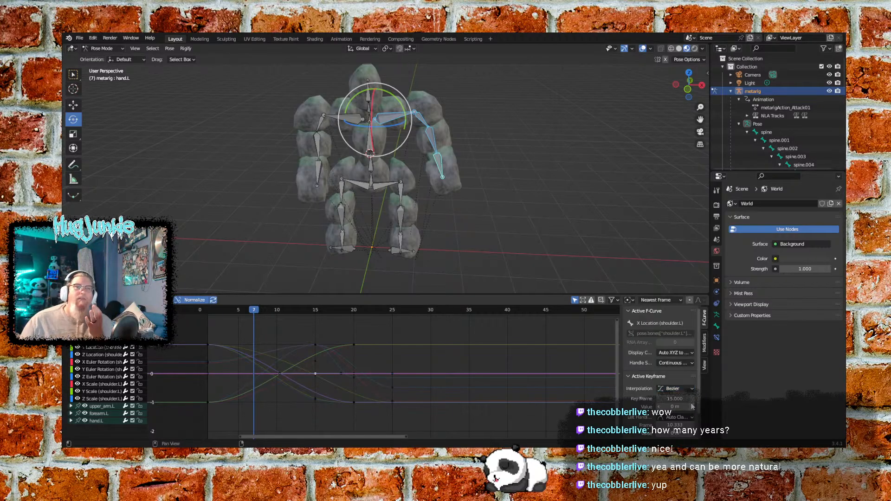
left_click(691, 389)
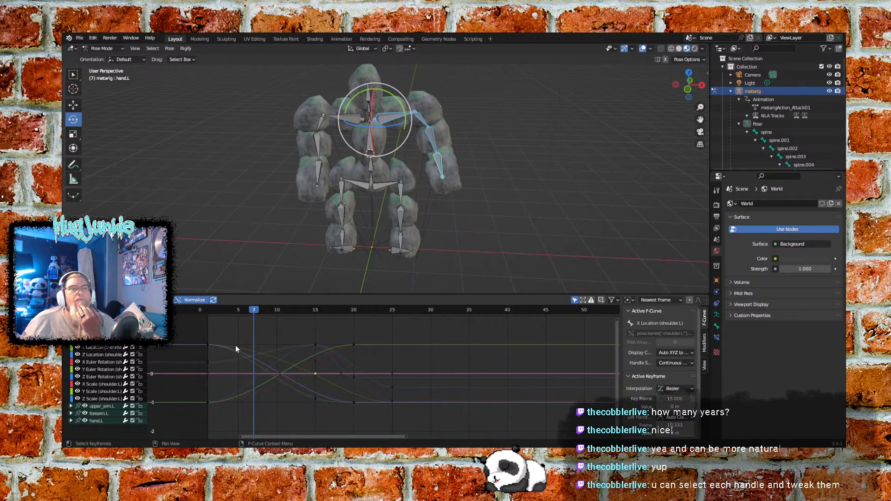
- Isolate shoulder.L's X Euler Rotation curve and move the playhead back to frame 2
left_click(104, 348)
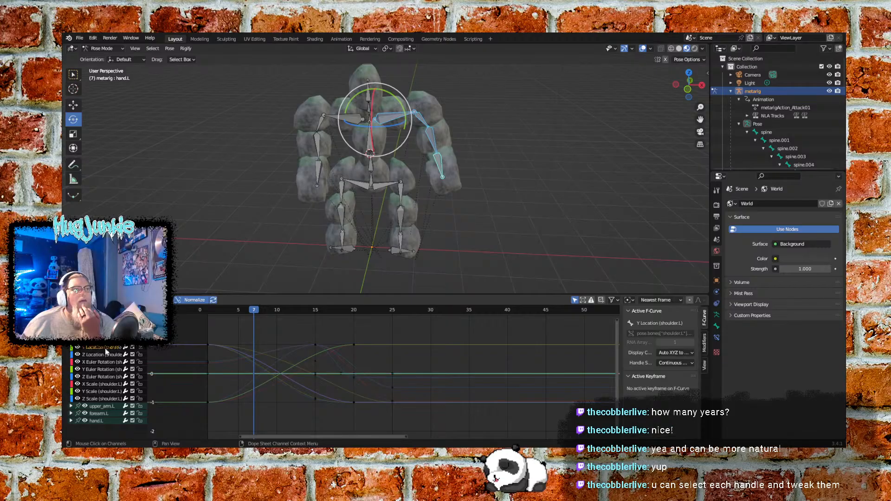
left_click(99, 361)
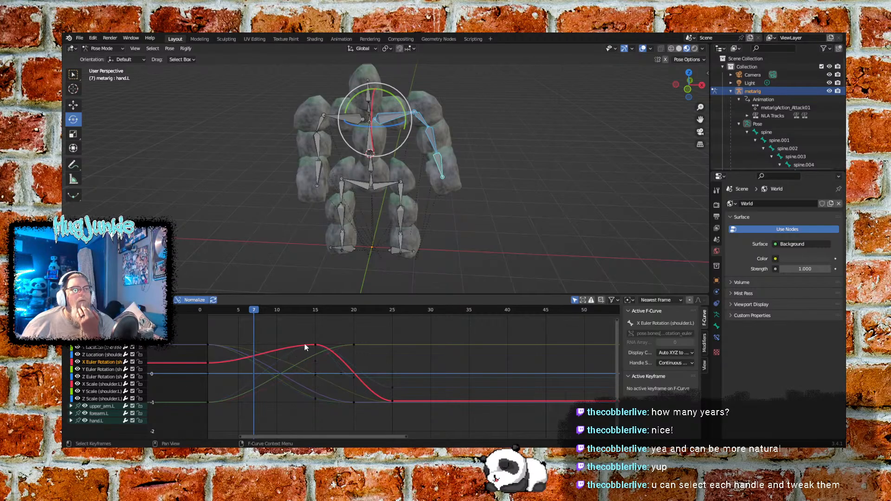
left_click(244, 309)
left_click_drag(244, 310, 212, 321)
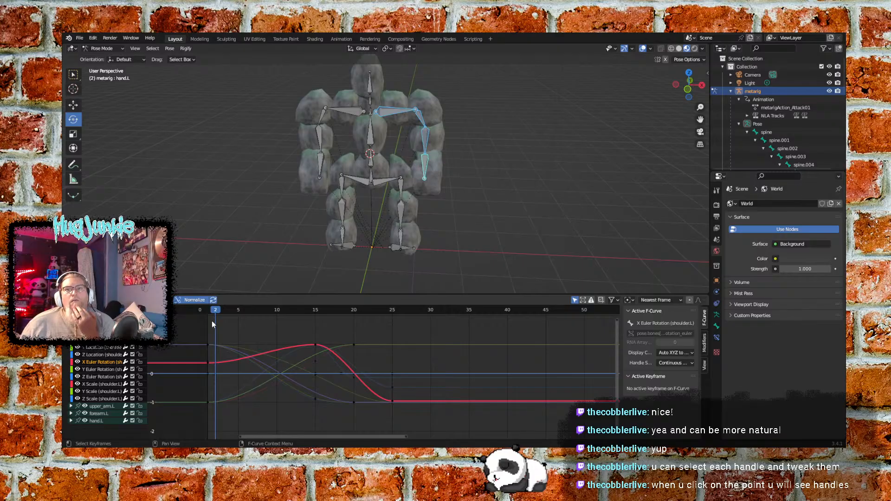
left_click_drag(212, 321, 211, 321)
- Raise the incoming handle of the frame 15 keyframe on shoulder.L's X Euler Rotation to about frame 13, and return the playhead to frame 1
left_click(313, 345)
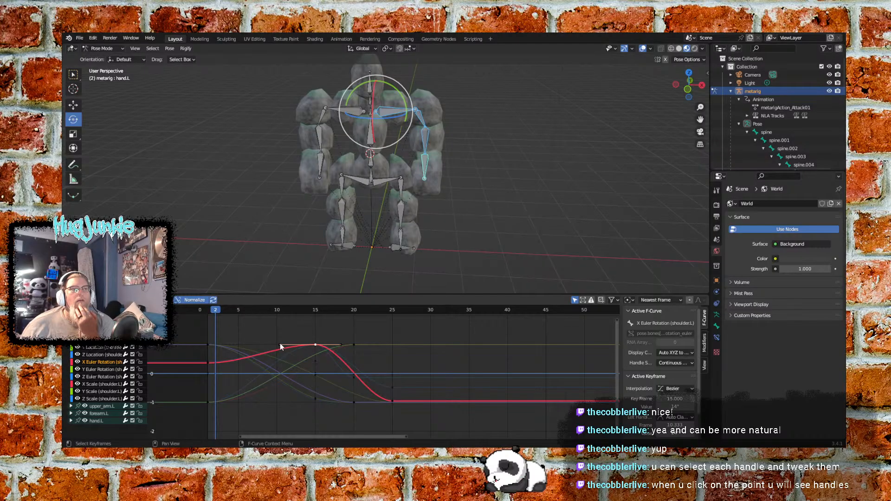
left_click_drag(280, 345, 302, 332)
left_click(233, 311)
left_click_drag(234, 312, 210, 310)
left_click(381, 320)
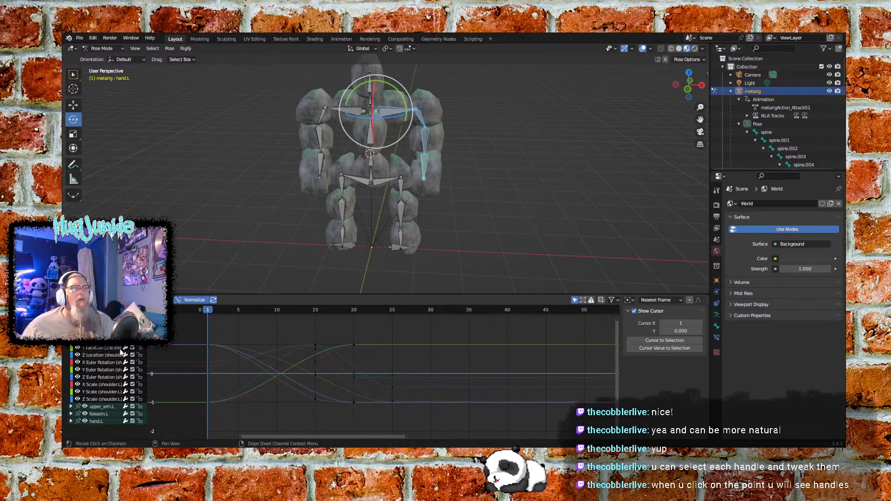
- Steepen shoulder.L's X Euler Rotation curve at frame 15 by moving the keyframe's incoming handle to about frame 14
left_click(89, 361)
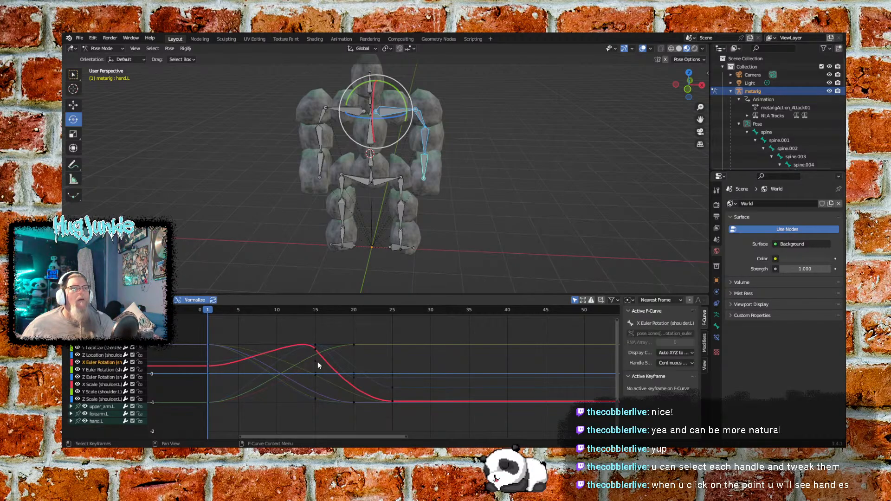
left_click(315, 349)
left_click_drag(302, 333, 282, 321)
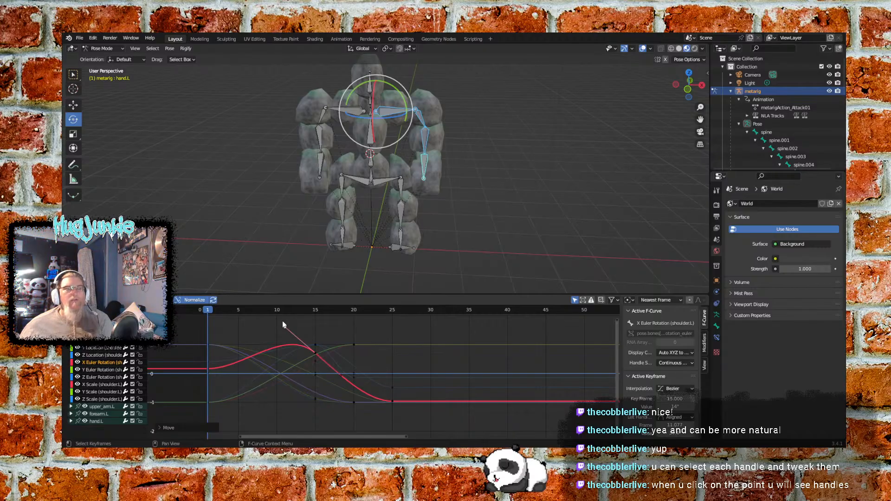
left_click_drag(282, 321, 308, 326)
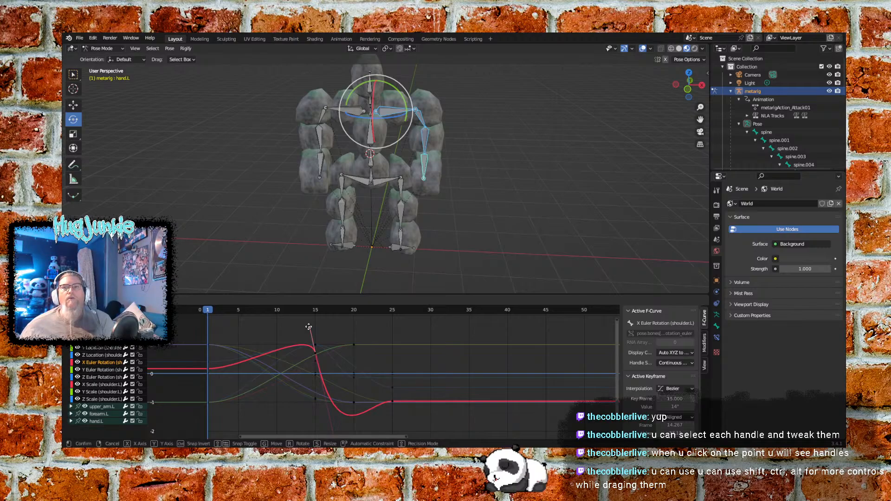
mouse_move(308, 327)
left_mouse_down()
mouse_move(280, 341)
mouse_move(273, 369)
mouse_move(284, 397)
mouse_move(277, 355)
mouse_move(292, 332)
mouse_move(281, 337)
mouse_move(285, 325)
mouse_move(286, 358)
mouse_move(297, 326)
mouse_move(288, 340)
mouse_move(284, 325)
mouse_move(294, 343)
mouse_move(292, 327)
mouse_move(284, 328)
mouse_move(302, 331)
mouse_move(274, 325)
mouse_move(301, 334)
mouse_move(288, 327)
mouse_move(333, 317)
mouse_move(304, 314)
mouse_move(315, 314)
left_mouse_up()
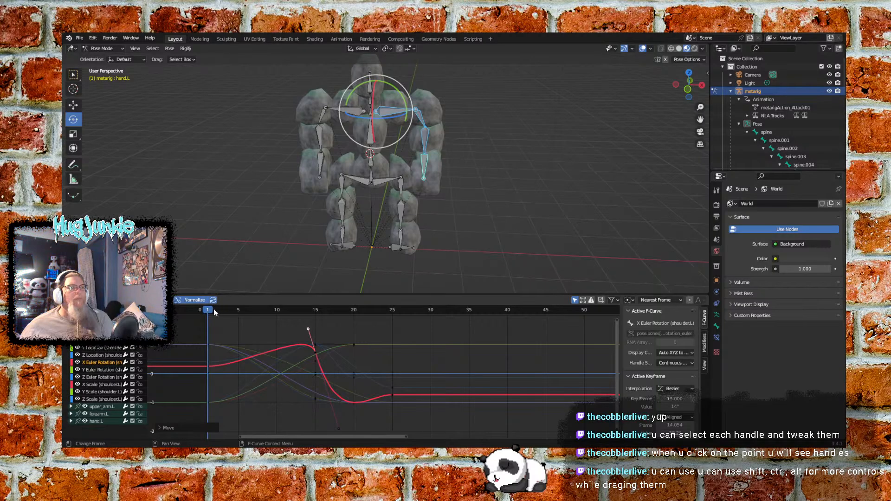
- Scrub the attack to frame 25 and back to frame 18, and reselect the frame 15 keyframe of shoulder.L's X Euler Rotation
left_click_drag(209, 308, 402, 287)
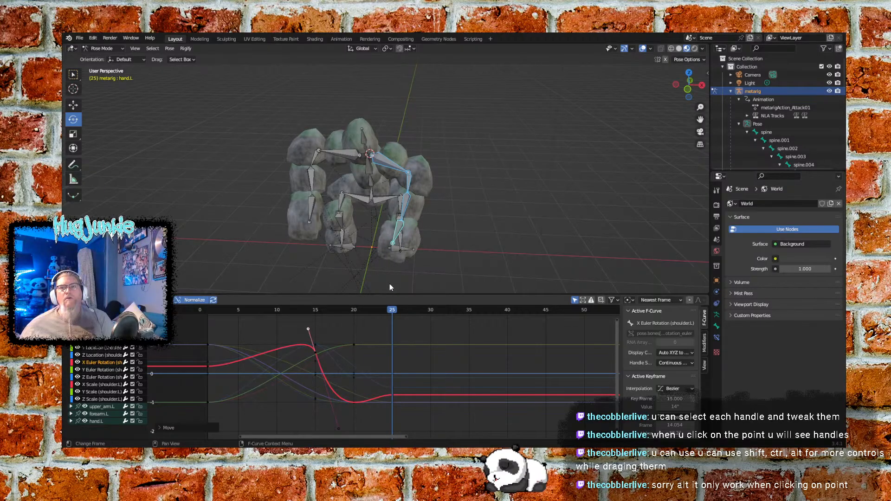
left_click_drag(389, 286, 339, 309)
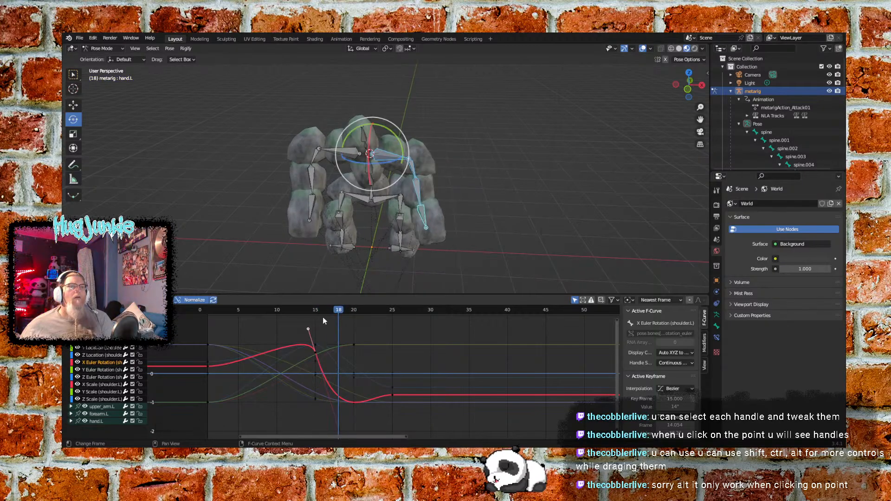
left_click(311, 344)
left_click(314, 352)
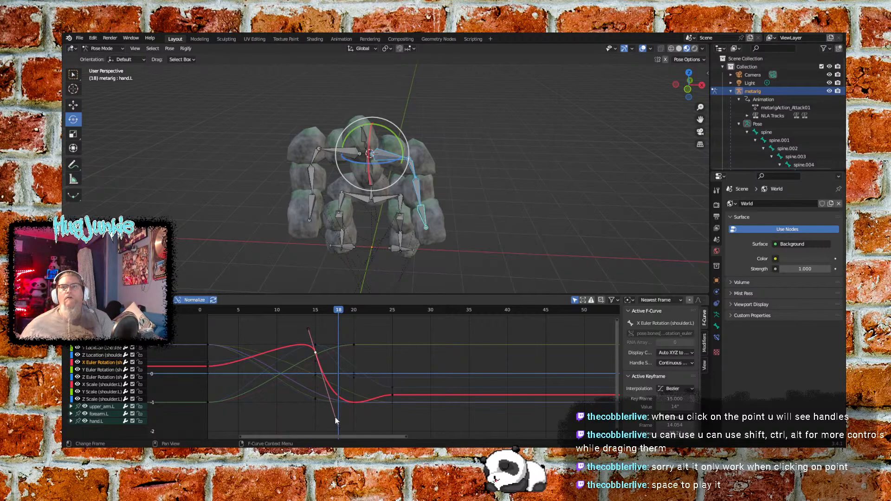
- Play the attack animation repeatedly from frame 1 to review the reshaped left shoulder rotation
left_click_drag(339, 310, 210, 308)
key("space")
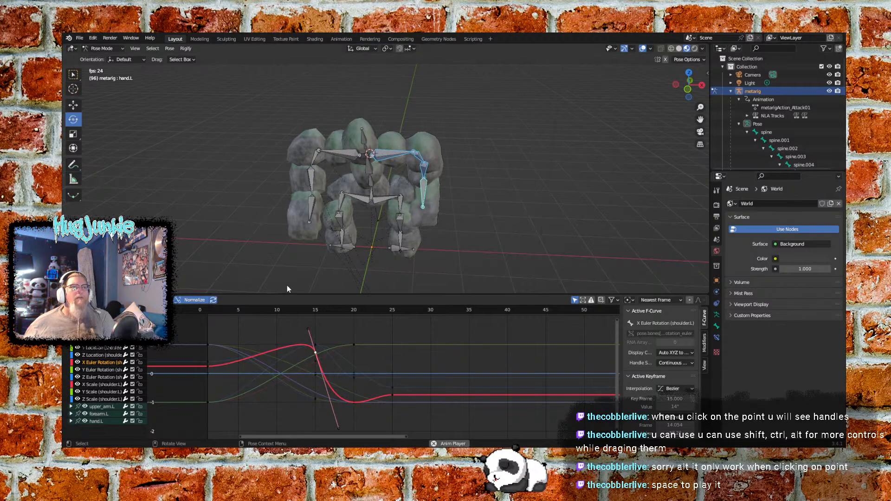
key("space")
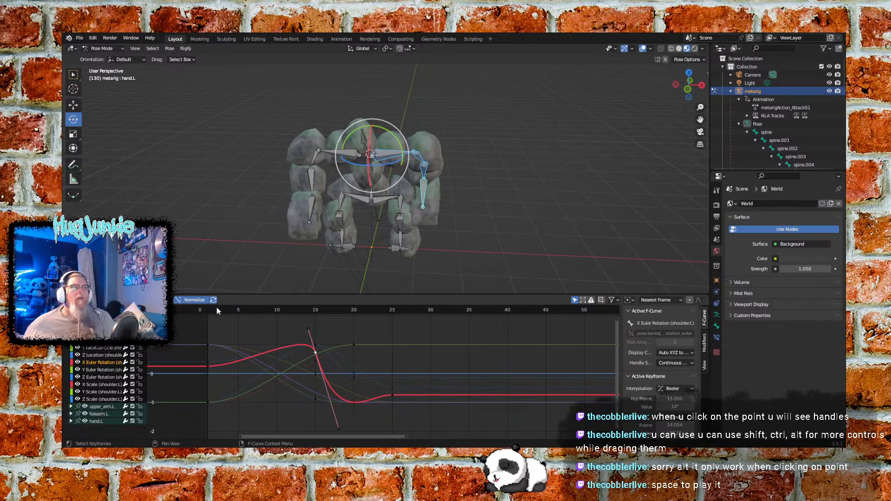
key("shift+Left")
key("space")
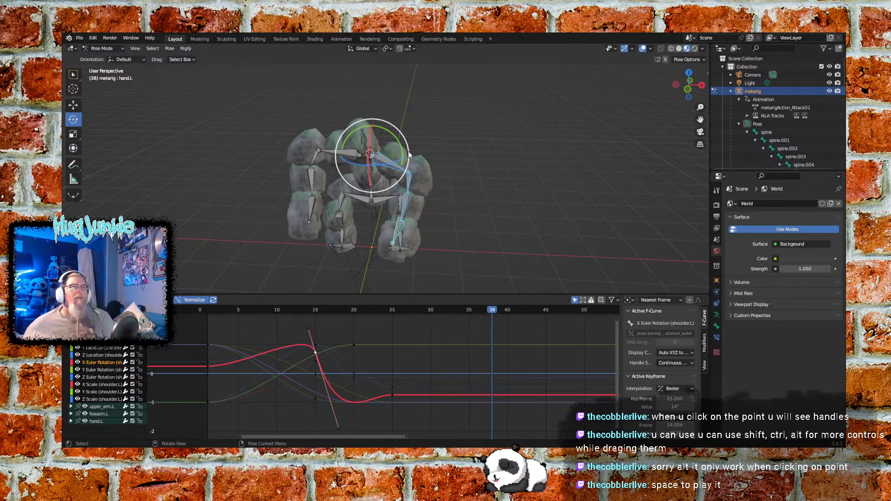
left_click(208, 310)
mouse_move(207, 311)
left_mouse_down()
mouse_move(377, 300)
mouse_move(265, 291)
mouse_move(211, 300)
left_mouse_up()
key("space")
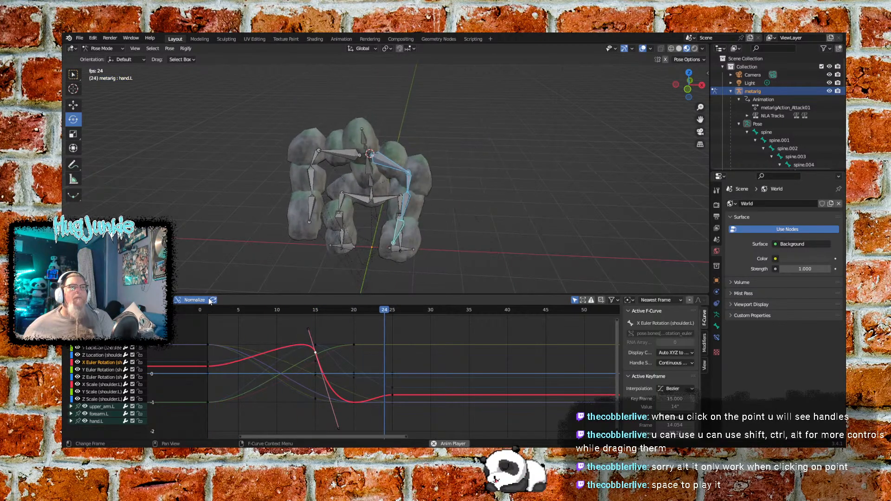
key("space")
left_click(208, 312)
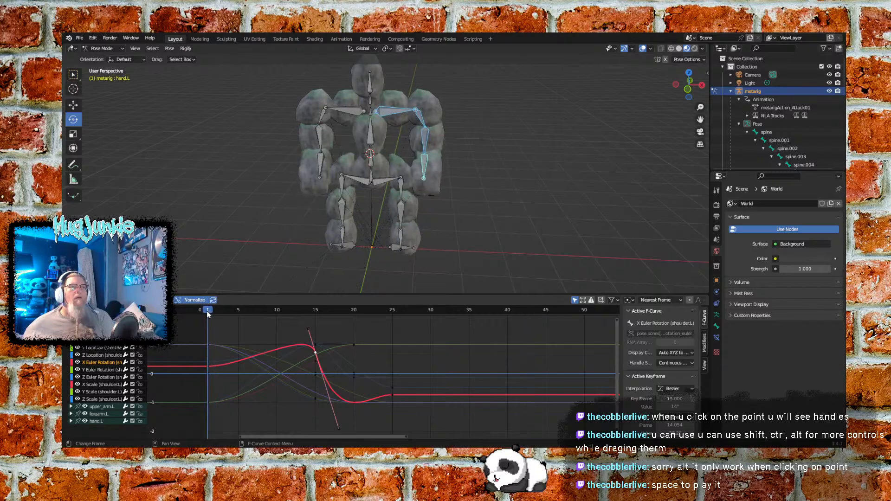
key("space")
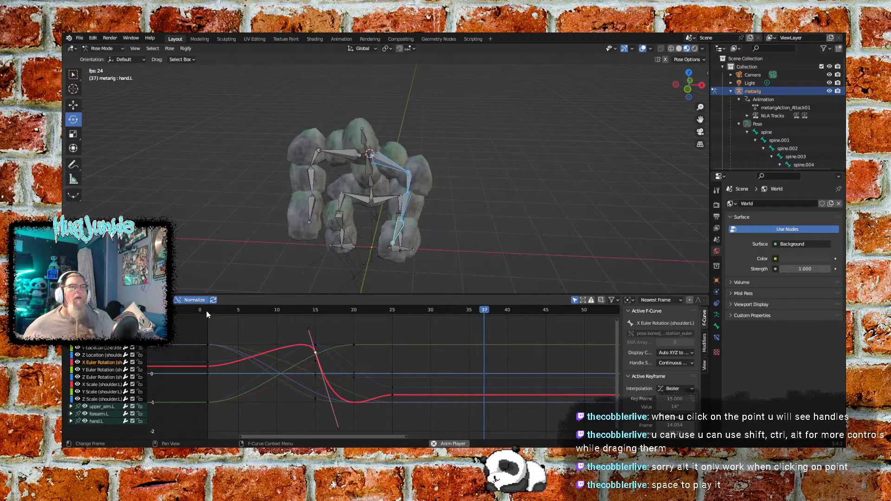
- Stop playback and jump the playhead between the last and first frames, finishing on frame 1
key("space")
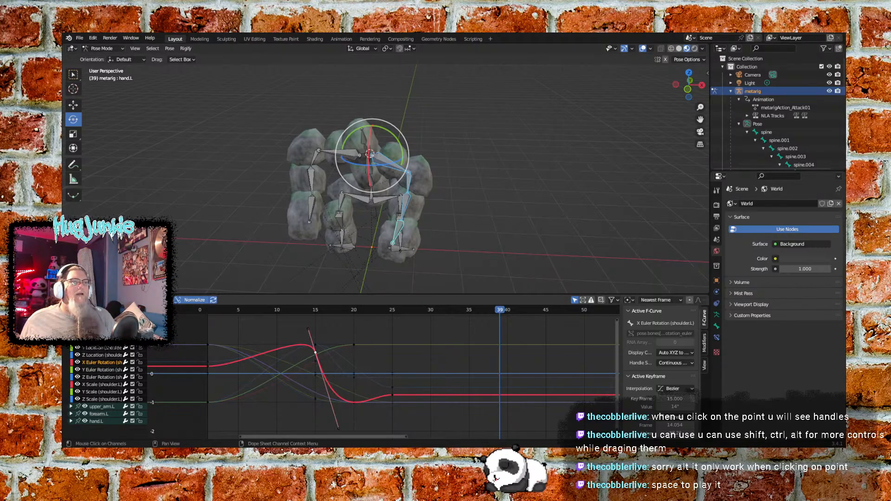
left_click(72, 300)
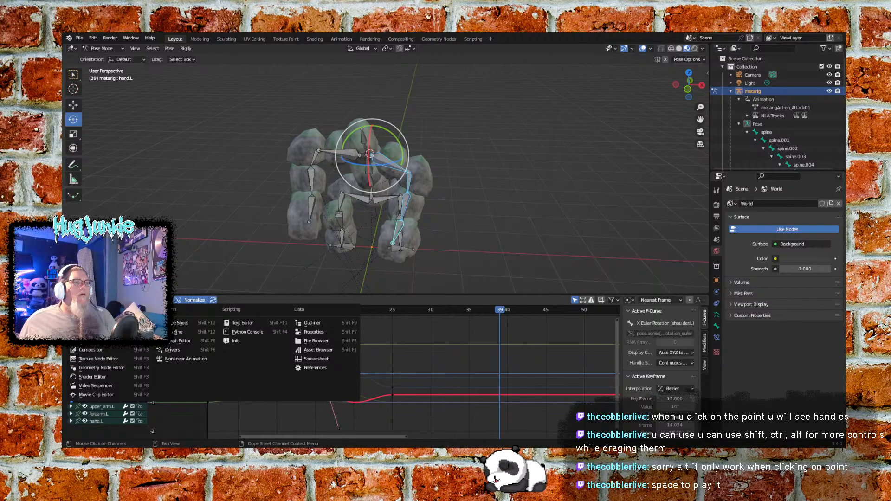
mouse_move(88, 300)
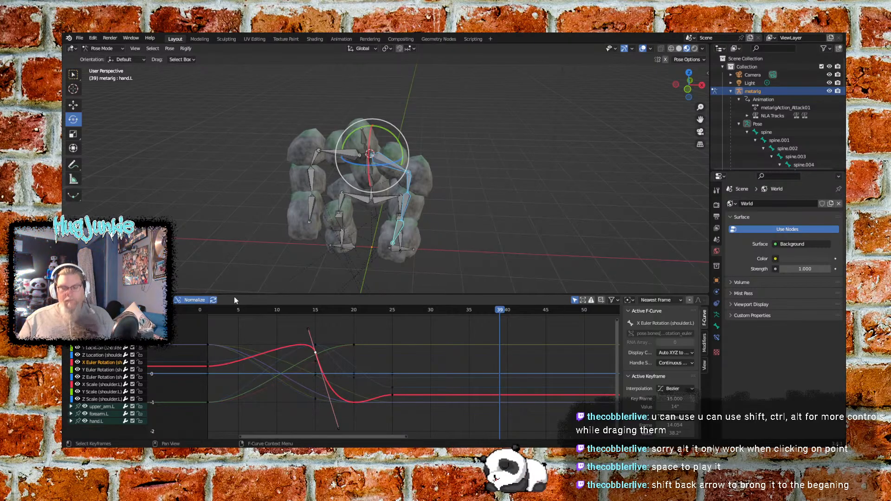
key("shift+Left")
key("shift+Right")
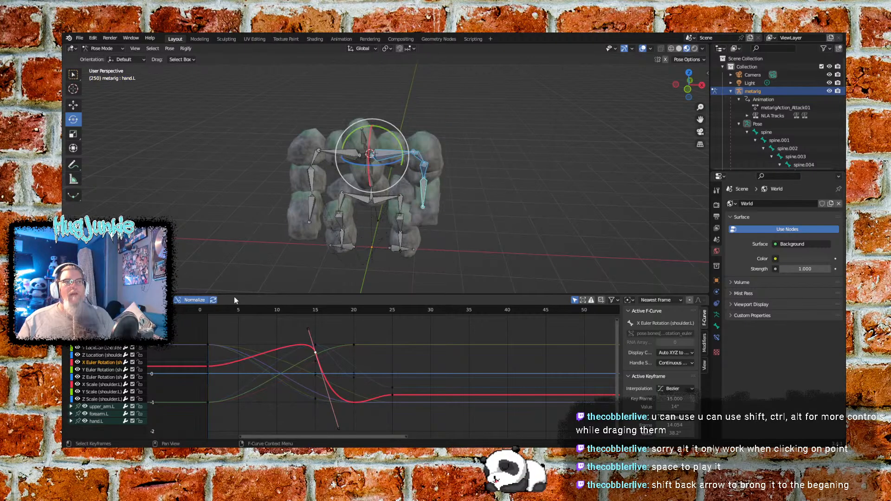
key("shift+Left")
key("shift+Right")
key("shift+Left")
key("shift+Right")
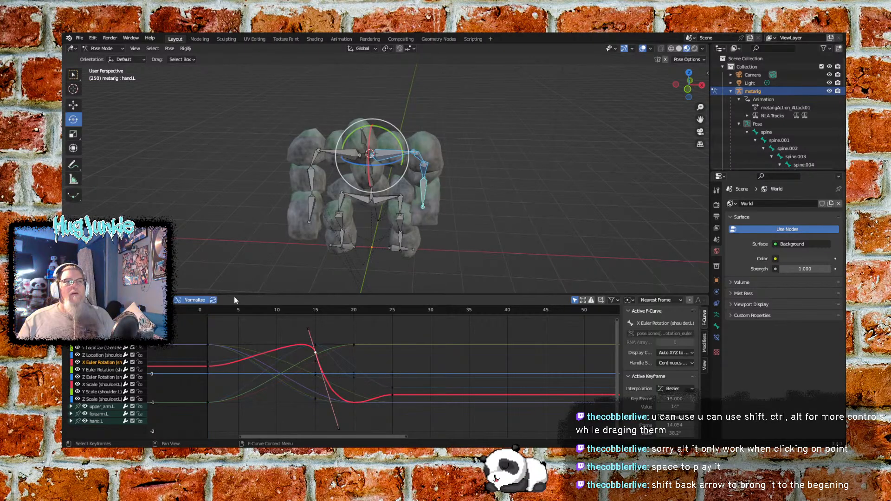
key("shift+Left")
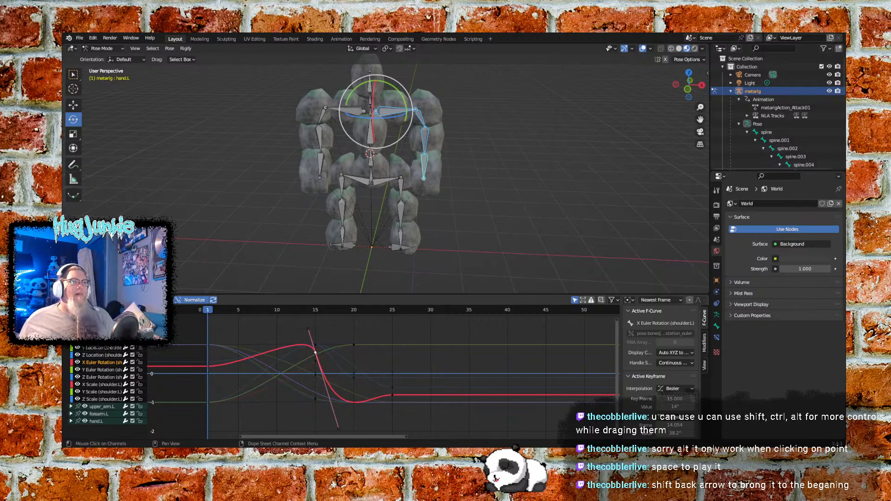
- Change the Graph Editor to the Dope Sheet and move the playhead to frame 15
left_click(72, 301)
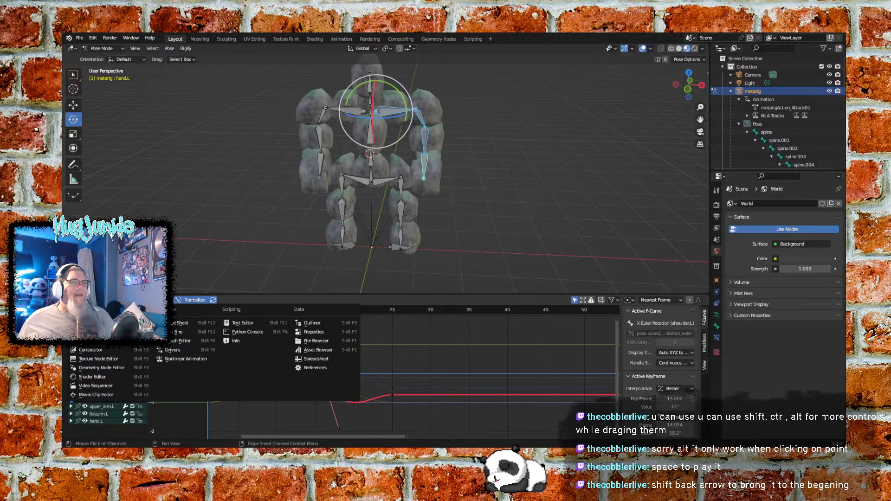
left_click(180, 323)
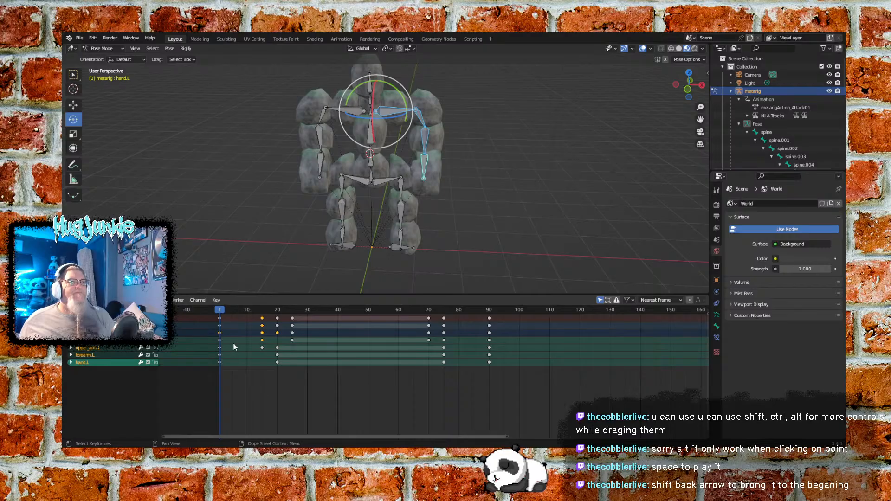
left_click_drag(221, 316, 262, 313)
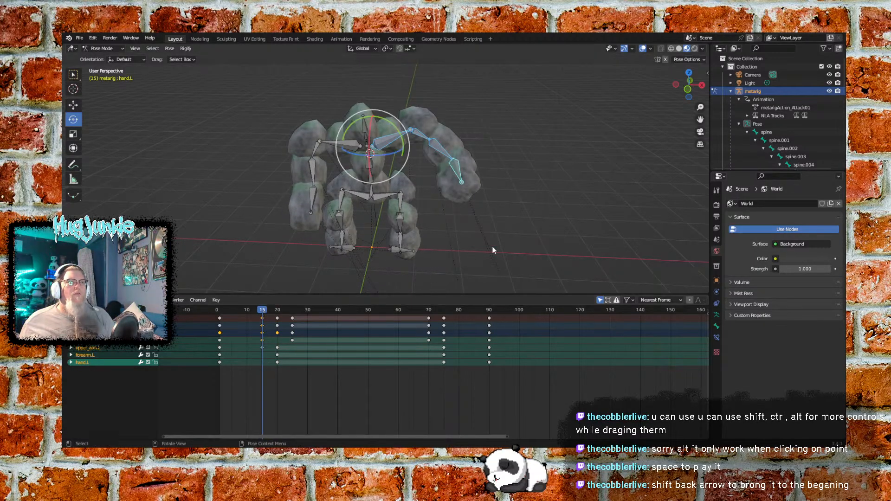
- Examine the left arm's wind-up from several angles between frames 9 and 16, finishing on frame 16
middle_click_drag(529, 225, 557, 217)
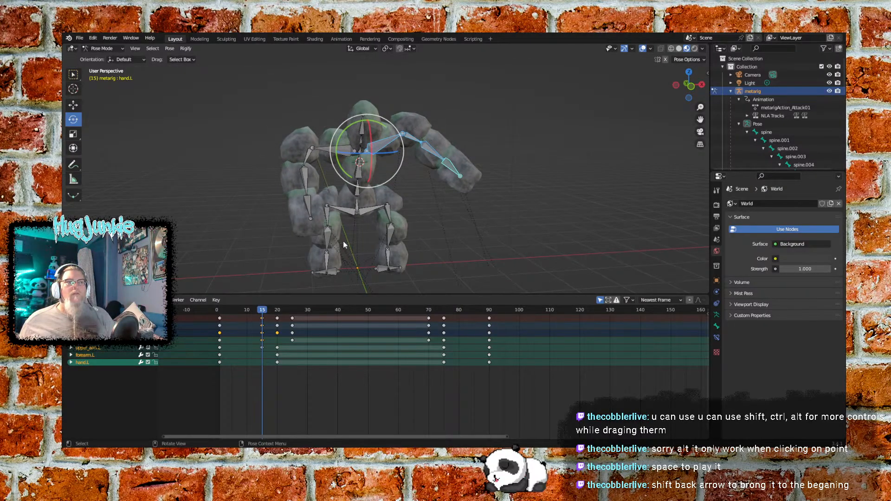
mouse_move(261, 310)
left_mouse_down()
mouse_move(293, 312)
mouse_move(245, 313)
left_mouse_up()
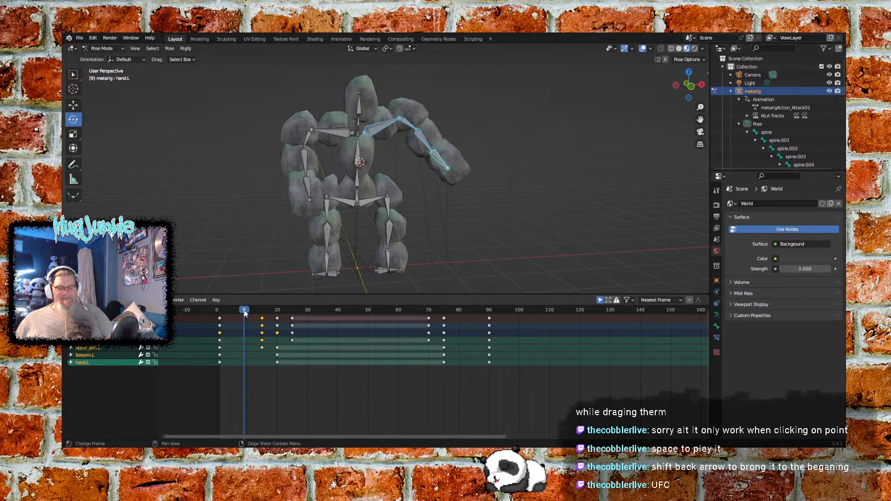
mouse_move(244, 313)
left_mouse_down()
mouse_move(296, 312)
mouse_move(262, 312)
left_mouse_up()
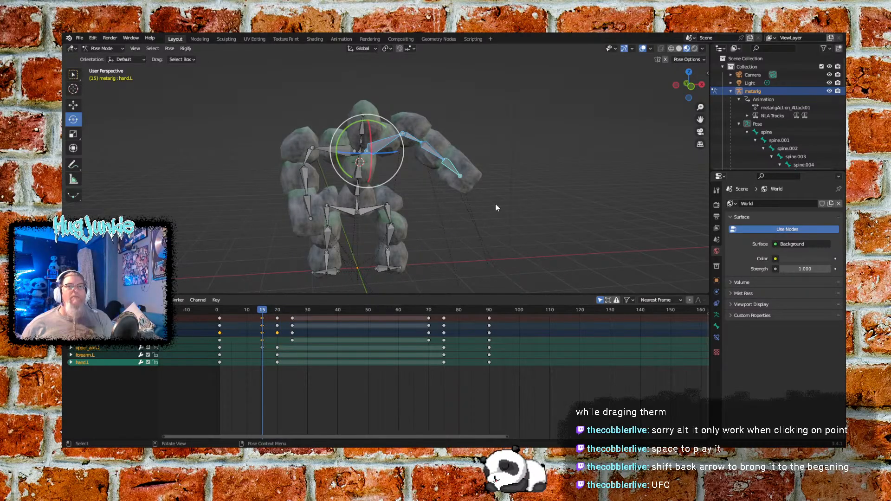
middle_click_drag(510, 177, 479, 191)
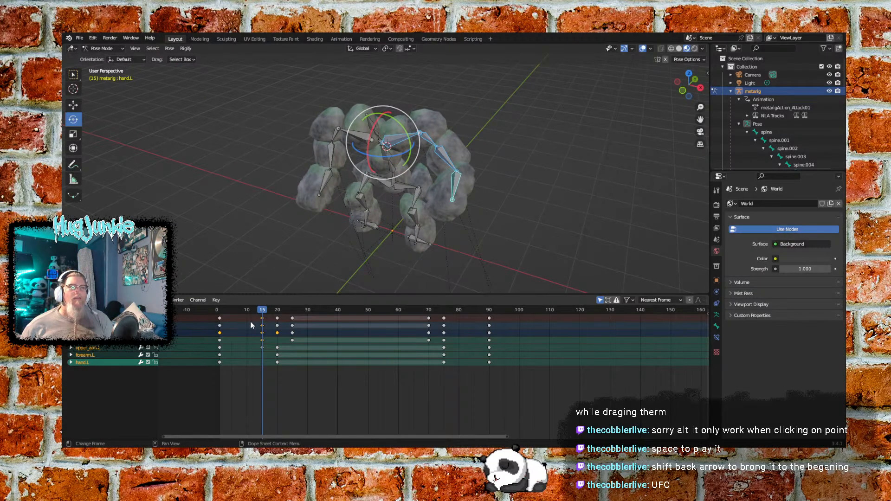
mouse_move(263, 316)
left_mouse_down()
mouse_move(227, 309)
mouse_move(282, 312)
mouse_move(263, 313)
left_mouse_up()
middle_click_drag(303, 241, 315, 224)
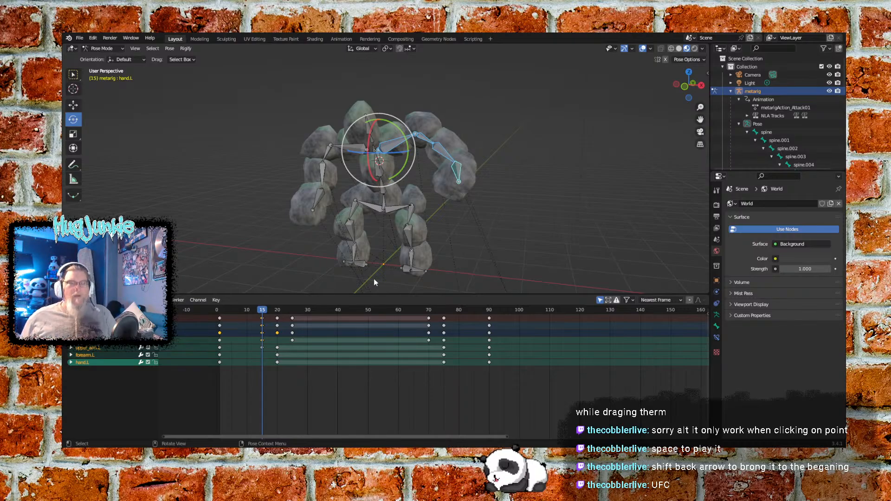
left_click_drag(259, 311, 265, 312)
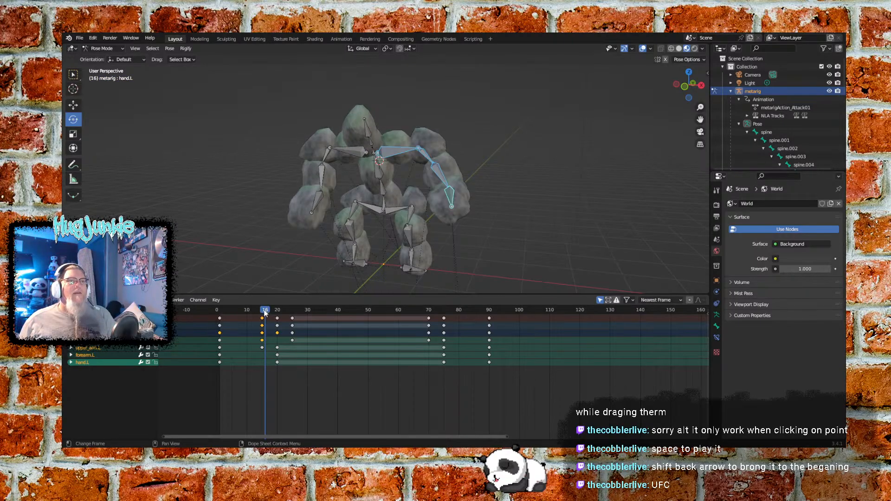
- Rotate upper_arm.L about -21° around the global Y axis at frame 16 to swing the arm outward
left_click(425, 154)
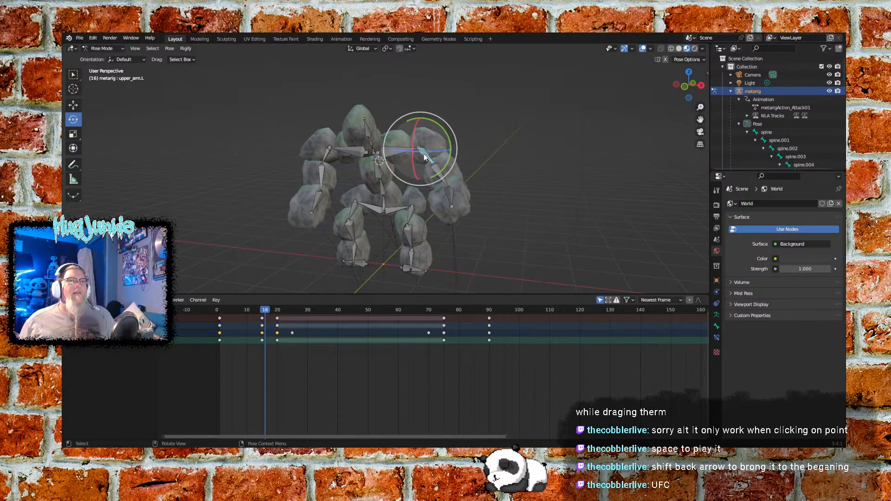
left_click_drag(449, 145, 446, 125)
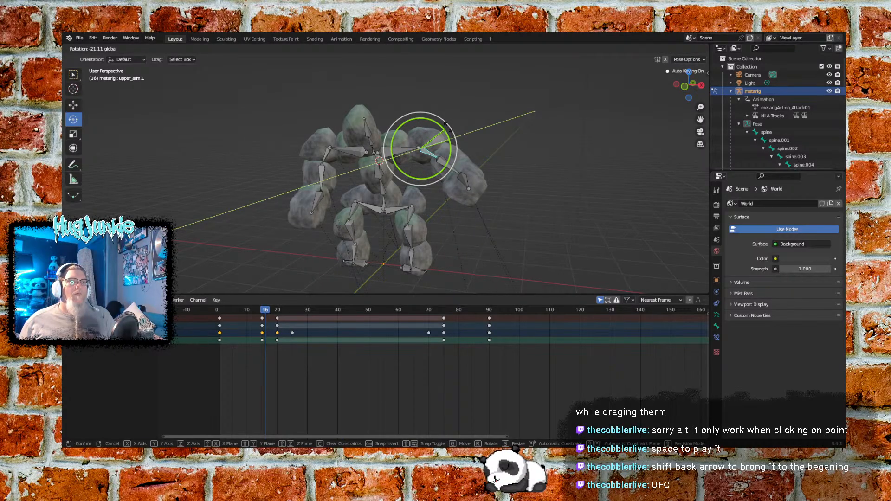
left_click_drag(446, 126, 446, 126)
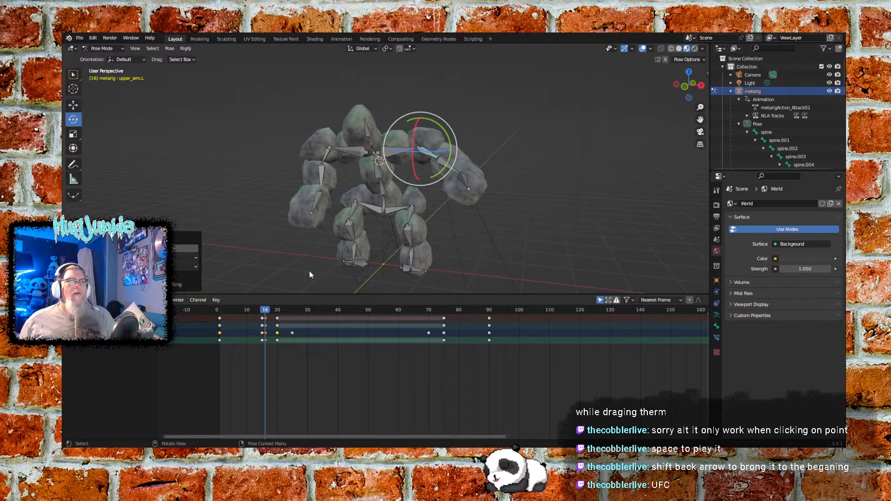
left_click(265, 312)
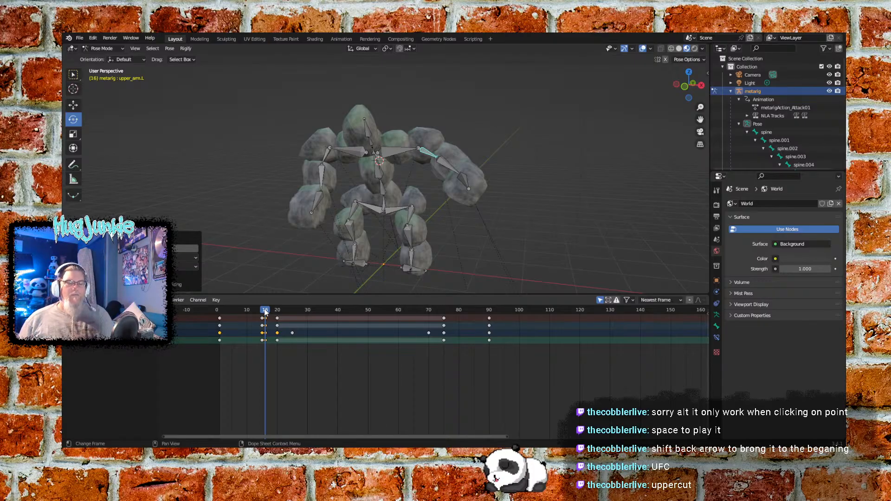
left_click(265, 312)
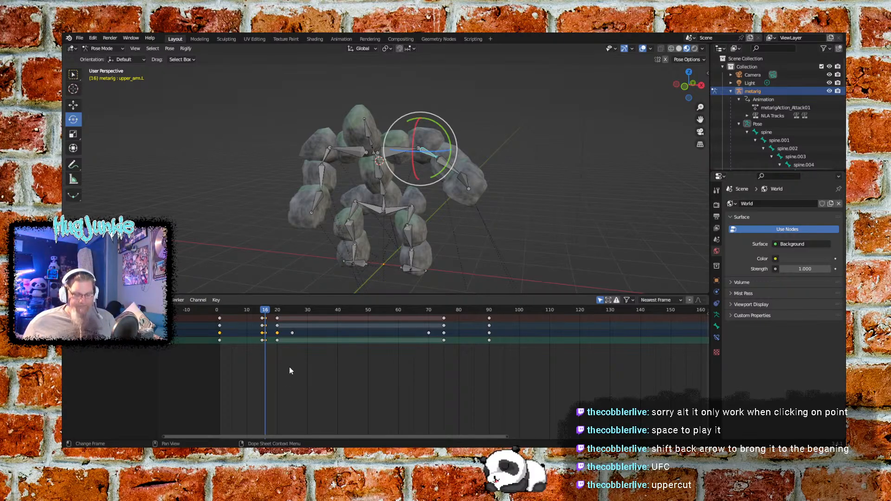
- Select the left arm bones from shoulder.L to hand.L and delete their keyframes at frames 25 and 70
mouse_move(273, 316)
left_mouse_down()
mouse_move(245, 308)
mouse_move(277, 306)
mouse_move(262, 304)
left_mouse_up()
left_click(357, 361)
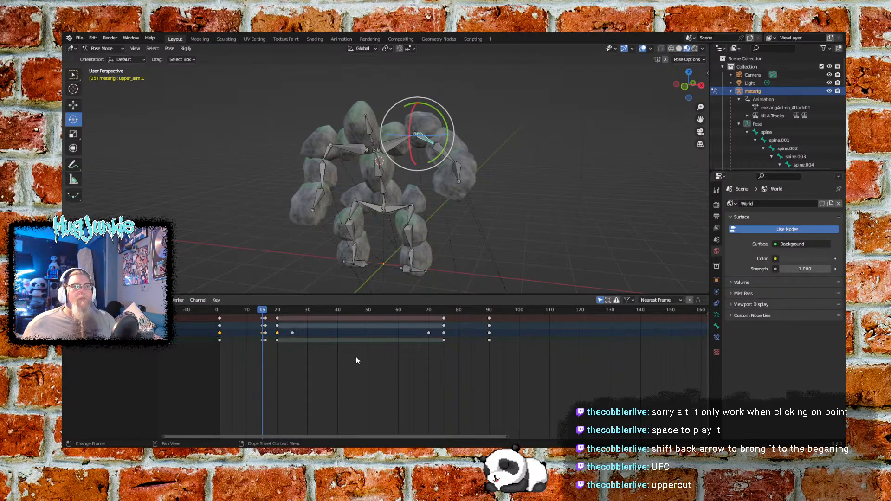
left_click(526, 212)
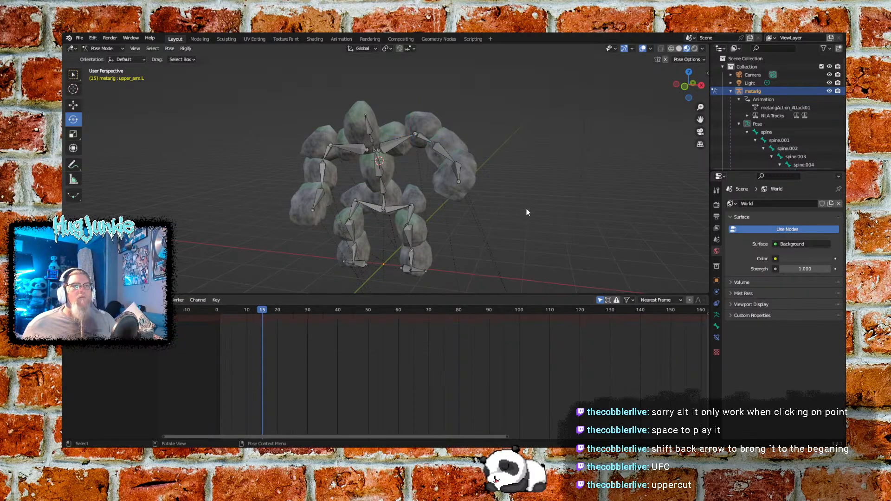
left_click(411, 149)
left_click(436, 145, "shift")
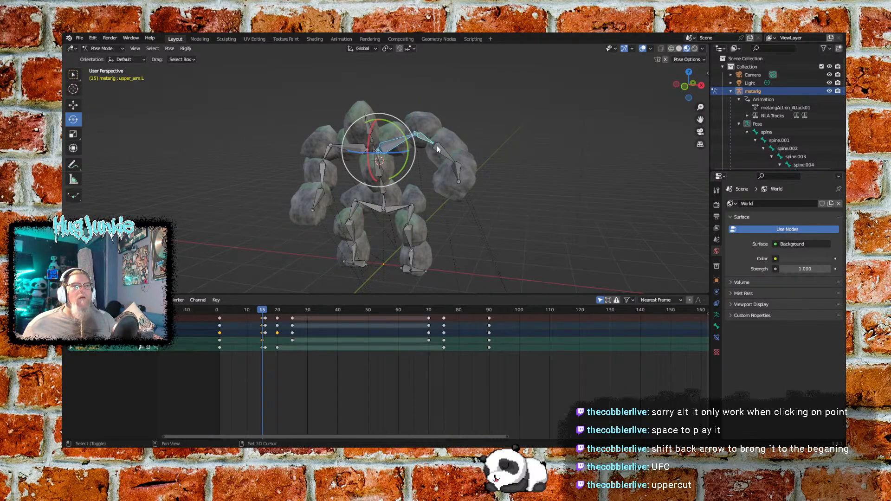
left_click(458, 171, "shift")
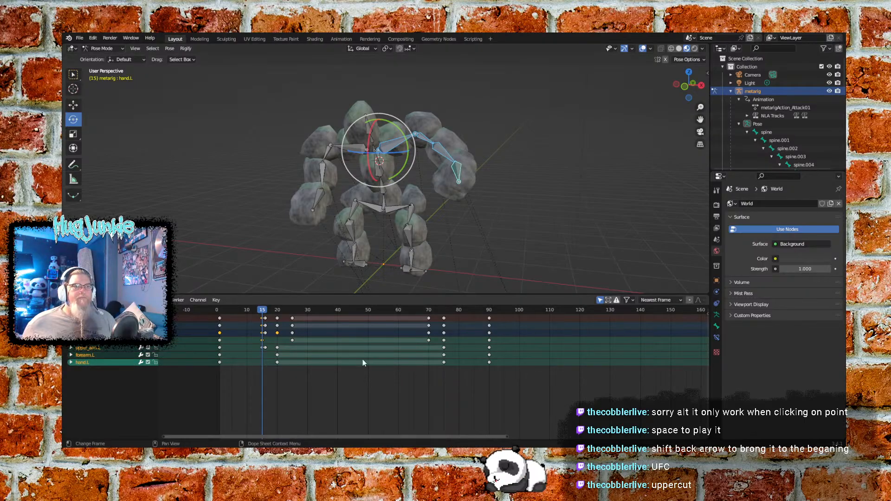
left_click_drag(431, 386, 348, 327)
left_click_drag(295, 313, 287, 308)
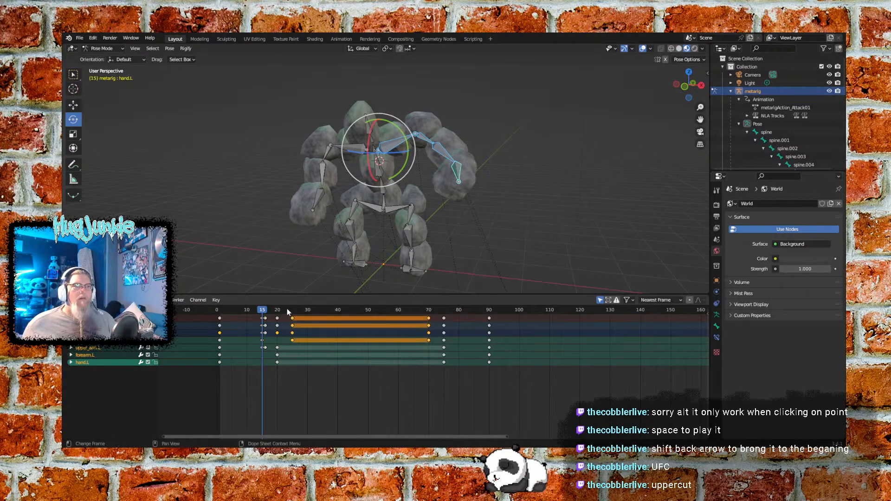
key("Delete")
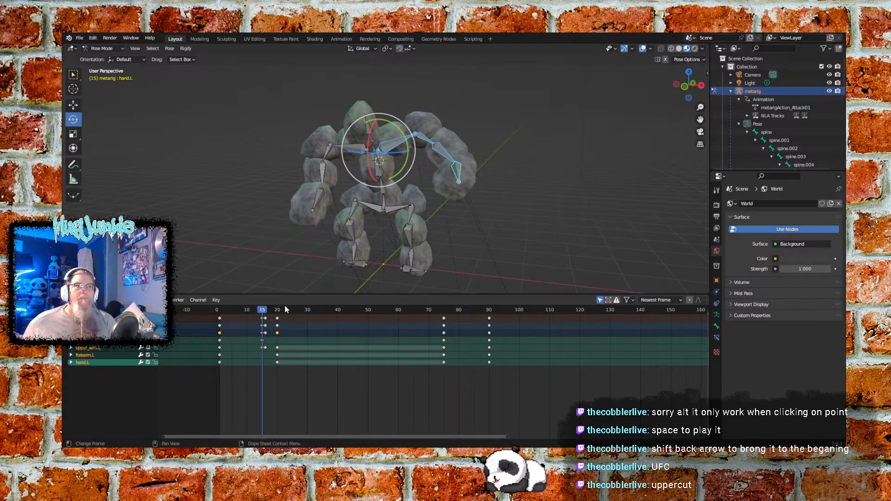
- Move the playhead to frame 11 and delete the left arm bones' keyframes at frames 20 and 75
left_click_drag(259, 312, 249, 292)
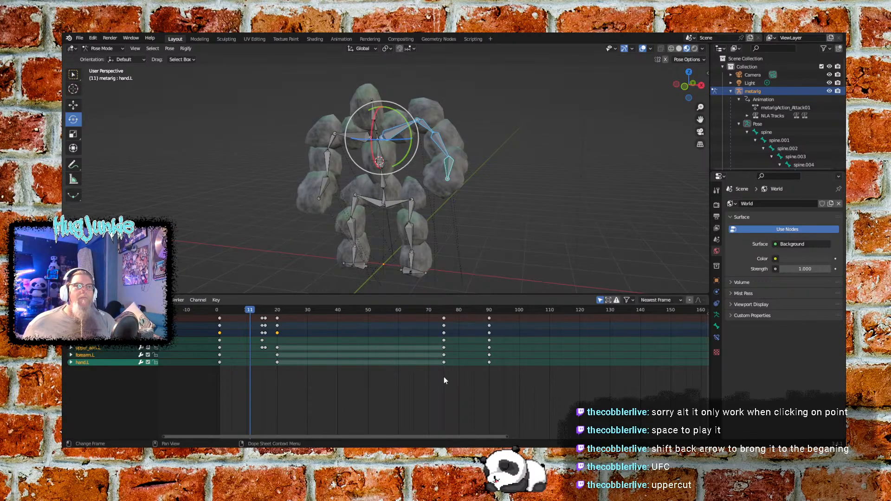
left_click_drag(393, 353, 274, 304)
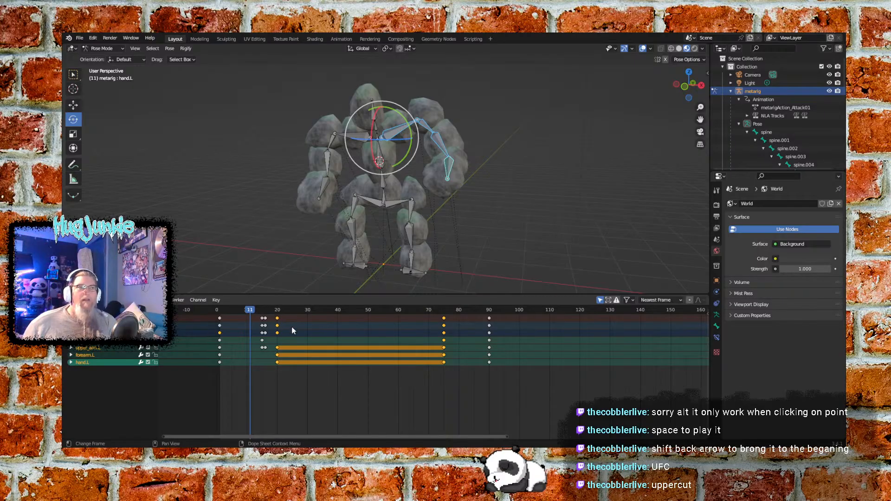
key("Delete")
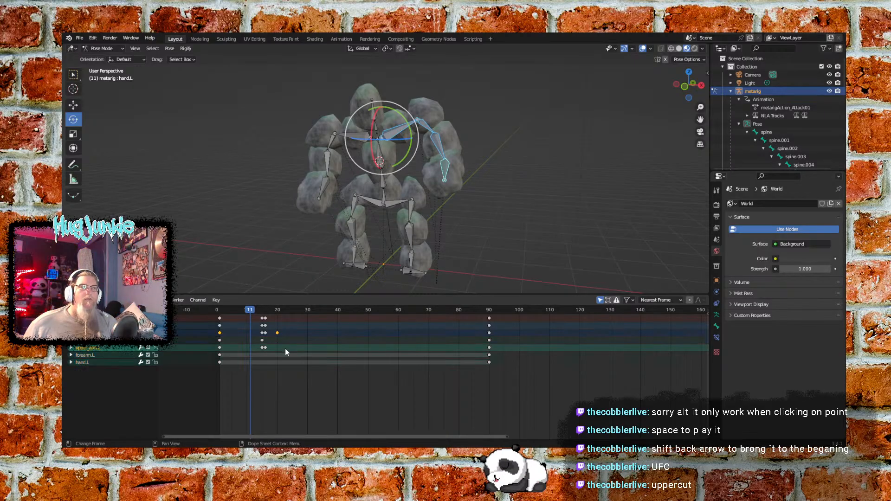
left_click_drag(294, 355, 277, 330)
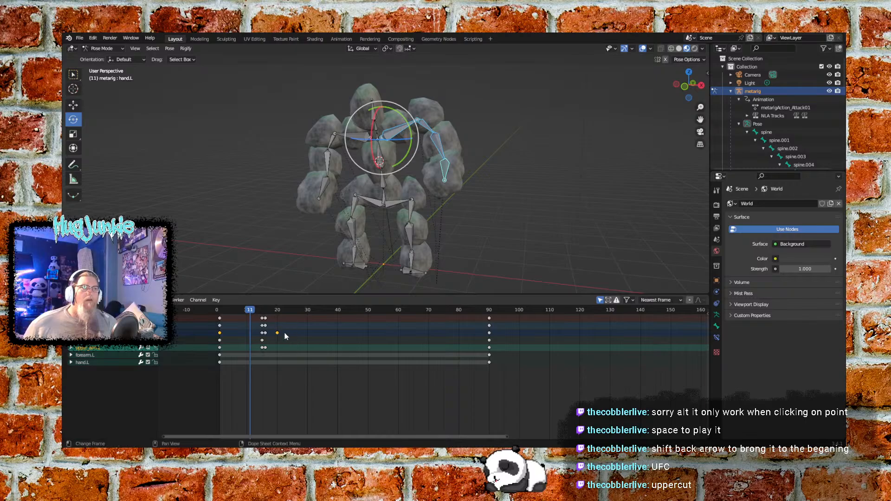
left_click(277, 333)
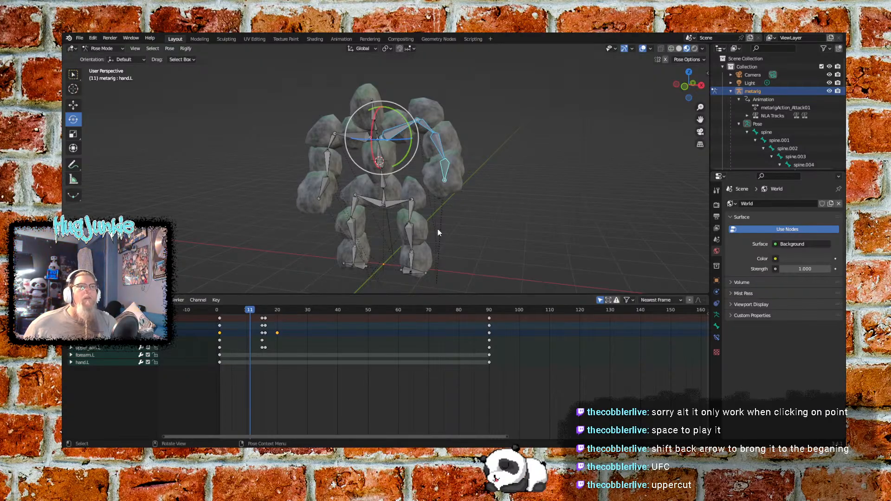
- Select the left arm bones from shoulder.L to hand.L and delete their keyframes at frame 16
left_click(507, 212)
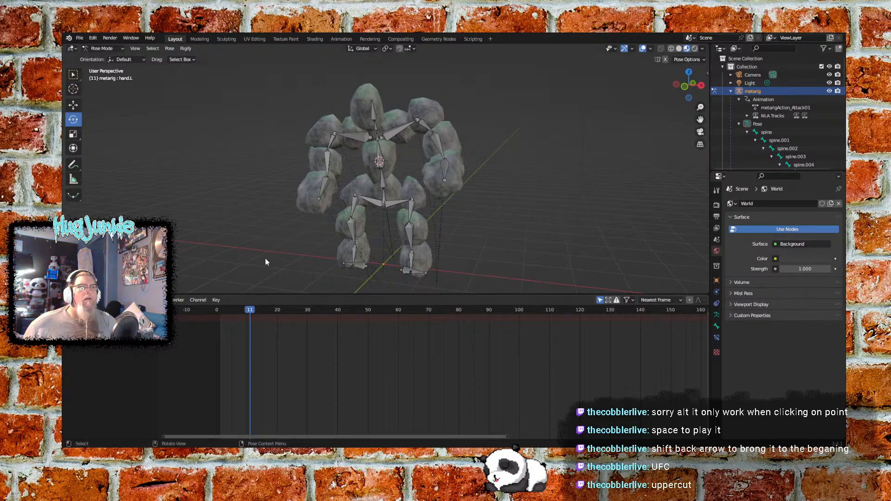
left_click(397, 129)
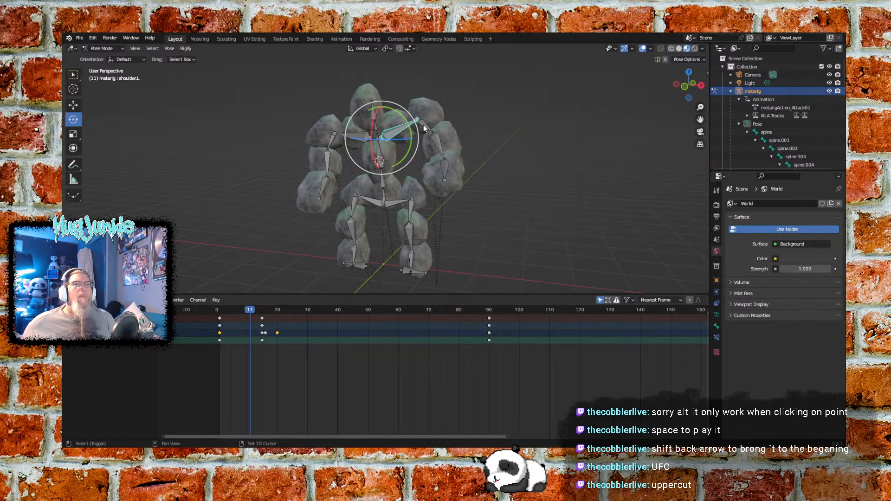
left_click(423, 124, "shift")
left_click(435, 140, "shift")
left_click(446, 172, "shift")
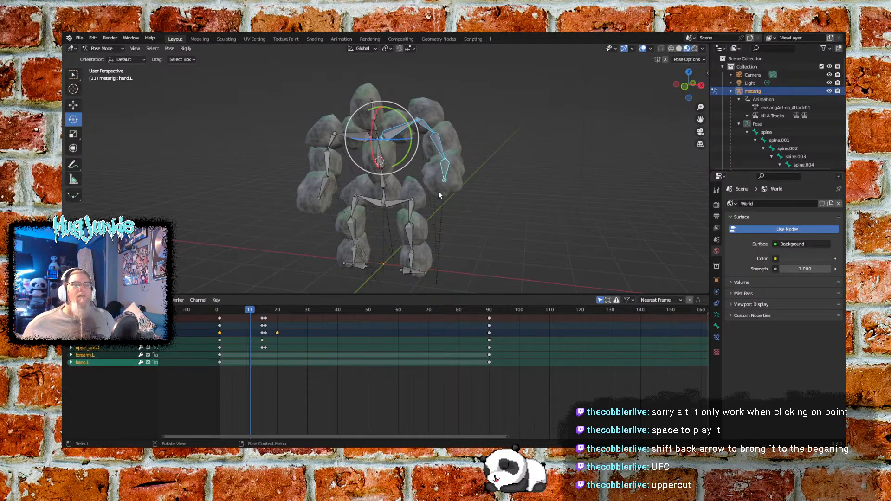
left_click_drag(249, 311, 249, 283)
left_click_drag(297, 360, 267, 313)
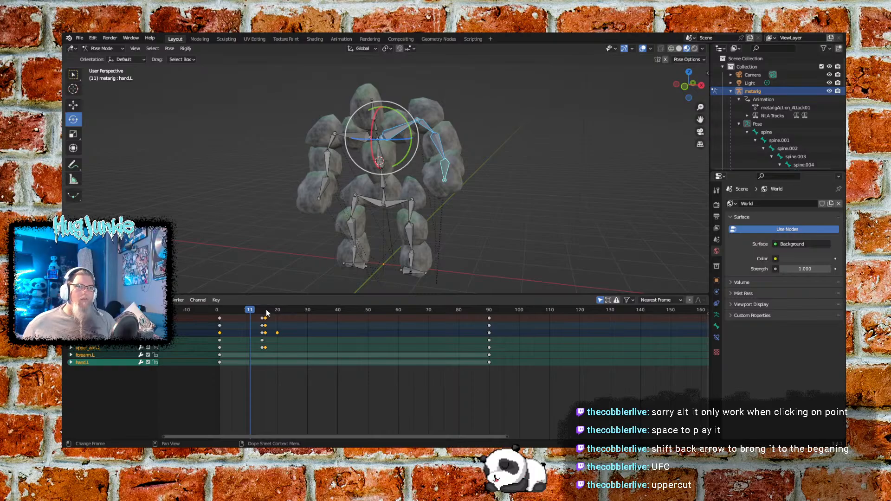
key("Delete")
left_click(294, 382)
- Rotate upper_arm.L about -29° around the global Y axis at frame 20 to swing the left arm outward
left_click_drag(249, 308, 488, 281)
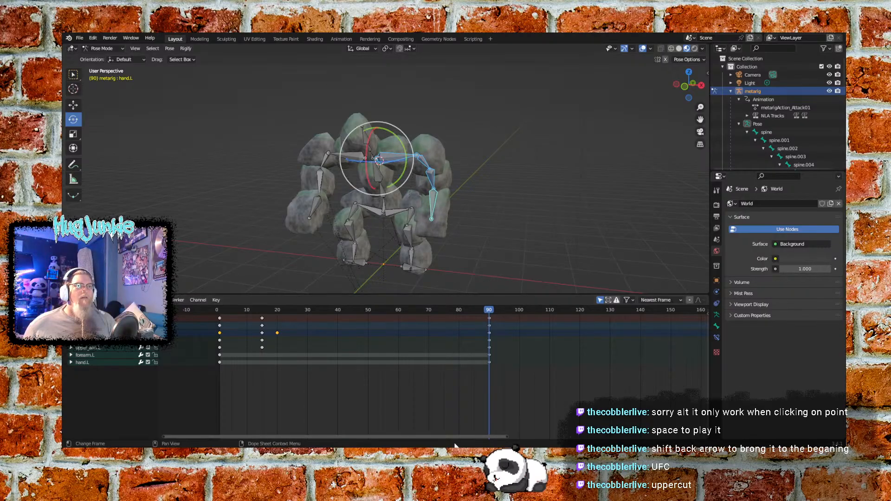
mouse_move(450, 437)
left_mouse_down()
mouse_move(642, 435)
mouse_move(438, 430)
left_mouse_up()
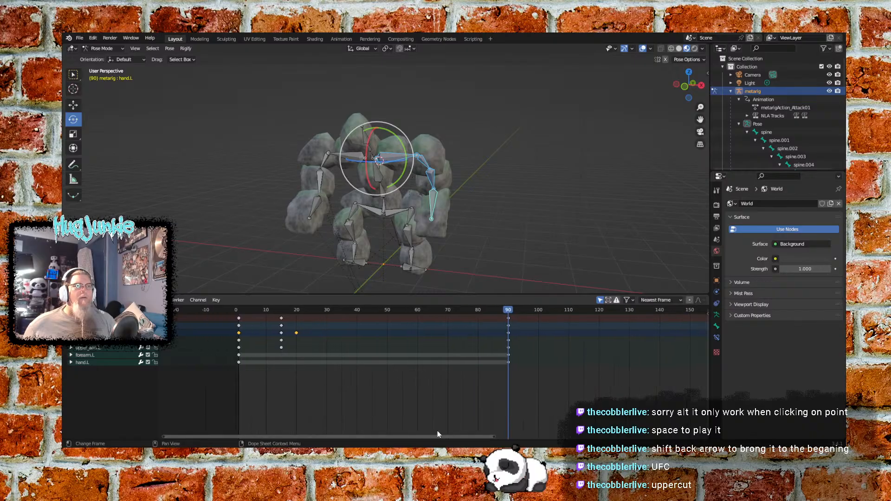
mouse_move(285, 309)
left_mouse_down()
mouse_move(236, 308)
mouse_move(282, 298)
mouse_move(241, 299)
mouse_move(296, 297)
left_mouse_up()
middle_click_drag(515, 165, 455, 165)
left_click(424, 161)
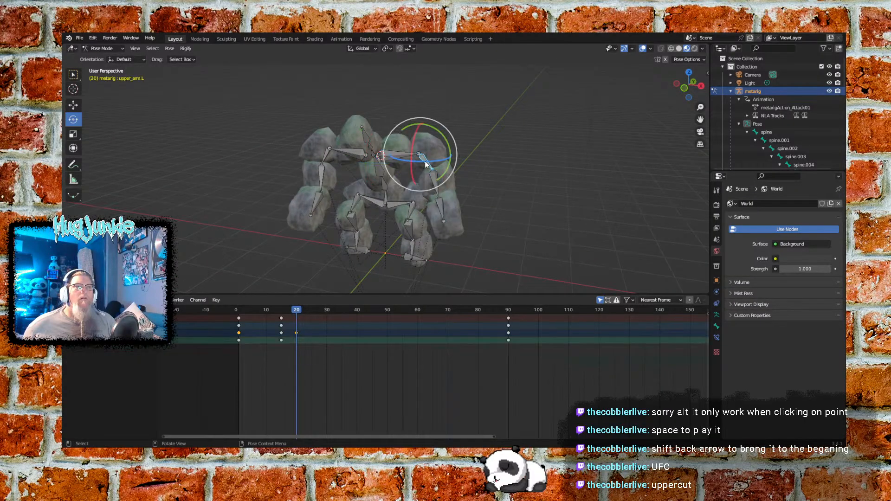
key("r")
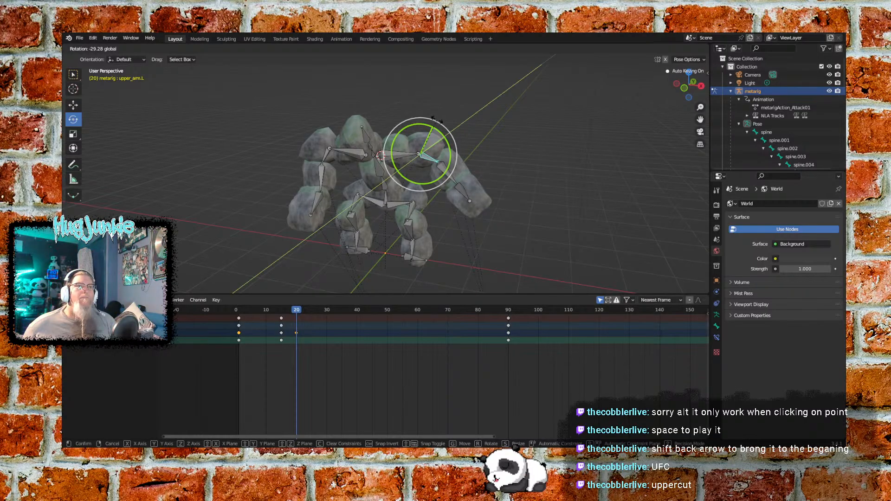
left_click(463, 165)
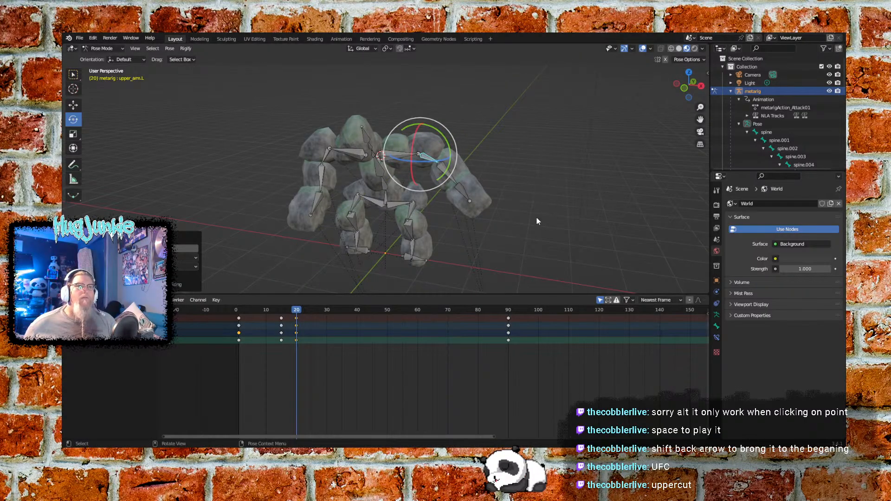
middle_click_drag(542, 172, 529, 153)
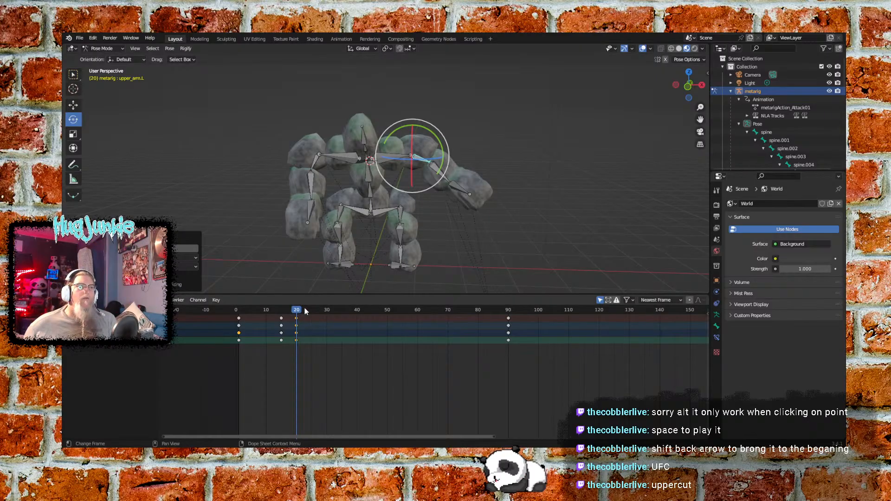
- Rotate upper_arm.L at frame 50 to re-pose the left arm for the swing
left_click(239, 308)
left_click_drag(239, 309, 388, 308)
middle_click_drag(549, 218, 515, 231)
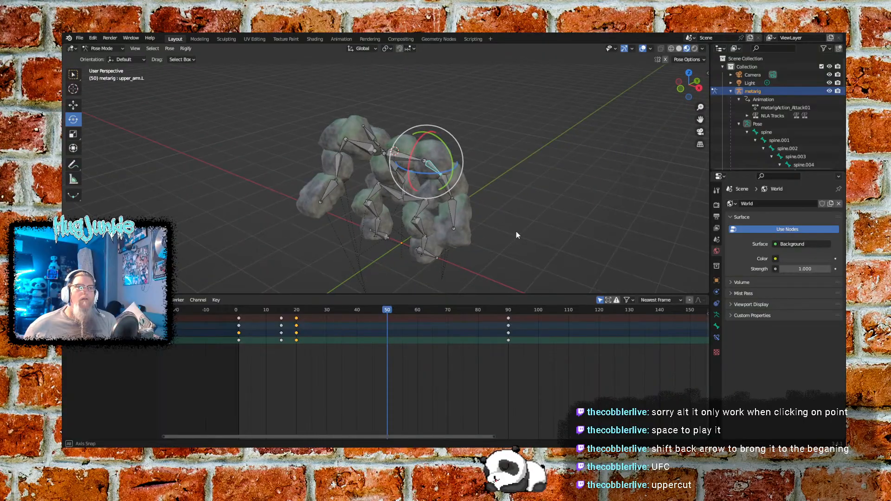
left_click_drag(414, 152, 430, 131)
middle_click_drag(431, 131, 416, 215)
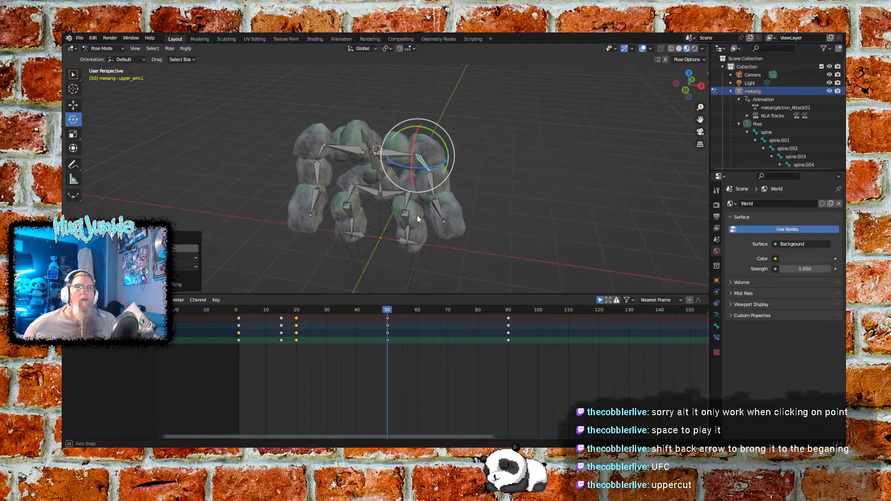
- Rotate forearm.L and hand.L around the global Y axis at frame 50 to adjust the lower left arm
left_click(433, 188)
left_click_drag(454, 186, 433, 187)
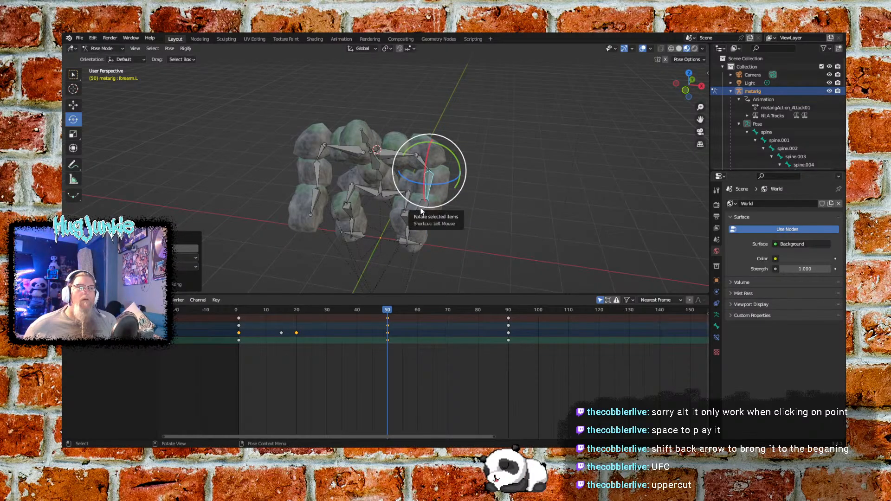
left_click(420, 210)
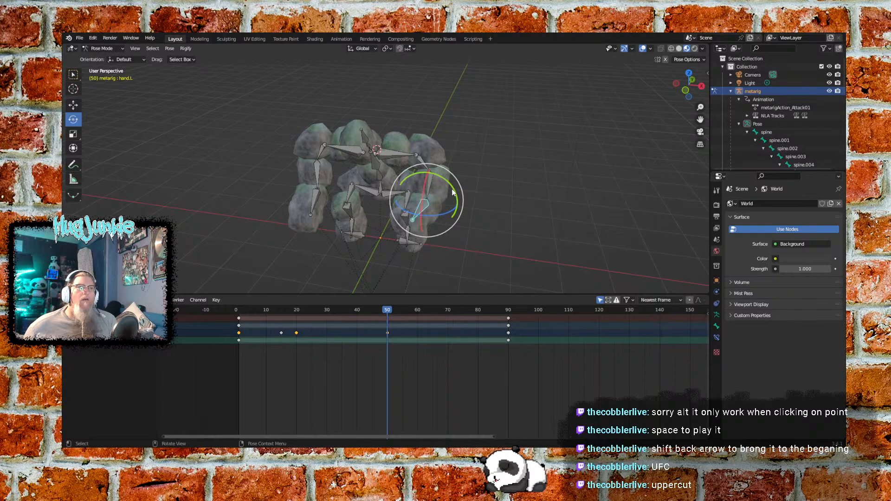
left_click_drag(452, 192, 433, 172)
middle_click_drag(487, 224, 474, 242)
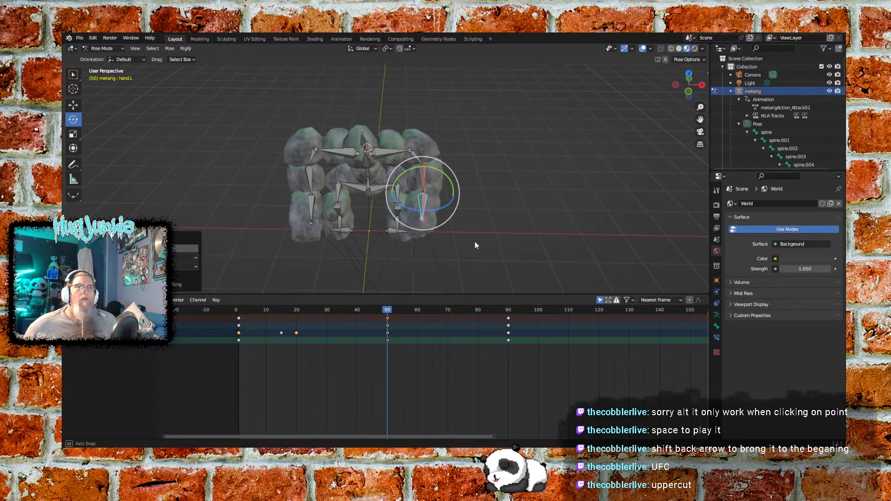
- Rotate shoulder.L at frame 50, mainly around the global Z axis, to bring the left arm forward across the body
left_click(391, 152)
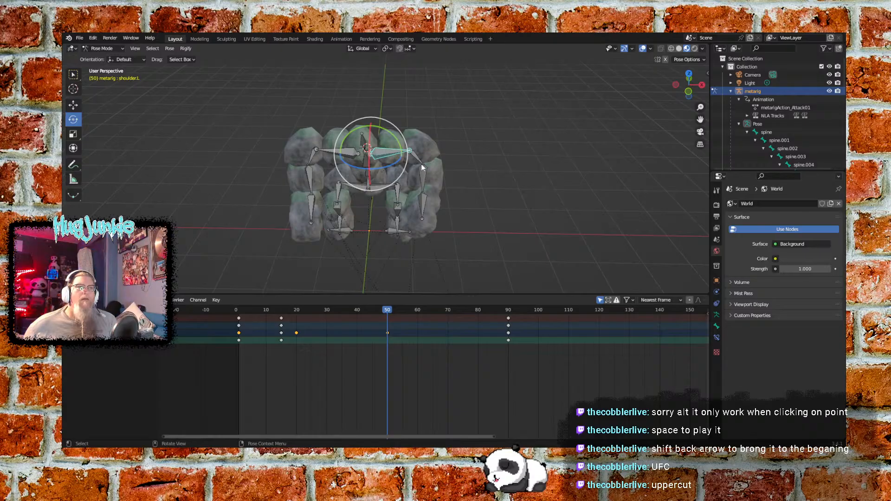
middle_click_drag(455, 149, 404, 174)
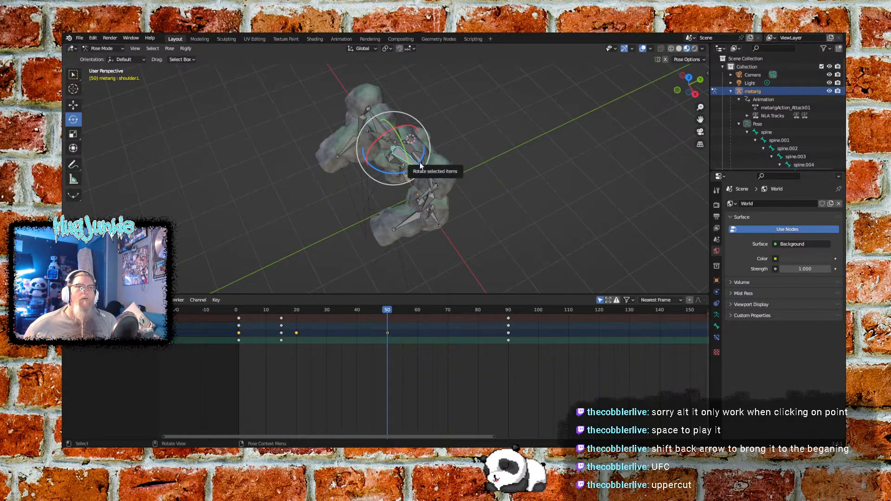
left_click_drag(420, 166, 384, 184)
left_click(377, 182)
middle_click_drag(336, 220, 377, 198)
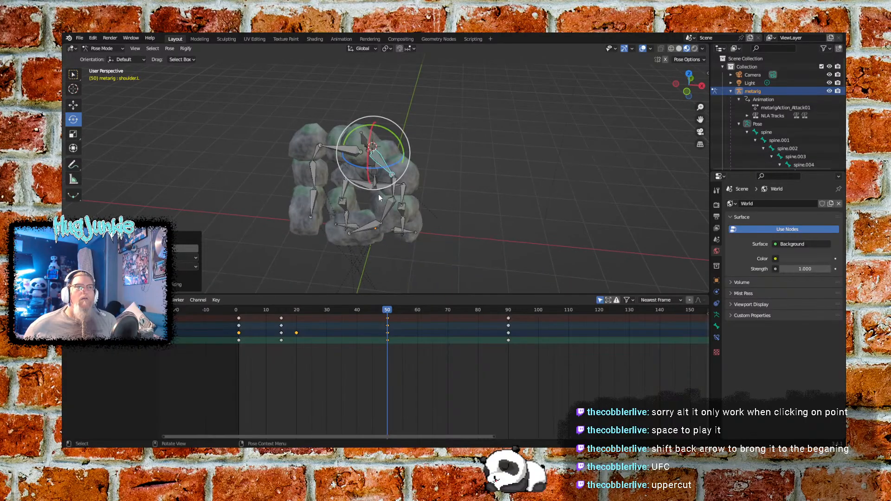
left_click_drag(373, 170, 380, 167)
middle_click_drag(380, 167, 375, 199)
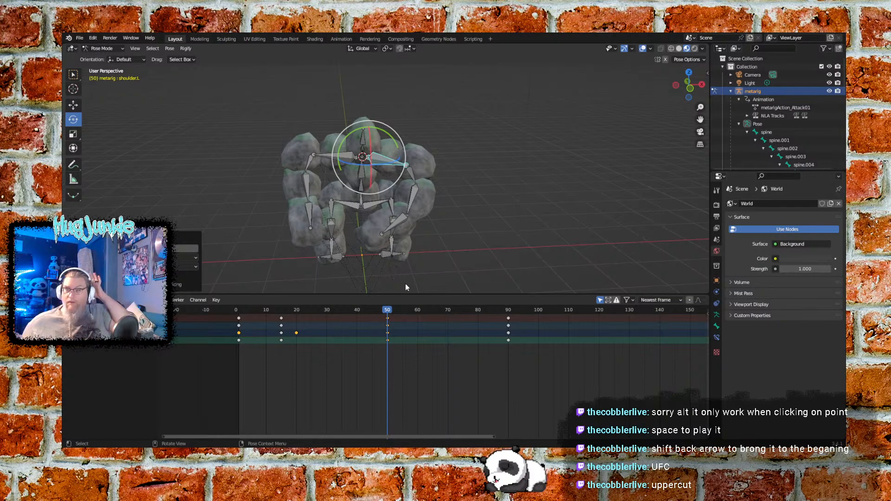
- Examine the left arm's swing and recovery between frames 42 and 91 and check the end pose from several angles
mouse_move(389, 308)
left_mouse_down()
mouse_move(241, 309)
mouse_move(326, 307)
mouse_move(387, 291)
left_mouse_up()
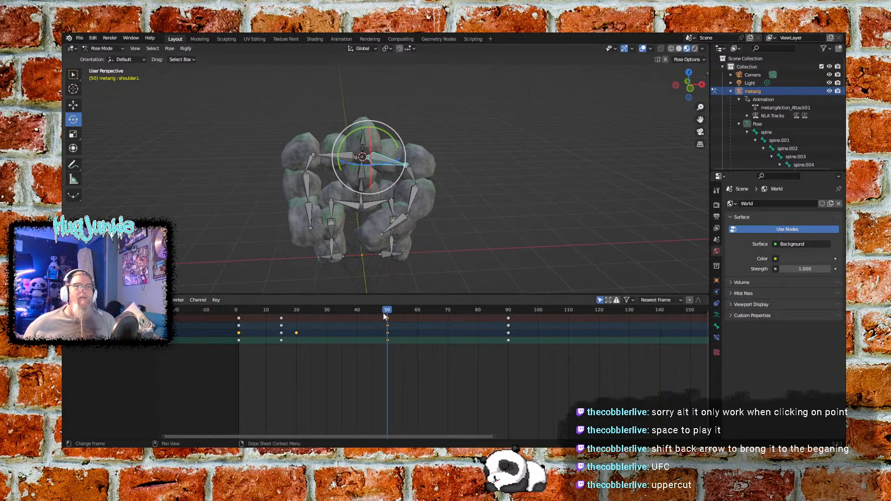
left_click_drag(387, 314, 509, 298)
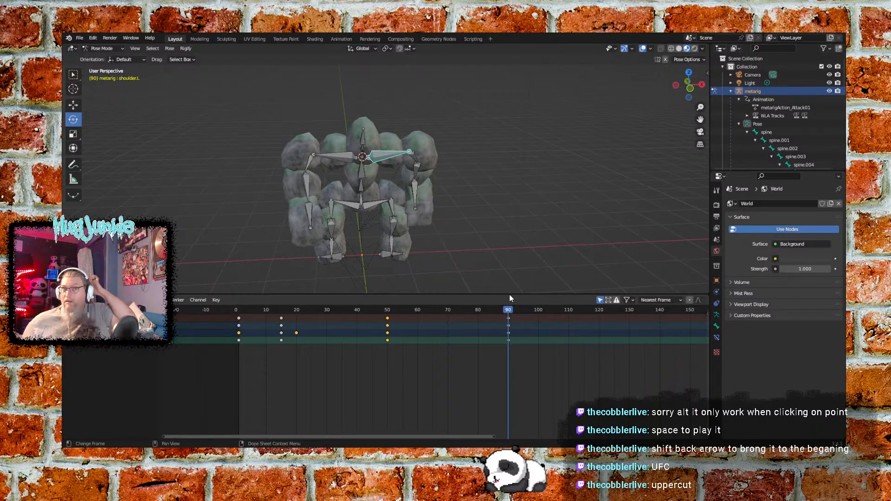
left_click_drag(504, 298, 429, 287)
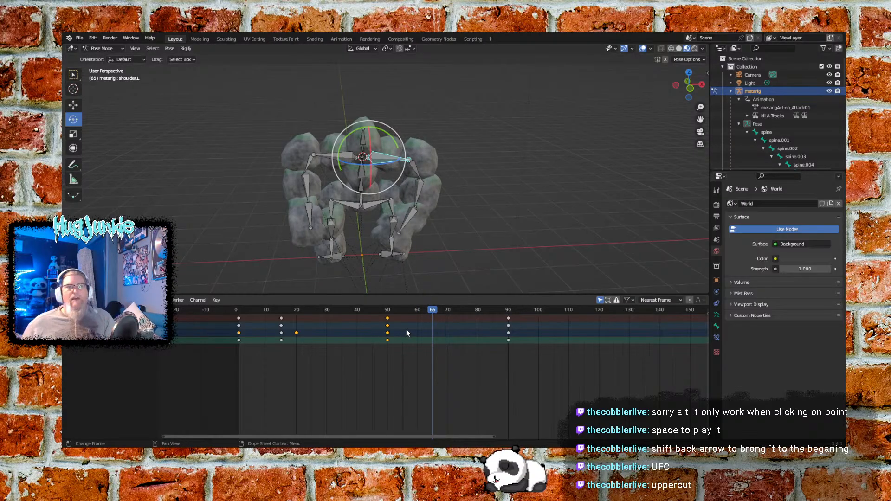
left_click_drag(432, 310, 363, 297)
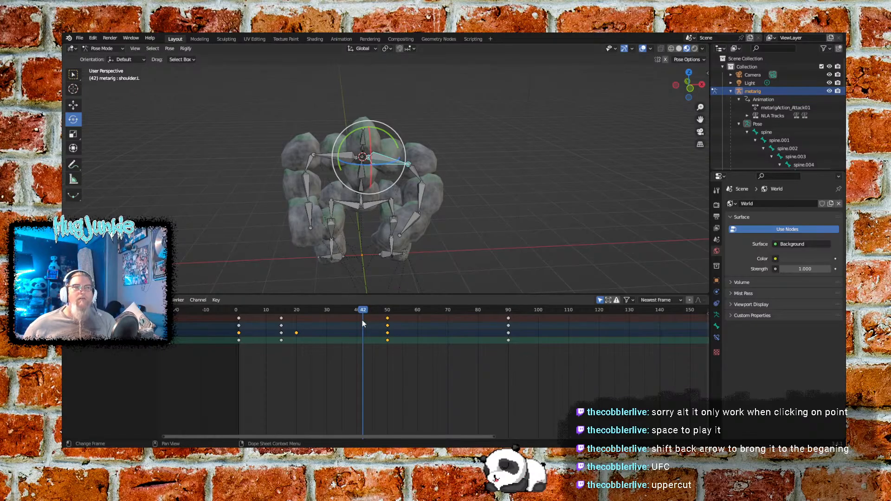
left_click_drag(363, 315, 385, 299)
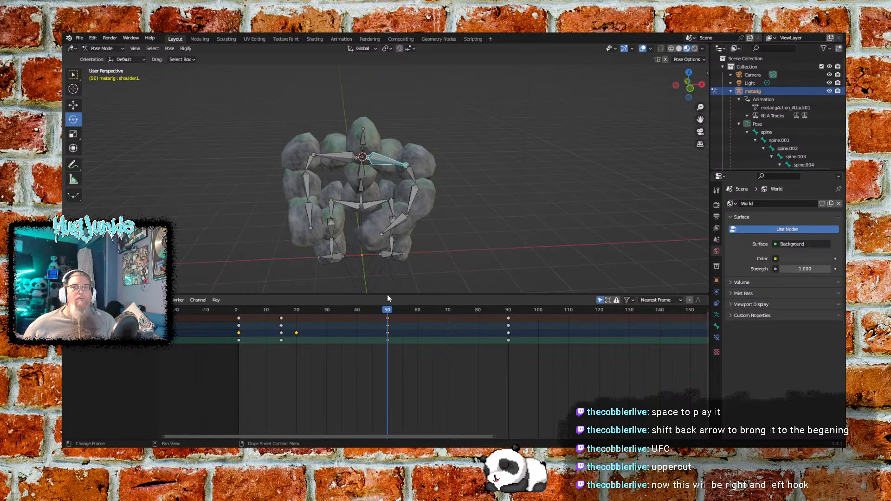
left_click_drag(390, 298, 511, 280)
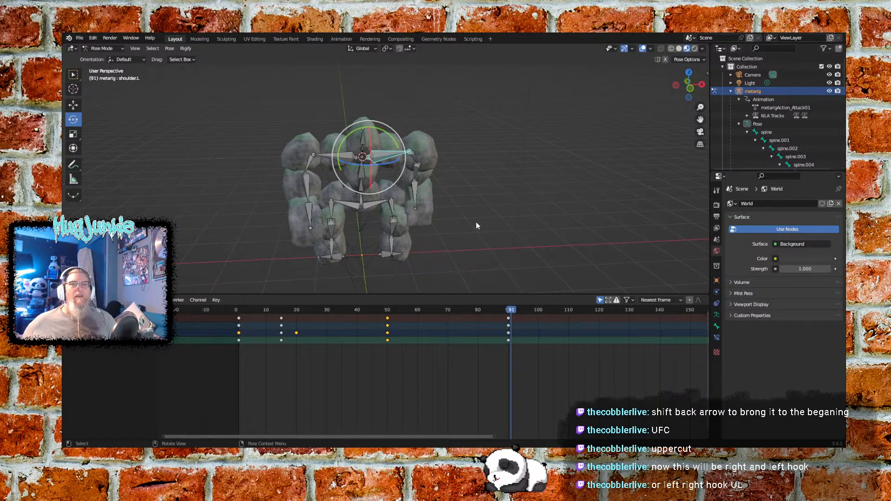
middle_click_drag(505, 219, 428, 217)
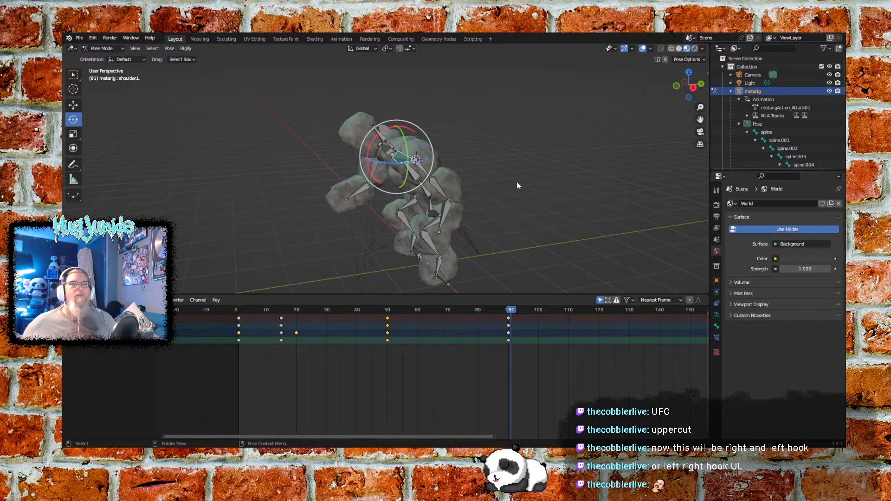
middle_click_drag(498, 246, 567, 242, "alt")
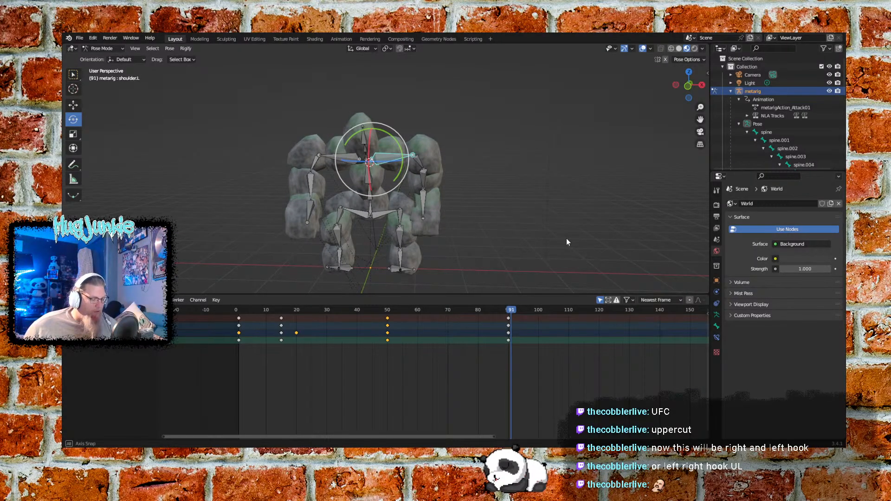
middle_click_drag(566, 242, 535, 252)
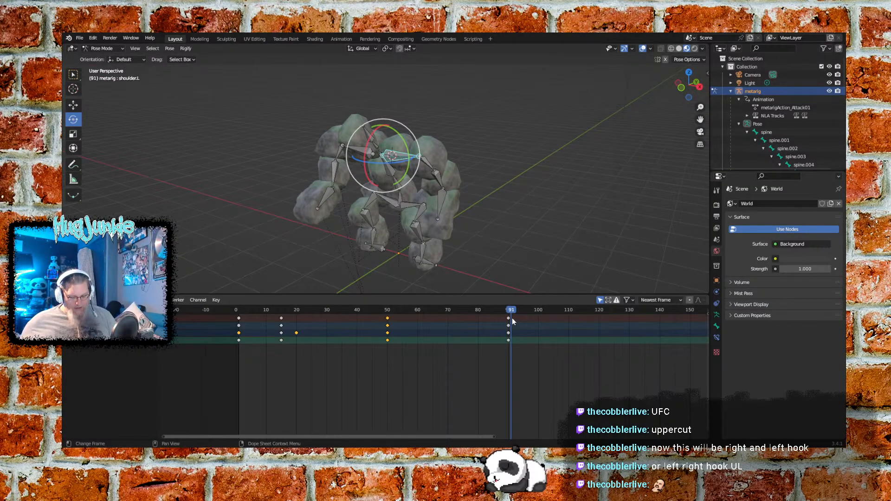
- Play the attack animation from frame 1 twice, then scrub to frame 51 to review the left arm's hook
key("shift+Left")
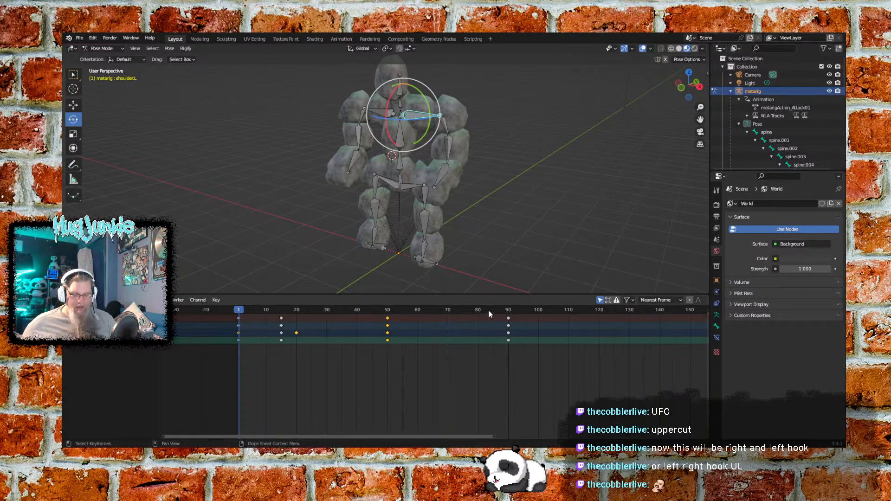
key("space")
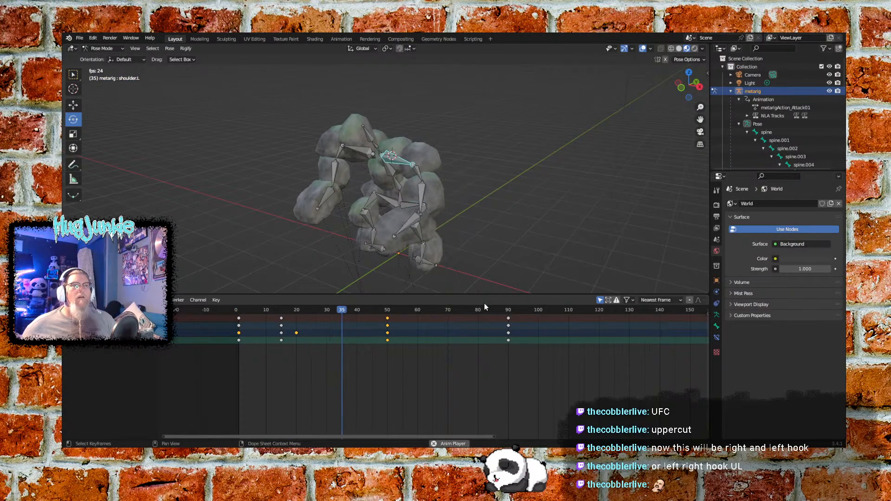
key("space")
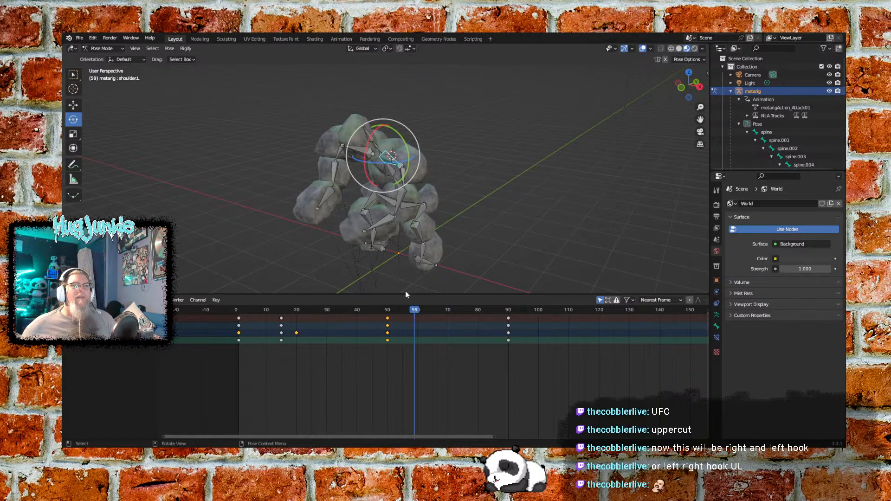
key("shift+Left")
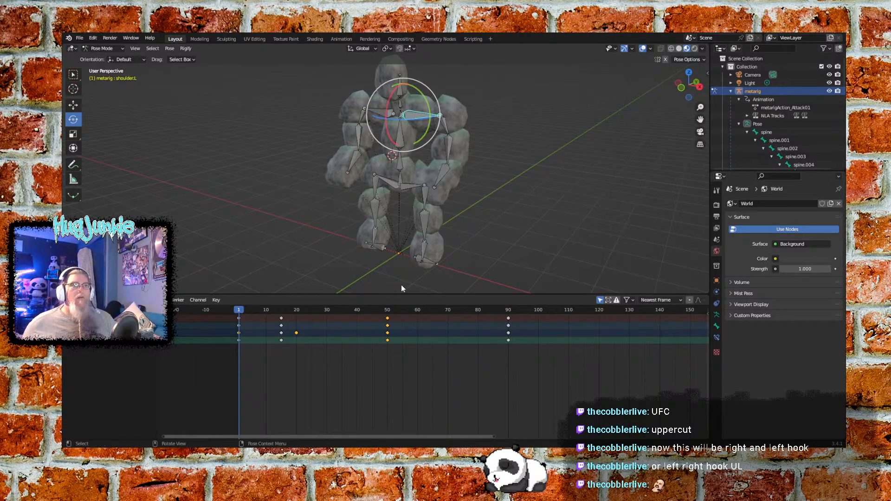
key("space")
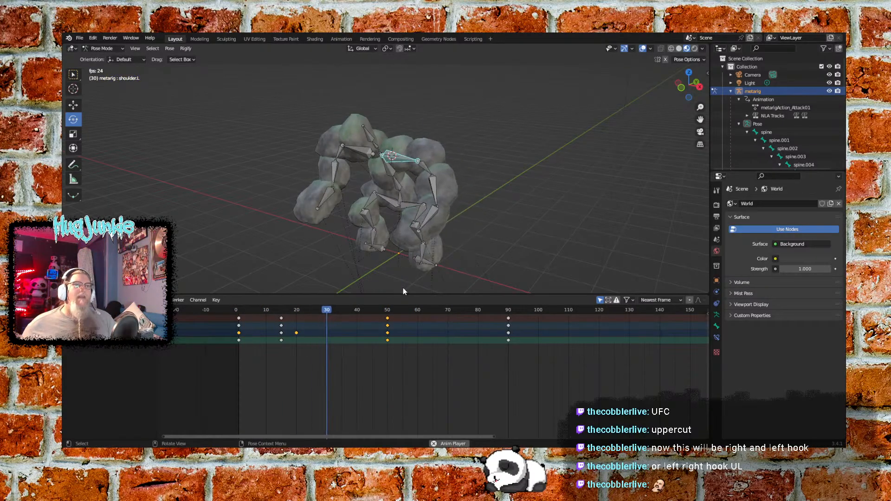
key("space")
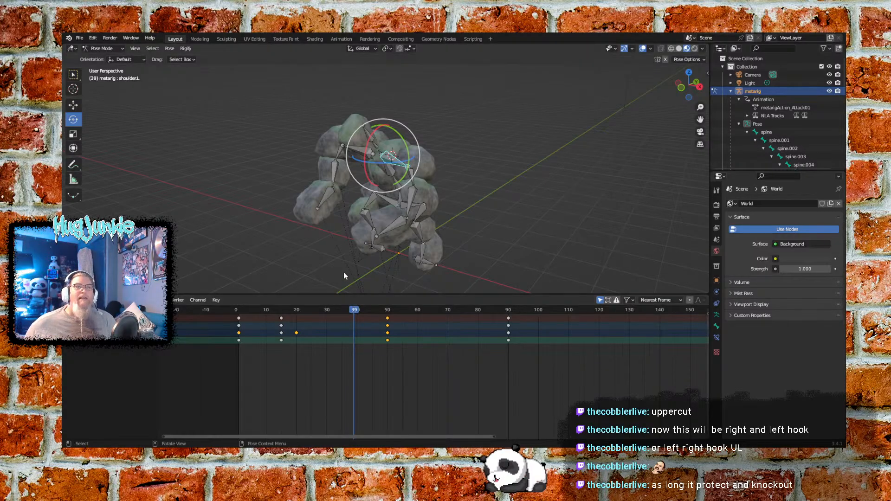
left_click_drag(354, 311, 390, 308)
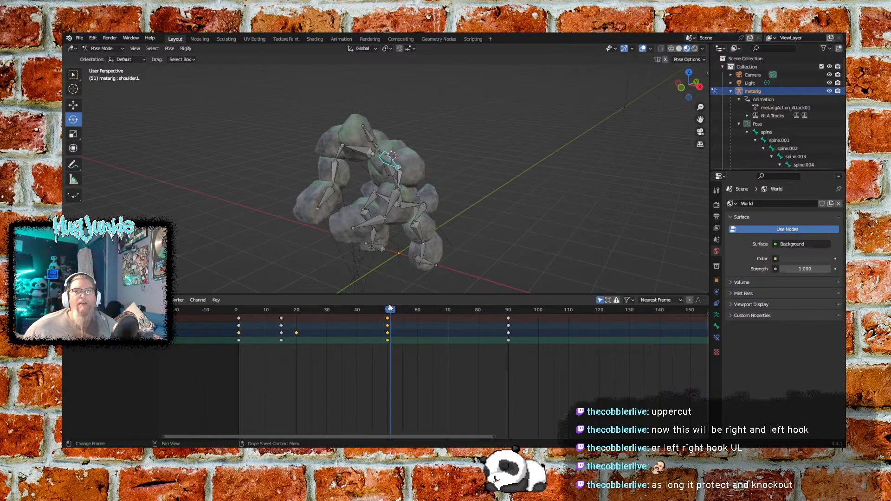
- Compare the left arm's poses at frames 50, 1, 15 and 20 of the attack animation
left_click_drag(390, 307, 381, 307)
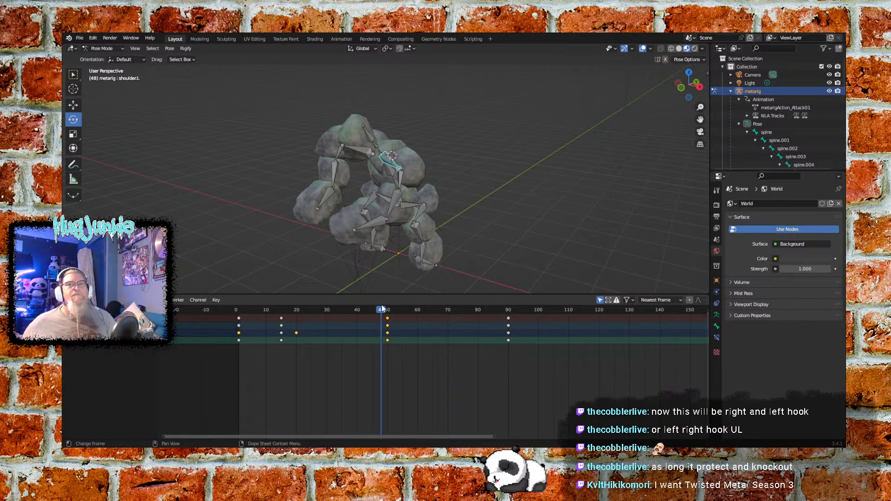
left_click_drag(386, 305, 386, 305)
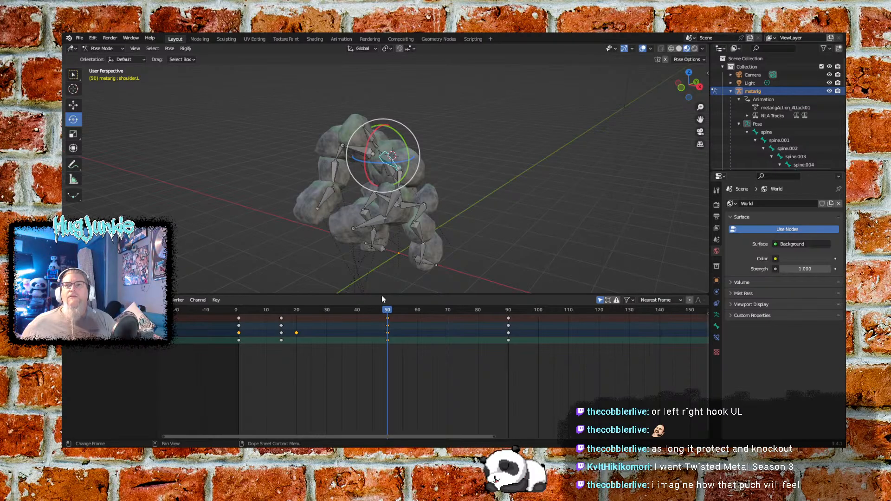
left_click_drag(383, 317, 239, 302)
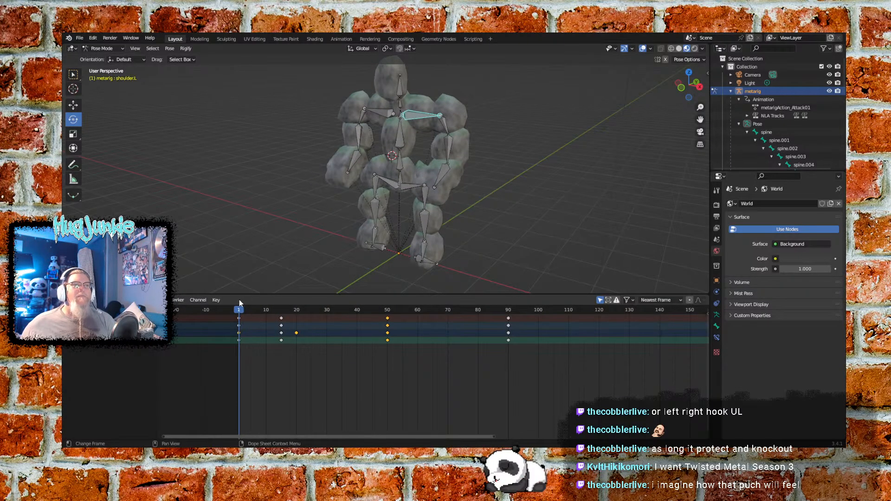
left_click_drag(245, 302, 281, 292)
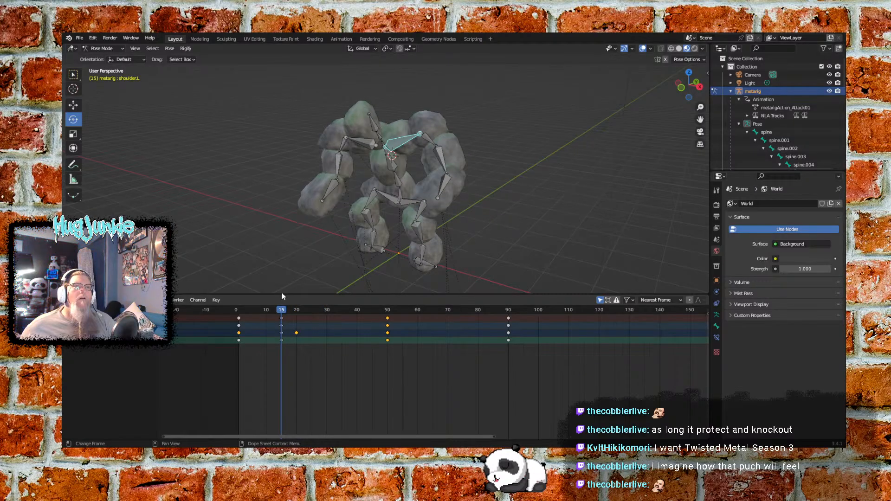
mouse_move(282, 292)
left_mouse_down()
mouse_move(305, 291)
mouse_move(296, 292)
left_mouse_up()
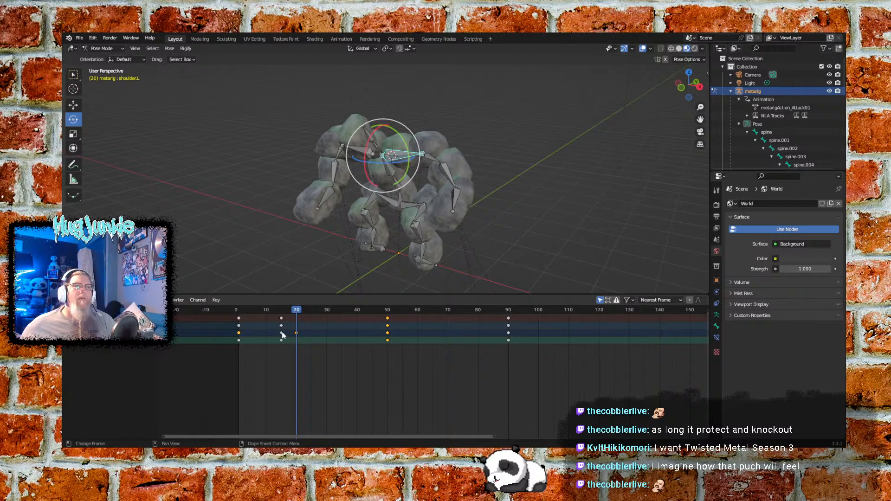
mouse_move(296, 333)
left_mouse_down()
mouse_move(288, 332)
mouse_move(296, 333)
left_mouse_up()
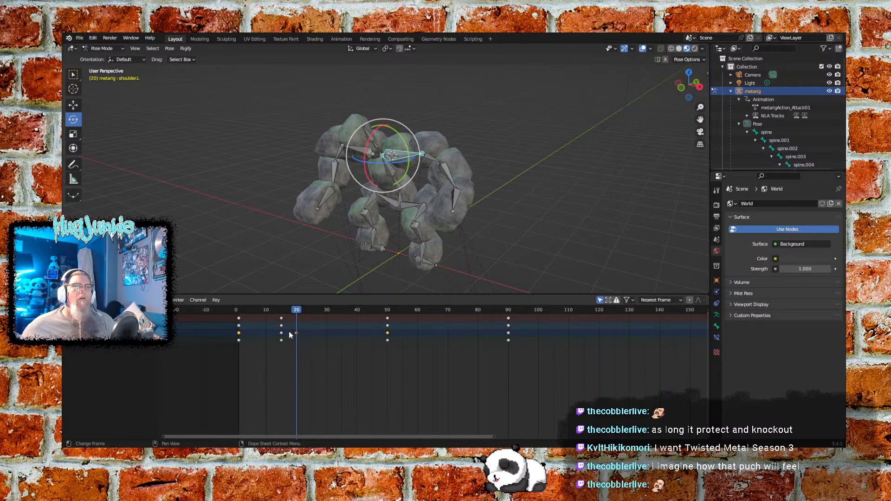
left_click_drag(297, 309, 281, 311)
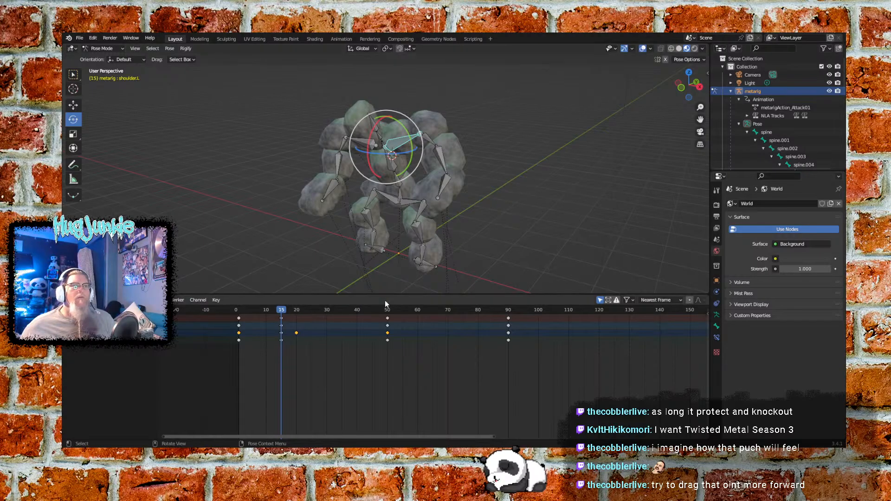
- Select the left arm bones from shoulder.L down to hand.L so their keyframe channels are listed together
left_click(70, 341)
left_click(71, 343)
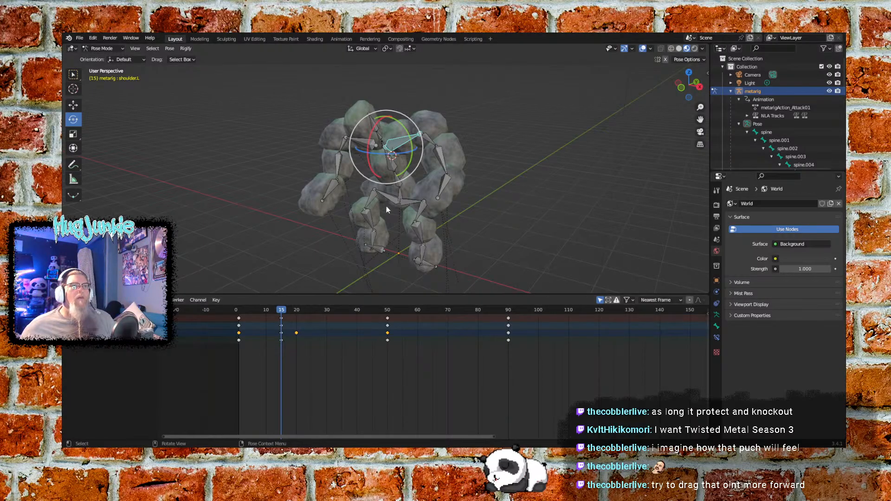
left_click(524, 132)
left_click(422, 141)
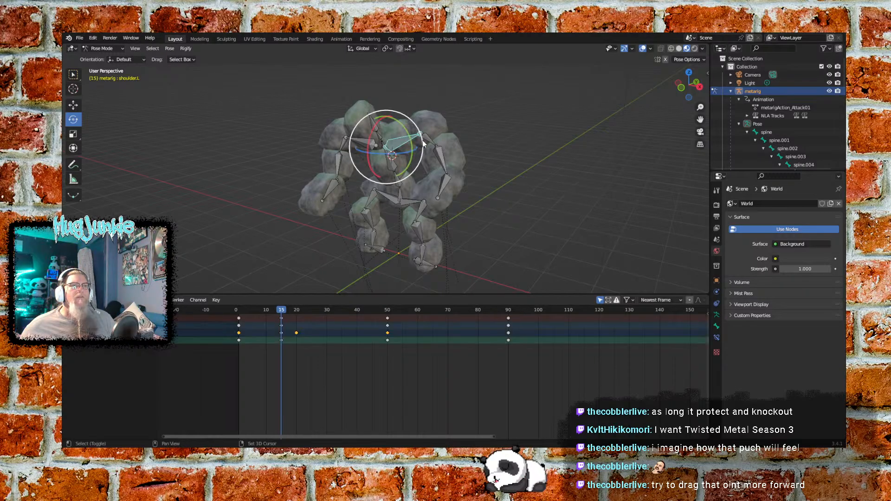
left_click(440, 157, "shift")
left_click(443, 185, "shift")
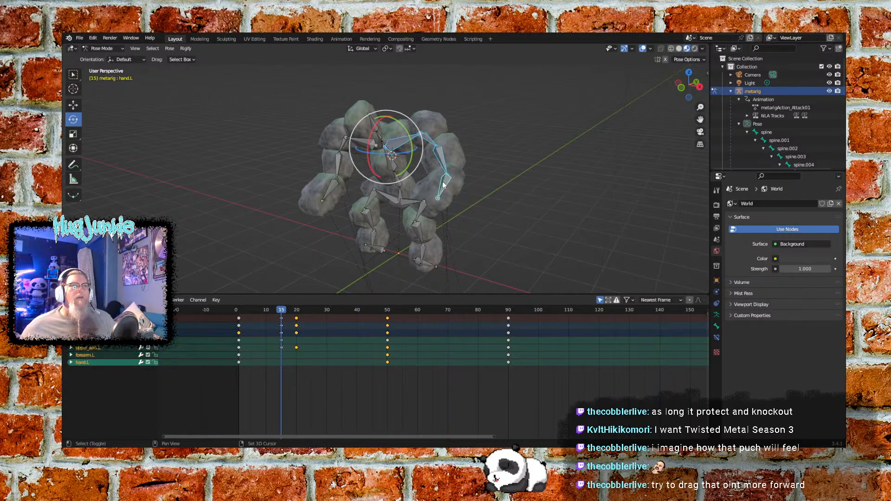
- Try moving the left arm's frame 15 keyframes to frame 18, and undo the move
mouse_move(280, 307)
left_mouse_down()
mouse_move(296, 309)
mouse_move(264, 312)
left_mouse_up()
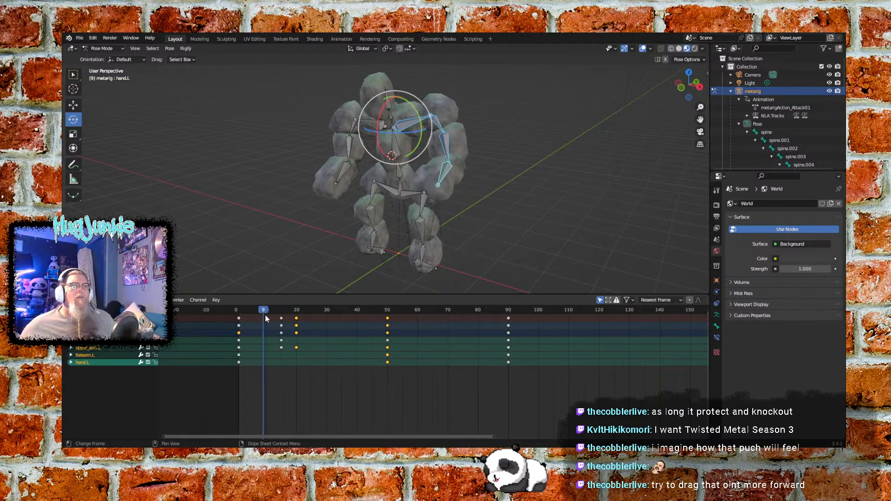
left_click(281, 319)
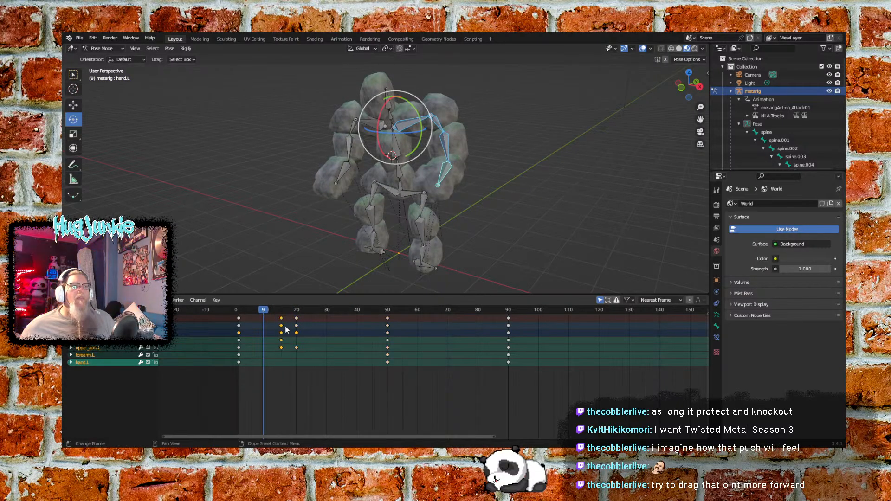
mouse_move(282, 321)
left_mouse_down()
mouse_move(294, 318)
mouse_move(264, 315)
mouse_move(286, 315)
left_mouse_up()
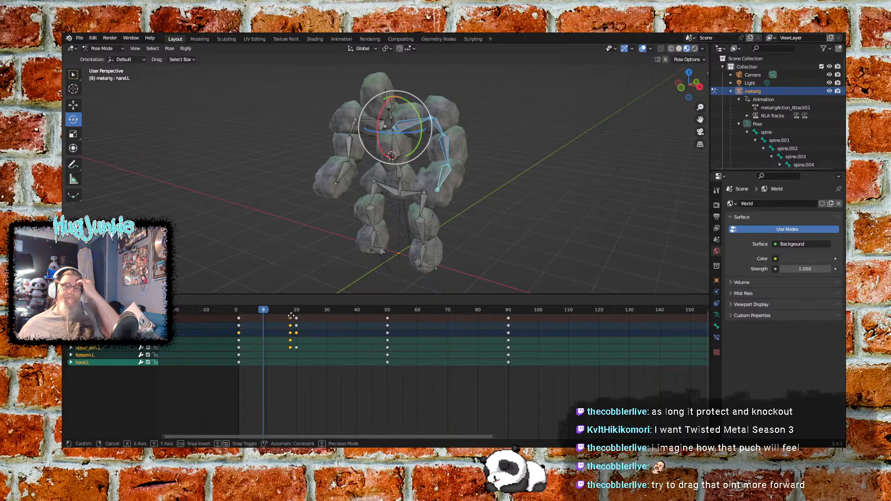
left_click(291, 316)
left_click(238, 313)
left_click_drag(238, 314, 279, 310)
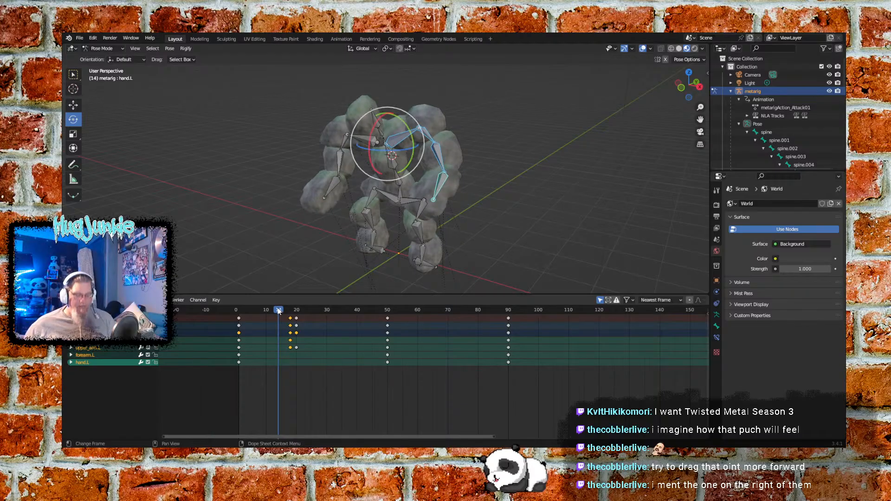
key("ctrl+z")
key("ctrl+z")
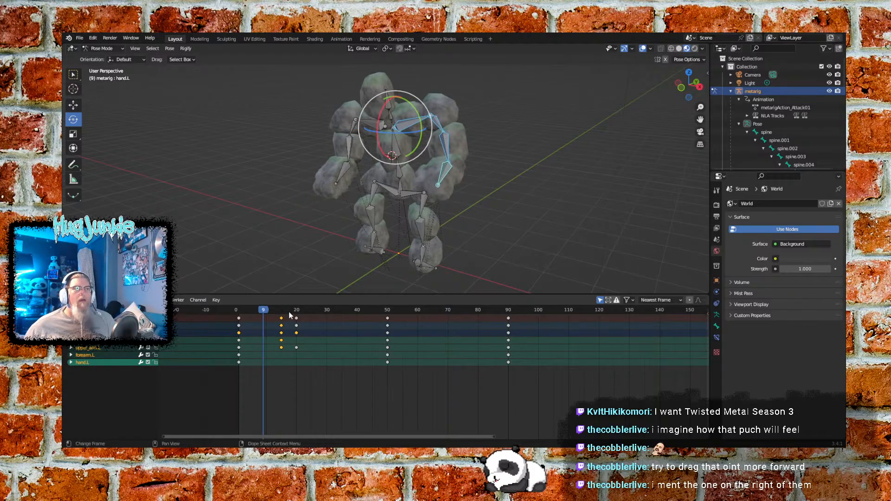
- Try the left arm's frame 20 keyframes at frame 30 and check the motion between frames 9 and 20
left_click_drag(304, 349, 327, 317)
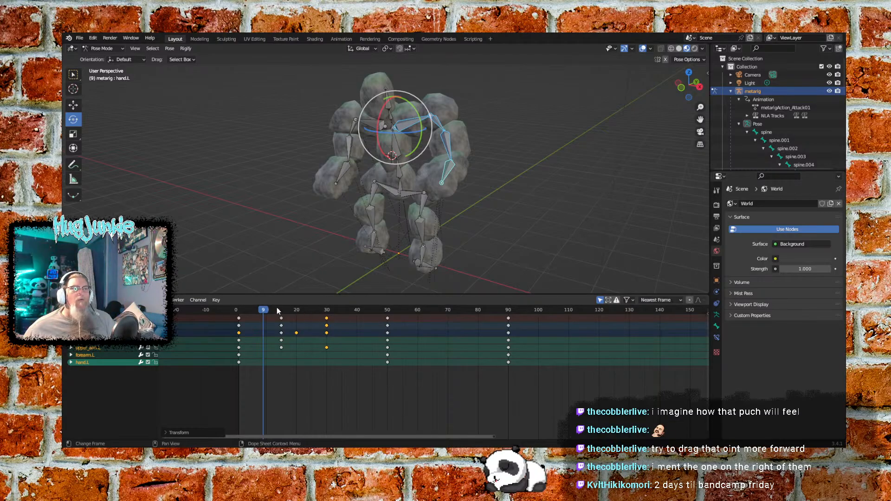
left_click_drag(263, 313, 282, 310)
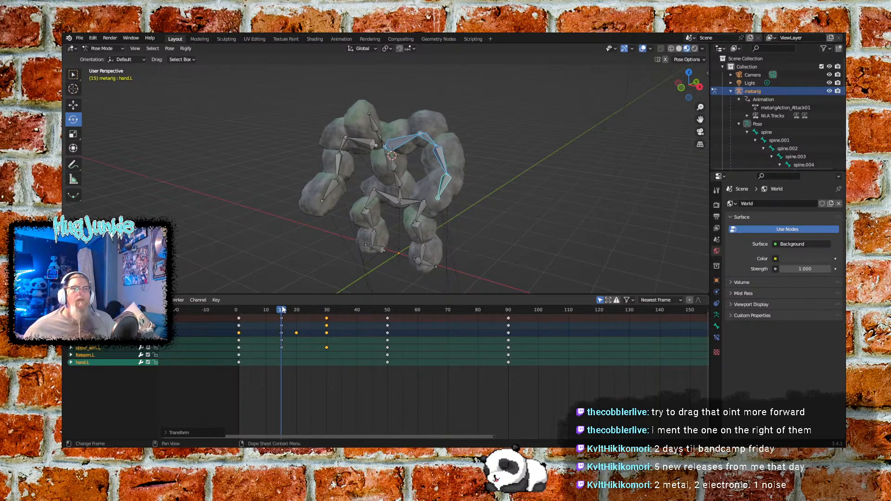
left_click_drag(282, 309, 296, 296)
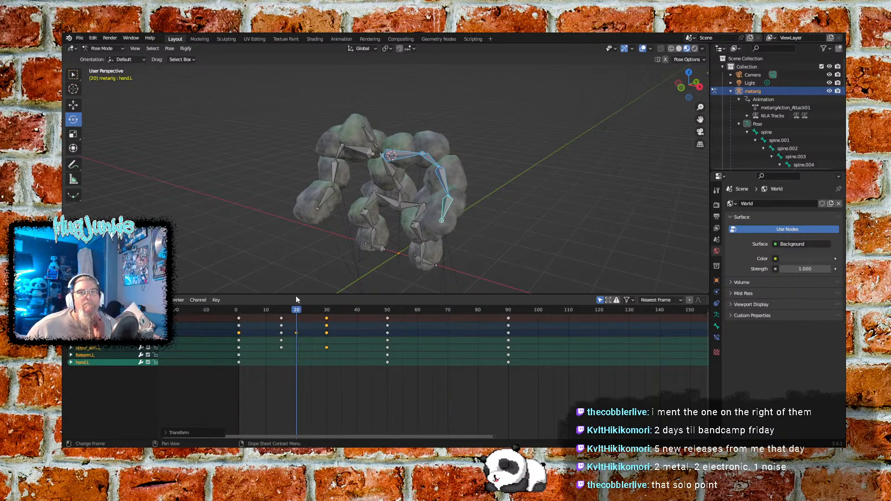
left_click(291, 313)
mouse_move(291, 315)
left_mouse_down()
mouse_move(280, 313)
mouse_move(297, 314)
left_mouse_up()
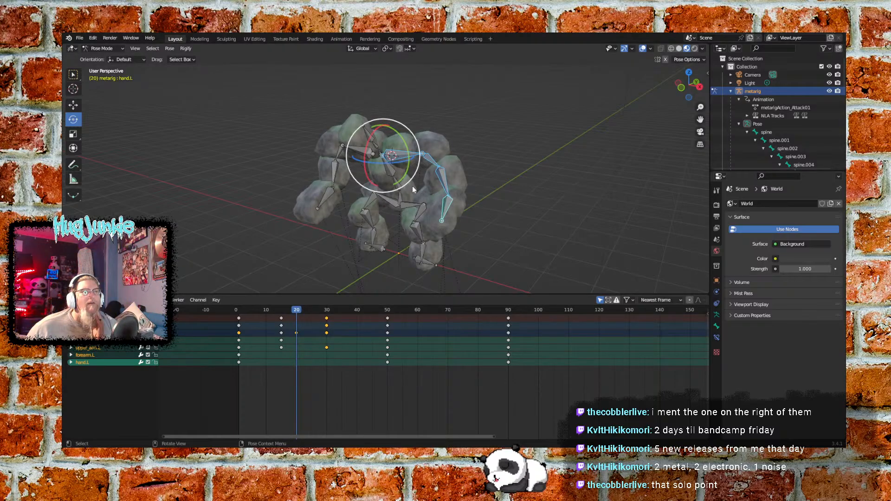
left_click_drag(298, 310, 279, 308)
mouse_move(282, 309)
left_mouse_down()
mouse_move(302, 302)
mouse_move(269, 304)
left_mouse_up()
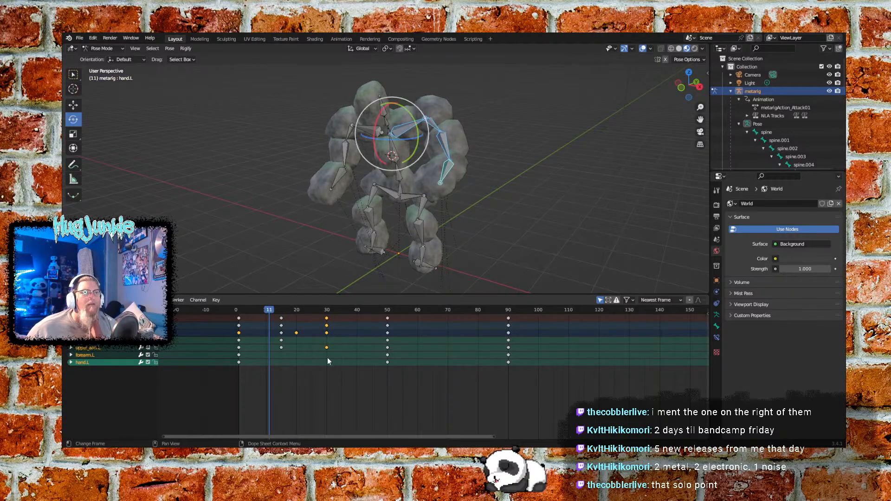
- Move the left arm's frame 30 keyframes to frame 17 and scrub the frames leading up to them
key("g")
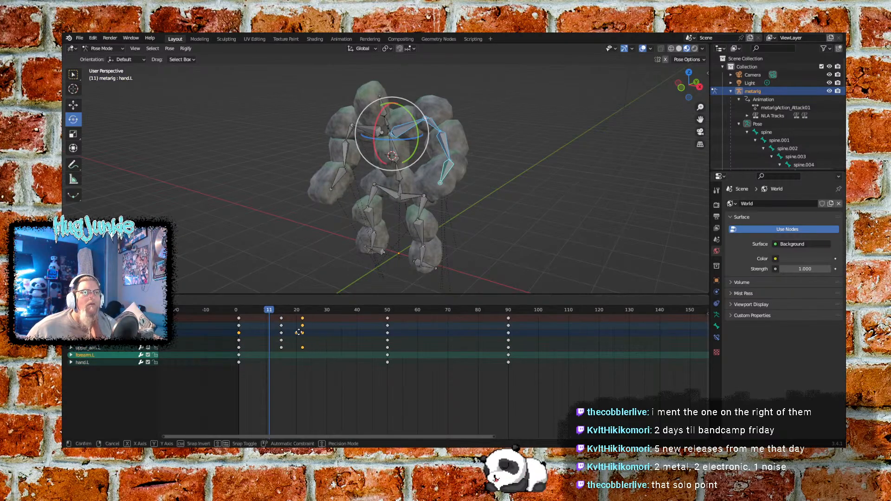
left_click(285, 333)
left_click(251, 310)
mouse_move(251, 310)
left_mouse_down()
mouse_move(333, 312)
mouse_move(264, 314)
mouse_move(388, 297)
mouse_move(262, 297)
left_mouse_up()
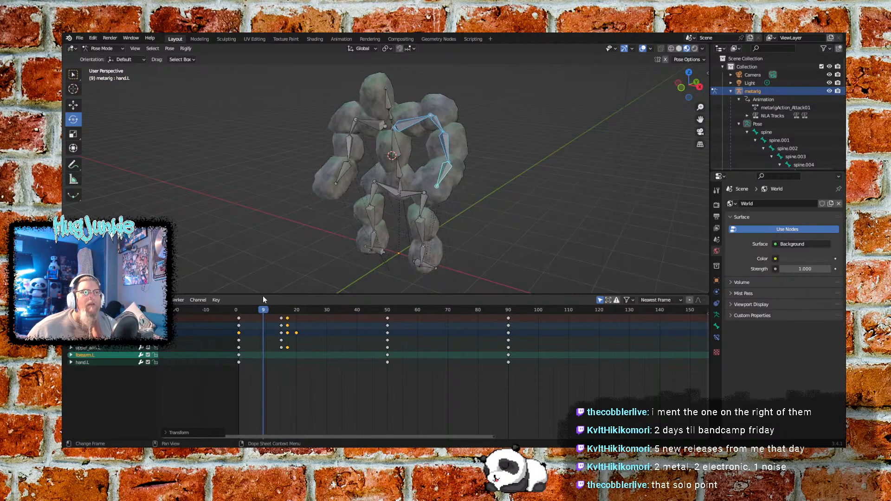
- Move the left arm's frame 15 keyframes to frame 13 and check the wind-up between frames 13 and 17
left_click(285, 362)
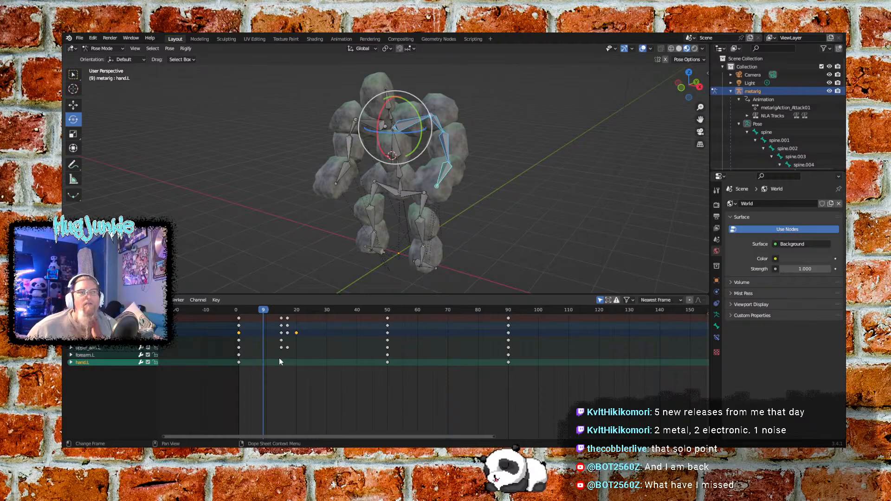
left_click_drag(280, 340, 277, 317)
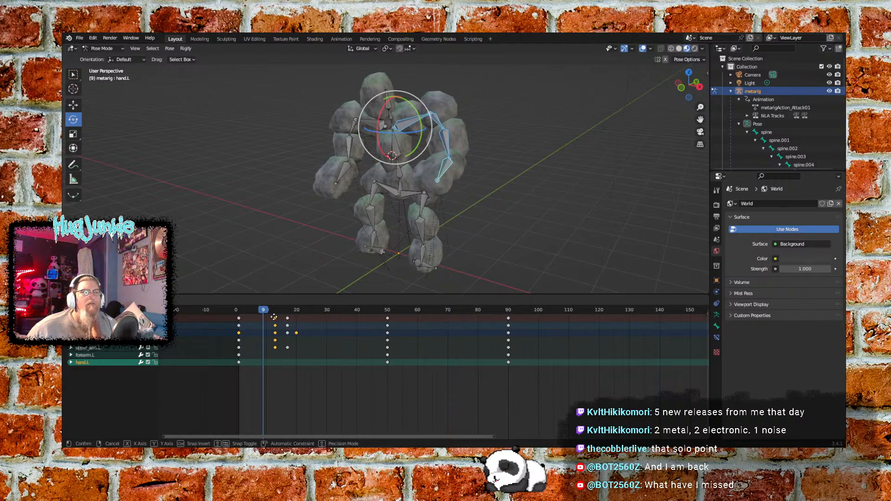
left_click(274, 317)
left_click_drag(266, 310, 276, 291)
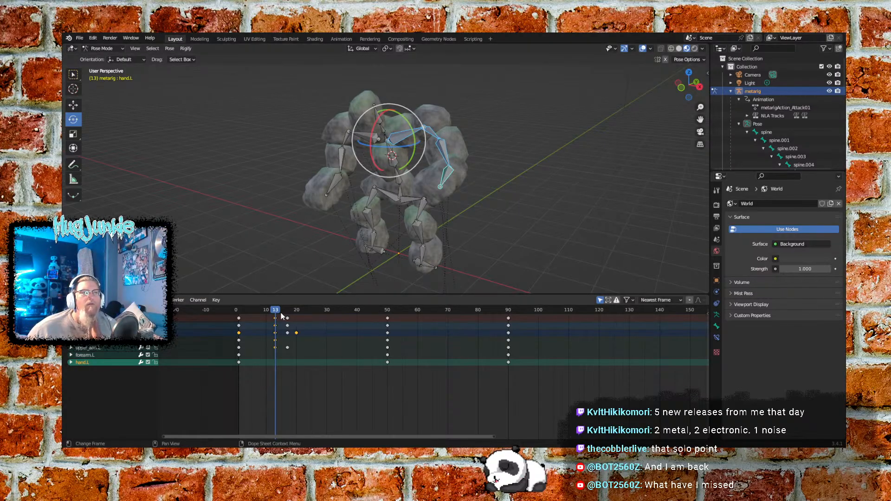
scroll(294, 356, "up", 4)
left_click_drag(288, 437, 263, 386)
left_click_drag(279, 313, 295, 293)
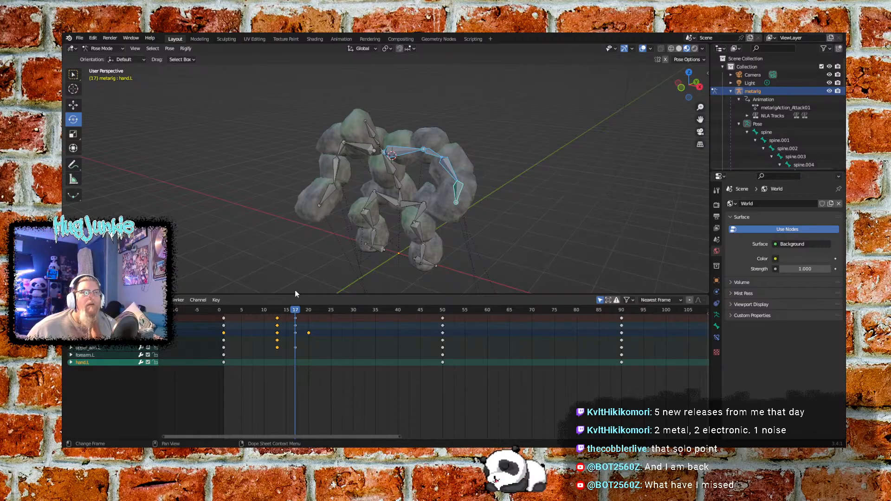
mouse_move(295, 293)
left_mouse_down()
mouse_move(275, 290)
mouse_move(285, 289)
left_mouse_up()
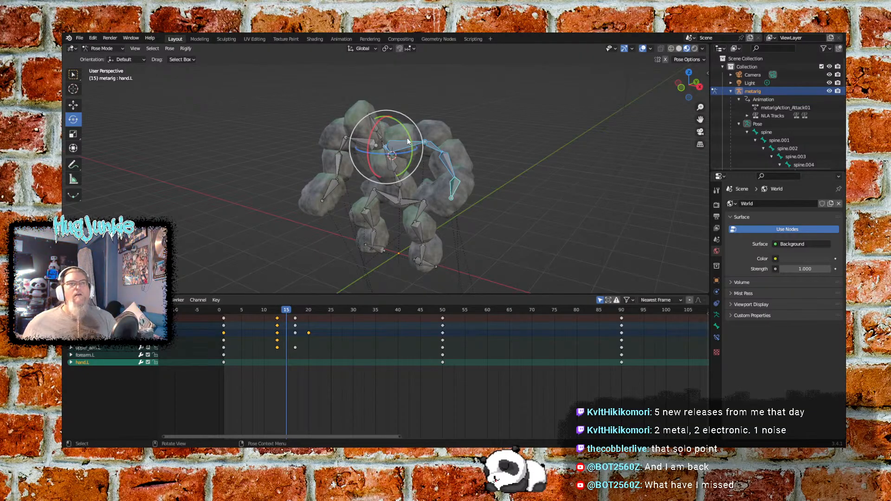
mouse_move(285, 312)
left_mouse_down()
mouse_move(278, 312)
mouse_move(295, 311)
left_mouse_up()
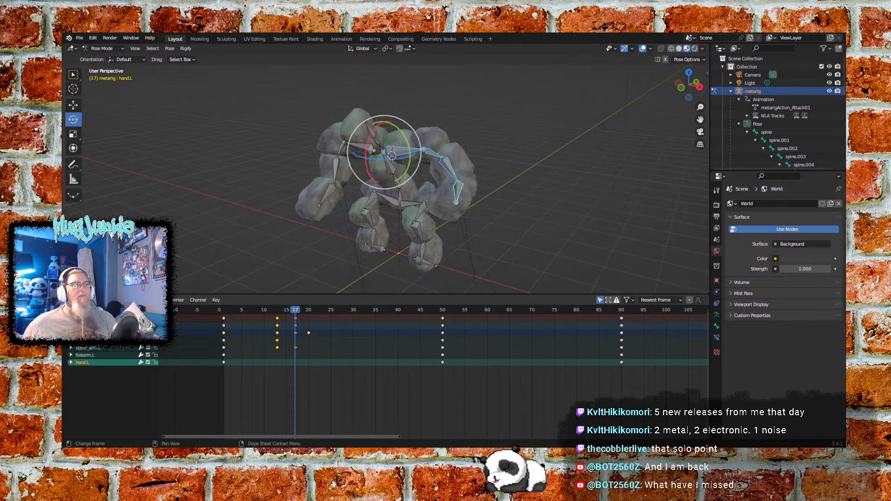
- Expand the shoulder.L channels and examine the left arm's swing and recovery between frames 13 and 81
left_click(71, 340)
scroll(318, 320, "up", 1)
left_click(273, 310)
left_click_drag(272, 311, 263, 310)
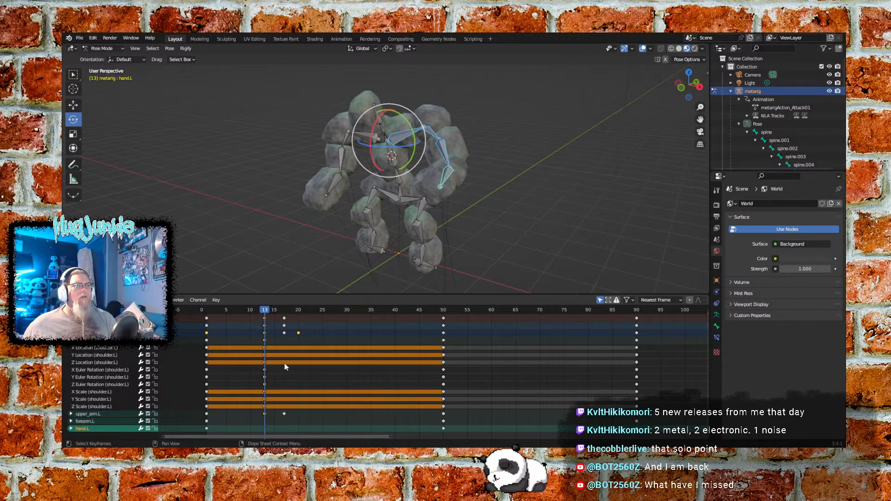
left_click_drag(265, 309, 326, 325)
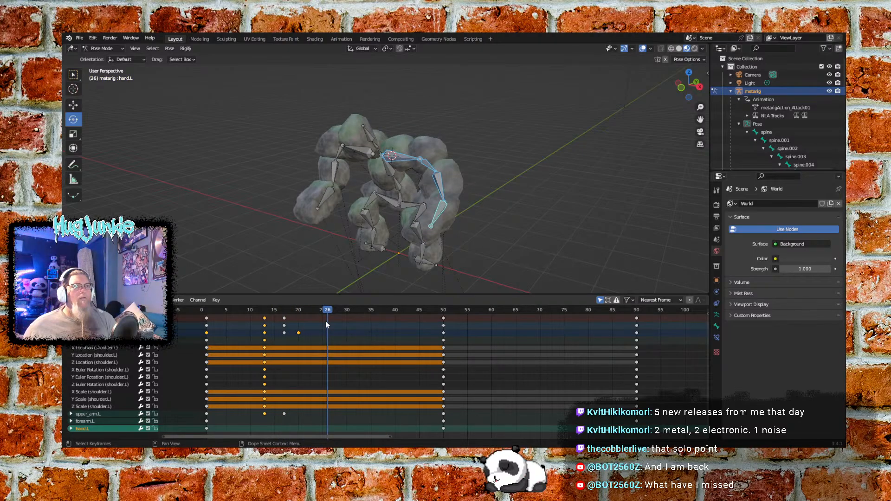
left_click_drag(326, 325, 435, 320)
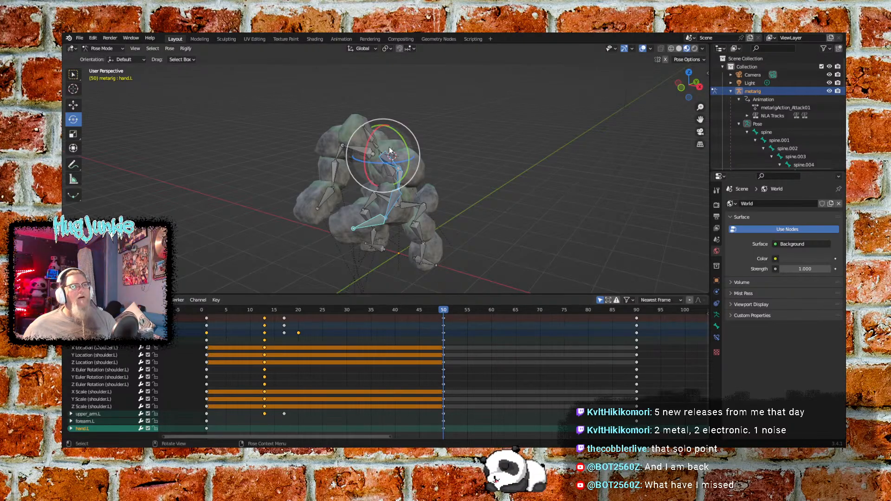
left_click_drag(443, 309, 265, 313)
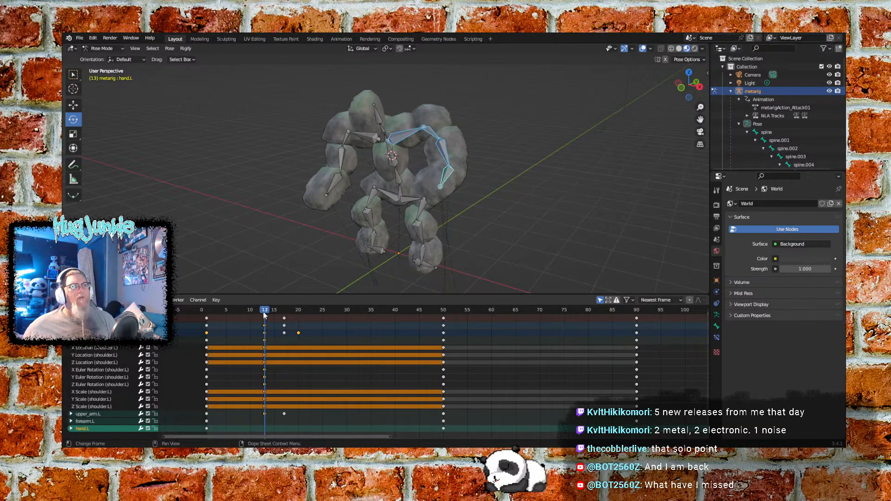
left_click_drag(264, 315, 301, 309)
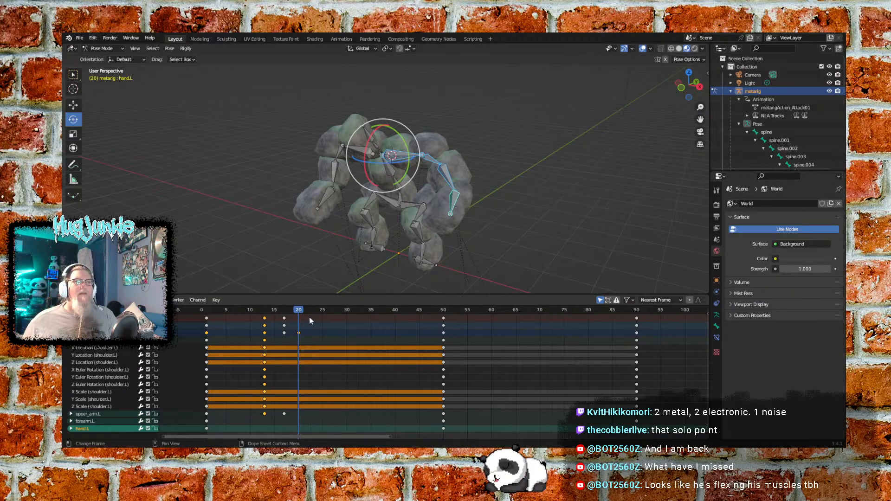
left_click_drag(299, 310, 266, 307)
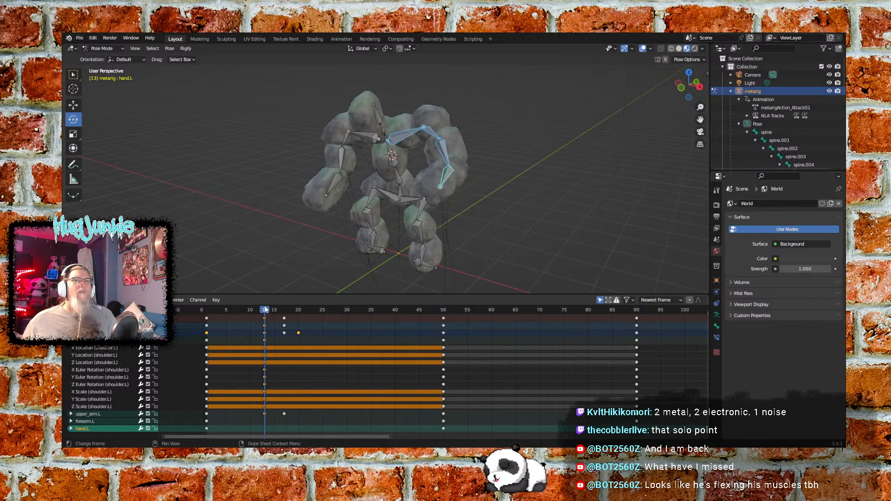
left_click_drag(266, 305, 593, 287)
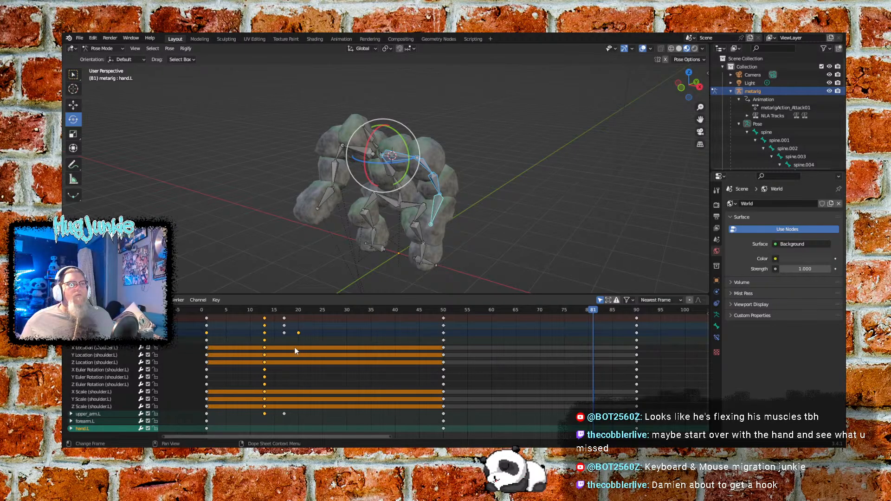
- Delete the left arm's frame 13 keyframes and scrub the swing between frames 17 and 26
left_click_drag(322, 297, 320, 277)
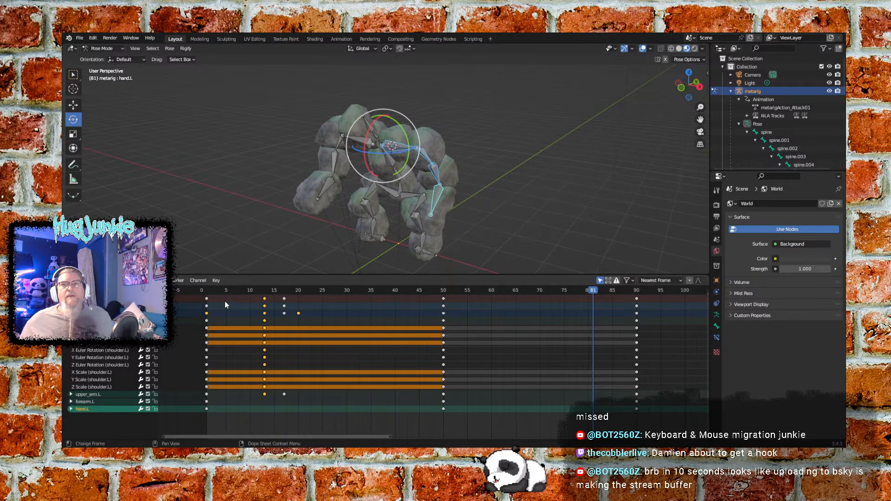
left_click_drag(212, 292, 285, 276)
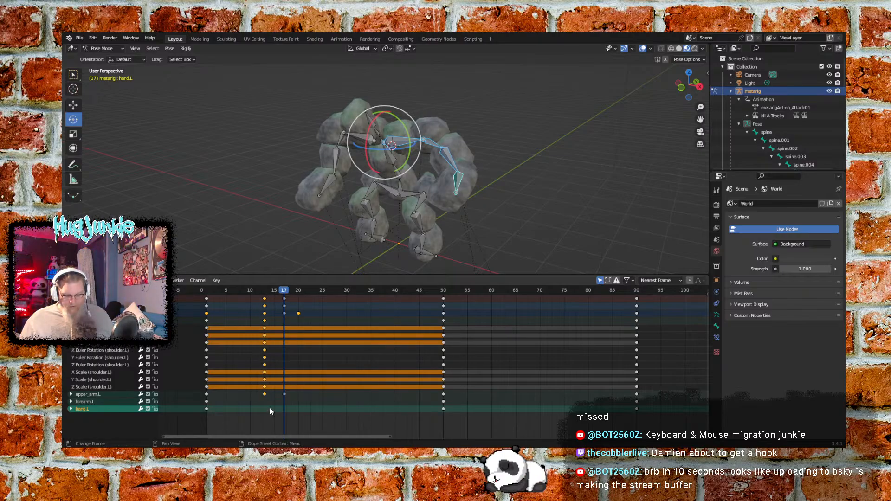
key("Delete")
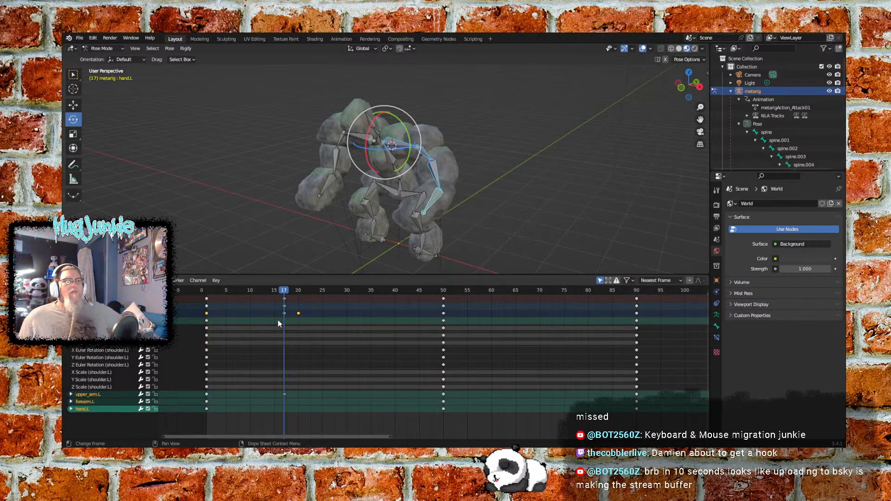
left_click_drag(284, 297, 328, 296)
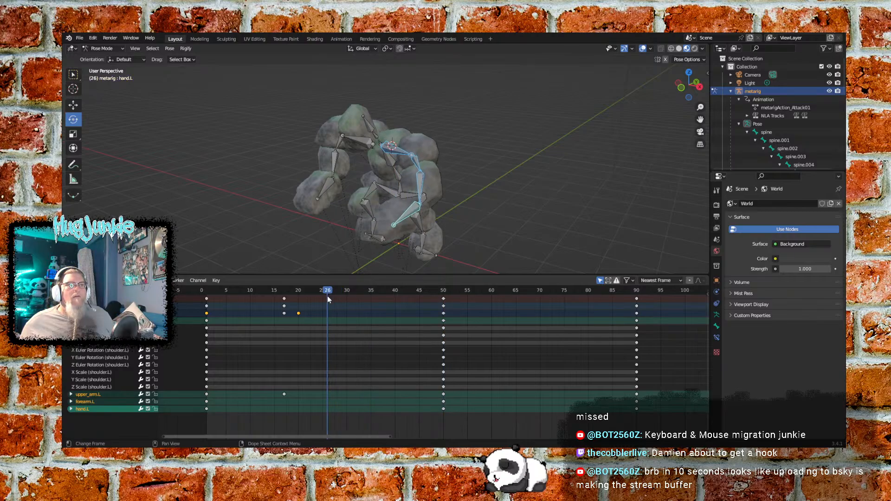
- Move the left arm's frame 50 keyframes to frame 35 and scrub the motion from the start to frame 22
left_click_drag(453, 423, 371, 302)
left_click(207, 292)
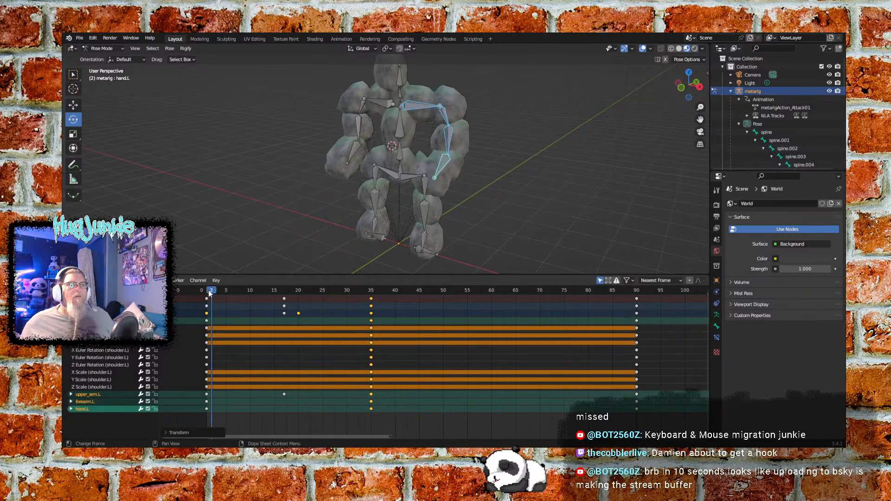
left_click_drag(207, 294, 310, 271)
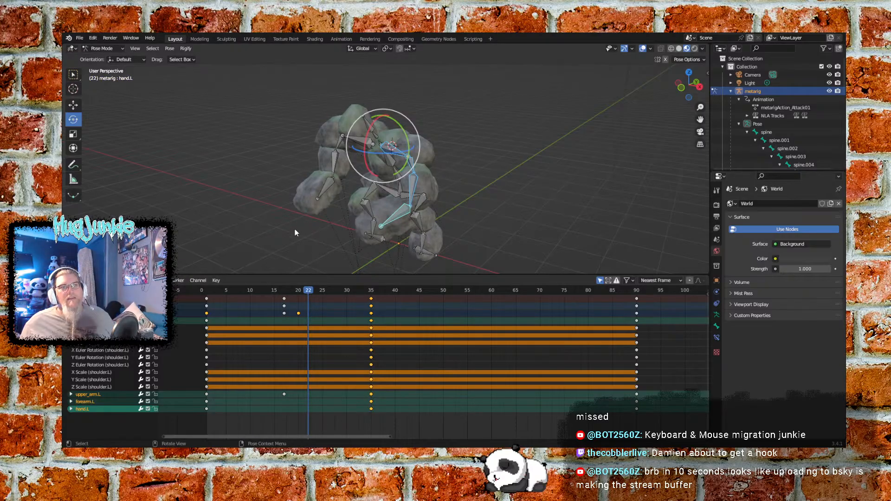
- Examine the left arm's wind-up and swing from another angle by scrubbing between frames 1 and 35
mouse_move(251, 235)
middle_mouse_down()
mouse_move(305, 230)
mouse_move(261, 245)
middle_mouse_up()
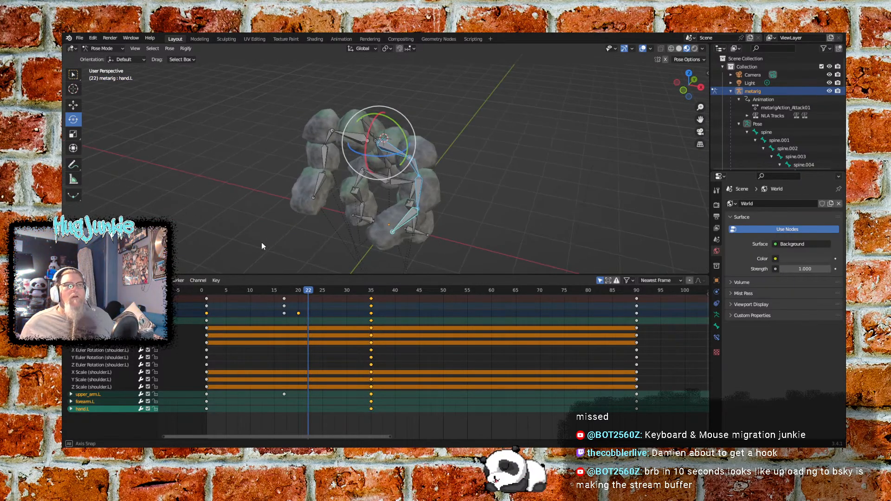
left_click_drag(308, 291, 213, 300)
left_click_drag(228, 292, 385, 288)
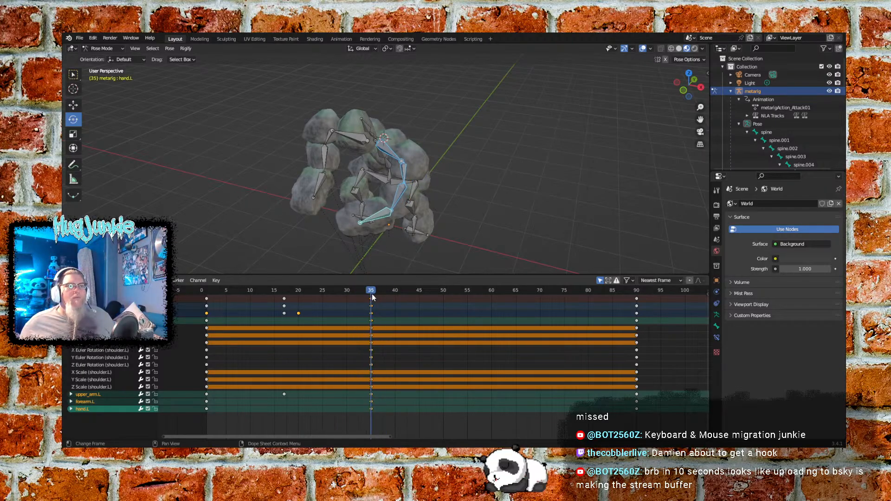
left_click_drag(376, 297, 265, 291)
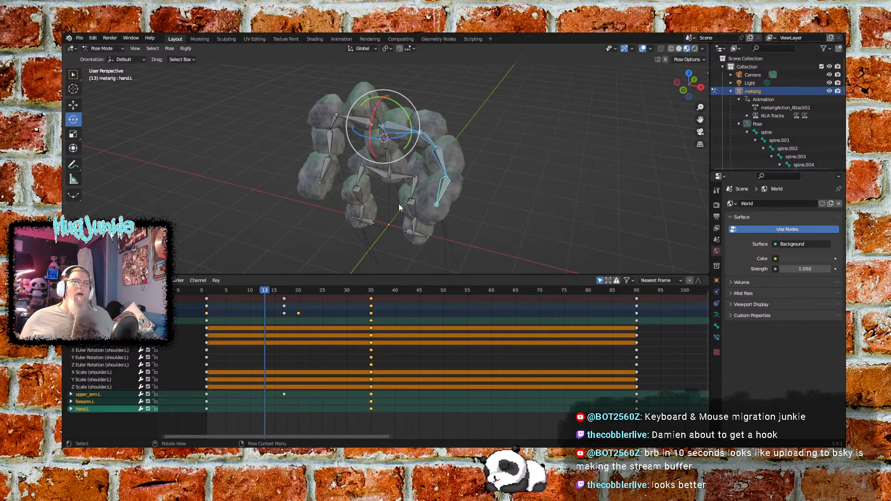
left_click_drag(266, 292, 235, 263)
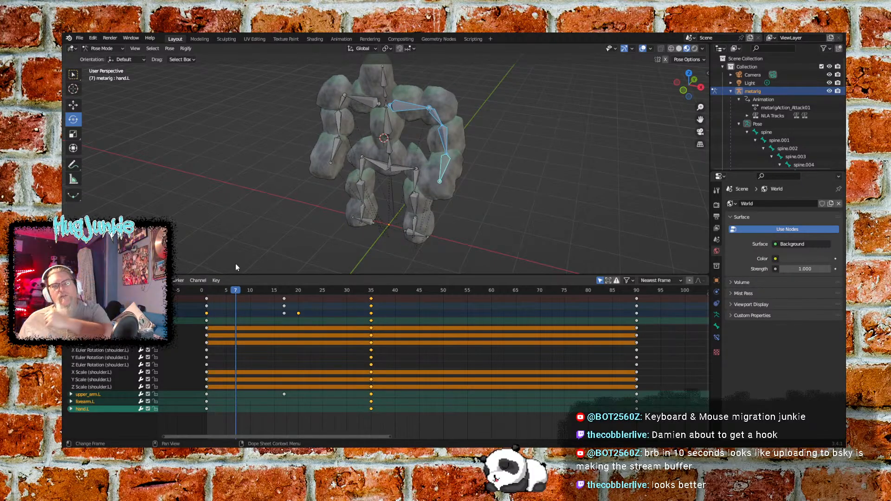
left_click_drag(235, 263, 277, 284)
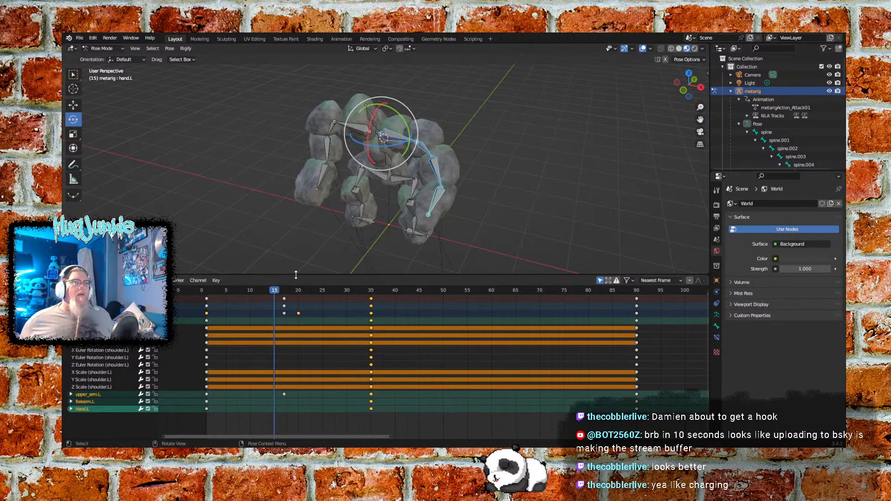
mouse_move(276, 292)
left_mouse_down()
mouse_move(211, 288)
mouse_move(298, 282)
mouse_move(211, 287)
mouse_move(287, 281)
left_mouse_up()
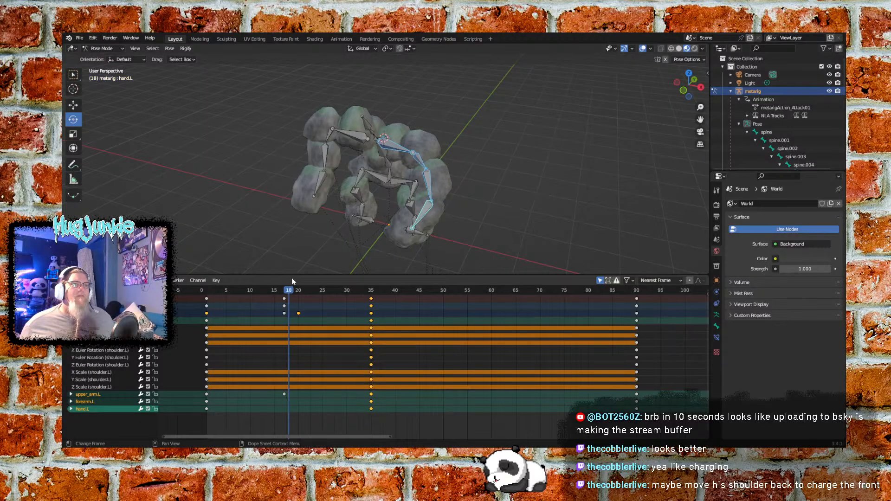
left_click_drag(283, 280, 250, 283)
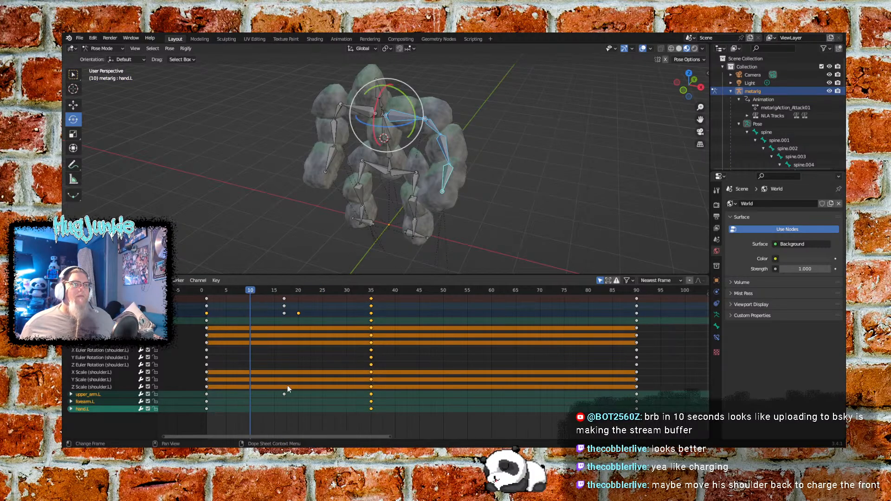
- Move the upper arm's frame 17 keyframes to frame 15 and the left arm's frame 35 keyframes to frame 30
left_click_drag(292, 408, 275, 297)
left_click(275, 298)
left_click_drag(377, 410, 361, 297)
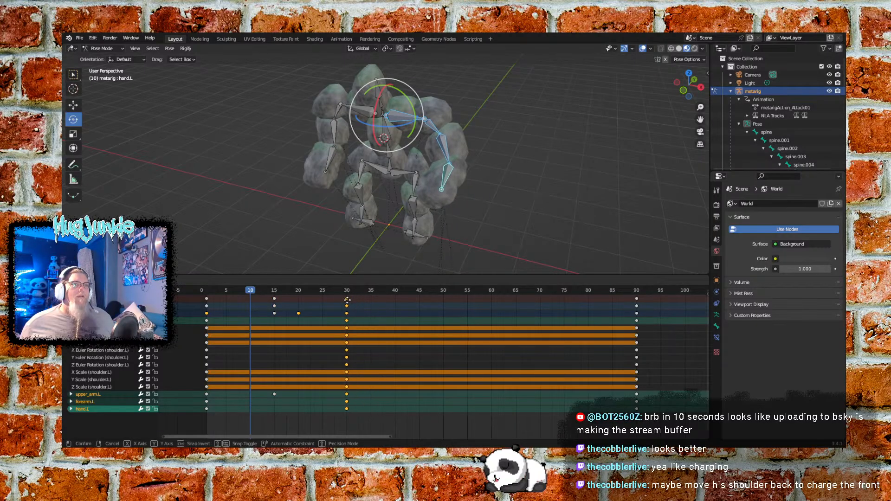
left_click(347, 300)
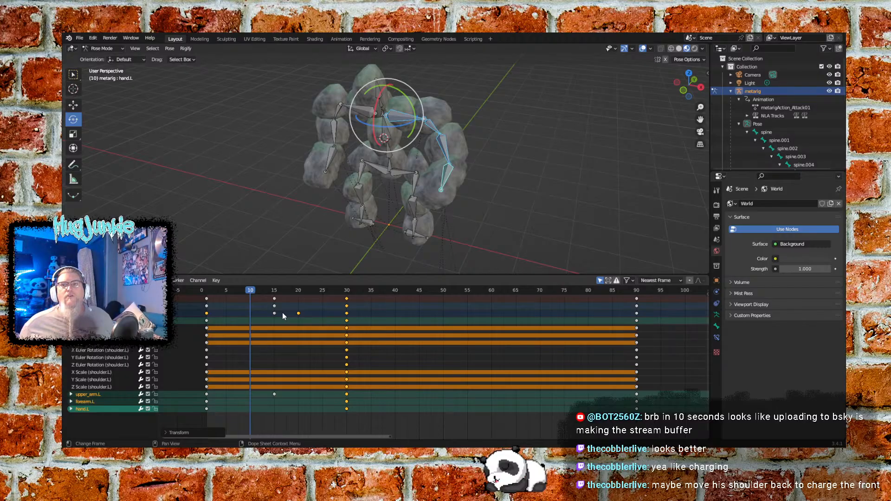
- Scrub the wind-up between frames 1 and 10, and play the whole attack animation from frame 1
left_click_drag(250, 291, 206, 291)
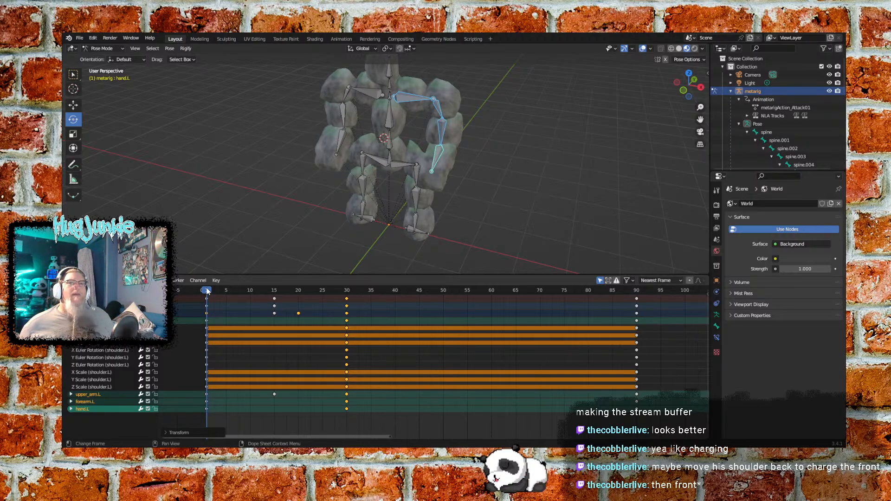
left_click_drag(213, 290, 227, 285)
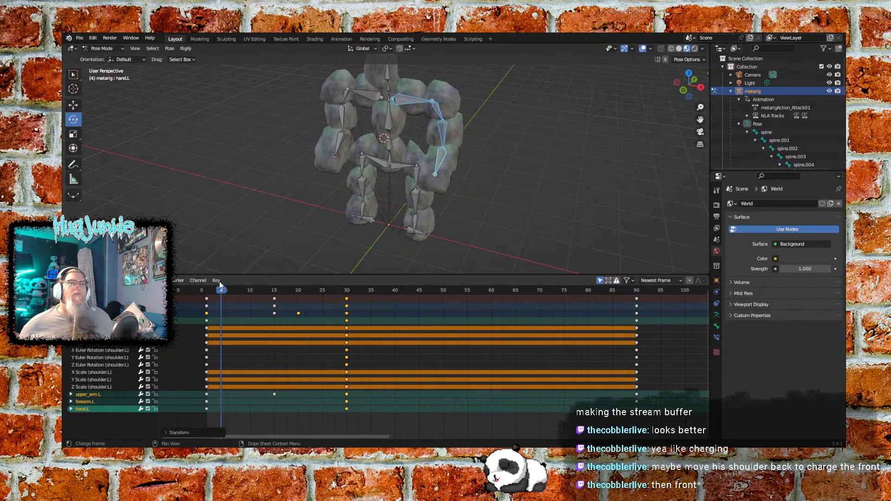
left_click_drag(224, 279, 251, 280)
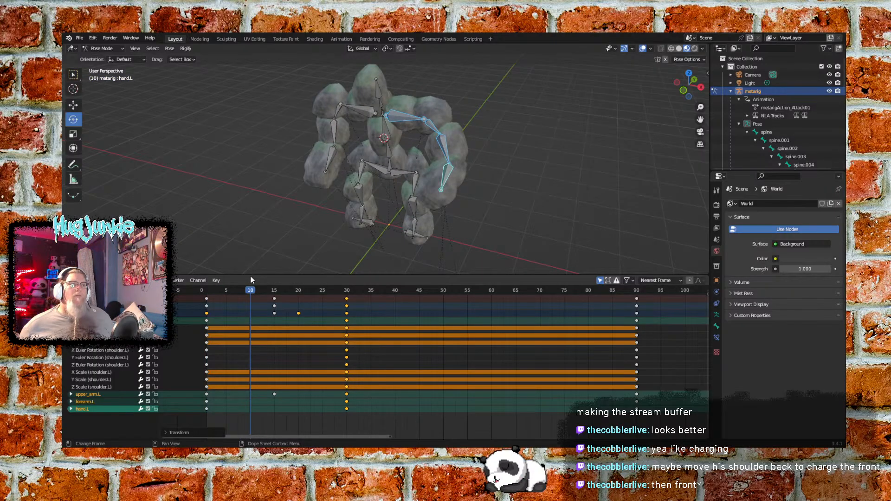
left_click_drag(253, 283, 206, 287)
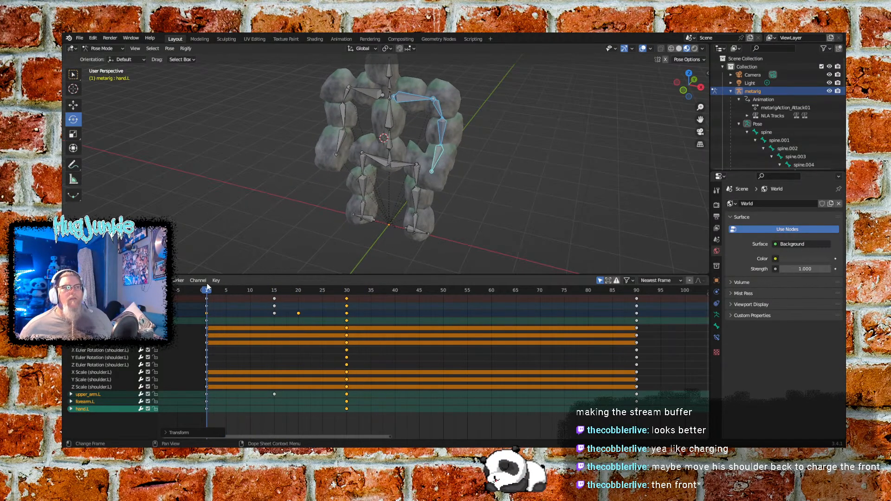
key("space")
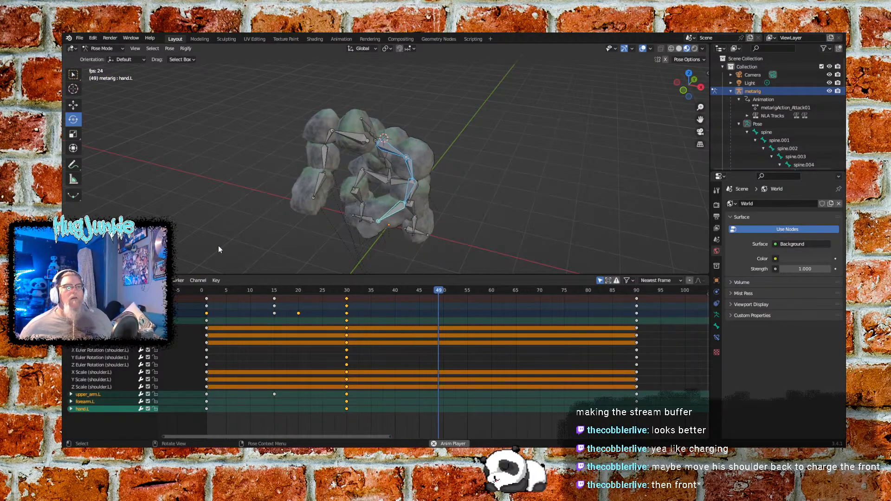
key("space")
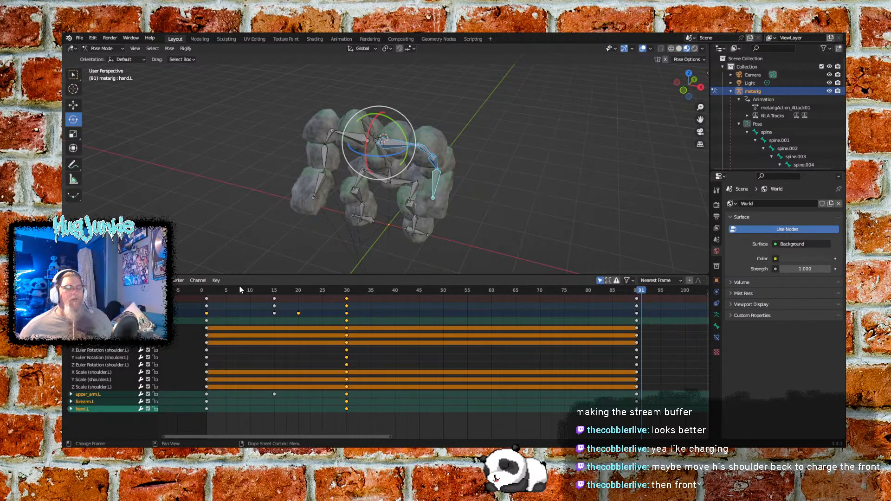
key("shift+Left")
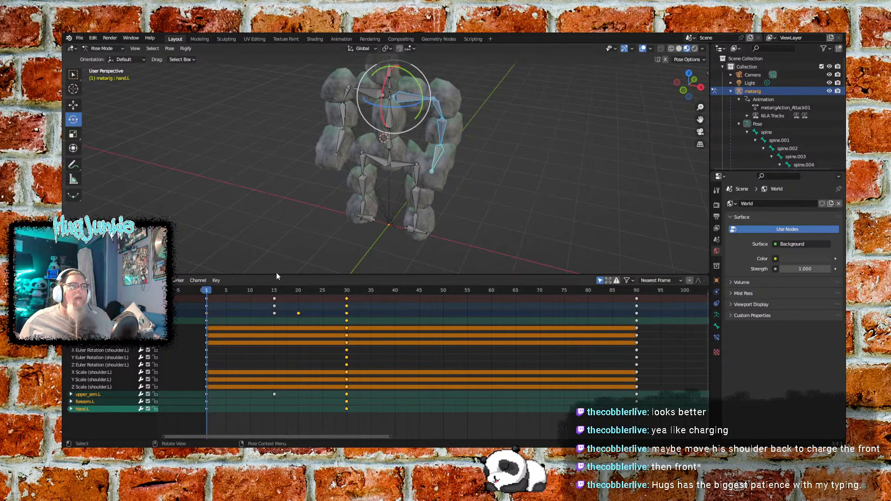
- Replay the retimed attack from frame 1 twice to judge the left arm's swing and recovery
left_click(203, 291)
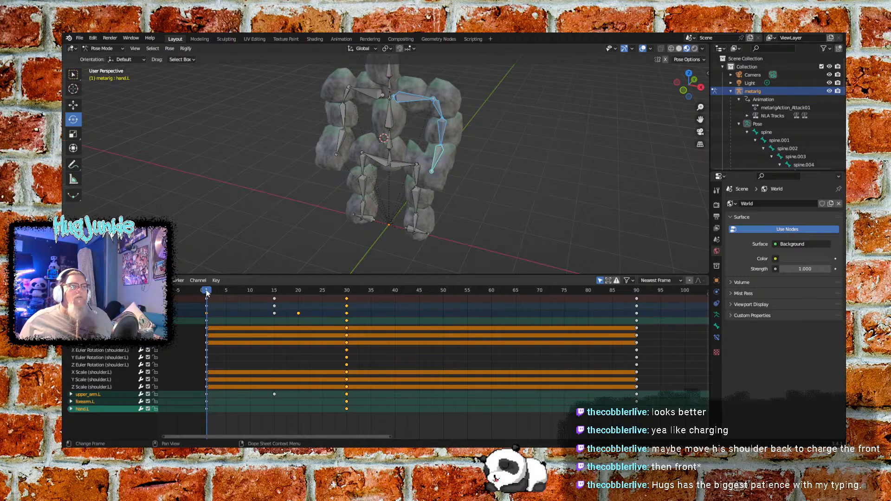
left_click_drag(204, 291, 207, 290)
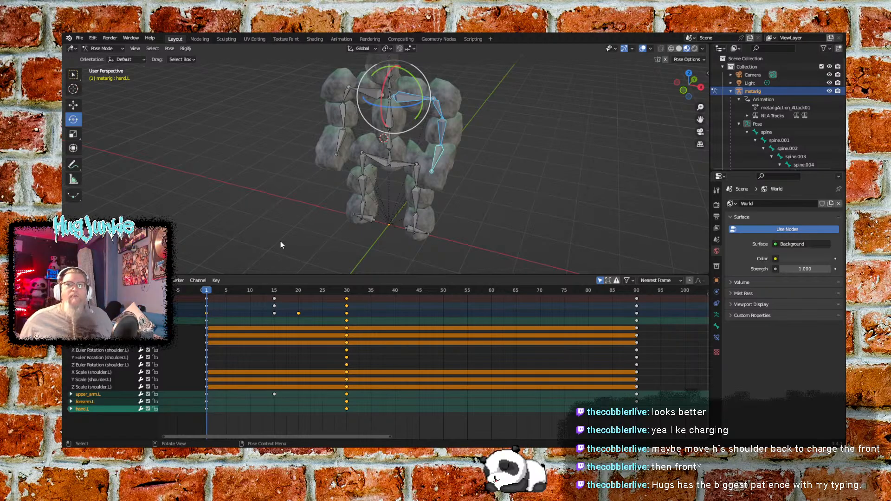
key("space")
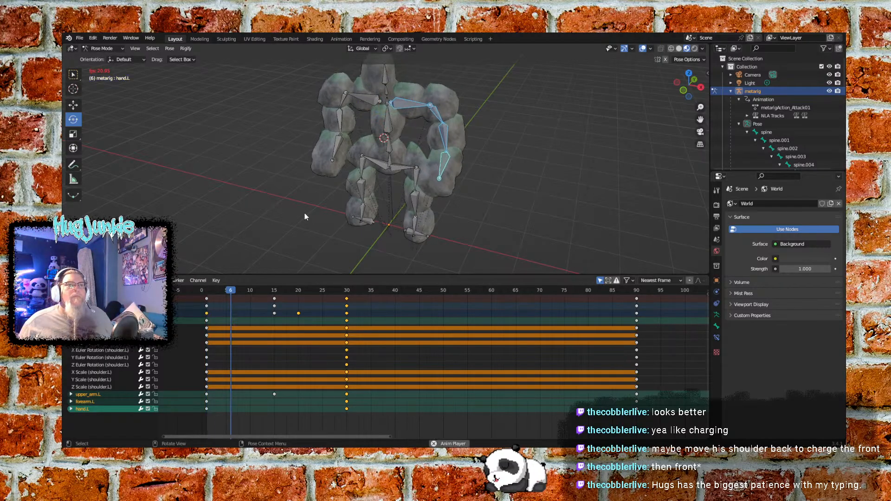
key("space")
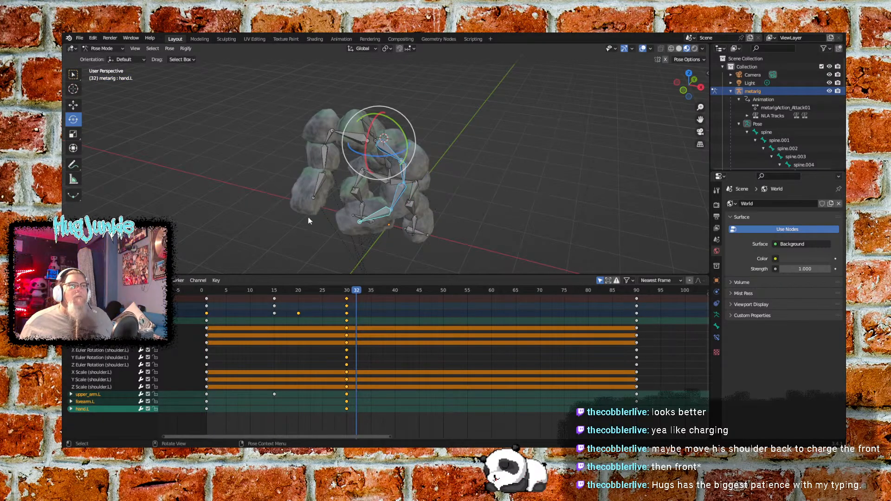
key("shift+Left")
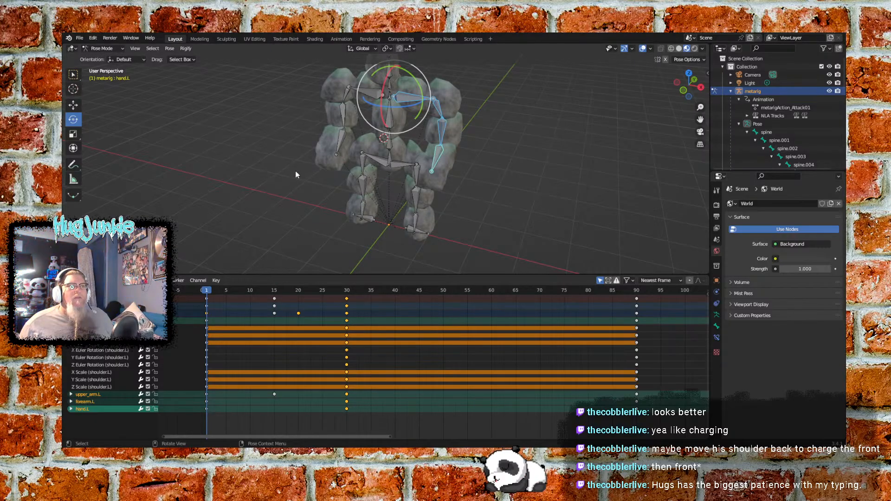
key("space")
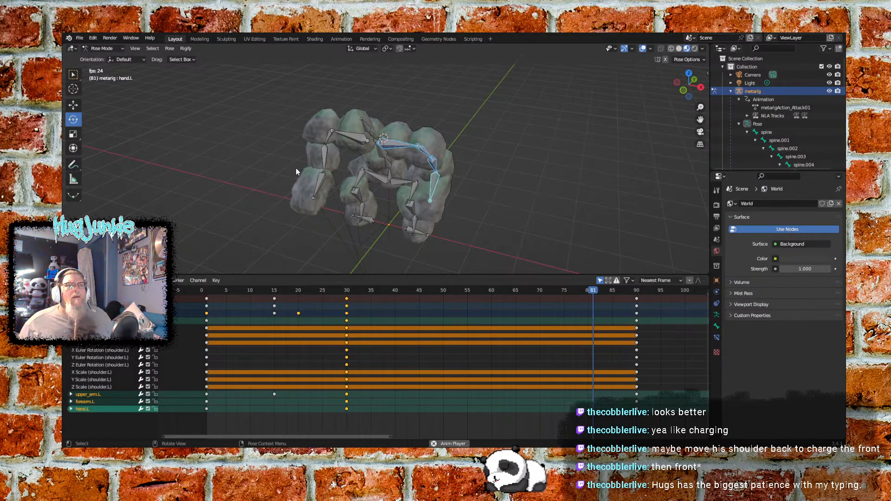
key("space")
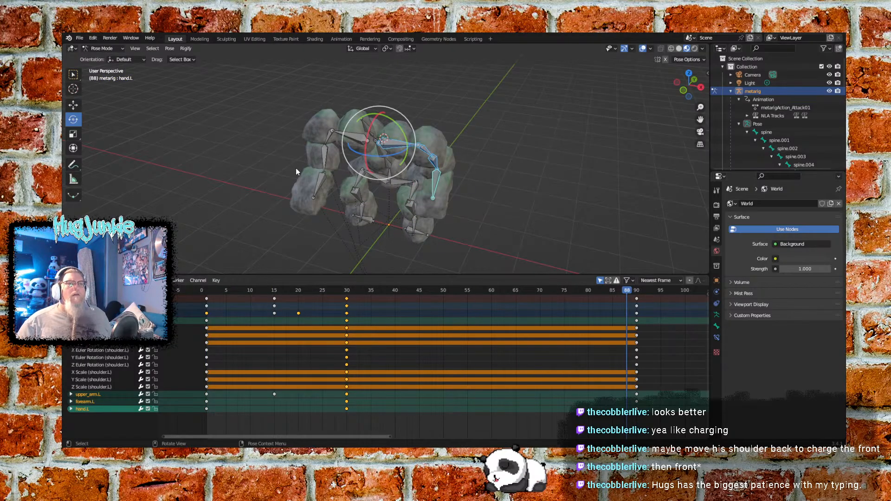
key("shift+Left")
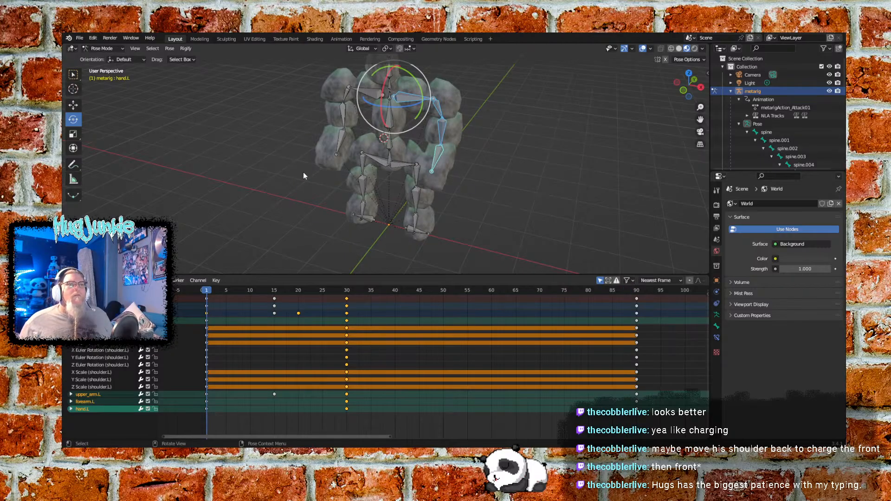
- Play the attack twice from a frontal view and scrub back from frame 50 to examine the left arm's hook
middle_click_drag(550, 175, 580, 169)
key("space")
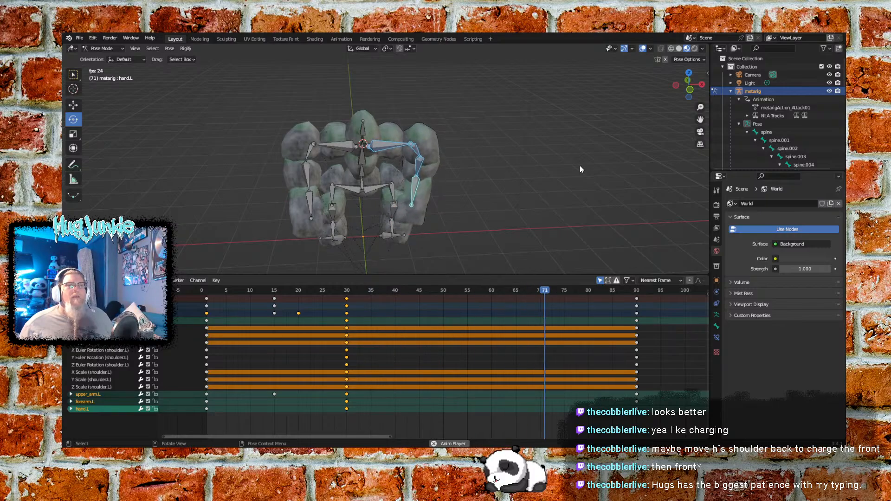
key("space")
key("shift+Left")
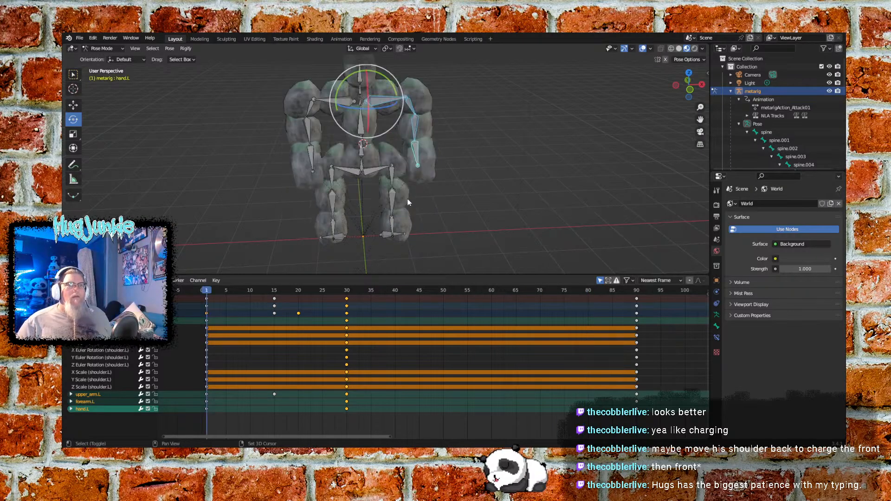
key("space")
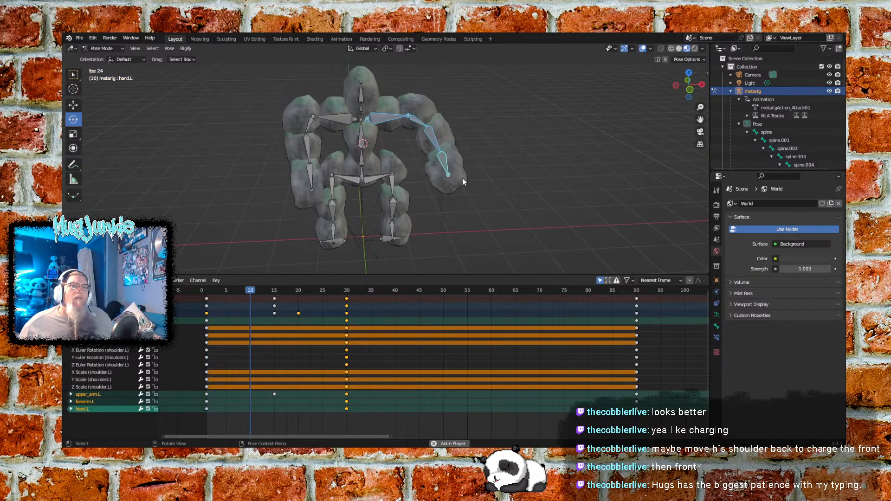
key("space")
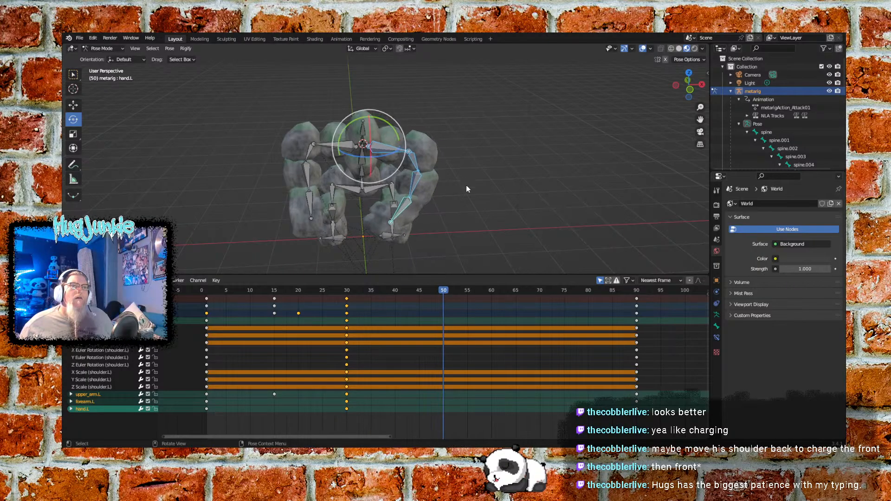
left_click_drag(443, 290, 352, 277)
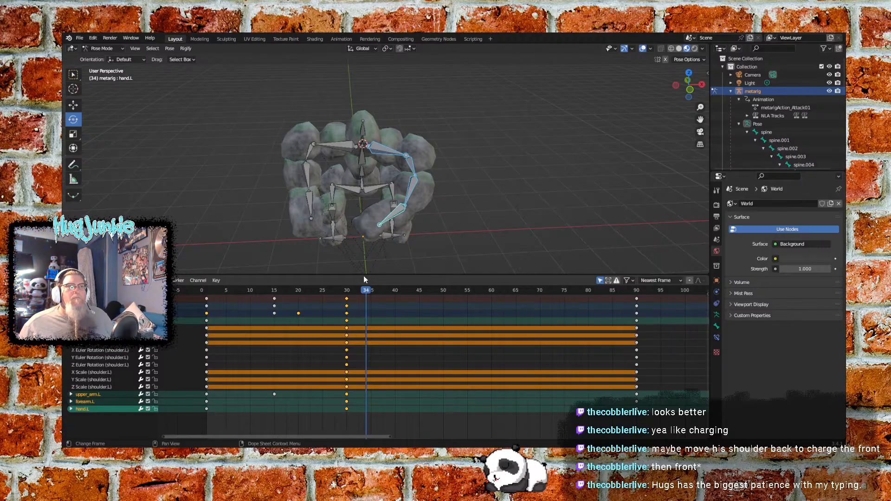
- Insert a Location & Rotation keyframe for the spine.002 bone at frame 1
left_click_drag(363, 276, 347, 275)
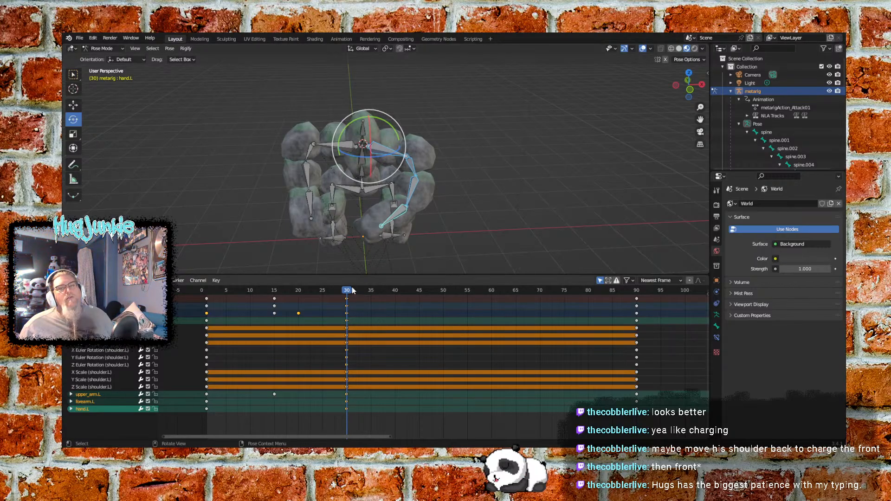
left_click_drag(350, 291, 267, 279)
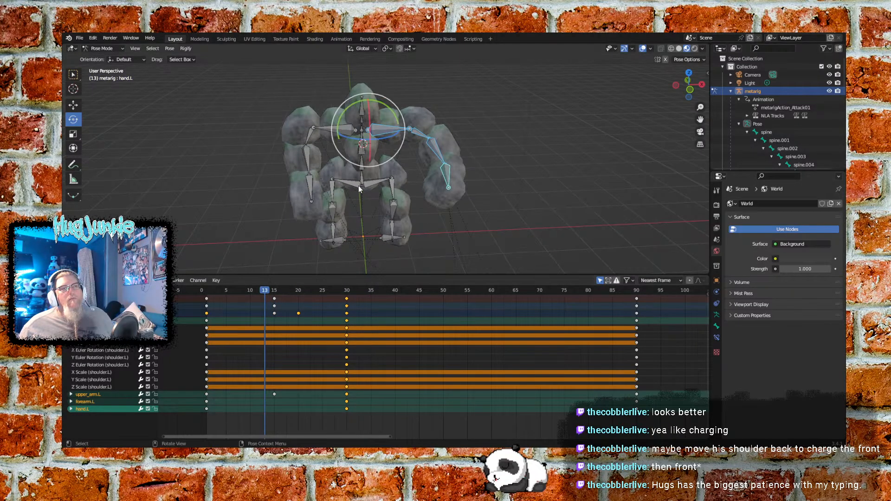
left_click_drag(270, 291, 209, 291)
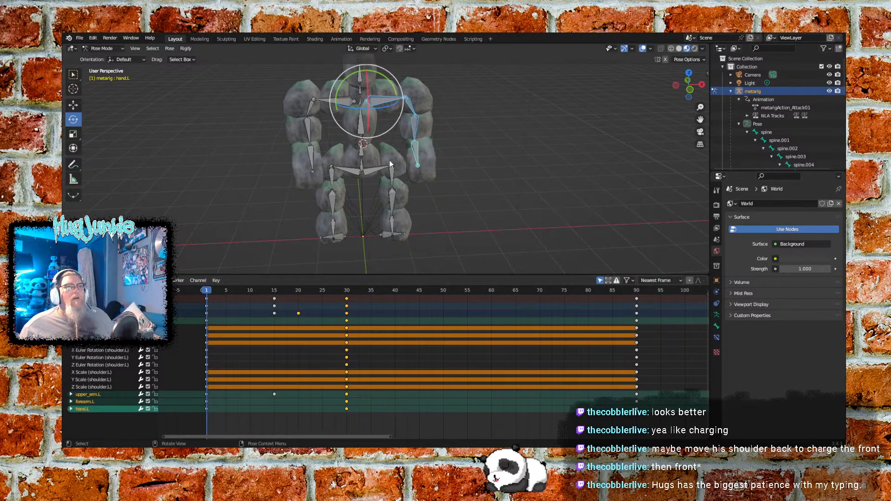
left_click(362, 154)
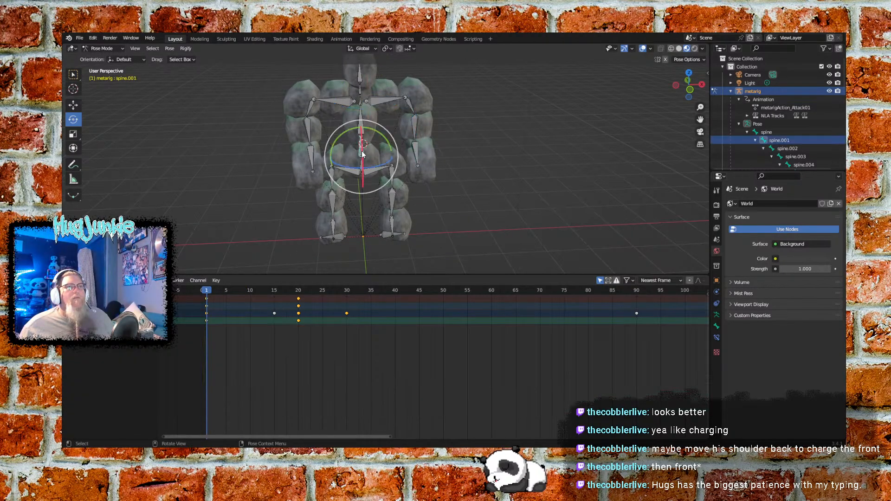
left_click(363, 122)
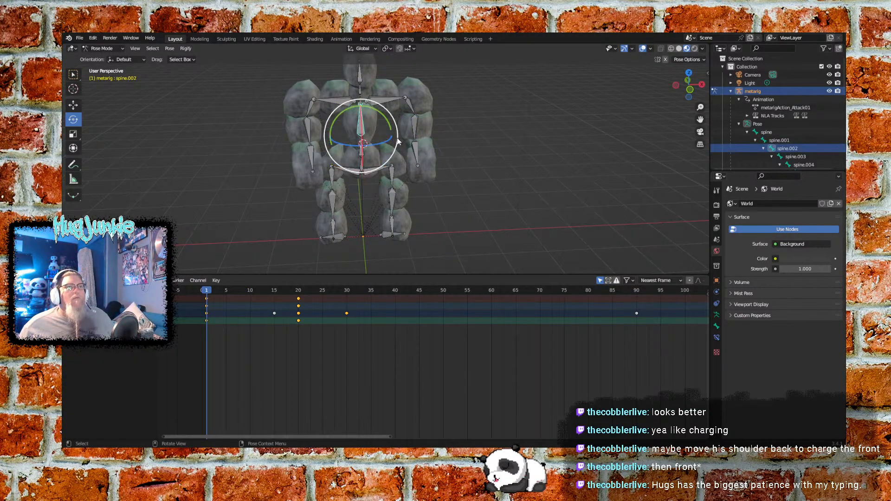
right_click(363, 130)
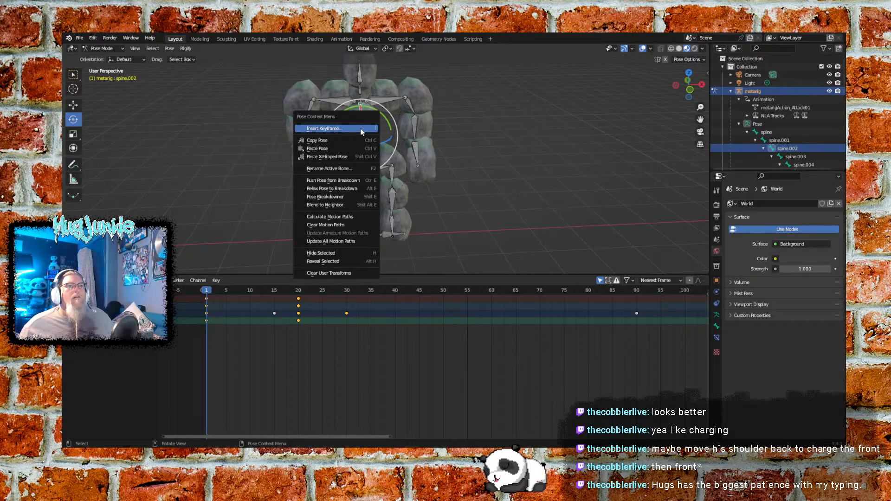
left_click(363, 129)
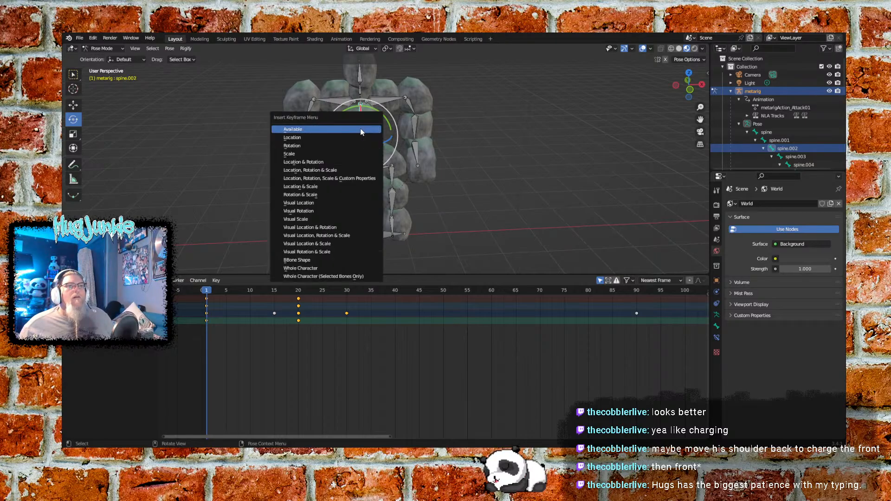
left_click(316, 161)
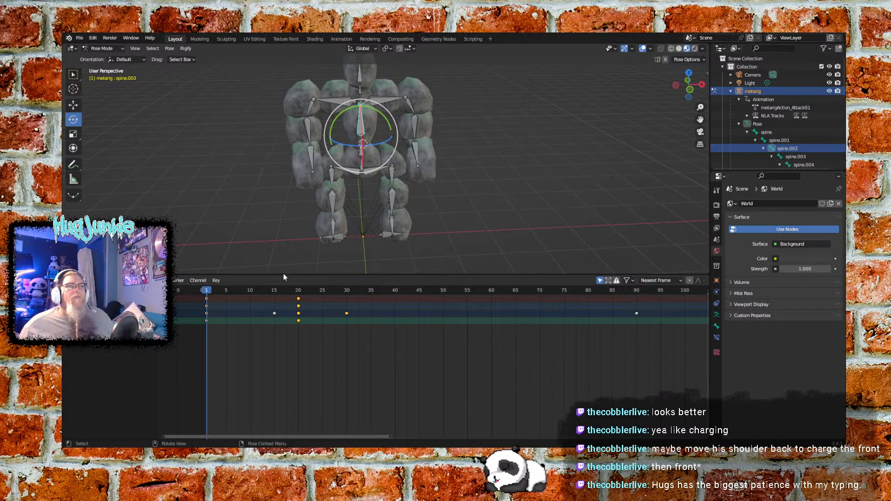
- Rotate spine.002 about -7 degrees around the global Z axis at frame 30 to twist the torso into the swing
left_click(219, 291)
left_click_drag(220, 291, 343, 289)
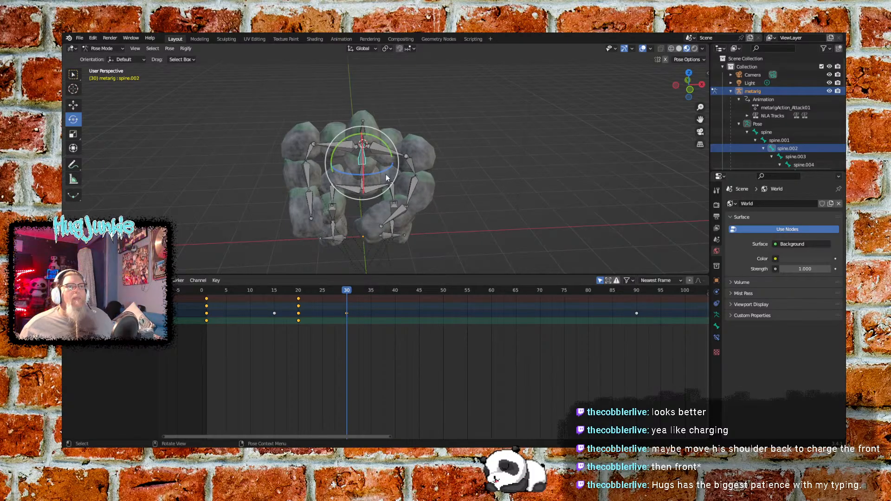
left_click_drag(380, 172, 375, 174)
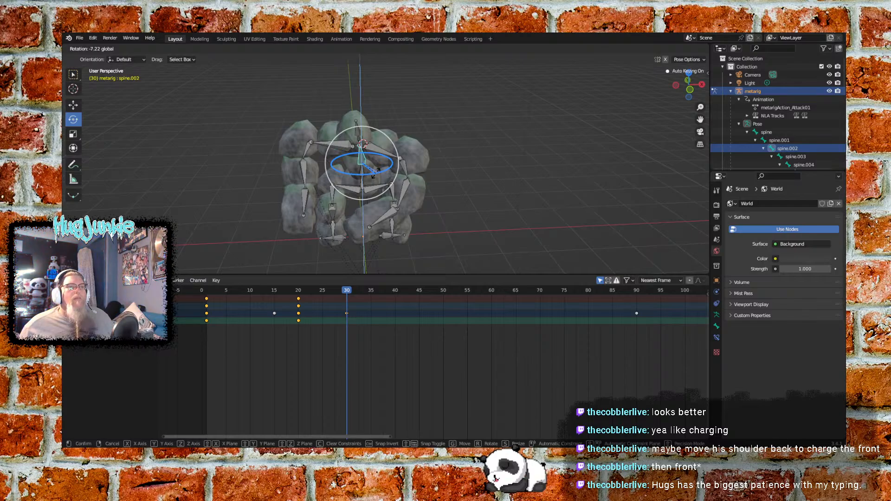
left_click(375, 174)
- Play the attack twice from frame 1 to check the torso twist
left_click_drag(344, 287, 208, 288)
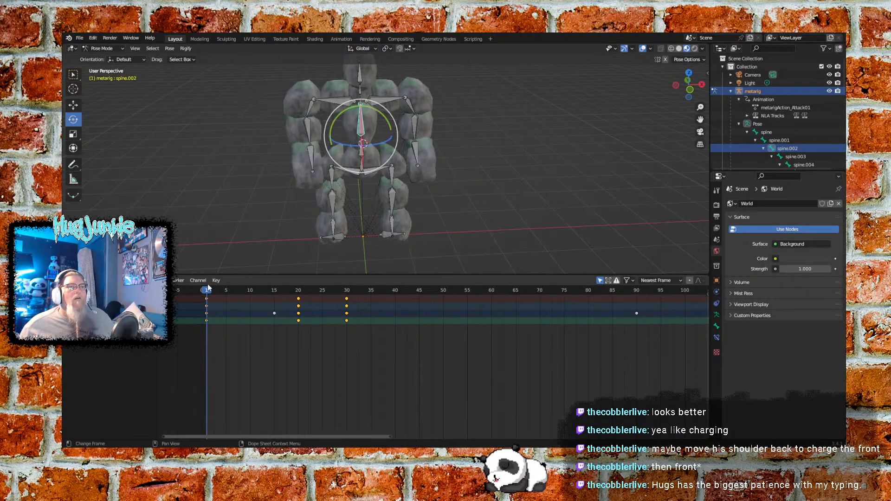
key("space")
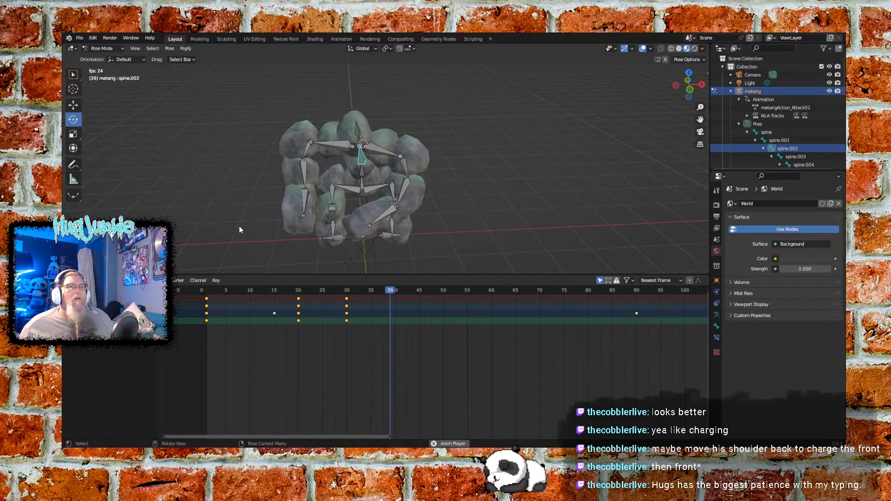
key("space")
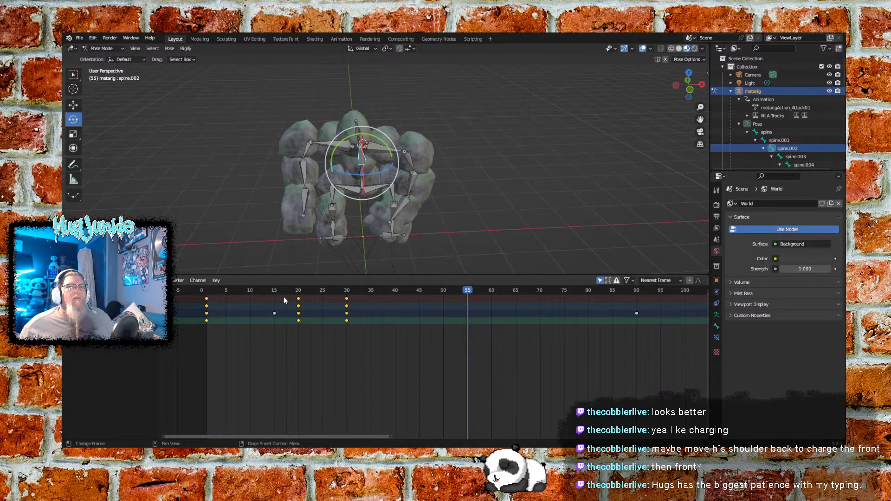
key("shift+Left")
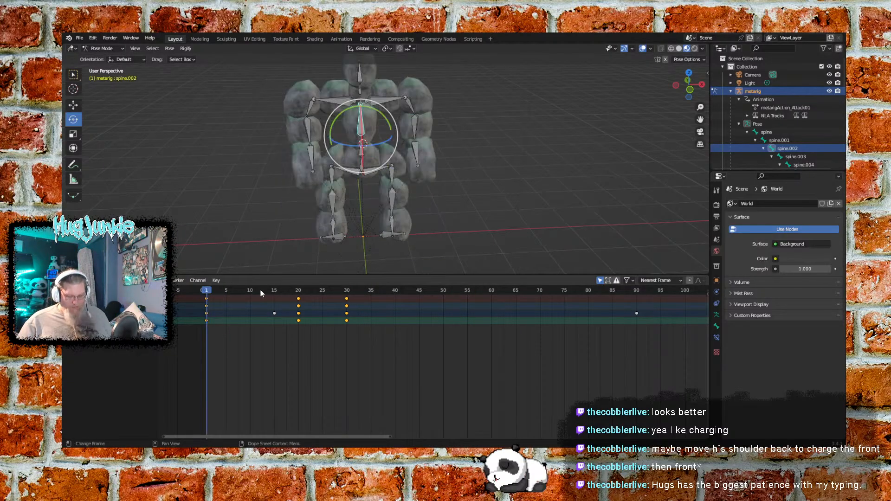
key("space")
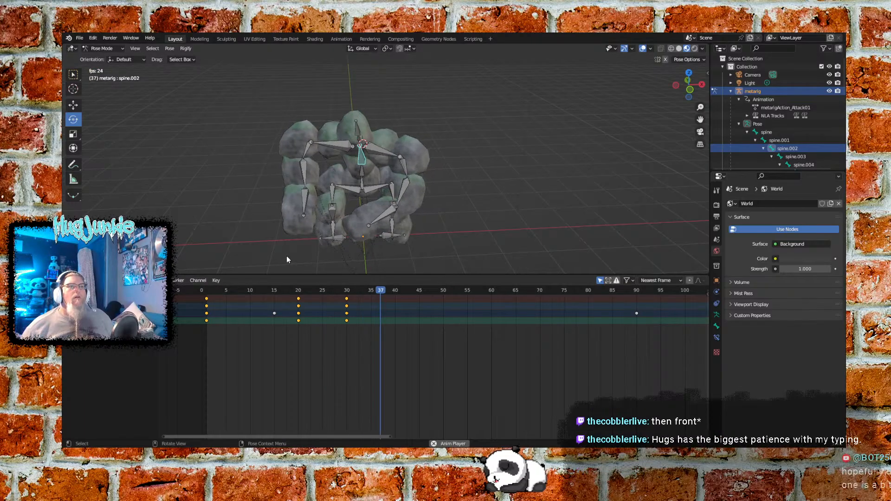
key("space")
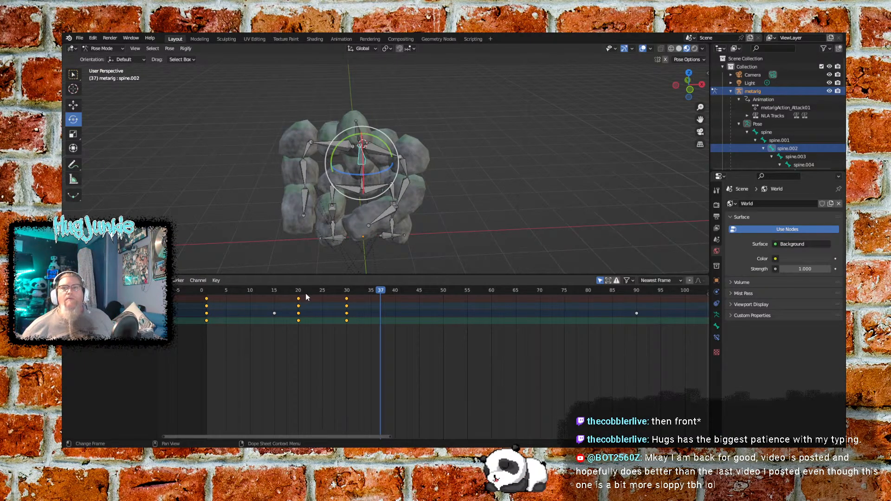
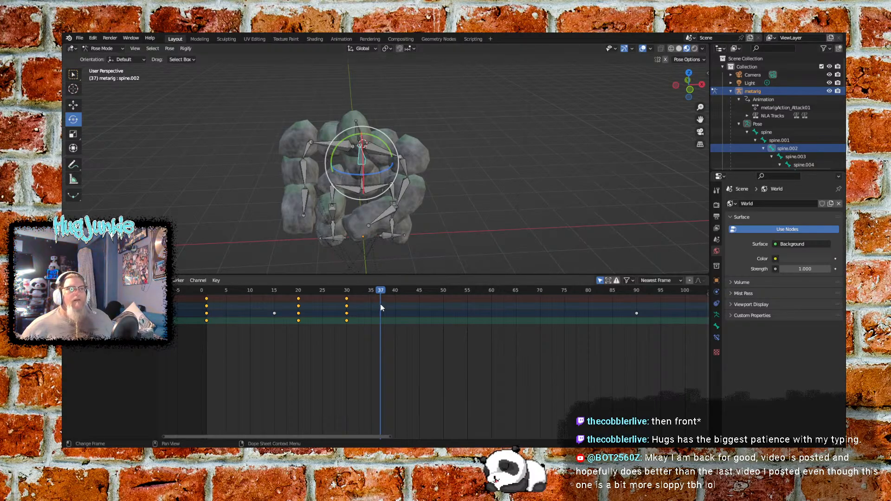
- Delete the spine.002 keyframes at frame 20
left_click_drag(379, 291, 300, 290)
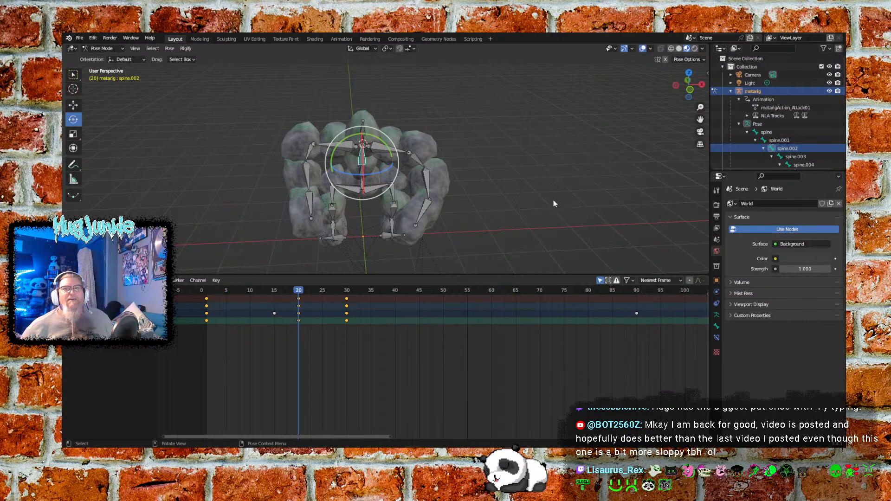
middle_click_drag(557, 216, 269, 265)
left_click_drag(295, 292, 263, 277)
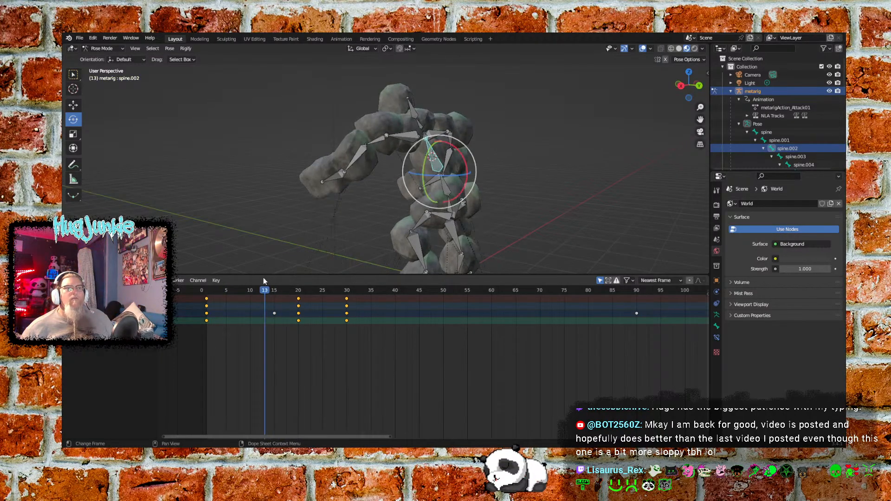
left_click_drag(305, 336, 291, 294)
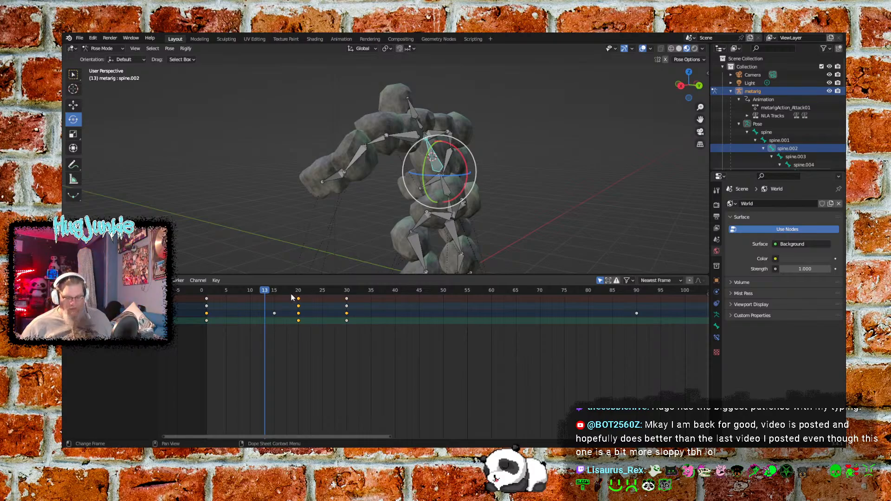
key("Delete")
- Play the attack from the start at two different front angles to judge the torso motion without the frame 20 pose
left_click_drag(273, 291, 213, 287)
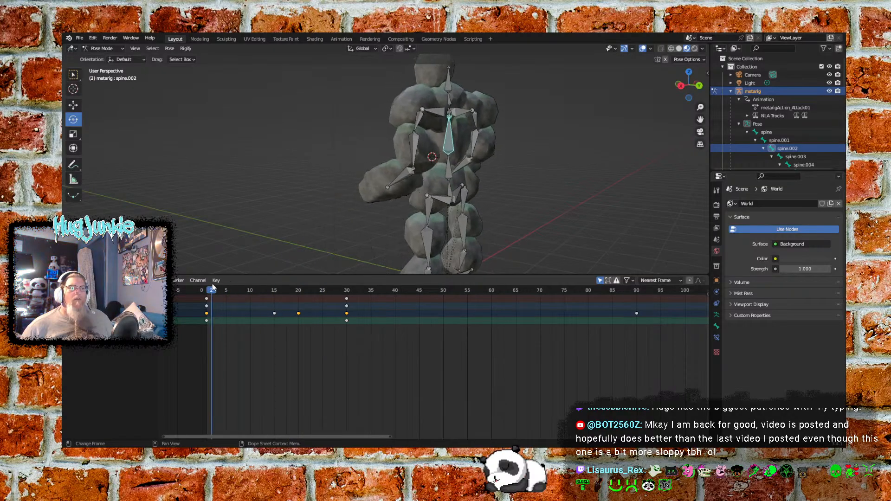
middle_click_drag(336, 210, 436, 219)
key("space")
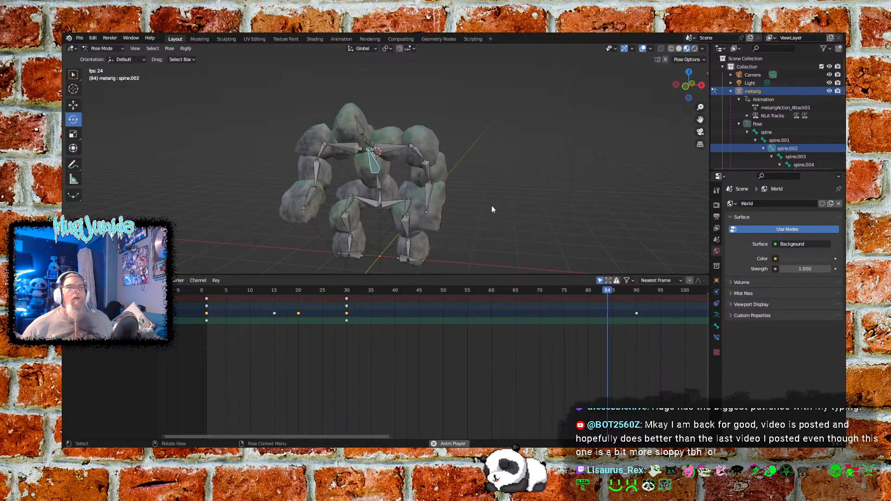
key("space")
key("shift+Left")
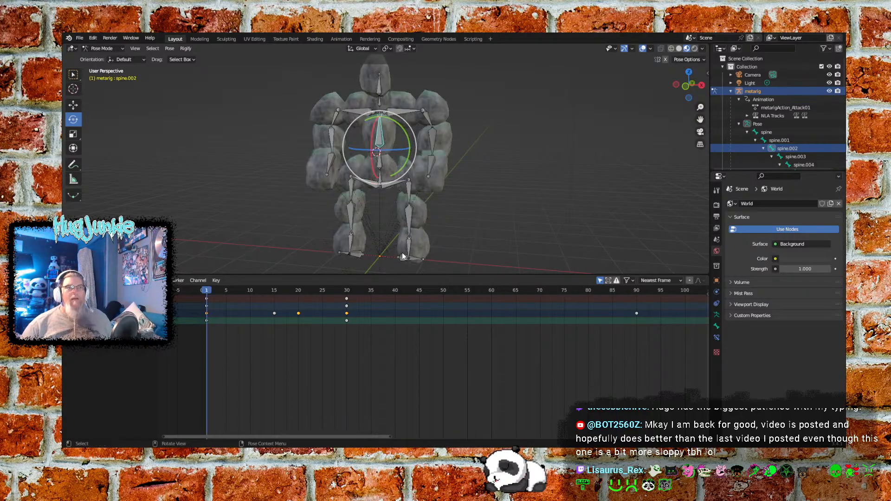
middle_click_drag(322, 201, 356, 207)
middle_click_drag(422, 186, 483, 212)
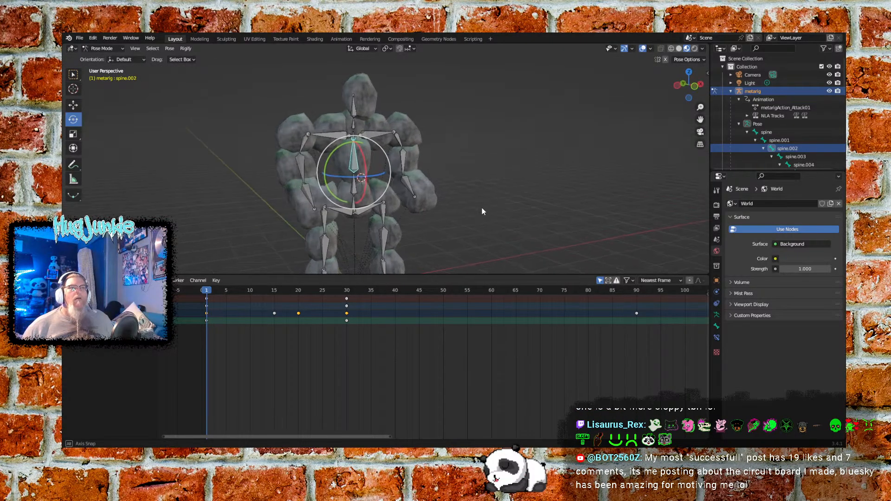
key("space")
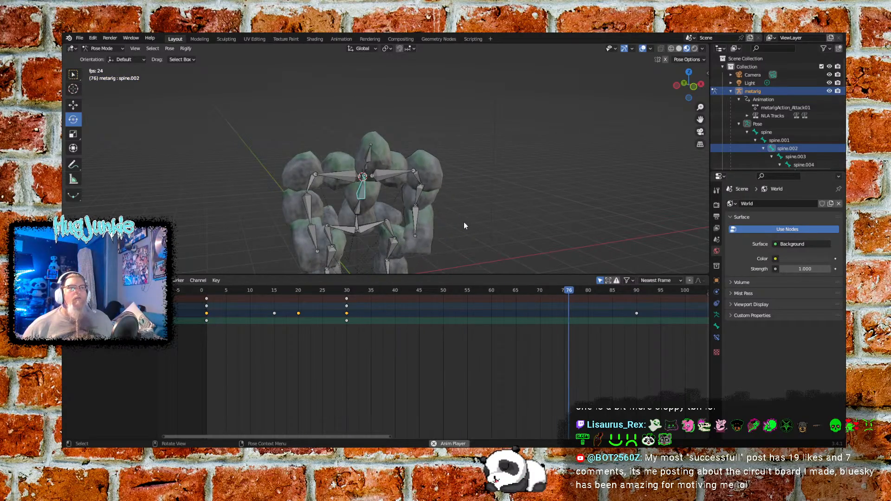
key("space")
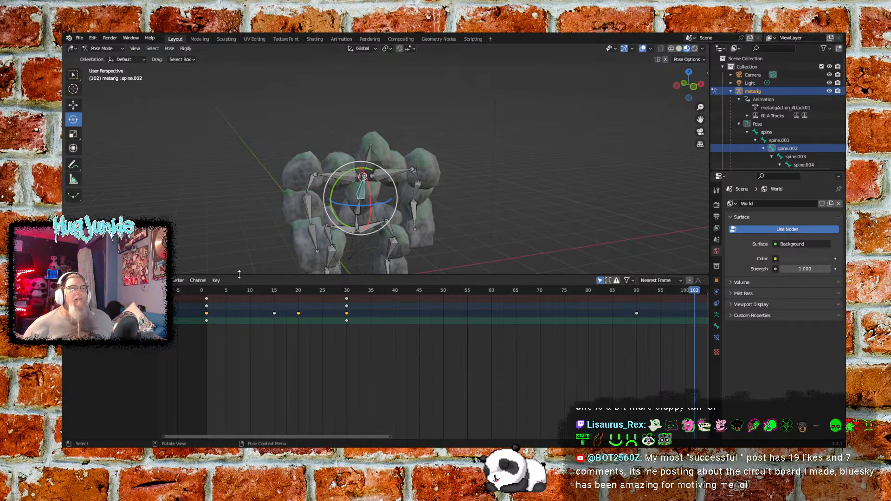
- Rotate spine.002 further around the global Z axis at frame 30, in the same direction as the existing torso twist
left_click_drag(208, 290, 288, 297)
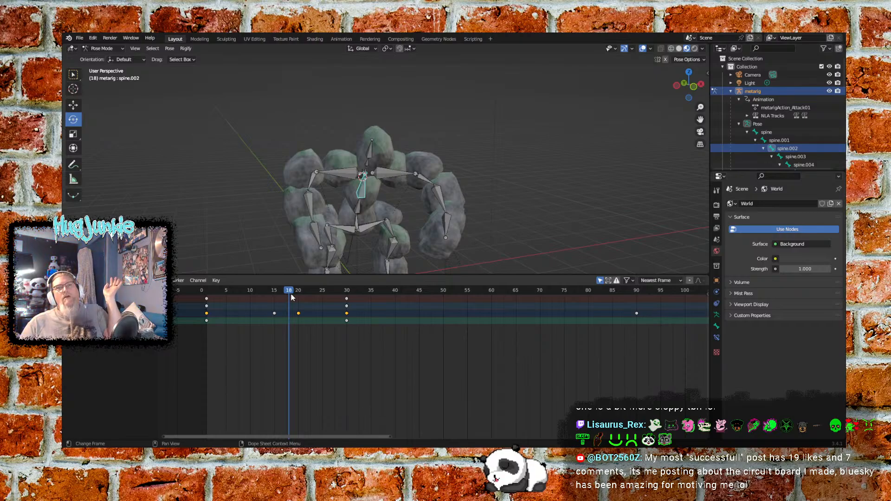
left_click_drag(292, 298, 208, 297)
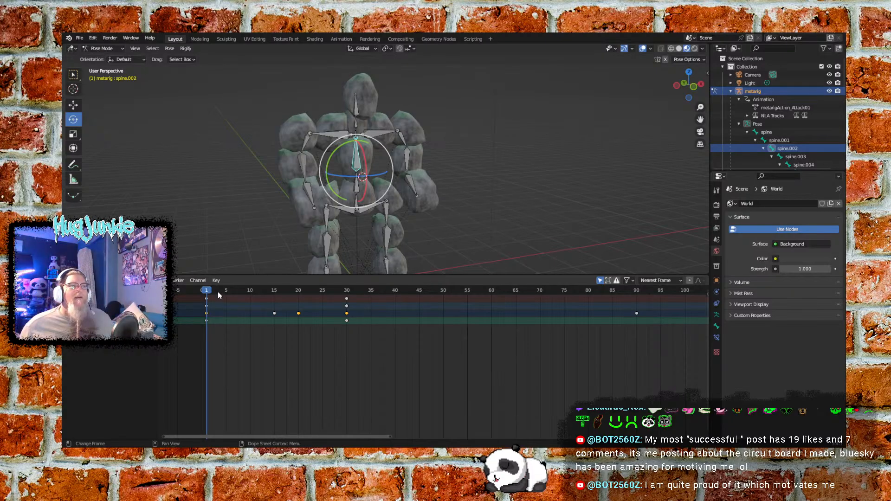
left_click_drag(206, 293, 347, 263)
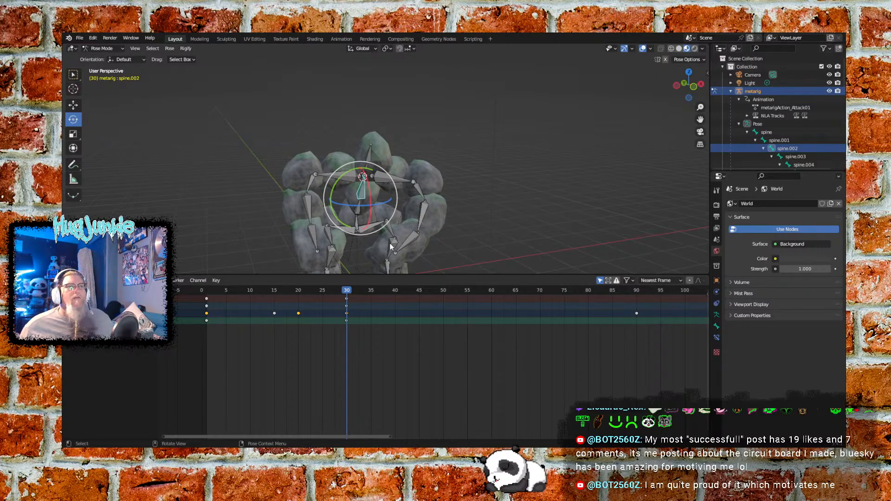
left_click_drag(388, 208, 376, 205)
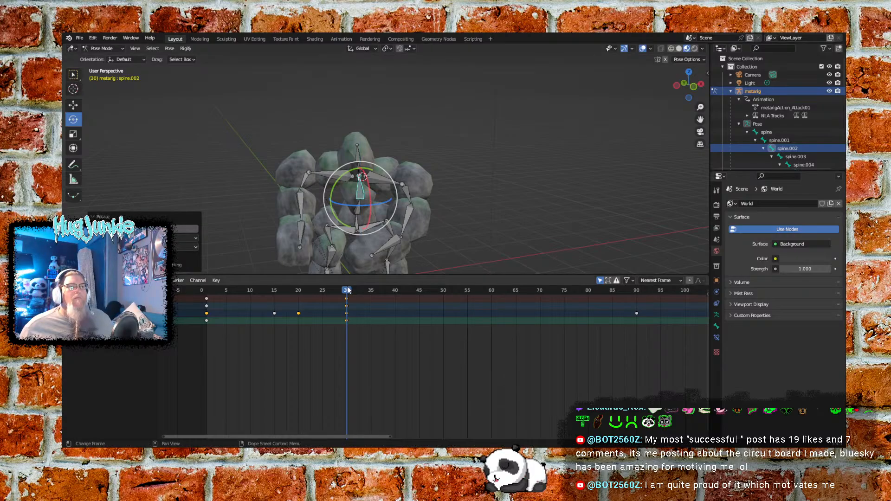
- Play the attack from frame 1 to review the stronger torso twist, pausing and resuming playback
left_click_drag(346, 293, 208, 306)
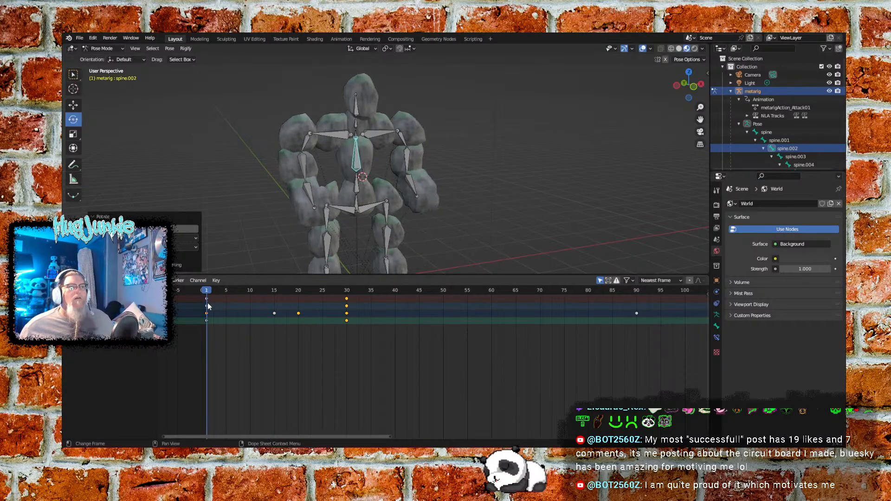
key("space")
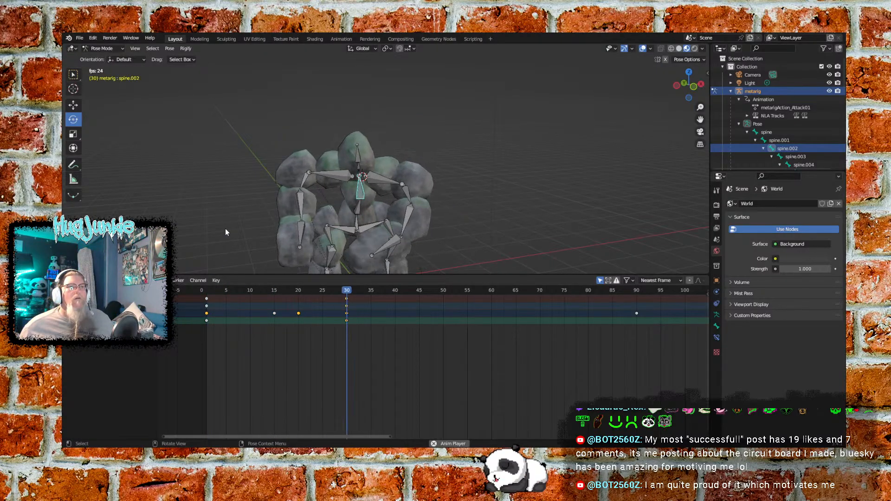
key("space")
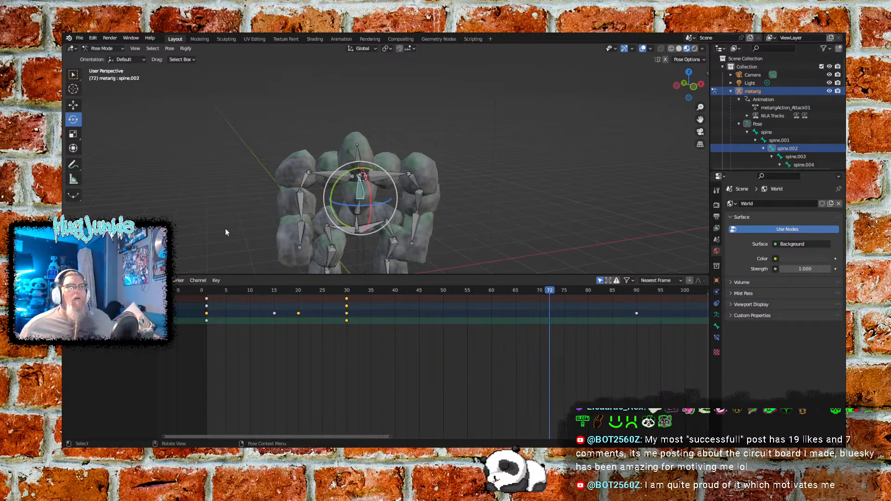
key("space")
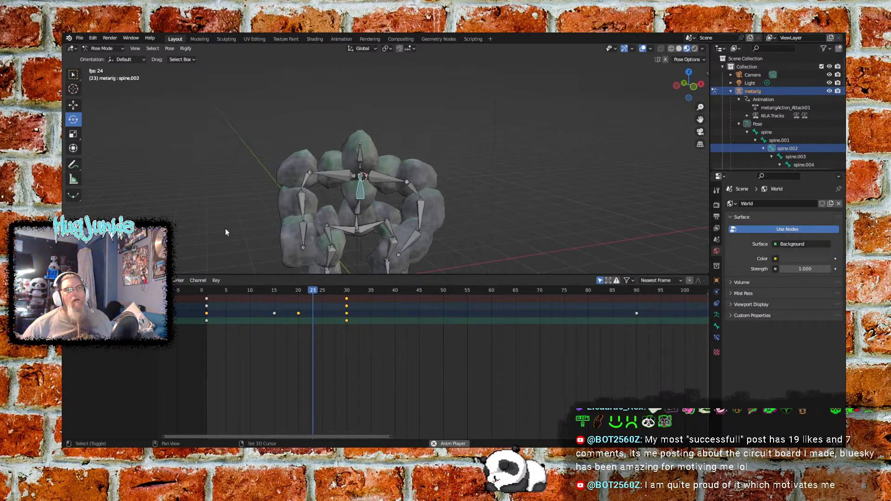
key("shift+space")
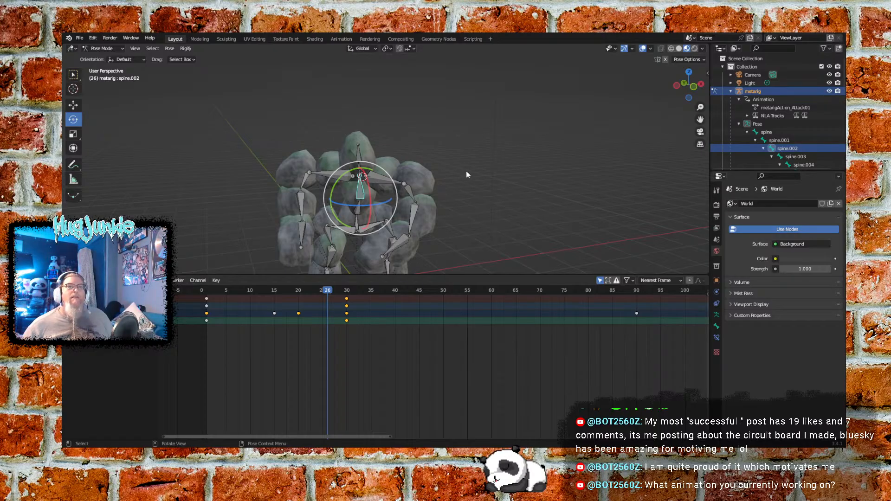
- Examine the golem's attack pose at frame 26 from the front, sides, above and below
middle_click_drag(506, 209, 444, 227)
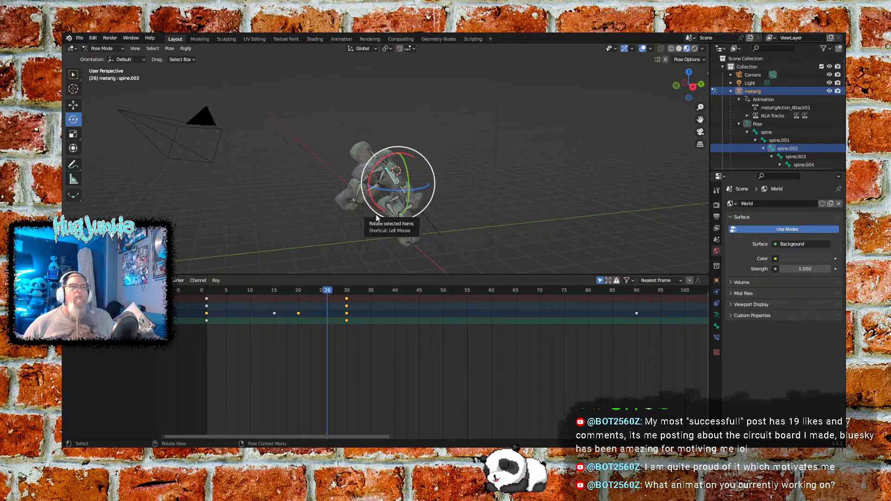
middle_click_drag(325, 210, 384, 205)
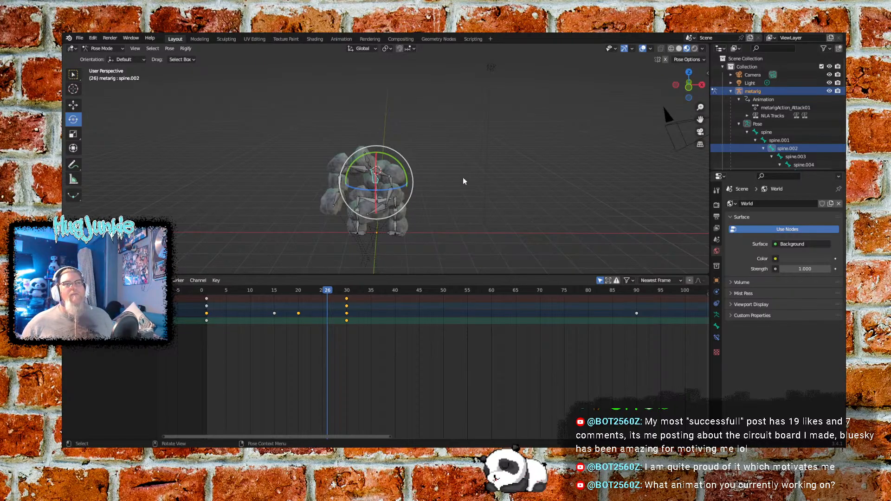
middle_click_drag(485, 213, 459, 220)
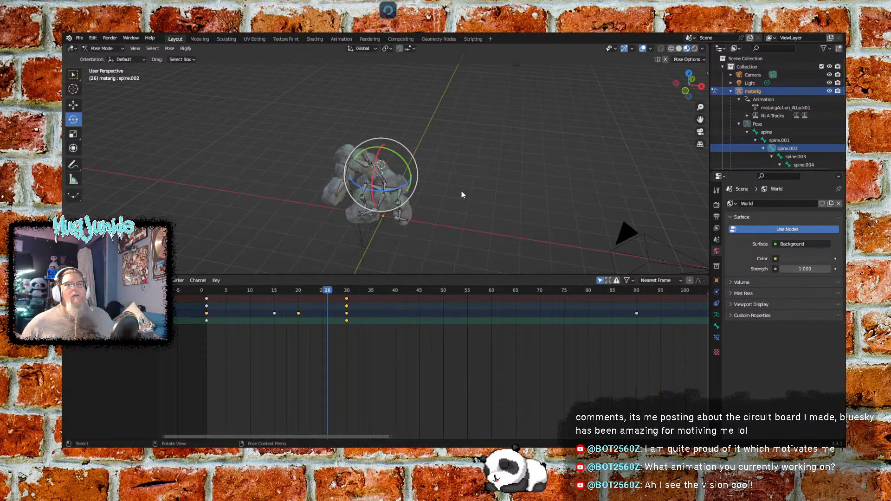
middle_click_drag(430, 216, 352, 163)
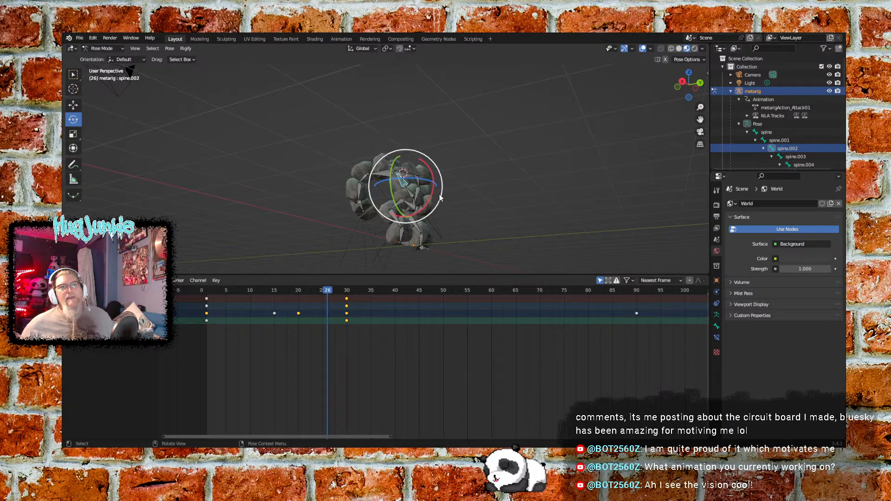
middle_click_drag(480, 202, 493, 207)
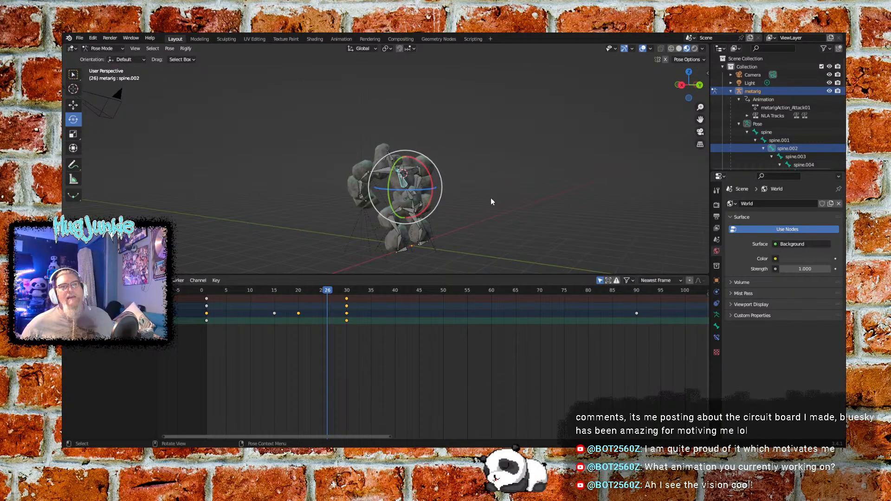
middle_click_drag(541, 250, 569, 242)
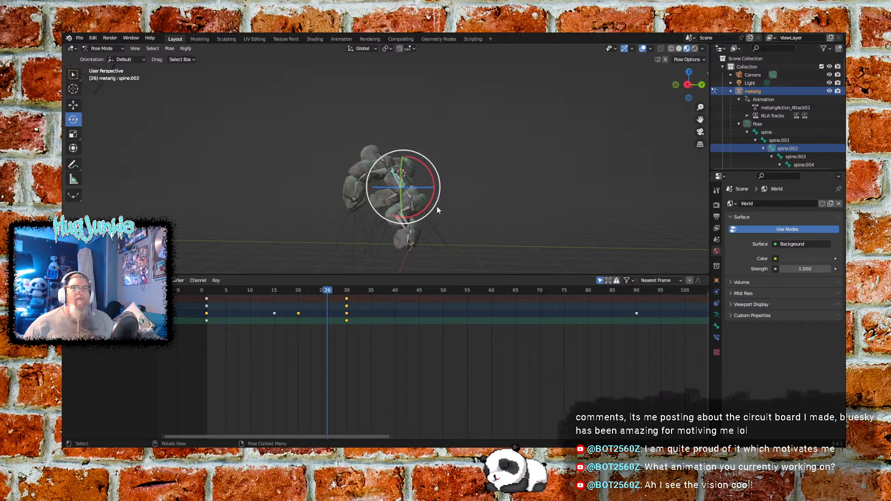
middle_click_drag(304, 207, 326, 226)
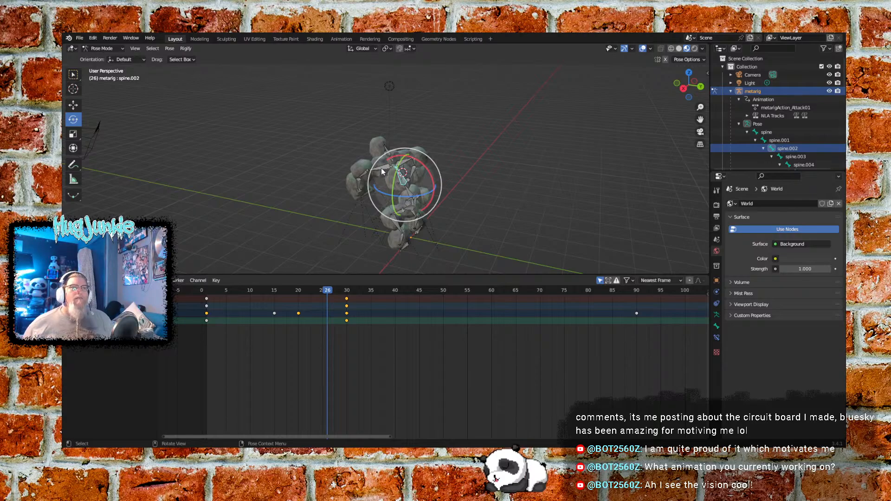
middle_click_drag(329, 207, 369, 183)
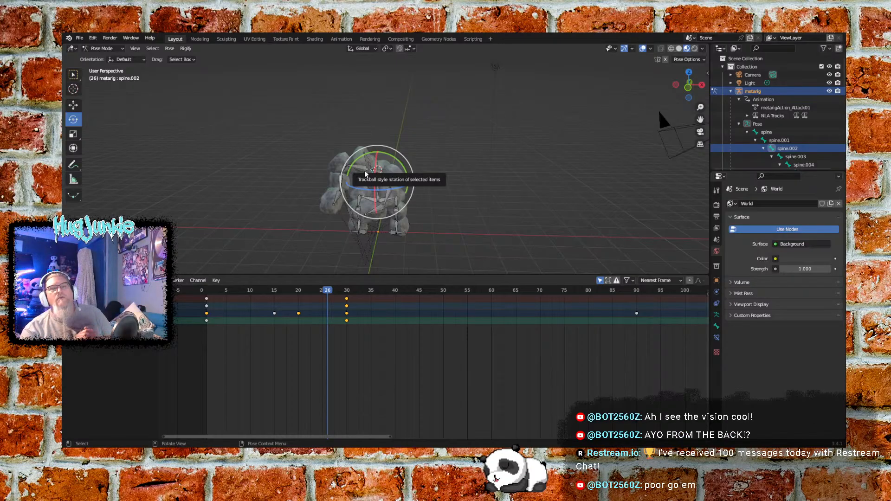
left_click_drag(365, 174, 481, 206)
middle_click_drag(481, 206, 417, 191)
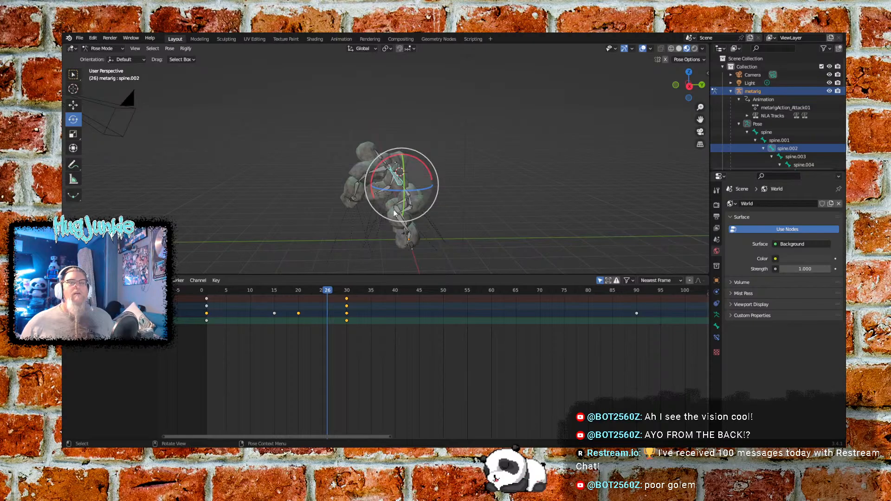
middle_click_drag(327, 212, 449, 213)
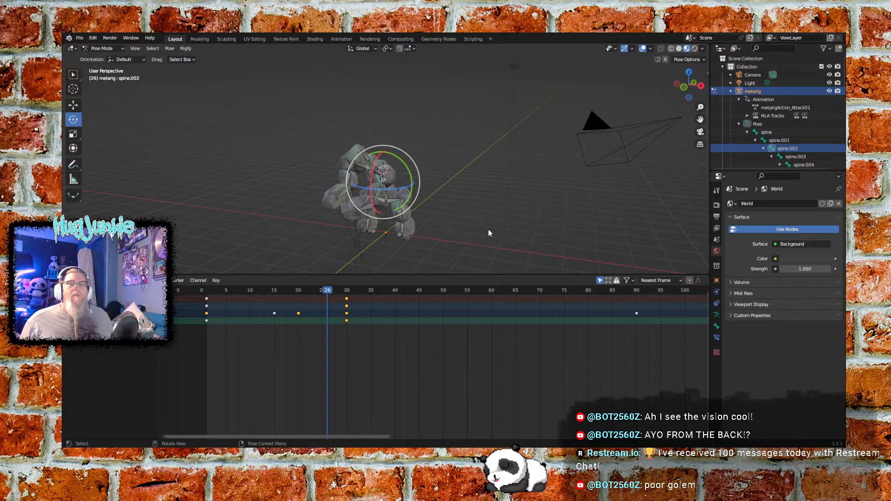
- Scrub the attack back to frames 10 and 11 and inspect the early swing pose from several front angles
left_click_drag(327, 291, 251, 291)
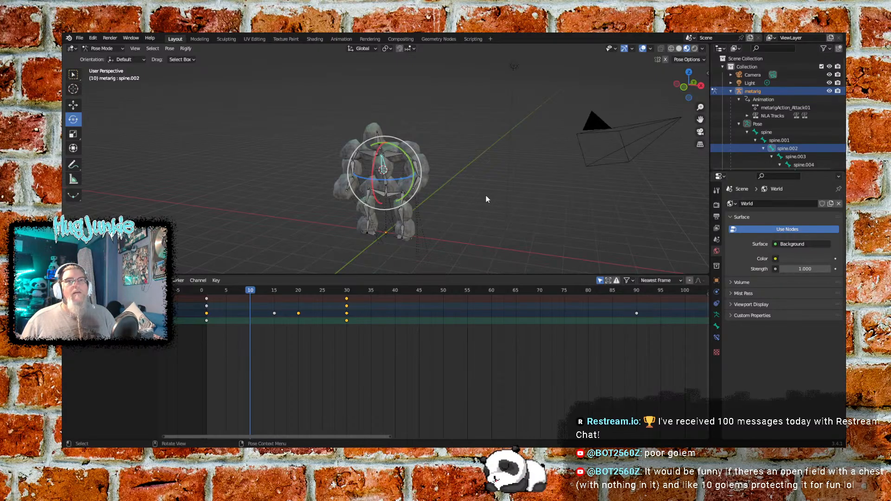
mouse_move(491, 199)
middle_mouse_down()
mouse_move(467, 204)
mouse_move(438, 190)
mouse_move(502, 194)
mouse_move(489, 195)
middle_mouse_up()
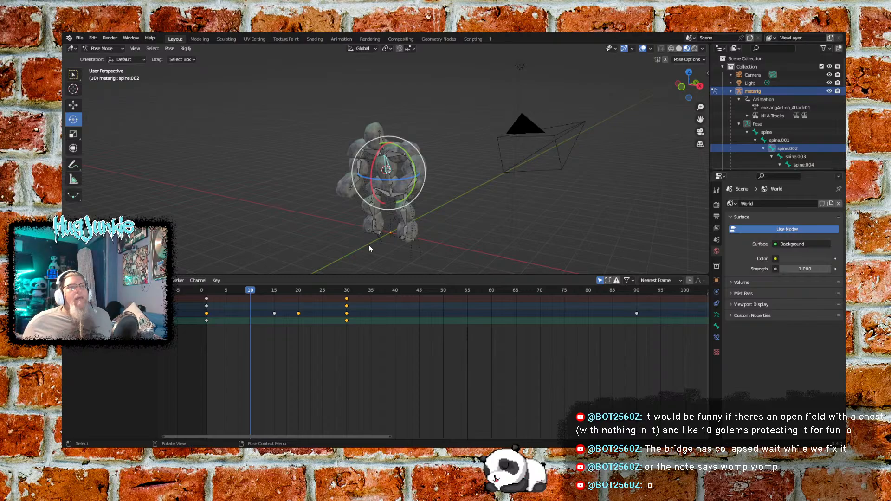
middle_click_drag(389, 237, 435, 214)
left_click_drag(256, 291, 255, 326)
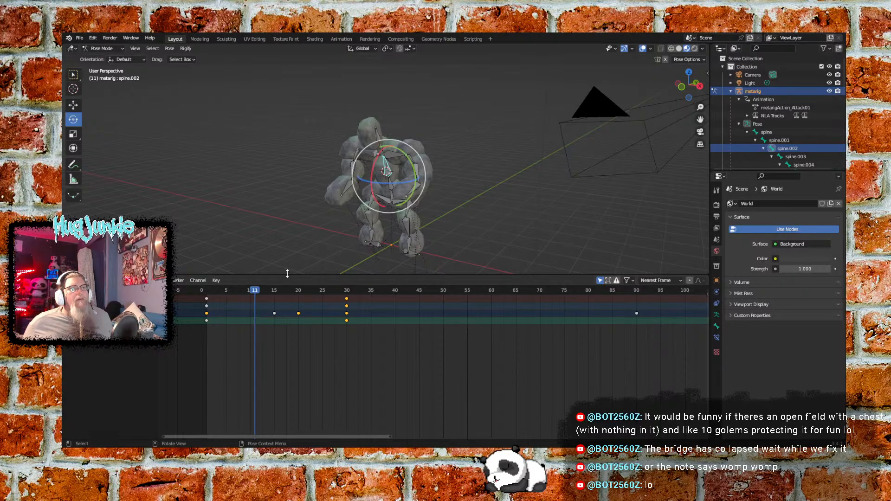
middle_click_drag(285, 212, 305, 228)
mouse_move(253, 290)
left_mouse_down()
mouse_move(213, 292)
mouse_move(323, 291)
mouse_move(226, 300)
mouse_move(296, 297)
mouse_move(250, 300)
left_mouse_up()
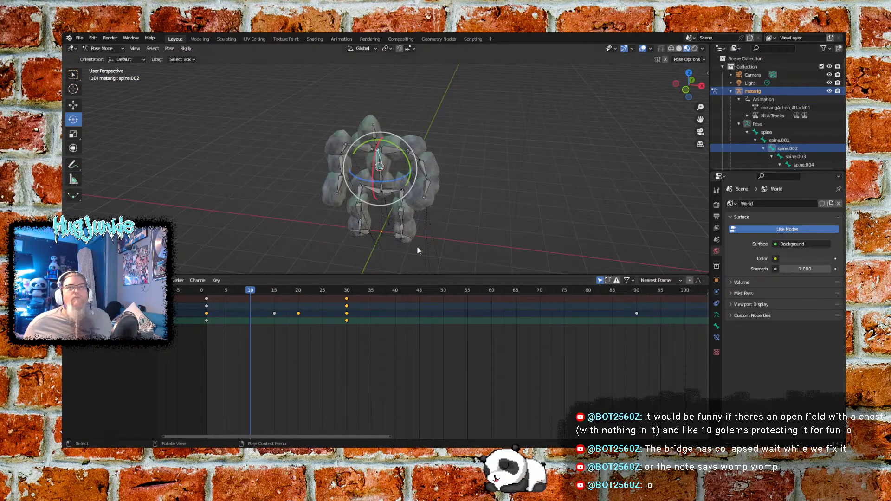
- Play the attack from the beginning in top view twice to review the arm swing and torso twist from above
left_click(688, 74)
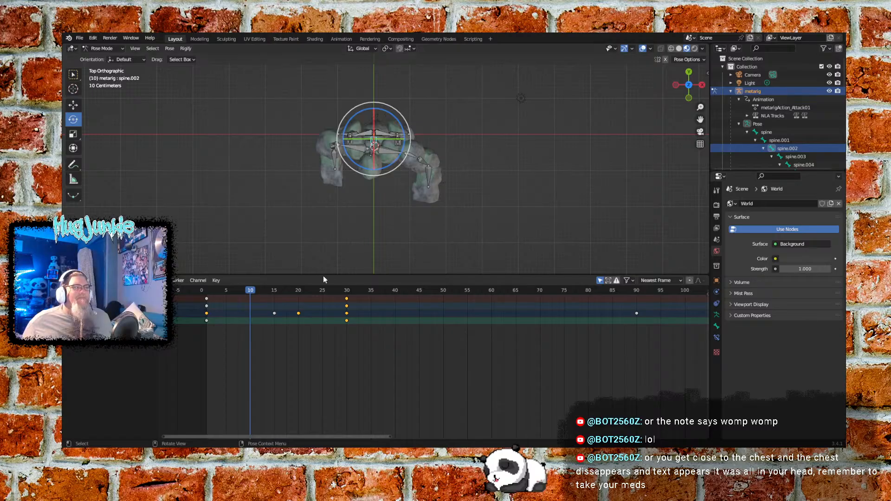
left_click_drag(251, 292, 216, 298)
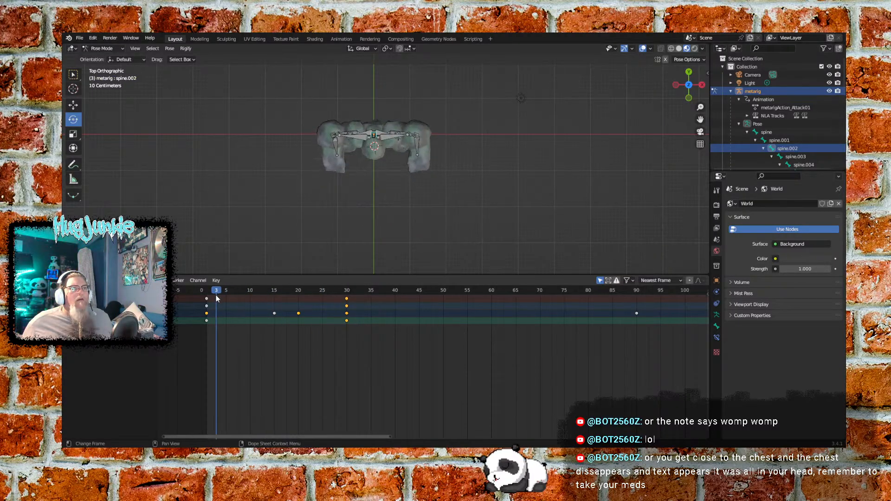
key("space")
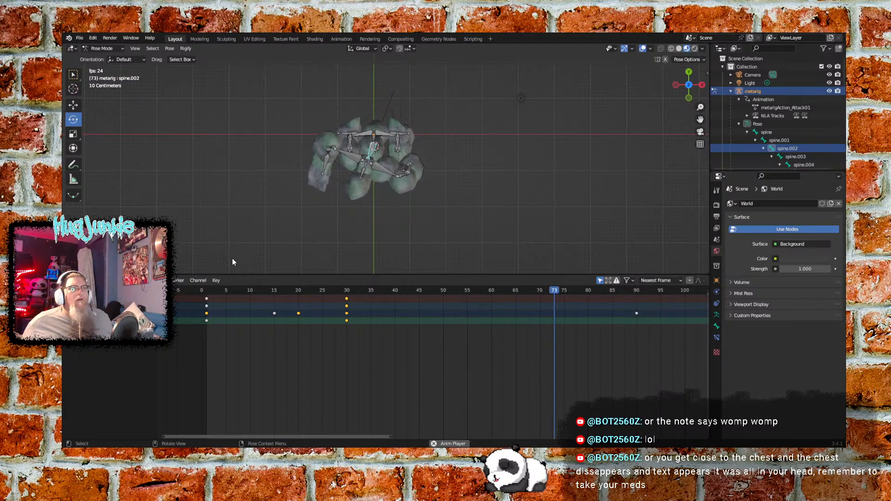
key("space")
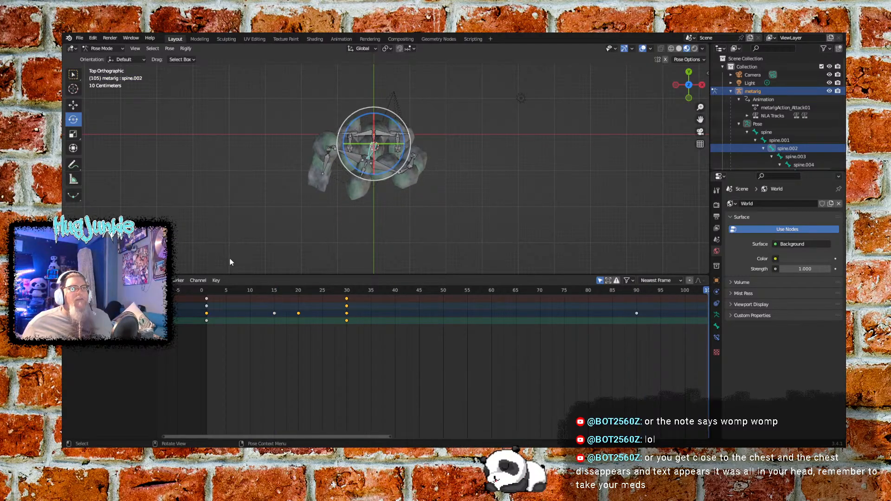
key("shift+Left")
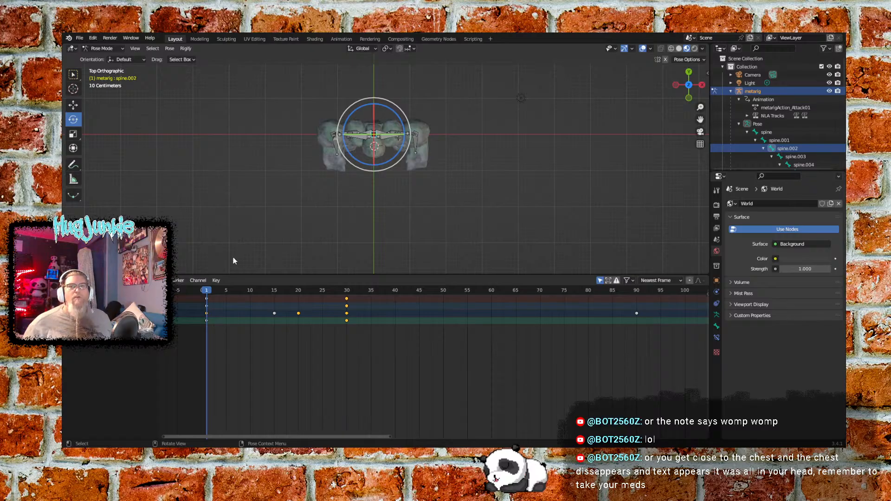
key("space")
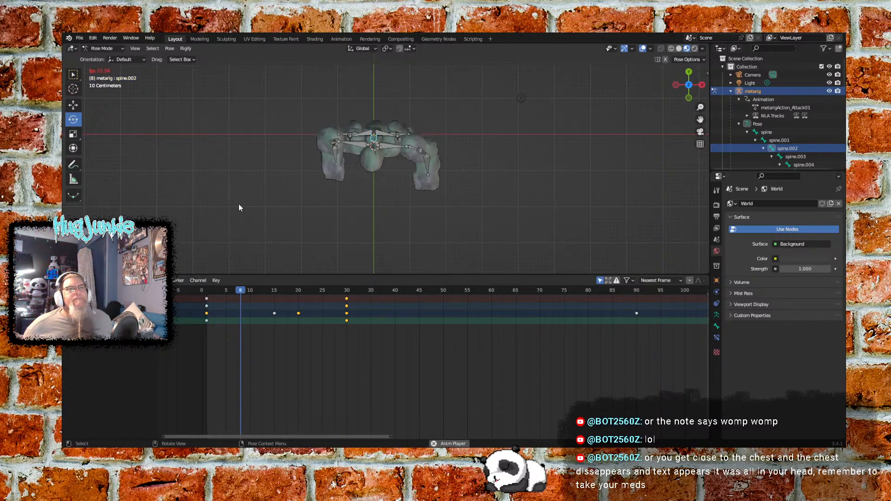
key("space")
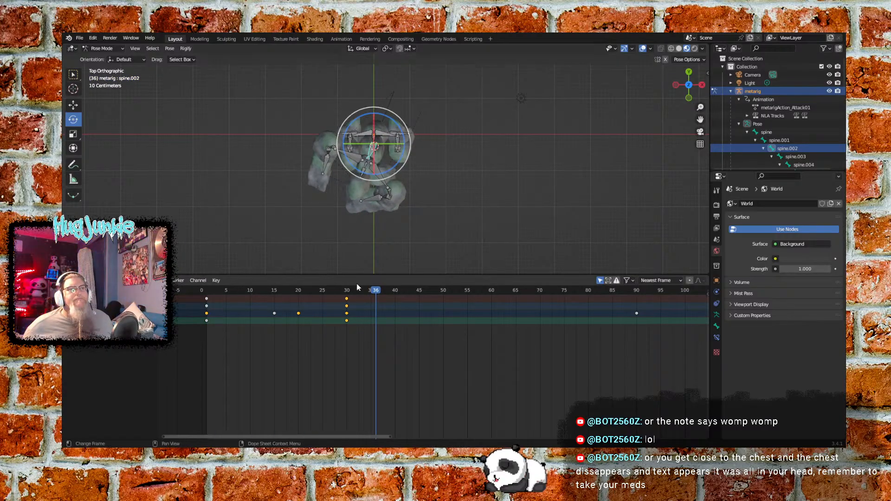
- Check the poses at frames 30 and 60, and return to frame 1 in a front perspective view
left_click_drag(261, 278, 345, 277)
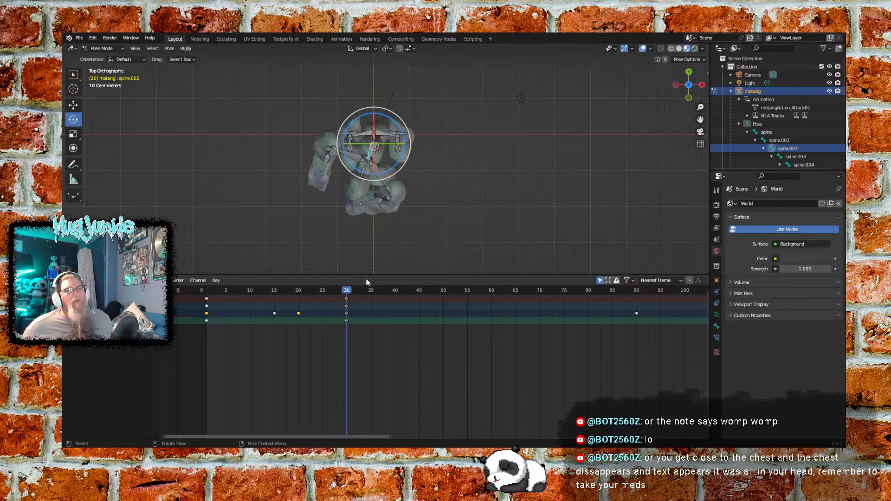
left_click_drag(350, 294, 493, 297)
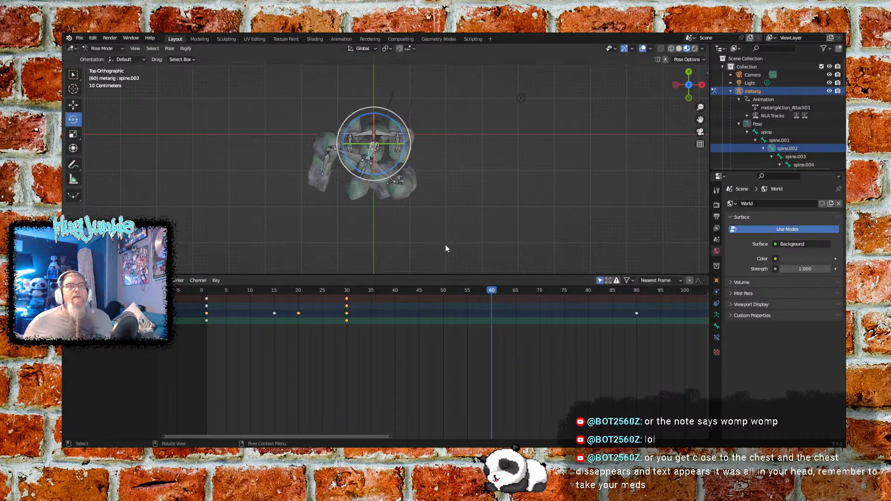
middle_click_drag(486, 242, 494, 182)
left_click(211, 288)
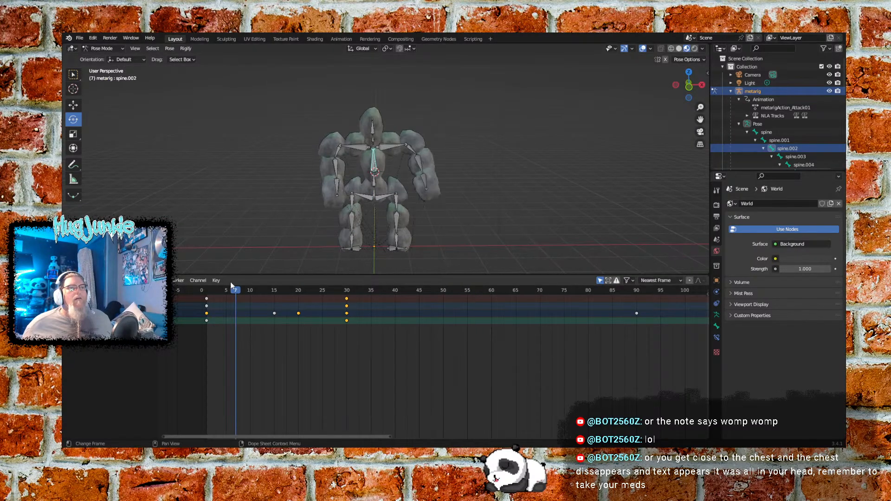
left_click_drag(211, 288, 207, 289)
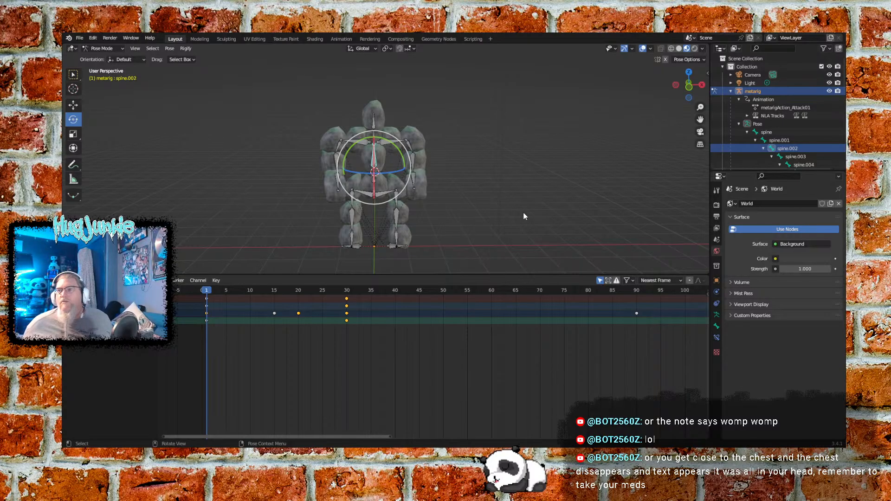
- Move the frame 90 keyframes of the left shoulder, upper arm, forearm and hand to frame 60
middle_click_drag(514, 196, 414, 156)
left_click(394, 144)
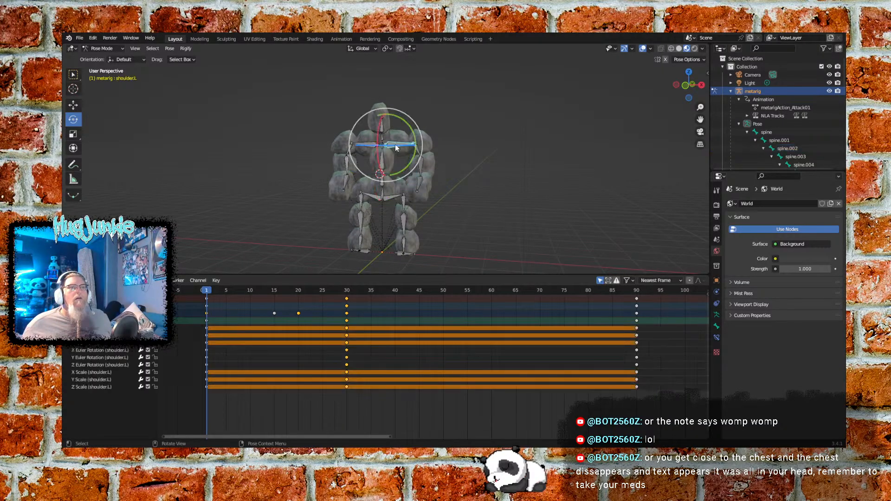
left_click(420, 160, "shift")
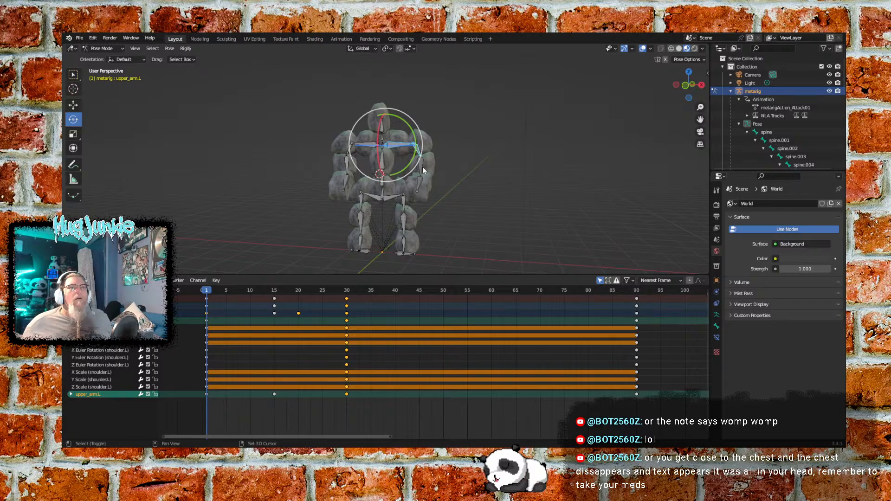
left_click(418, 183, "shift")
left_click(418, 185, "shift")
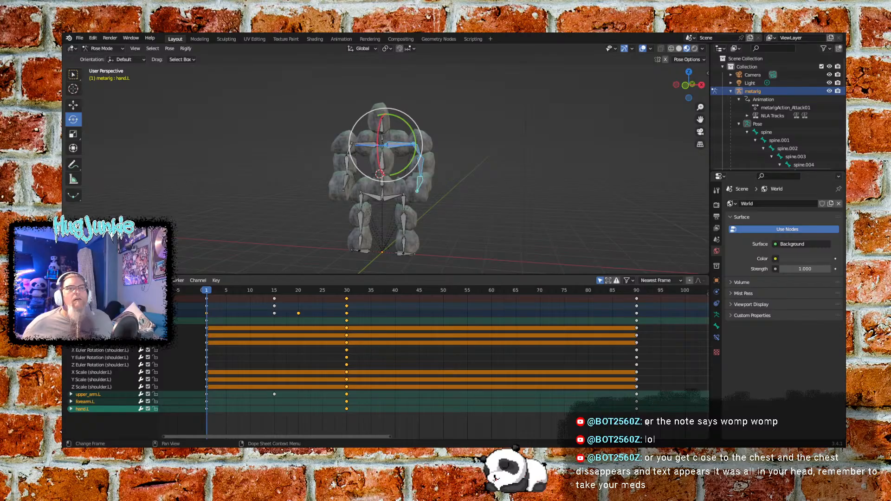
key("b")
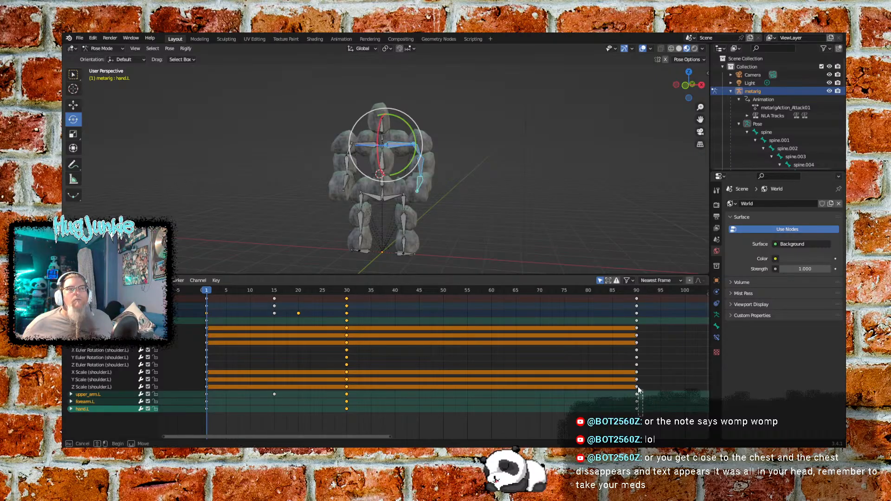
left_click_drag(631, 297, 491, 301)
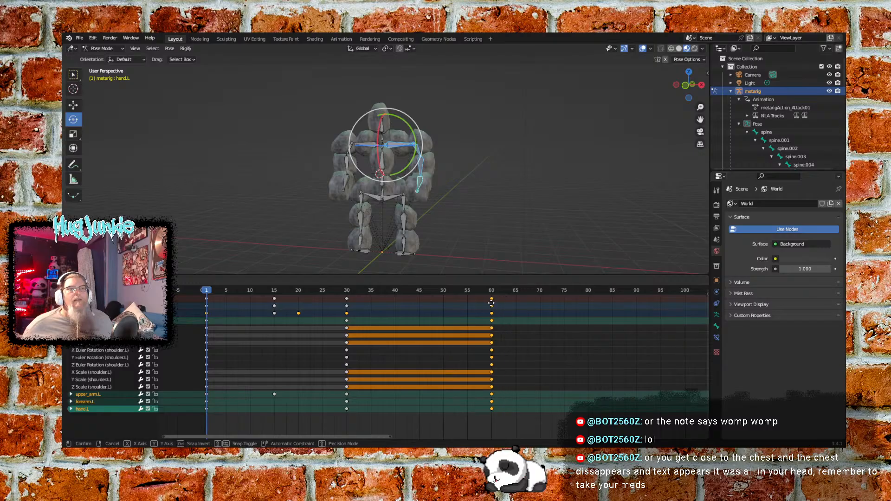
mouse_move(210, 290)
left_mouse_down()
mouse_move(449, 288)
mouse_move(490, 277)
mouse_move(209, 288)
mouse_move(345, 279)
mouse_move(349, 290)
mouse_move(444, 294)
mouse_move(487, 291)
mouse_move(207, 272)
mouse_move(337, 282)
mouse_move(205, 281)
mouse_move(239, 288)
mouse_move(346, 288)
mouse_move(206, 287)
left_mouse_up()
- Select all of the golem's bones and look through their keyframes in the dope sheet
left_click(468, 202)
left_click_drag(486, 93, 294, 269)
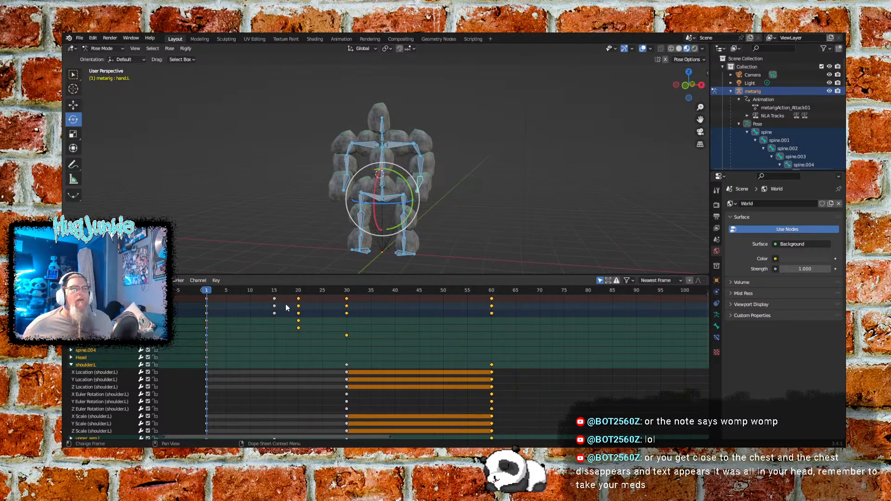
scroll(277, 363, "down", 5)
scroll(278, 361, "up", 5)
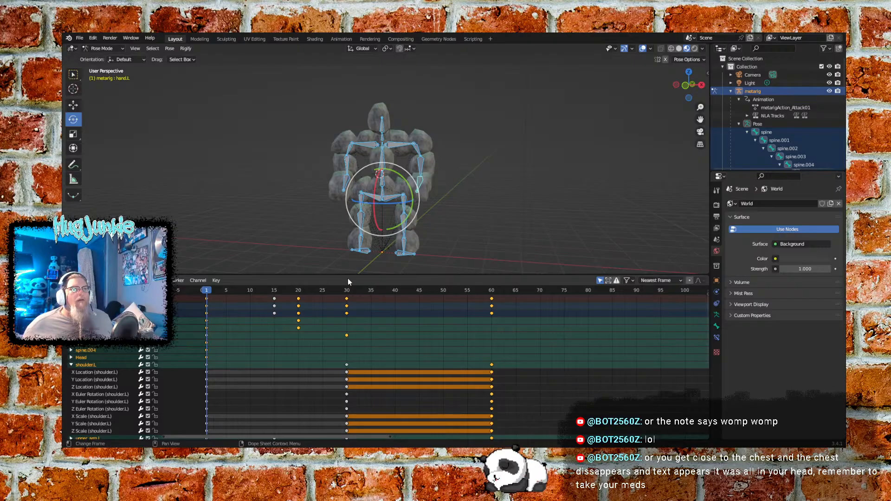
- Select only the spine, head and both arms' bones, and enlarge the dope sheet to show all their channels
left_click_drag(346, 274, 315, 284)
left_click(429, 277)
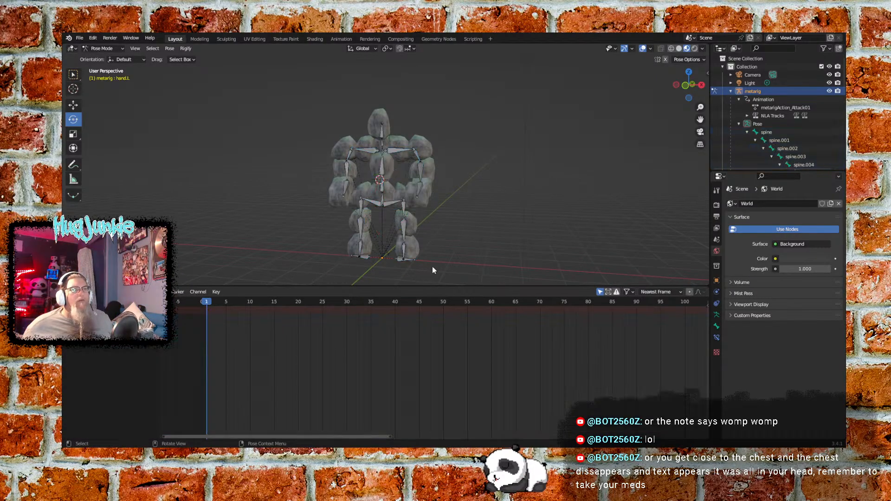
left_click_drag(509, 73, 309, 193)
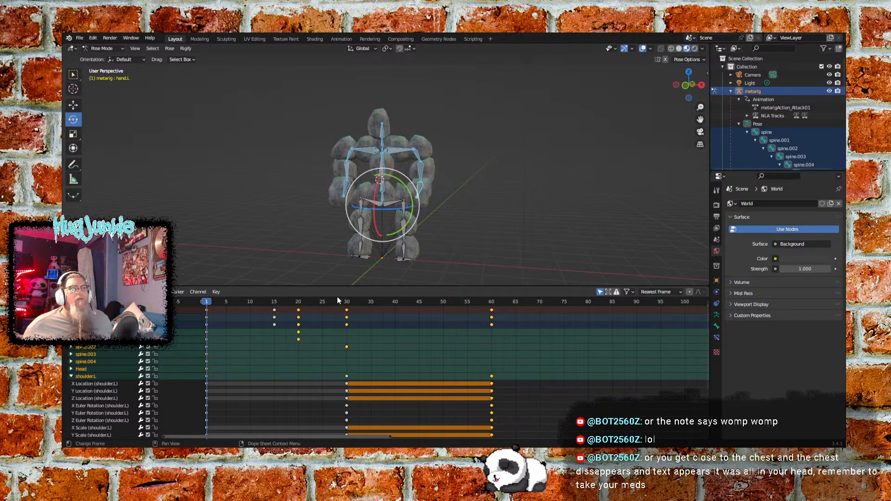
left_click_drag(305, 287, 308, 214)
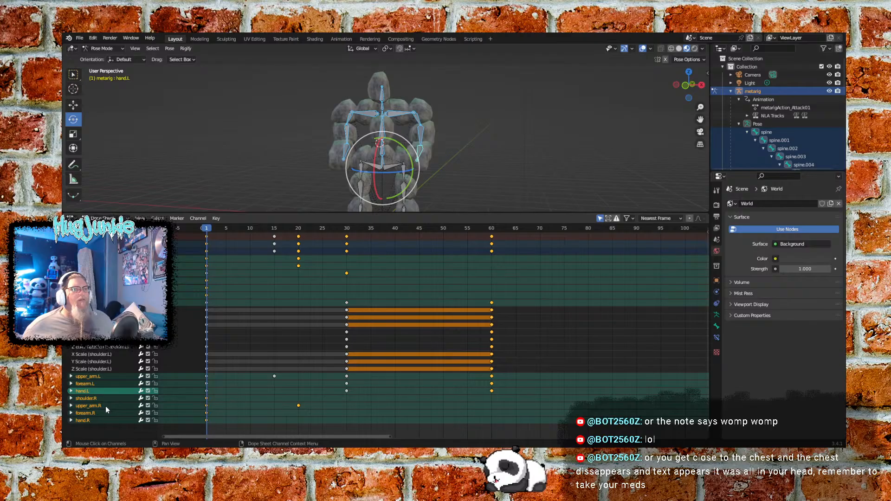
- Try deleting the right upper arm's frame 20 keyframe while checking the pose at frame 20, then undo the deletion
left_click(306, 397)
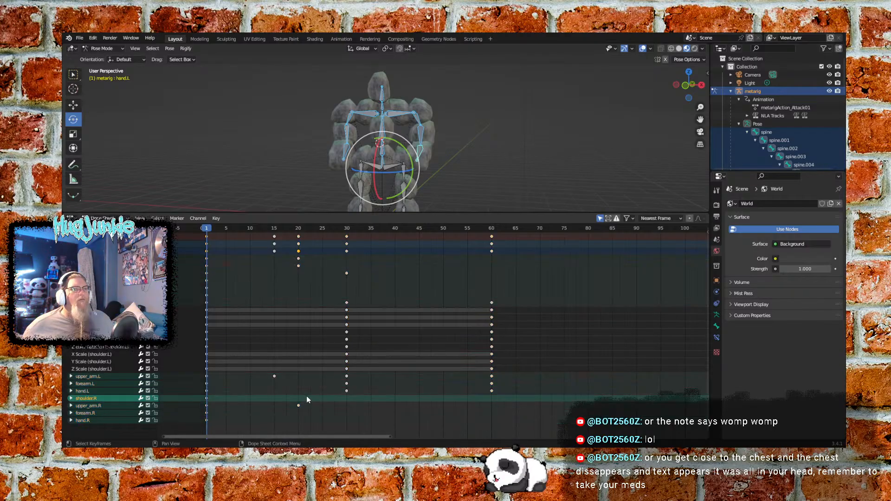
left_click(298, 406)
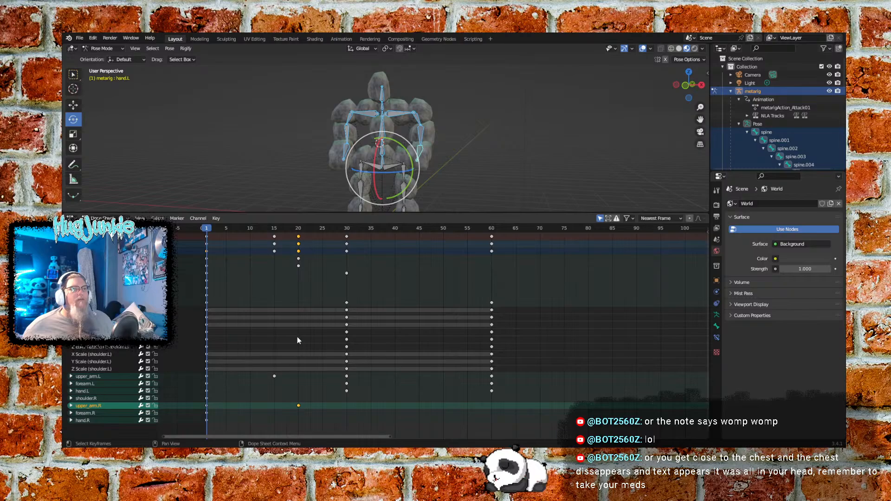
left_click_drag(224, 233, 201, 278)
left_click_drag(201, 230, 299, 302)
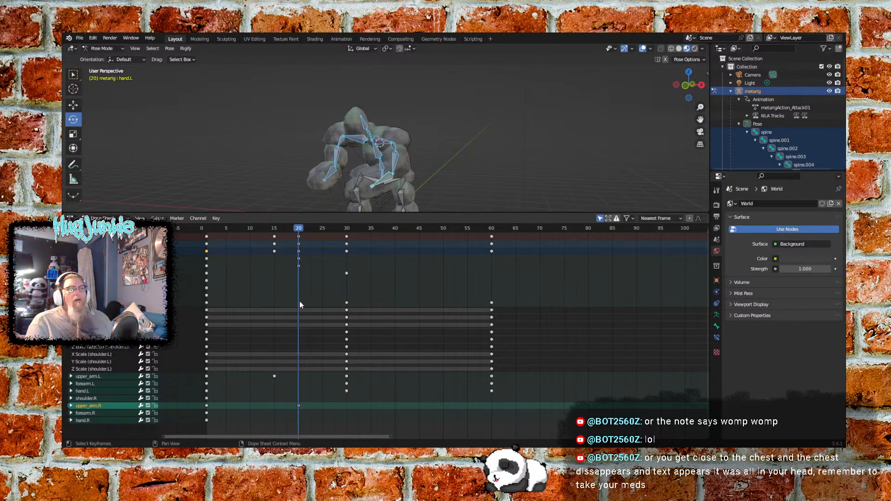
left_click(315, 391)
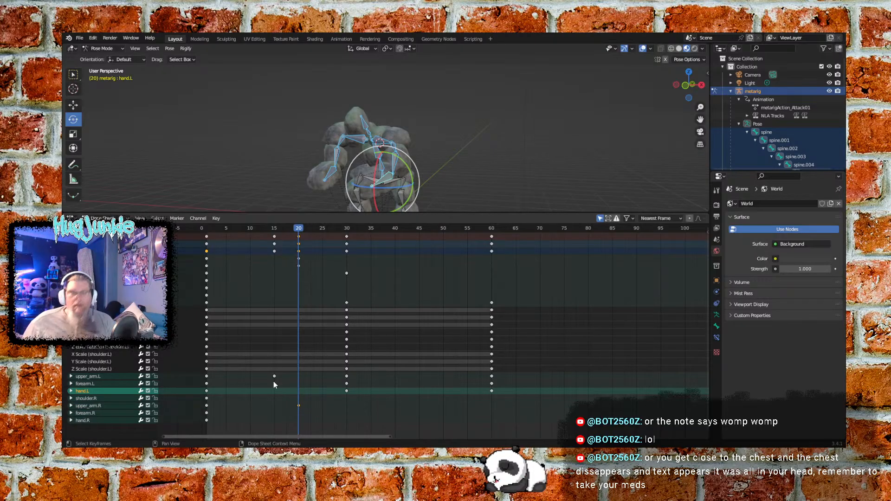
key("Delete")
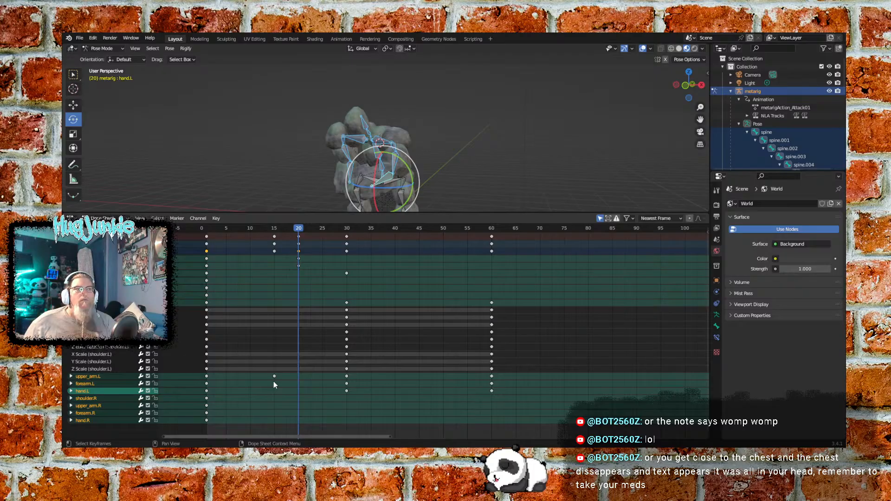
key("ctrl+z")
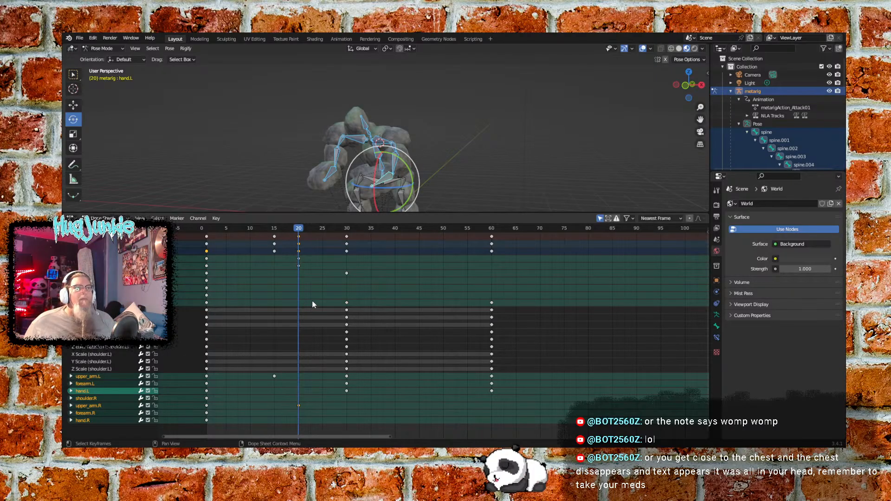
- Expand the right upper arm's channels, return to frame 1, and delete that bone's keyframe at frame 20
left_click(305, 399)
left_click(298, 405)
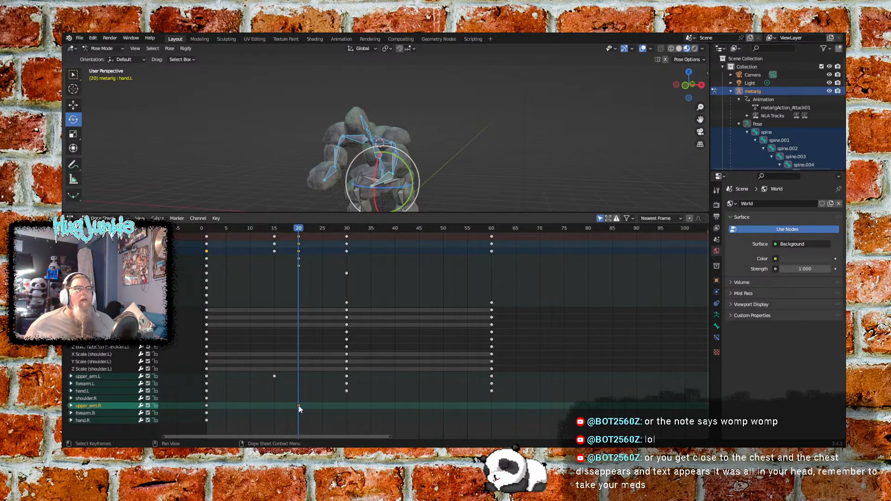
left_click(71, 405)
scroll(116, 369, "down", 4)
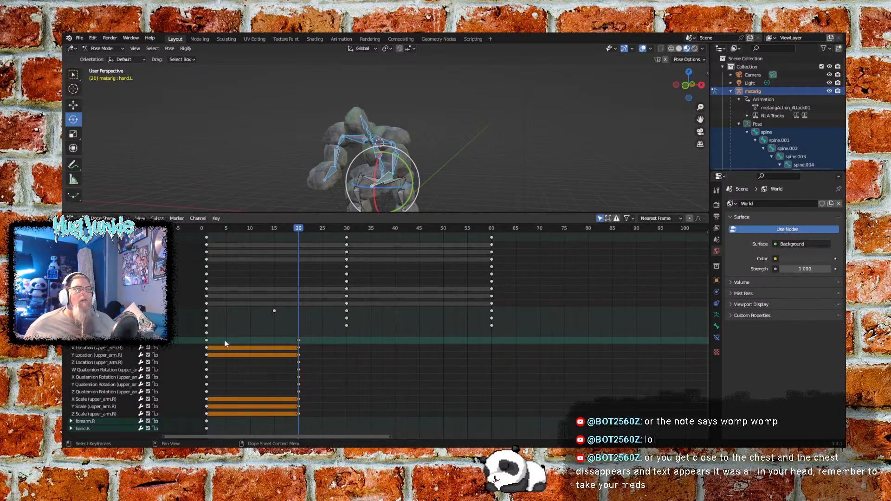
left_click_drag(299, 228, 207, 250)
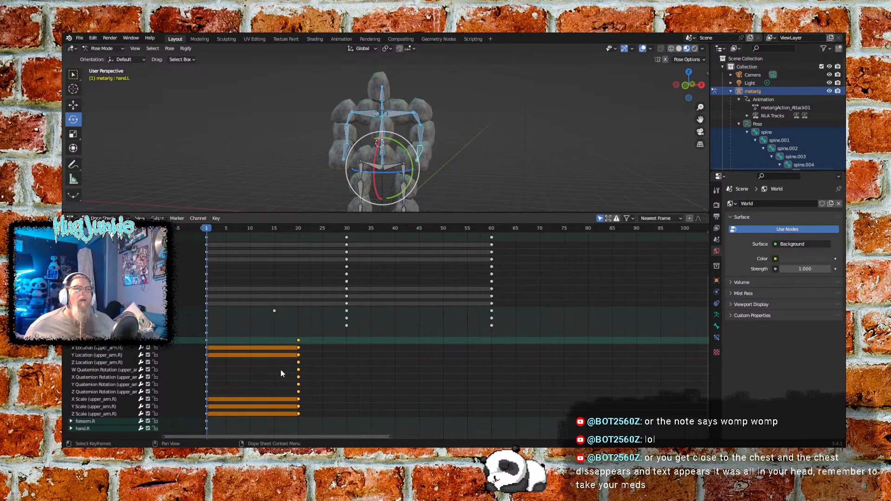
left_click(321, 362)
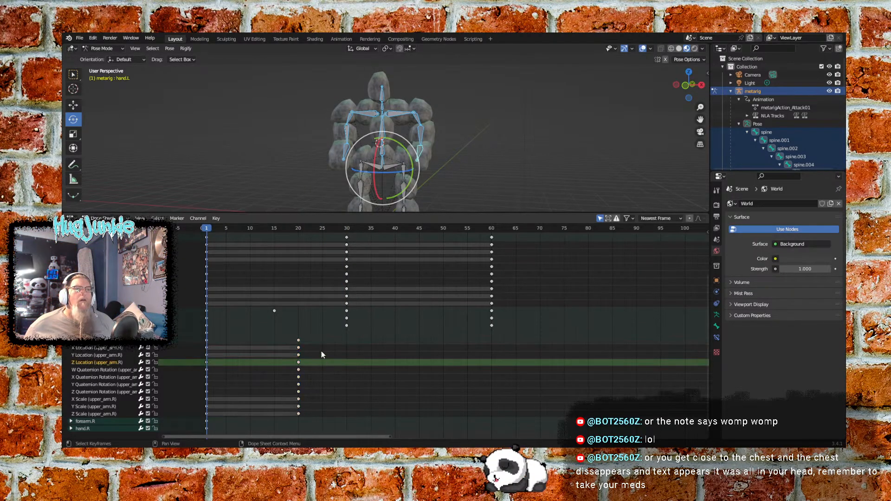
left_click(298, 342)
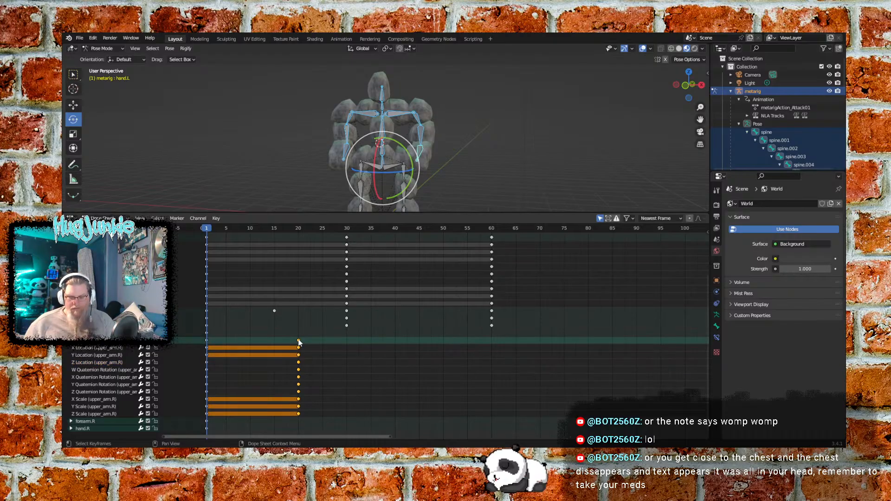
key("Delete")
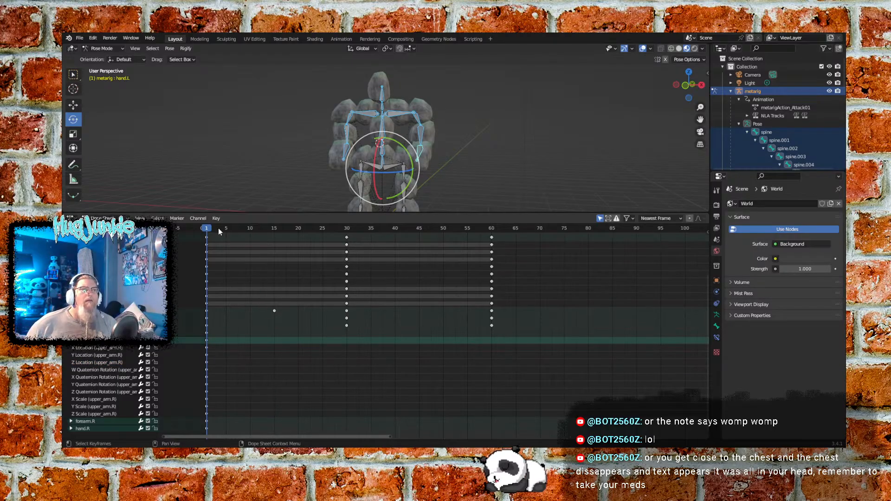
- Scrub the attack animation to frame 30 to check the pose, and return to frame 1
left_click_drag(209, 230, 346, 241)
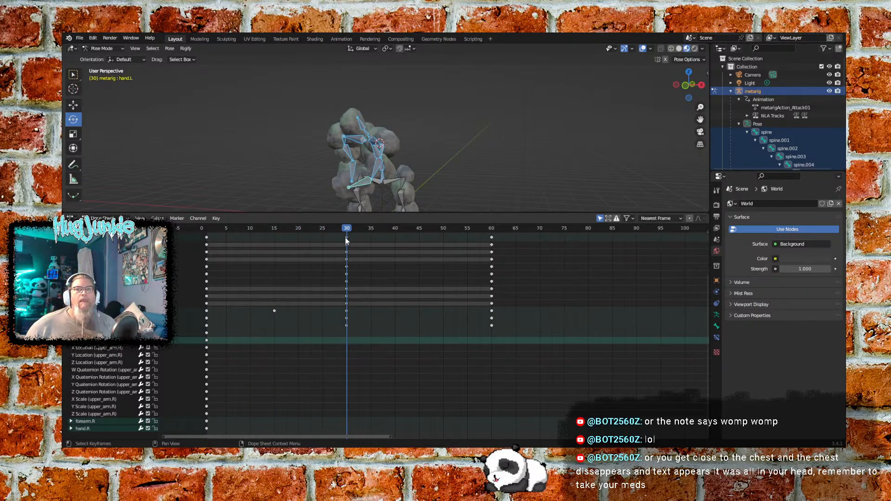
left_click_drag(345, 240, 209, 237)
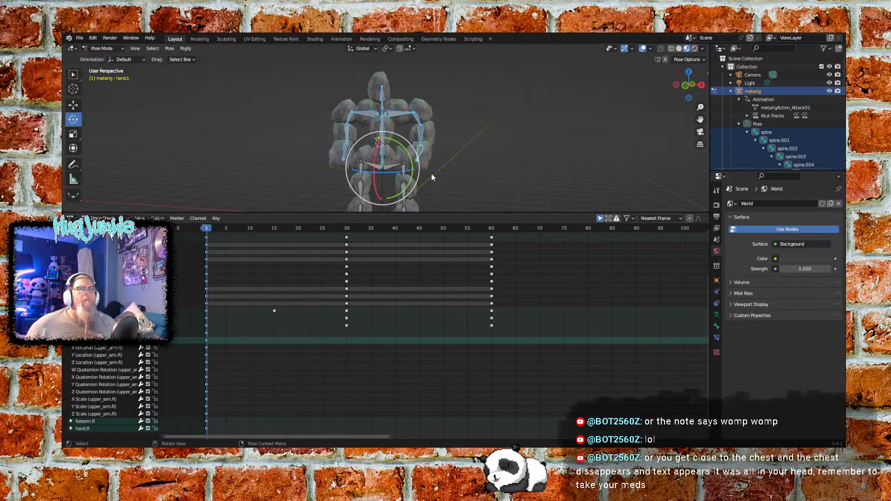
scroll(254, 285, "down", 3)
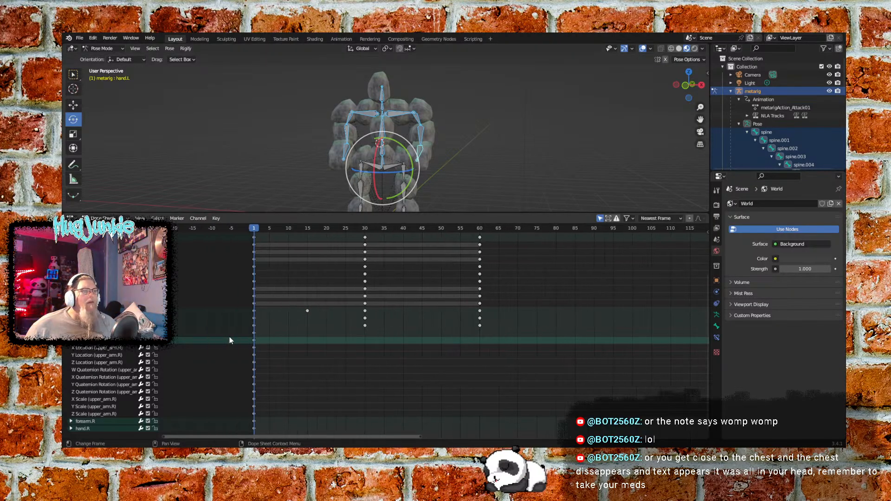
- Collapse the expanded bone channels in the Dope Sheet and enlarge the 3D viewport above it
left_click(71, 340)
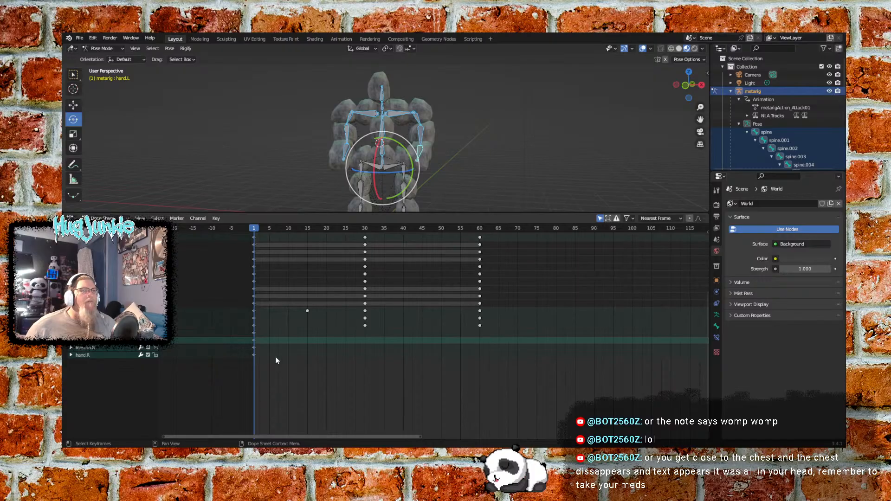
scroll(269, 355, "up", 3)
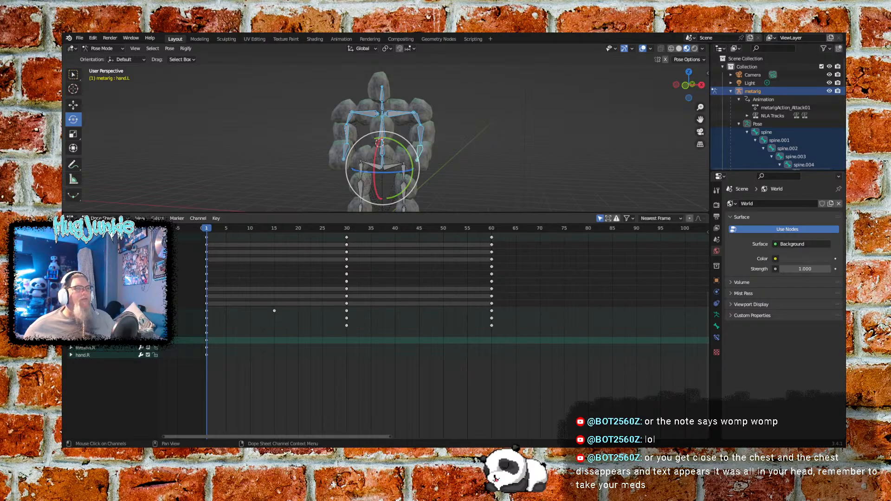
left_click(71, 237)
scroll(295, 286, "up", 2)
scroll(295, 287, "down", 3)
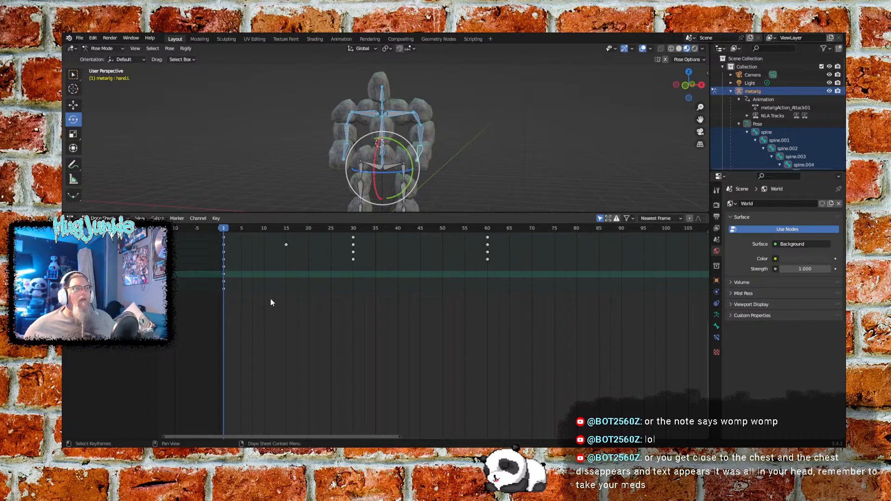
middle_click_drag(272, 310, 272, 394)
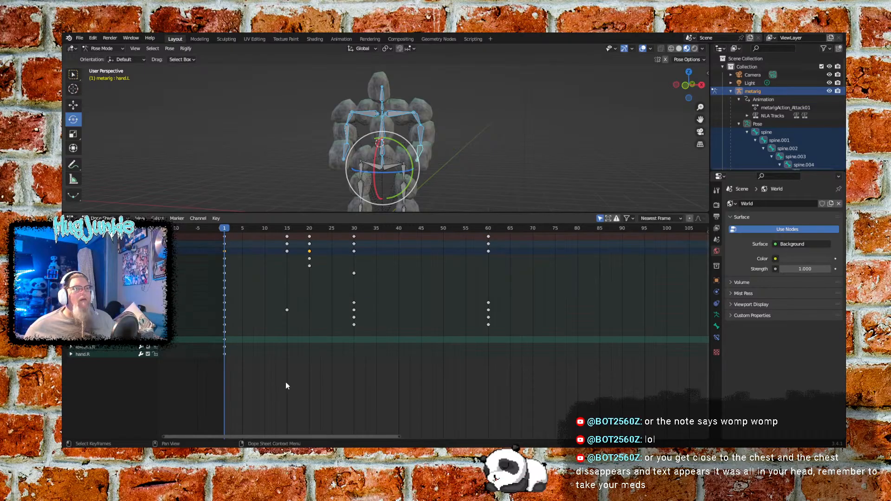
left_click_drag(284, 212, 278, 273)
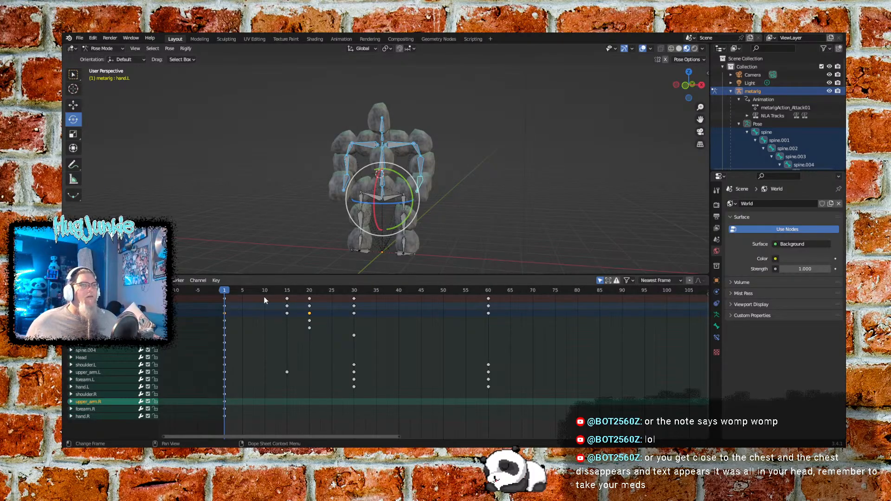
- Scrub the attack animation between frames 1 and 15 to examine the upper_arm.L movement
left_click_drag(234, 292, 284, 293)
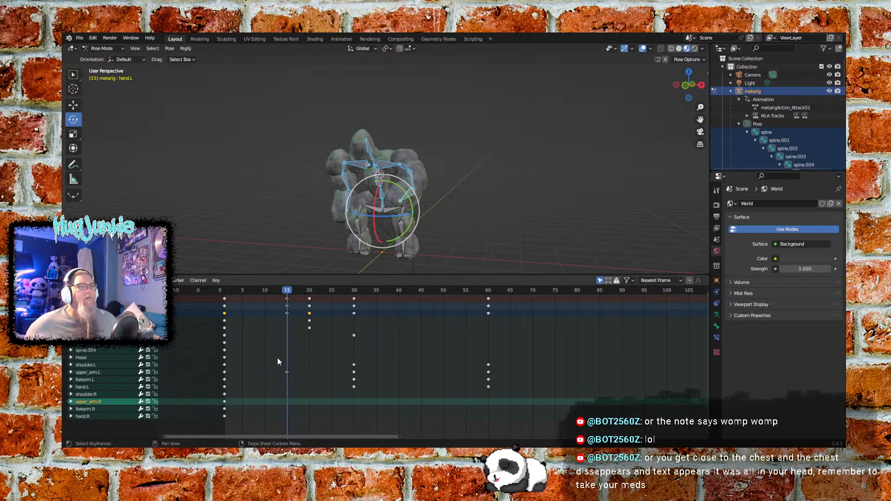
left_click(118, 372)
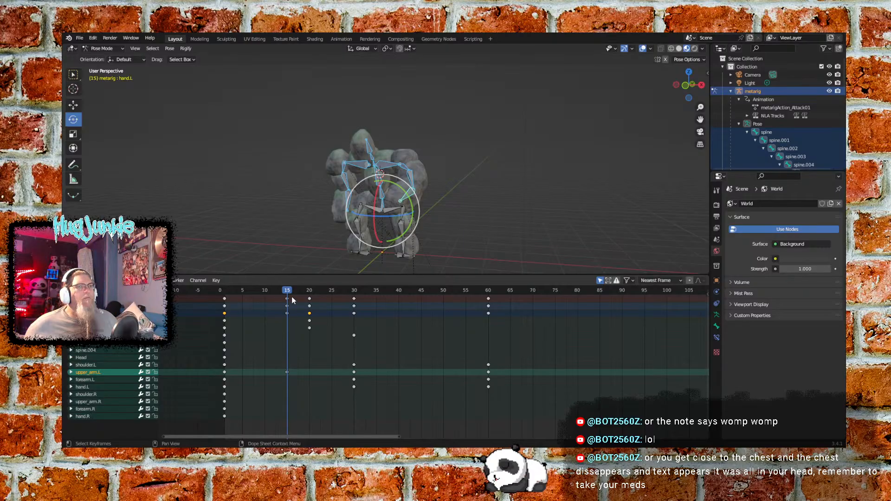
left_click(277, 292)
left_click_drag(276, 293, 242, 300)
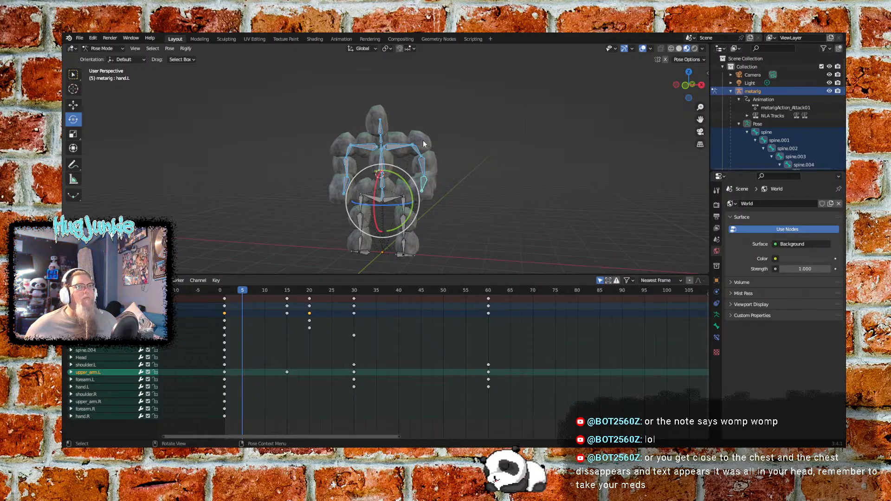
left_click_drag(242, 295, 288, 303)
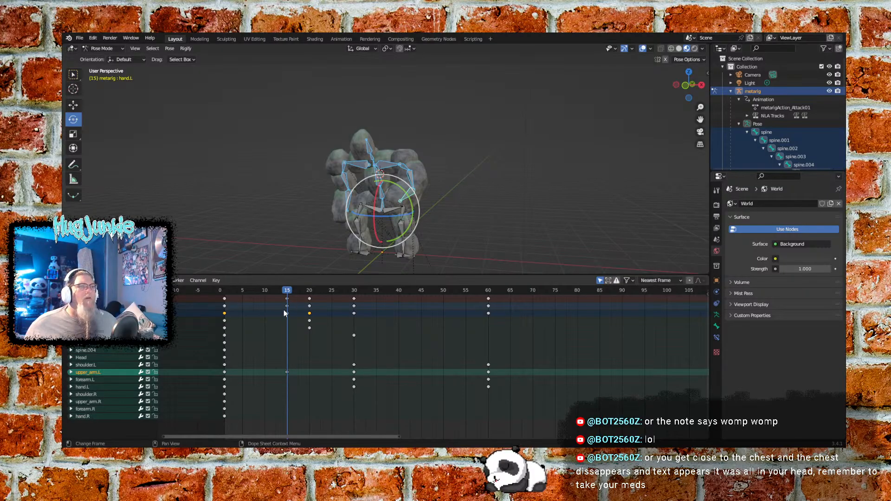
- Select both upper arm bones and scrub from frame 15 to 21 and back to frame 2 to compare their keyframes
left_click(497, 184)
left_click(405, 167)
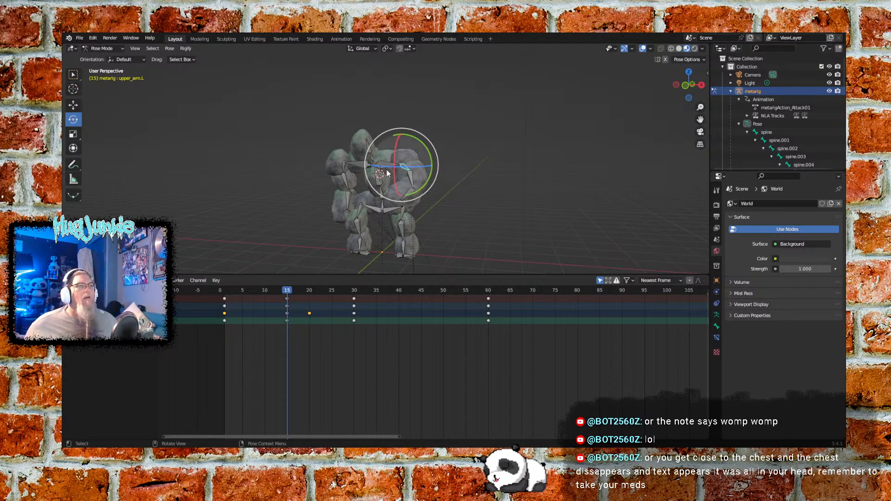
left_click(344, 171, "shift")
left_click_drag(277, 290, 313, 291)
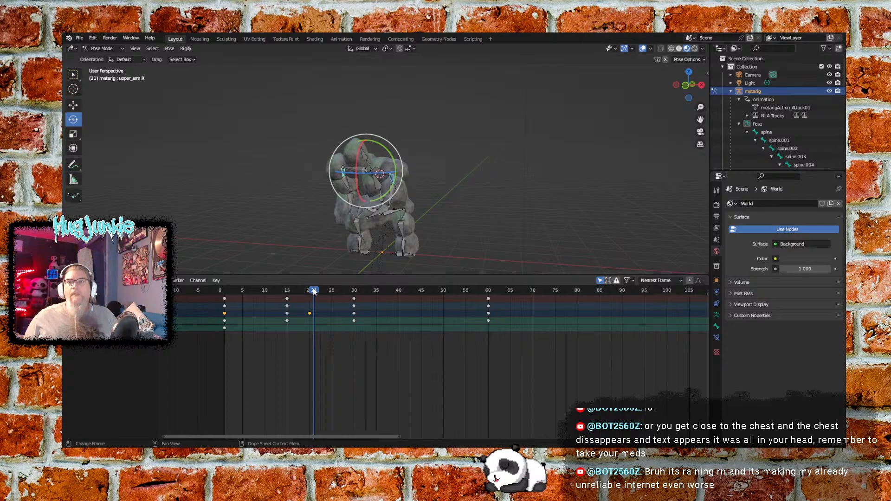
left_click_drag(314, 295, 229, 293)
- Select all the upper-body bones and scrub up to frame 45 to review the attack poses at frames 15, 20, 30 and 45
left_click(473, 143)
left_click_drag(494, 84, 313, 194)
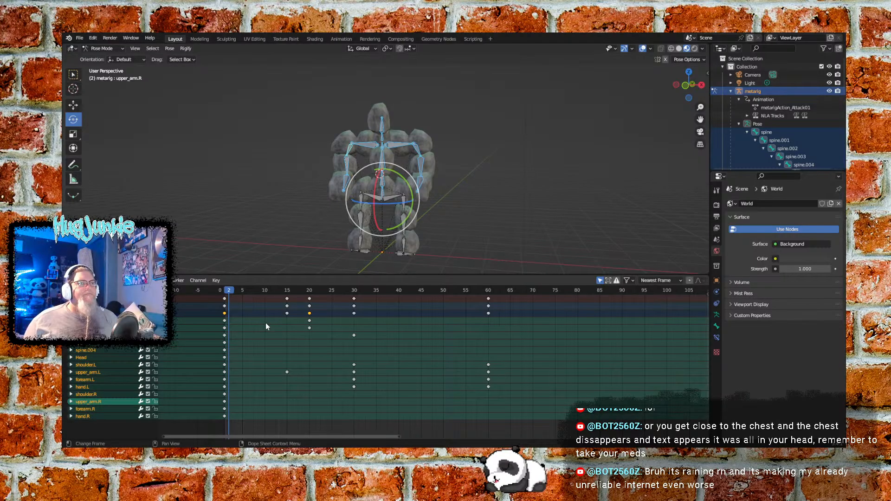
left_click_drag(228, 297, 287, 291)
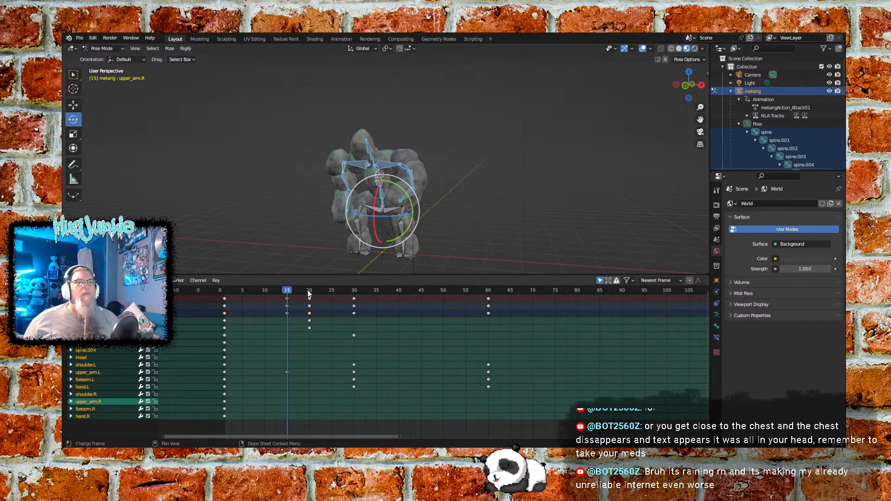
left_click_drag(293, 290, 310, 291)
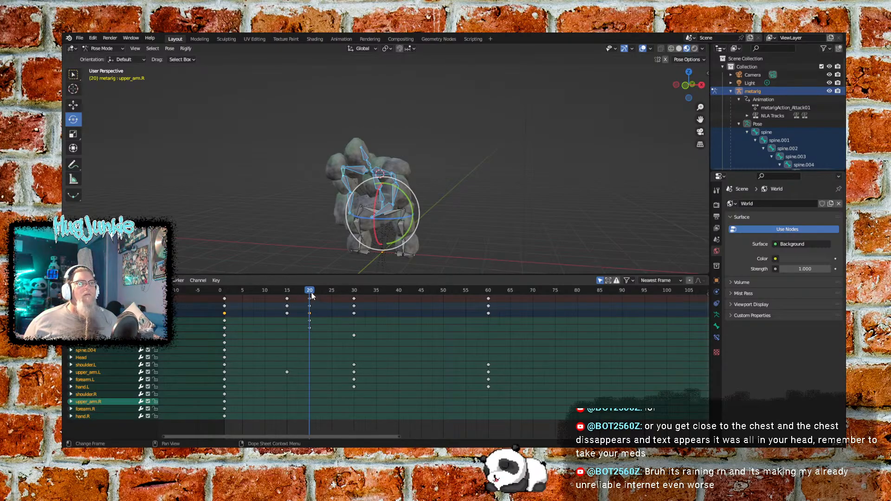
left_click_drag(310, 291, 355, 291)
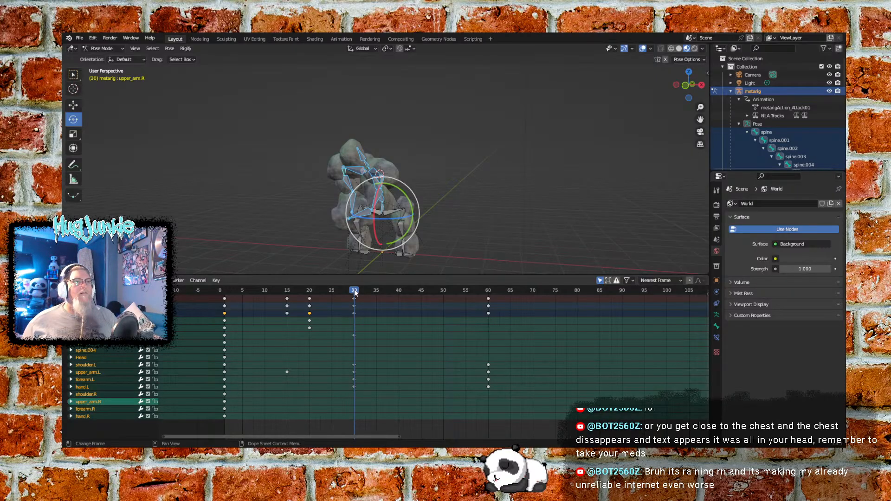
left_click_drag(354, 289, 285, 299)
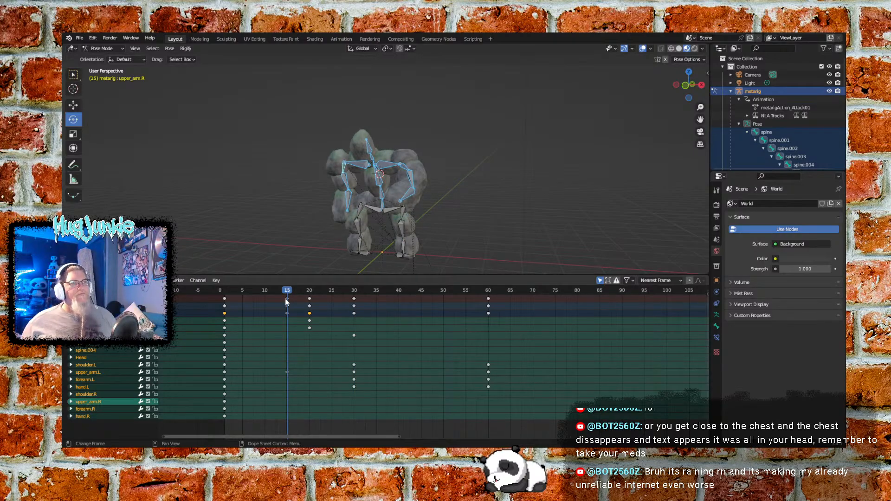
left_click_drag(285, 301, 352, 301)
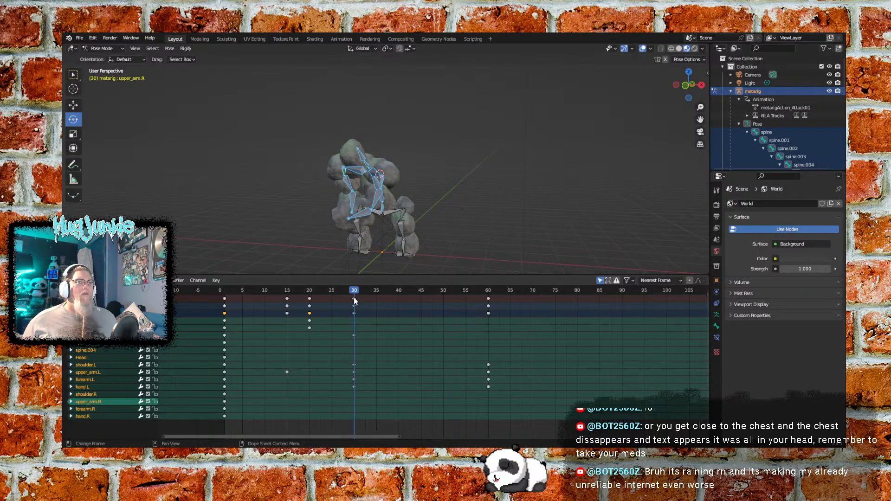
left_click_drag(354, 300, 286, 310)
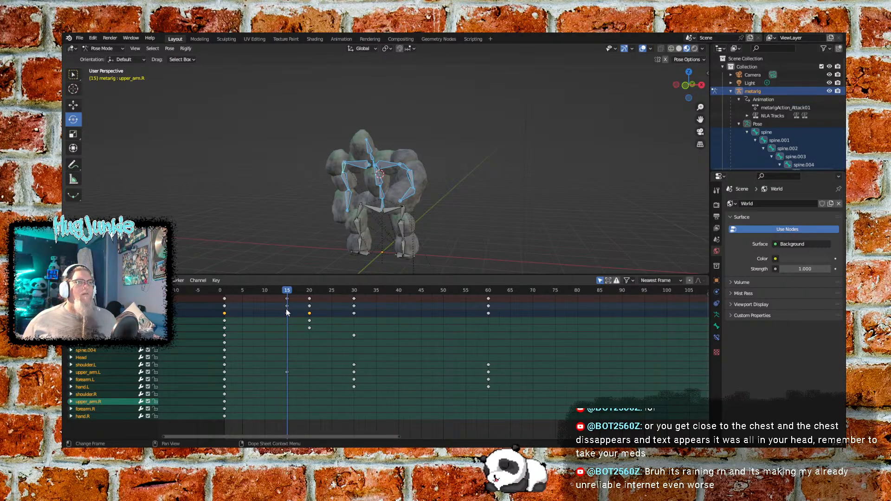
left_click_drag(286, 310, 421, 299)
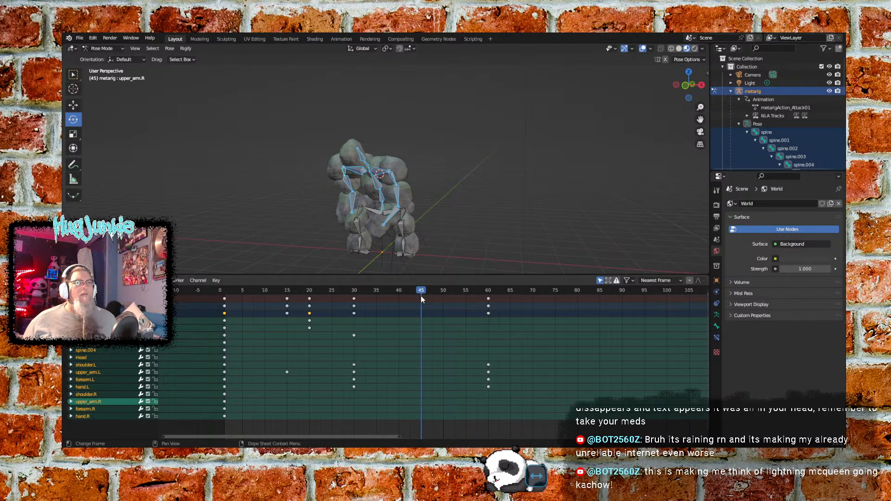
mouse_move(421, 299)
left_mouse_down()
mouse_move(241, 297)
mouse_move(402, 297)
mouse_move(423, 283)
left_mouse_up()
left_click_drag(371, 297, 402, 297)
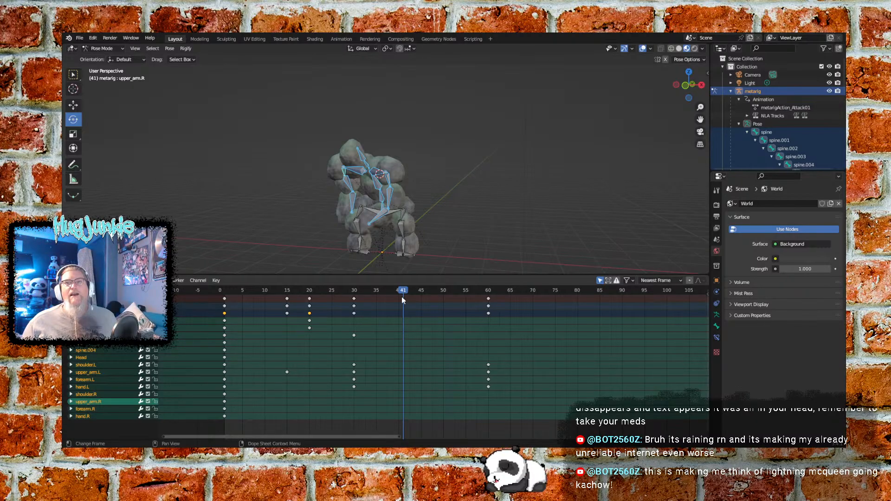
left_click_drag(402, 297, 420, 312)
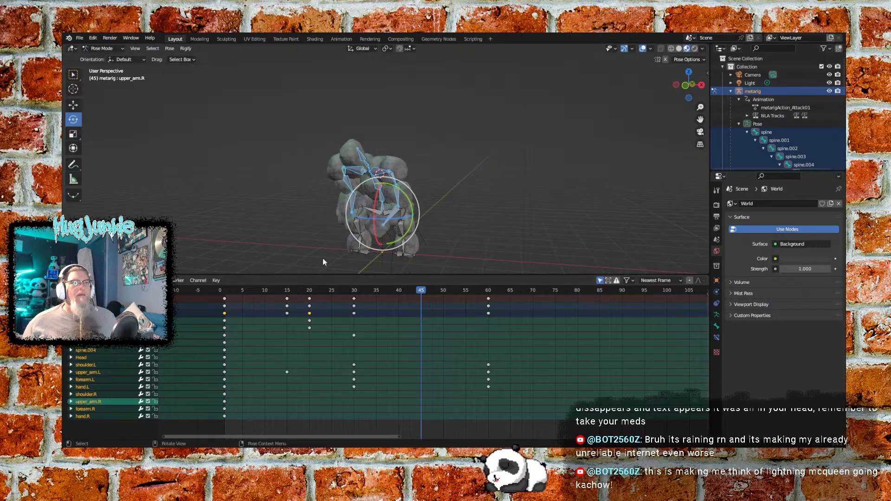
- Select only the upper_arm.R bone and display its bone transform properties
mouse_move(294, 239)
middle_mouse_down()
mouse_move(298, 245)
mouse_move(297, 226)
middle_mouse_up()
left_click(297, 225)
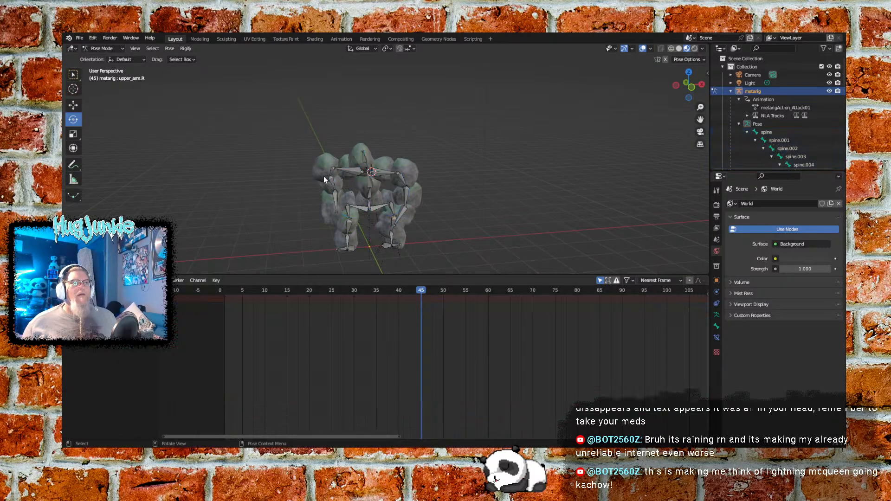
left_click(333, 174)
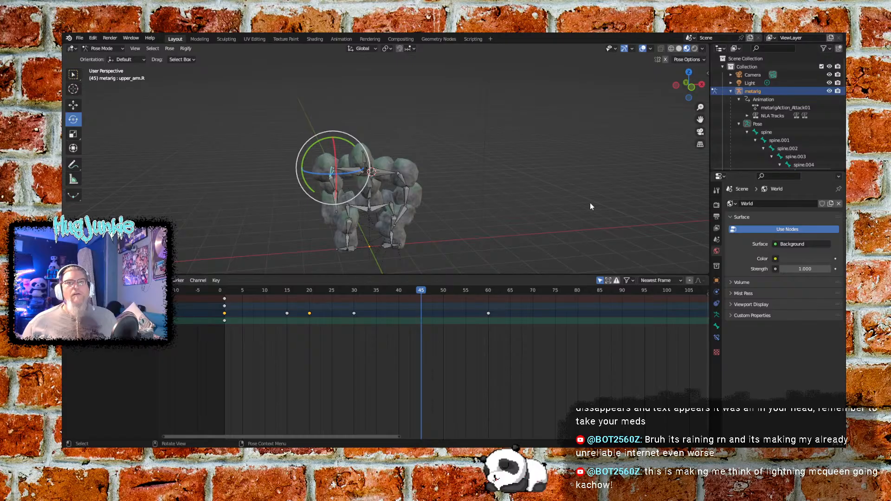
left_click(716, 205)
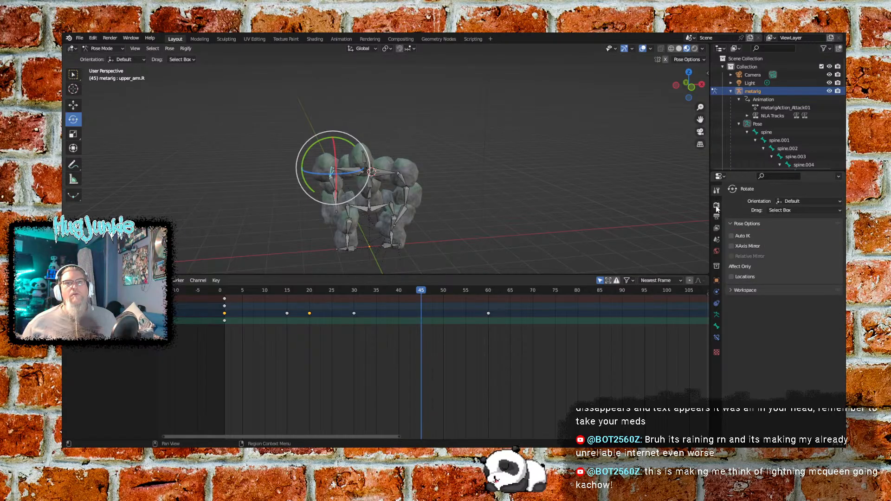
left_click(716, 228)
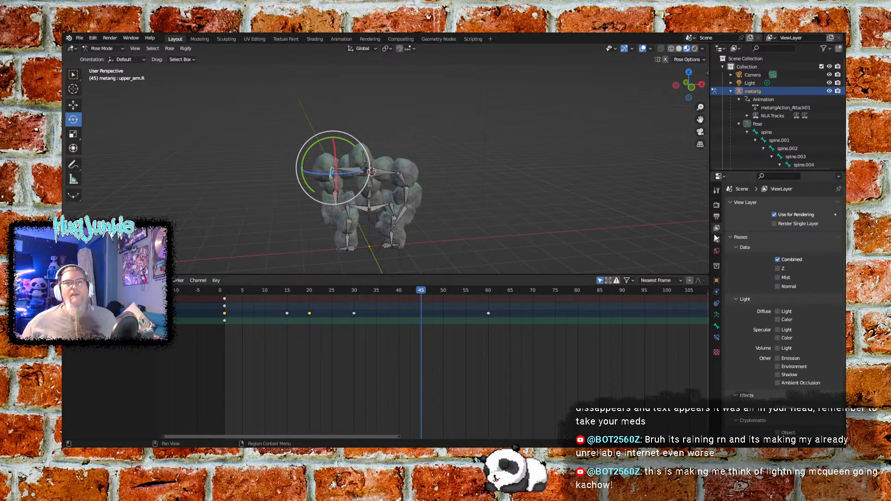
left_click(716, 304)
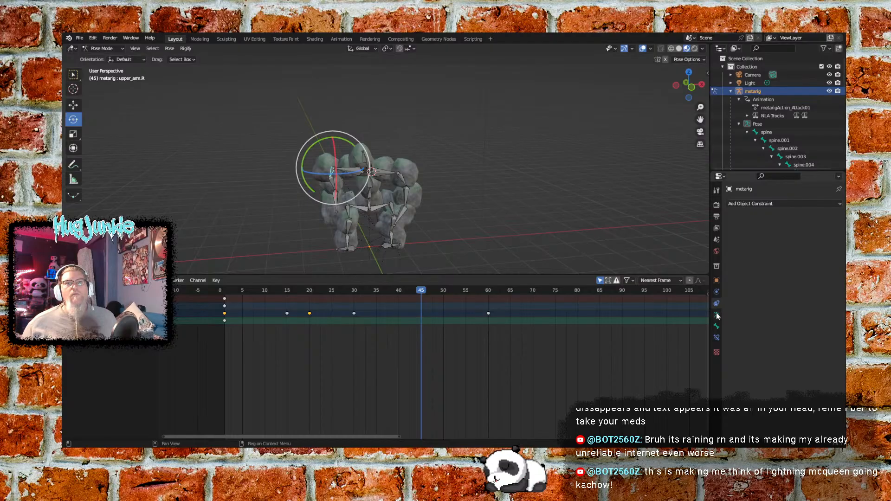
left_click(716, 315)
left_click(718, 327)
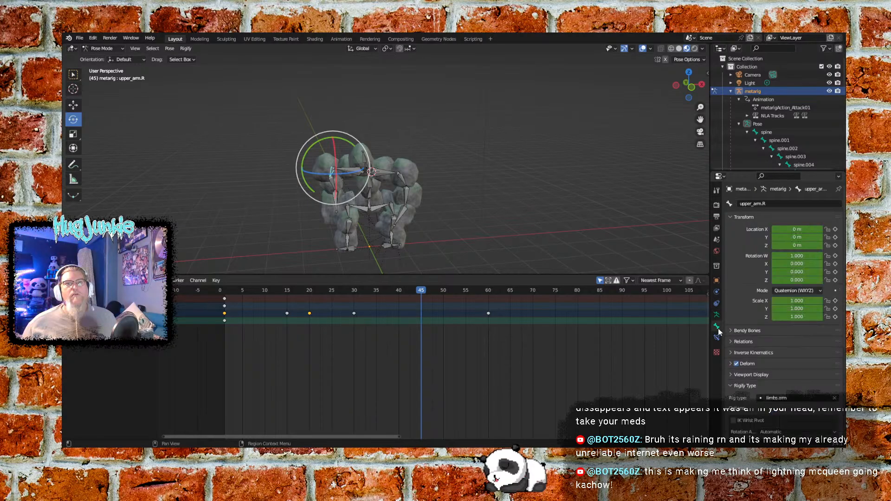
- Compare the rotation values of upper_arm.L and upper_arm.R at frame 1, and inspect upper_arm.L at frame 15
left_click(528, 201)
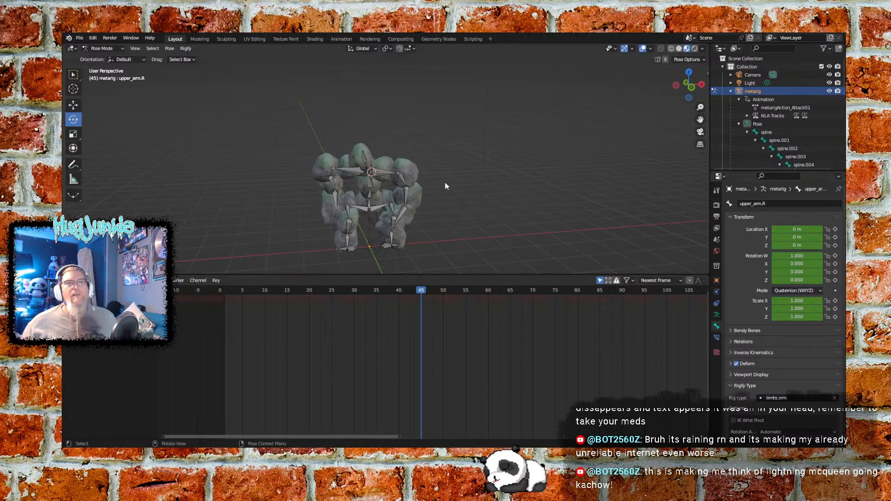
left_click(400, 176)
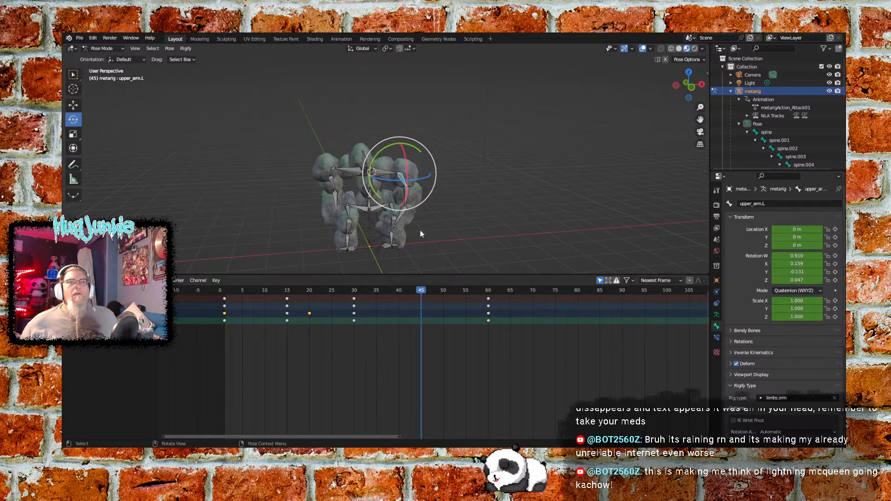
left_click_drag(419, 290, 226, 300)
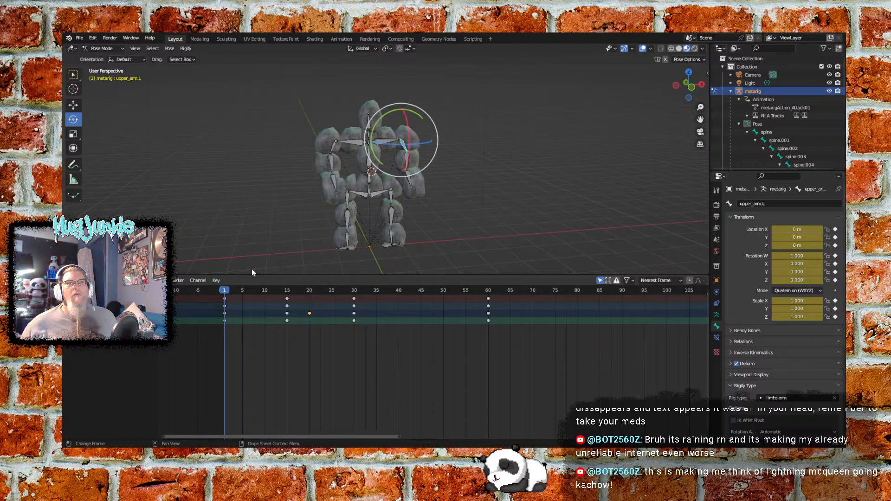
left_click(334, 150)
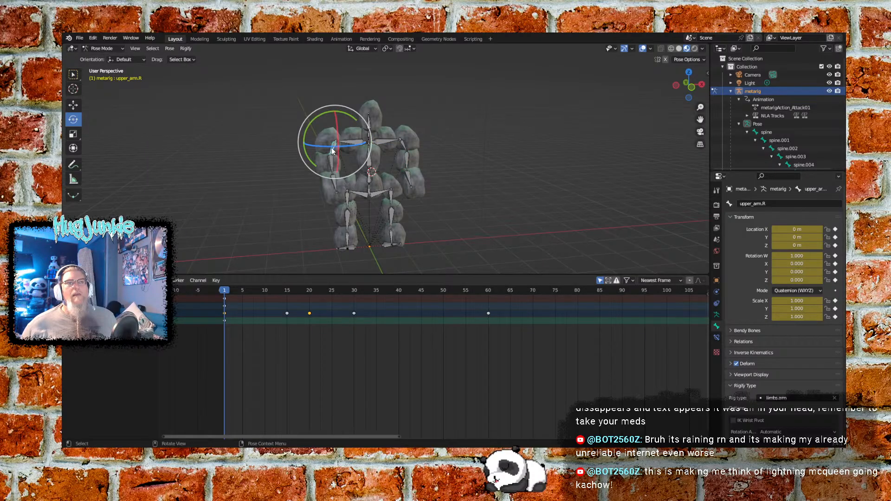
left_click_drag(225, 290, 287, 291)
left_click(401, 143)
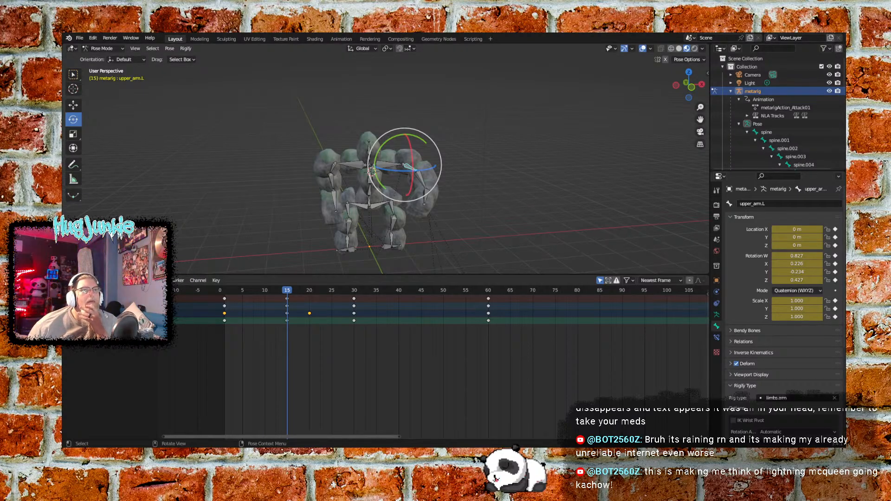
- Select upper_arm.R and set its quaternion rotation at frame 15 to W 0.827 and X 0.226
left_click(334, 168)
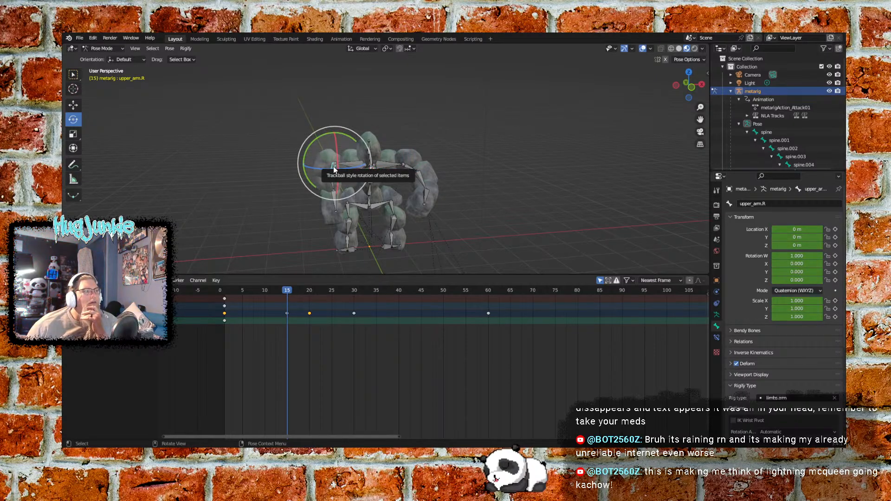
left_click(813, 256)
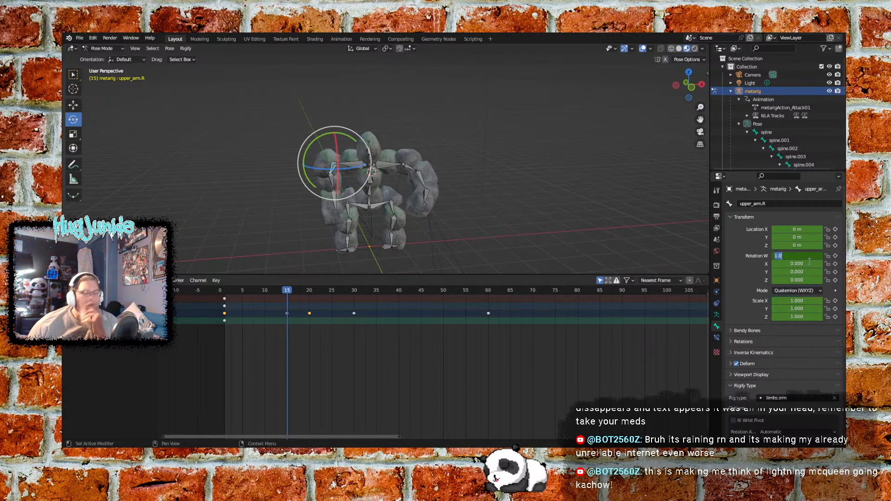
type("0")
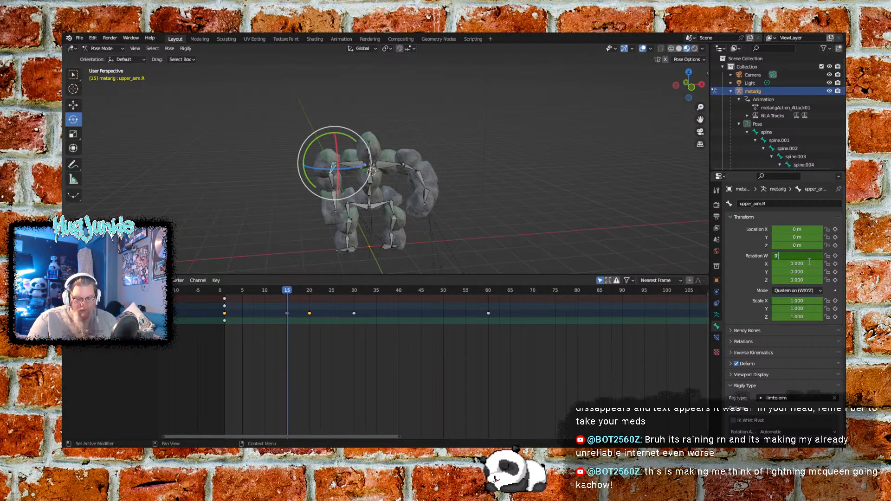
type(".827")
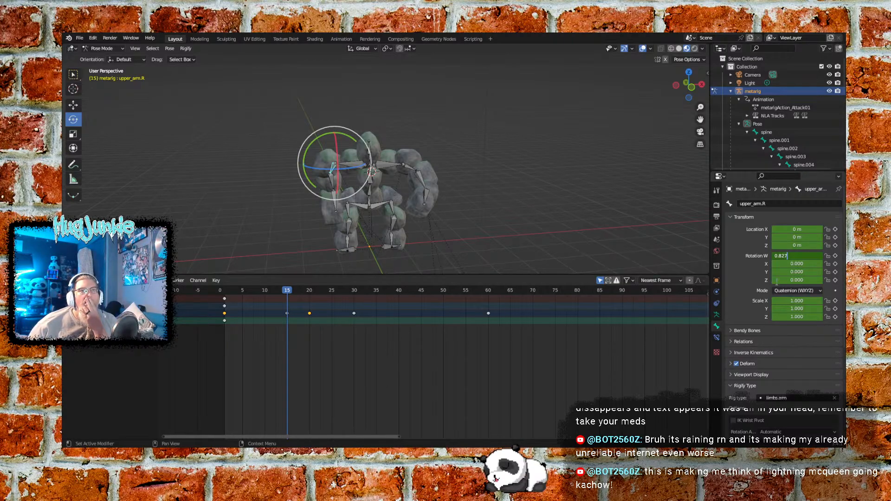
key("Return")
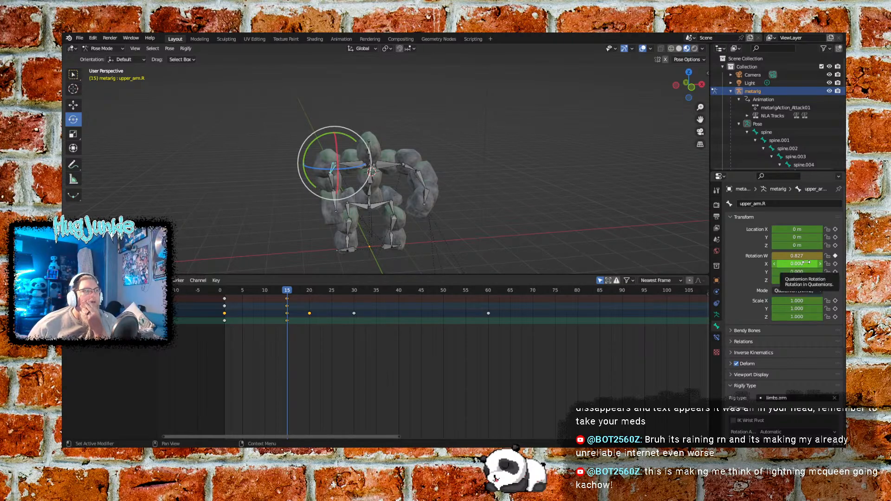
left_click(807, 263)
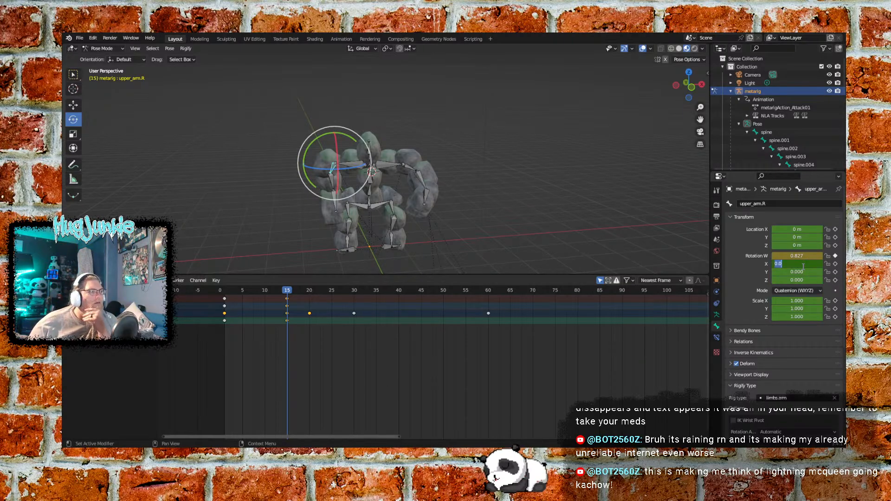
type("0")
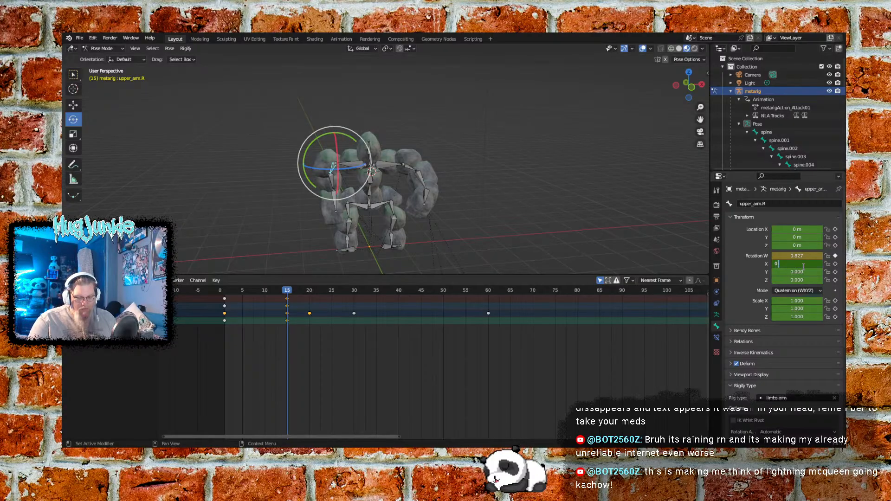
type(".22")
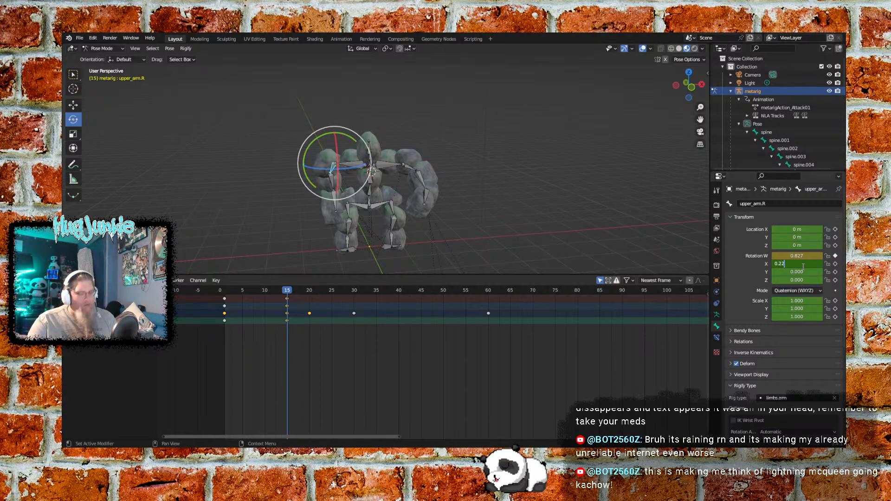
type("6")
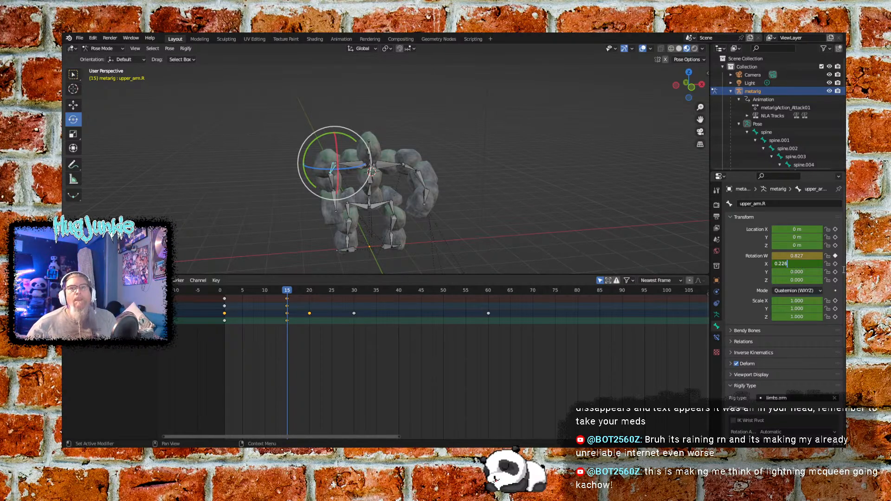
key("Return")
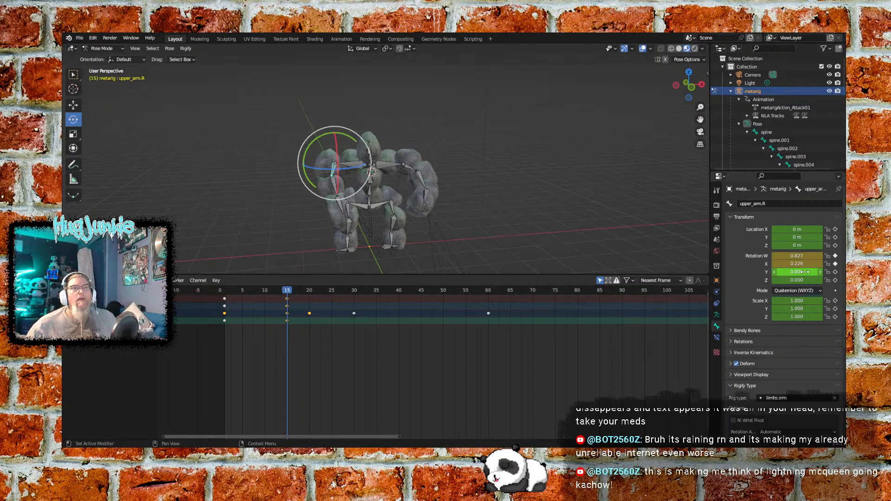
- Set upper_arm.R's quaternion rotation at frame 15 to Y -0.234 and Z 0.427
left_click(805, 272)
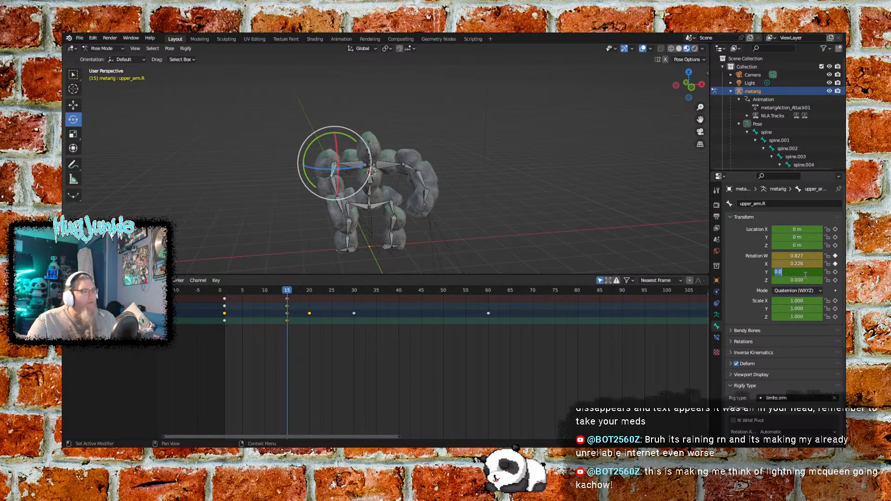
type("-0")
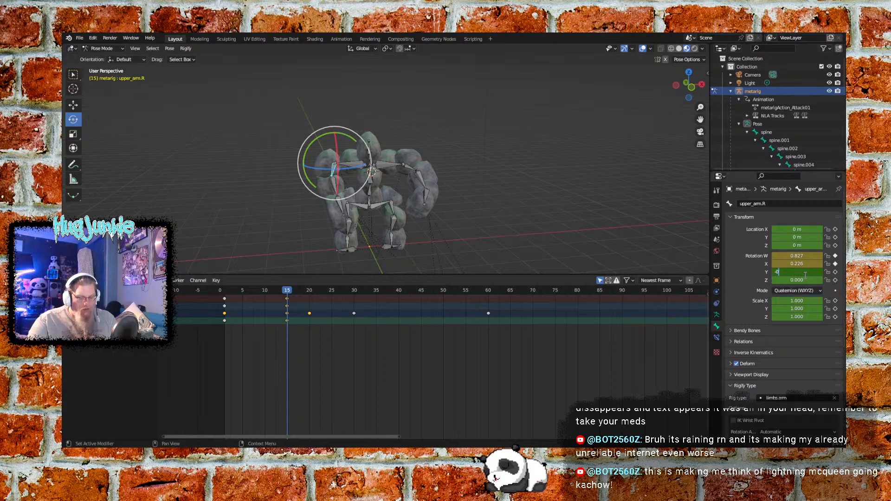
type(".234")
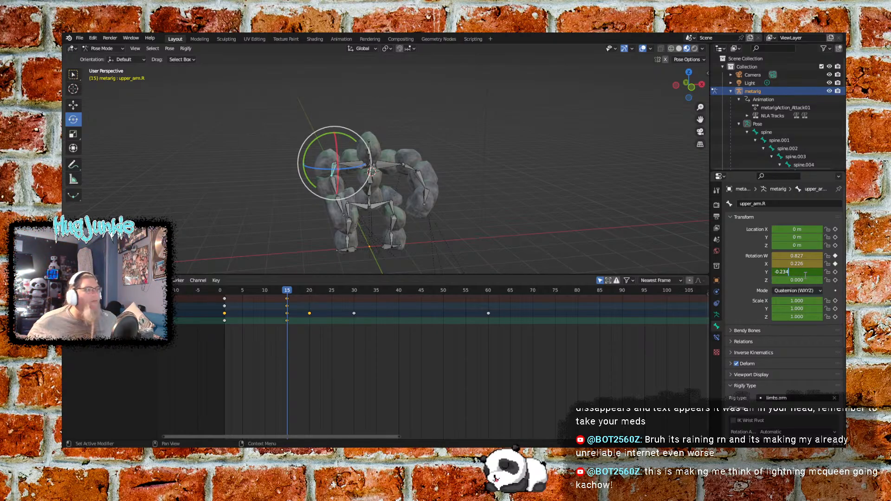
left_click(806, 280)
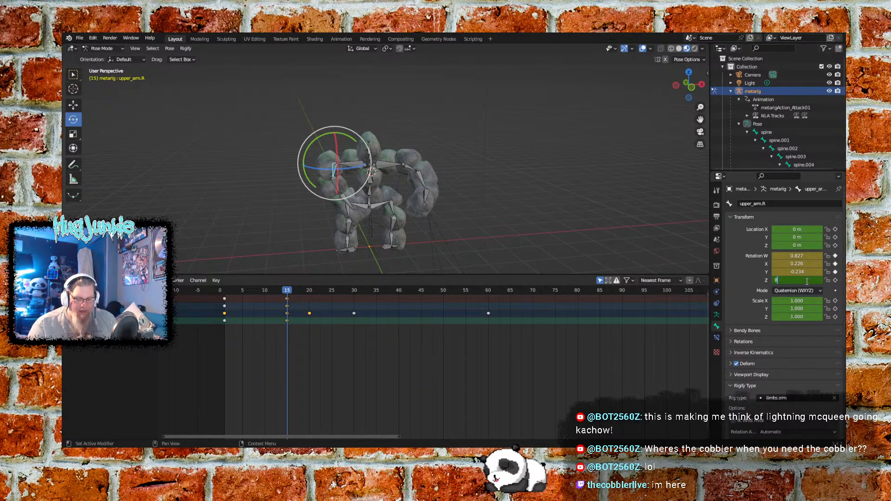
type(".")
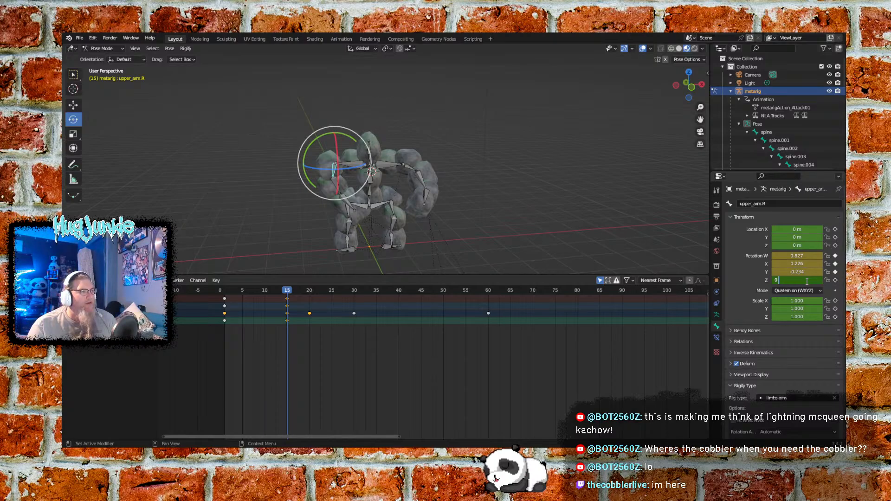
type("427")
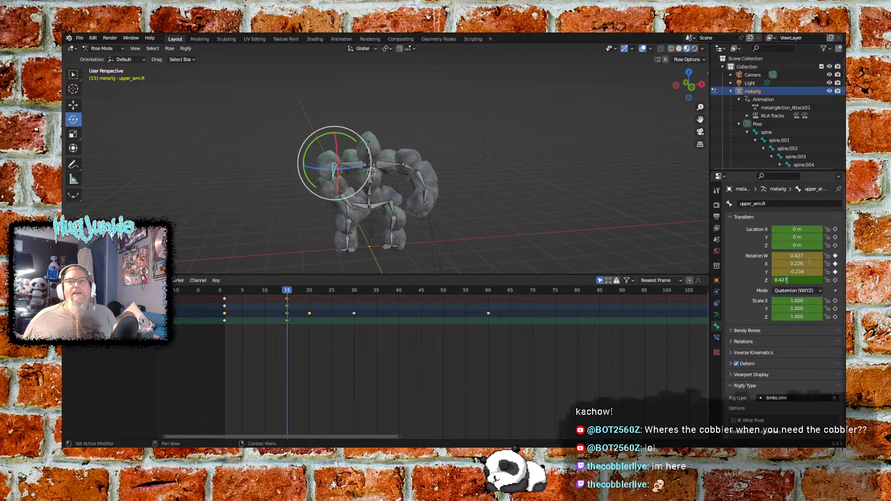
key("Return")
- Flip the signs of three upper_arm.R rotation values, setting W to -0.827, X to -0.226 and Y to 0.234
middle_click_drag(523, 149, 504, 152)
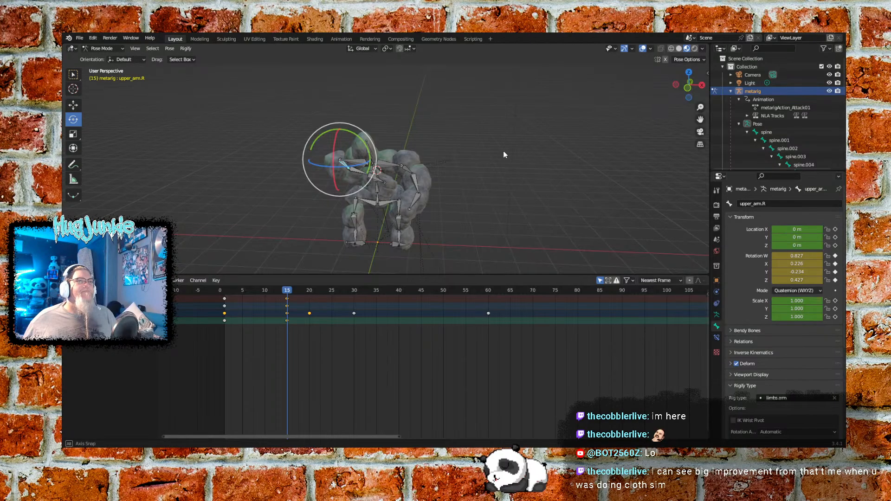
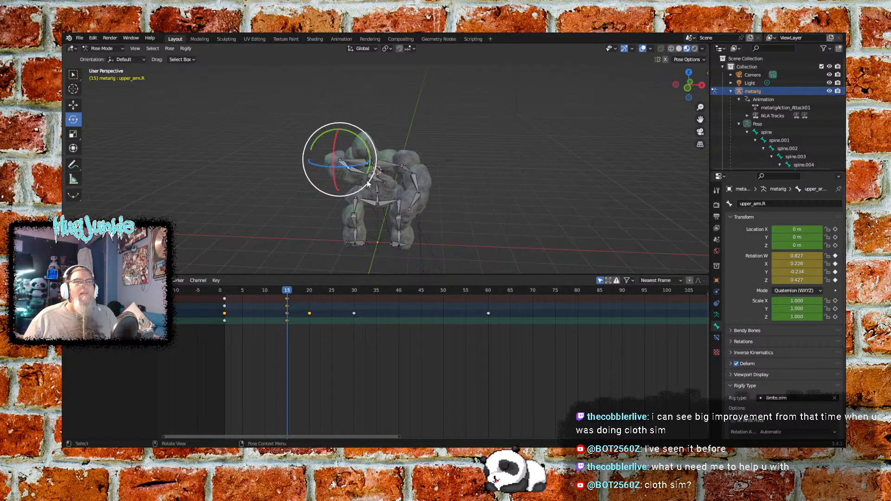
middle_click_drag(418, 168, 436, 196)
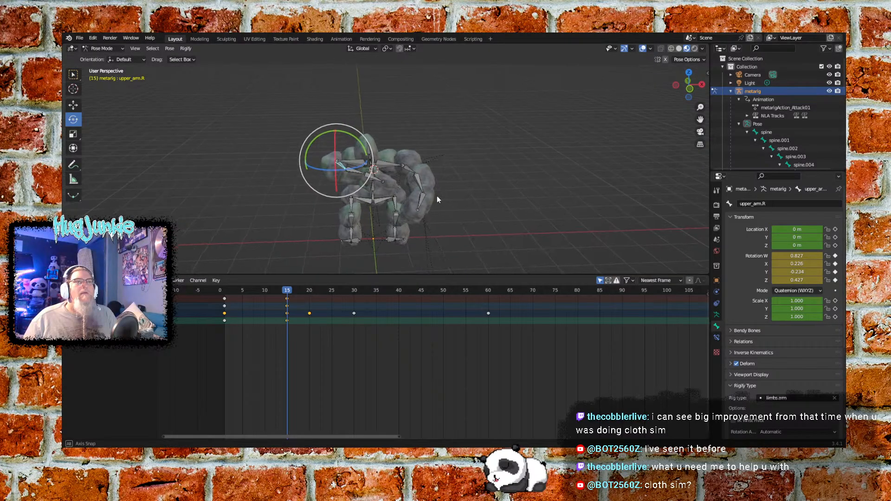
left_click(785, 257)
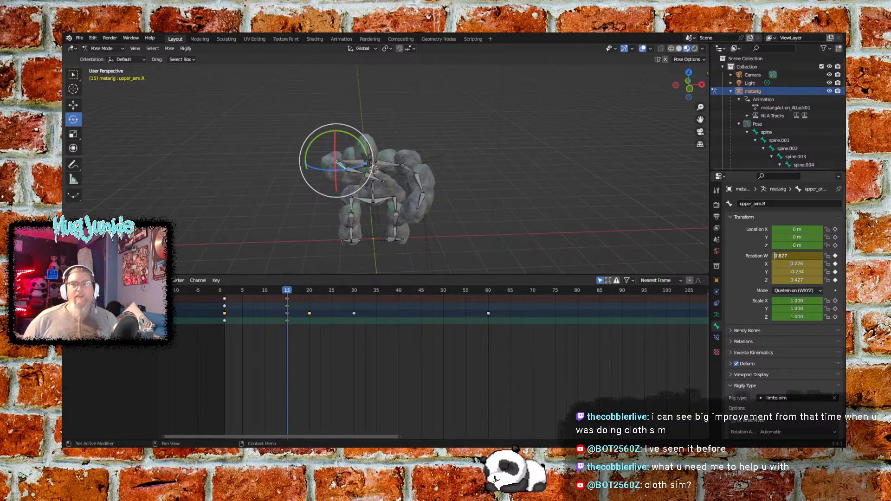
type("-")
key("Return")
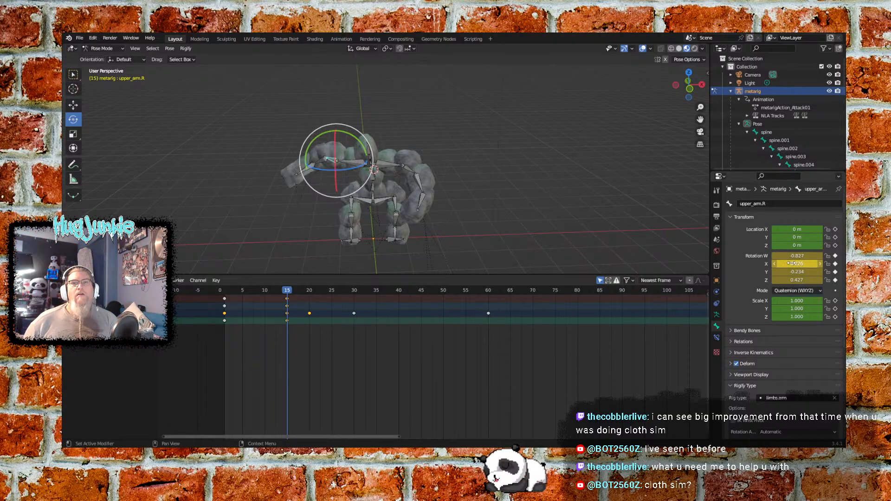
left_click(789, 263)
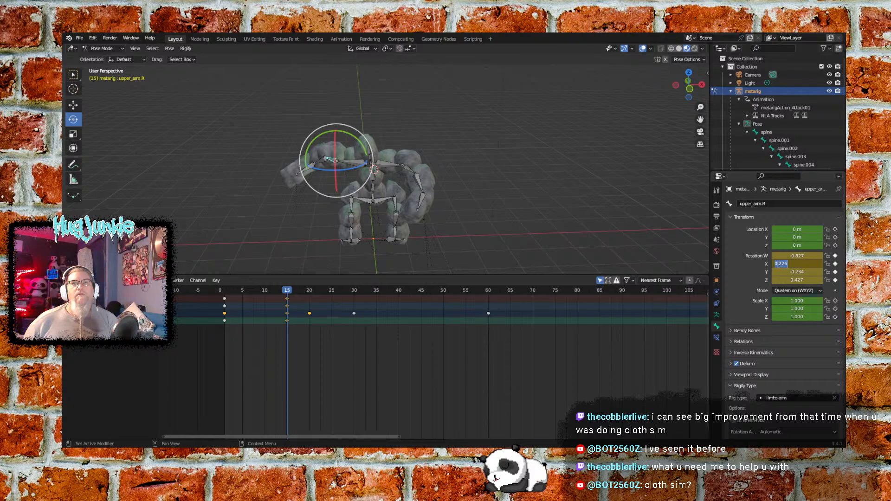
type("-")
key("Tab")
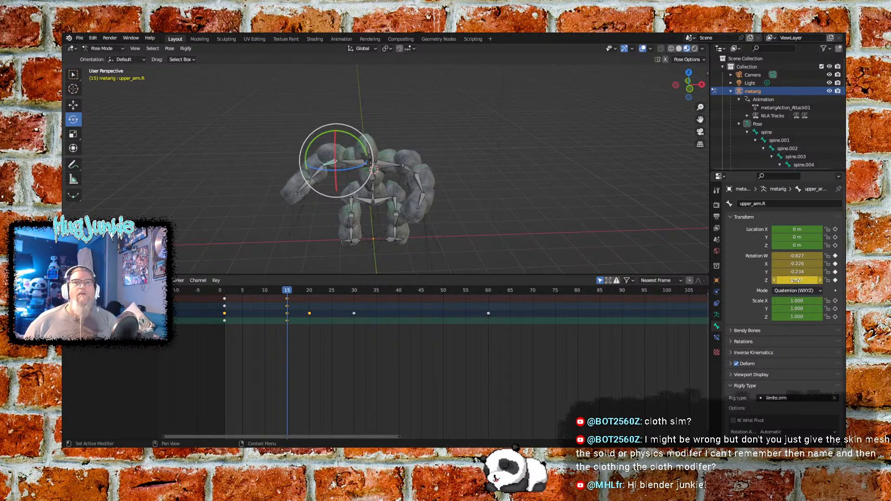
key("Home")
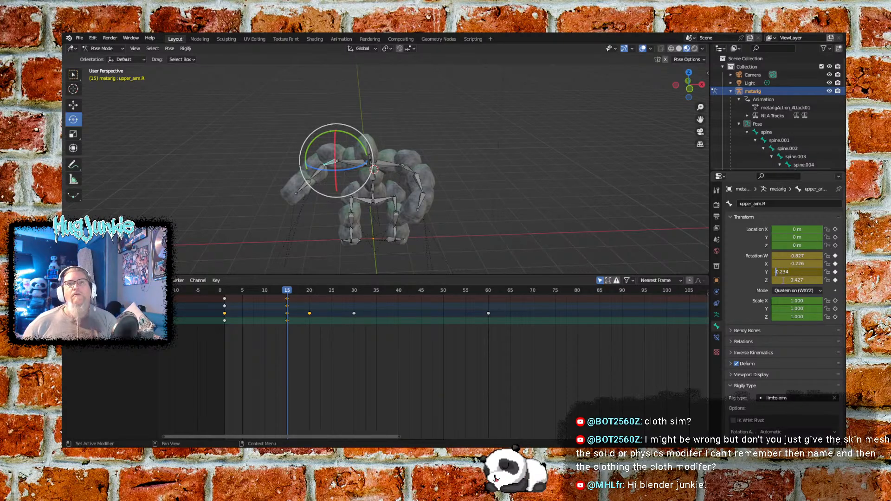
key("Tab")
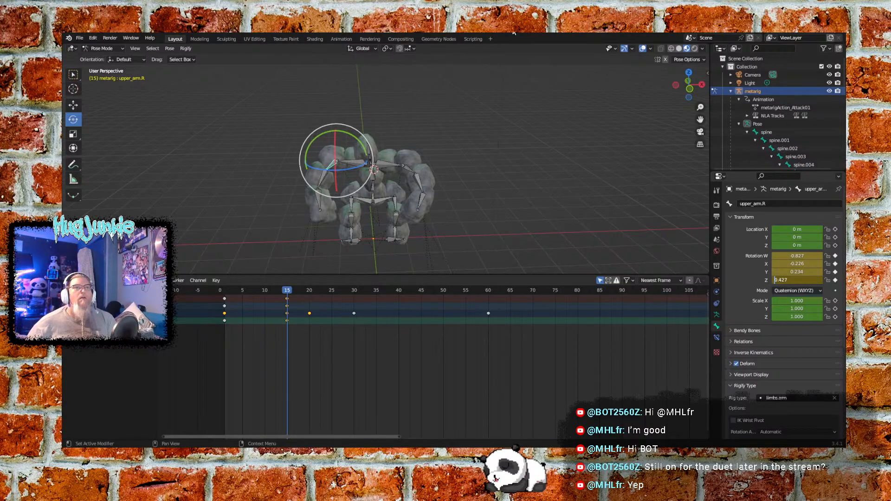
left_click(498, 108)
- Try a Z rotation of -0.427 on upper_arm.R, and set the value back to 0.427
middle_click_drag(468, 115, 453, 134)
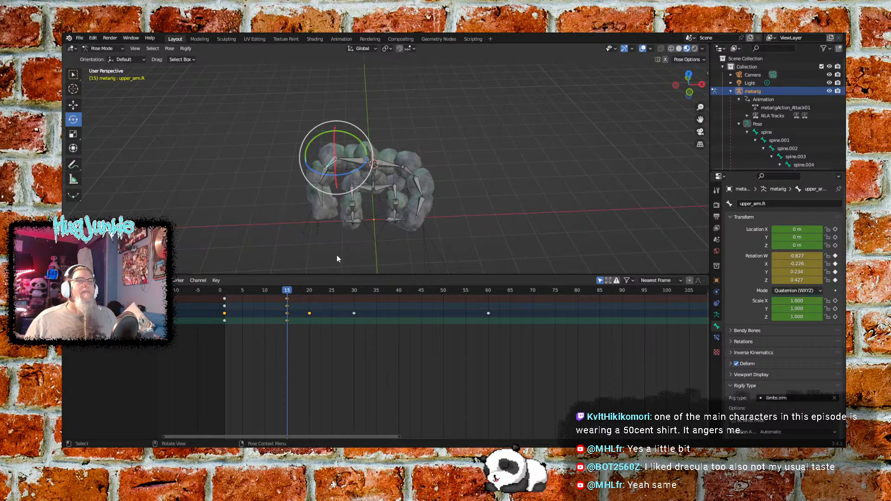
middle_click_drag(327, 243, 448, 231)
left_click(789, 280)
left_click(775, 281)
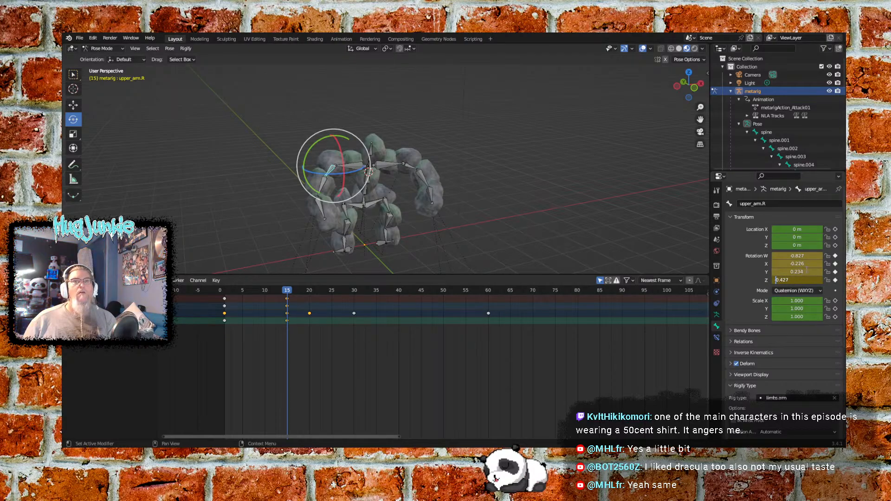
type("-")
key("Return")
middle_click_drag(631, 227, 669, 255)
left_click(796, 279)
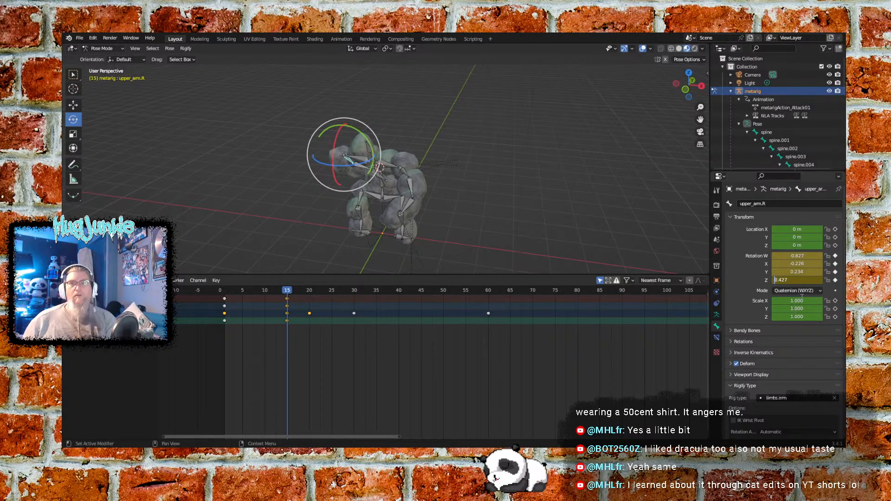
key("Return")
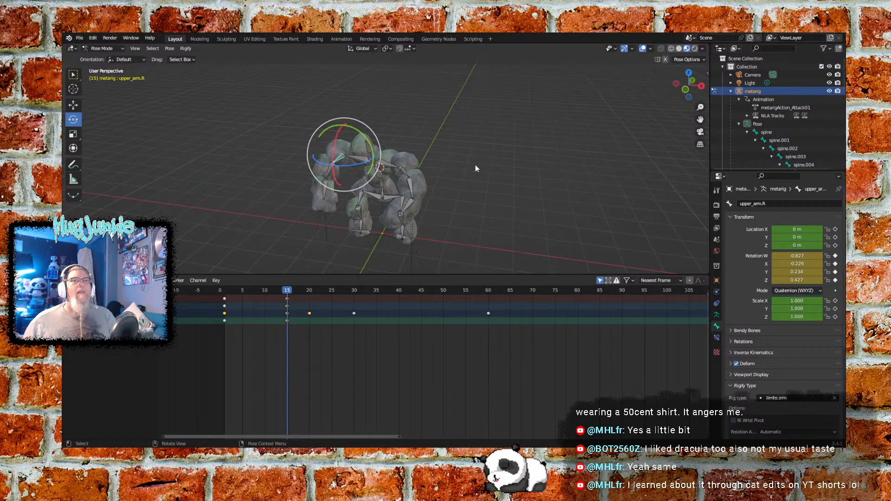
- Inspect the mirrored arm pose from the front, and compare the rotation values of shoulder.L and shoulder.R at frame 15
middle_click_drag(408, 183, 366, 174)
left_click(416, 183)
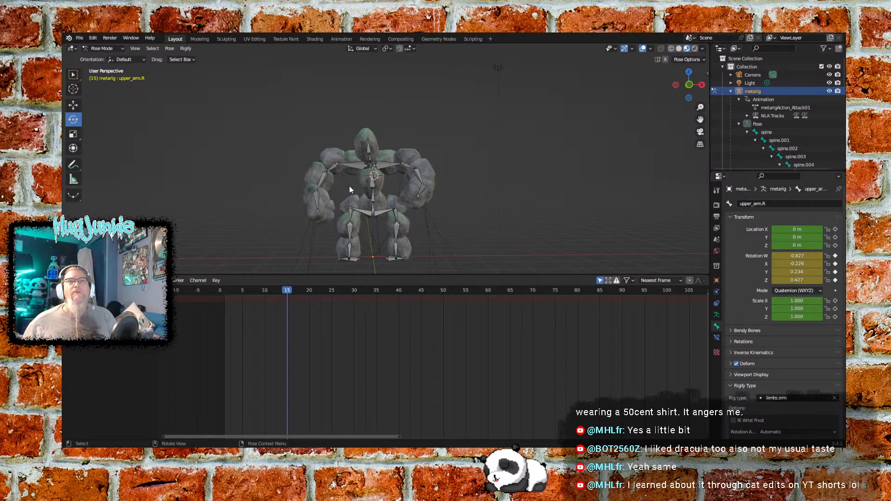
middle_click_drag(353, 187, 385, 166)
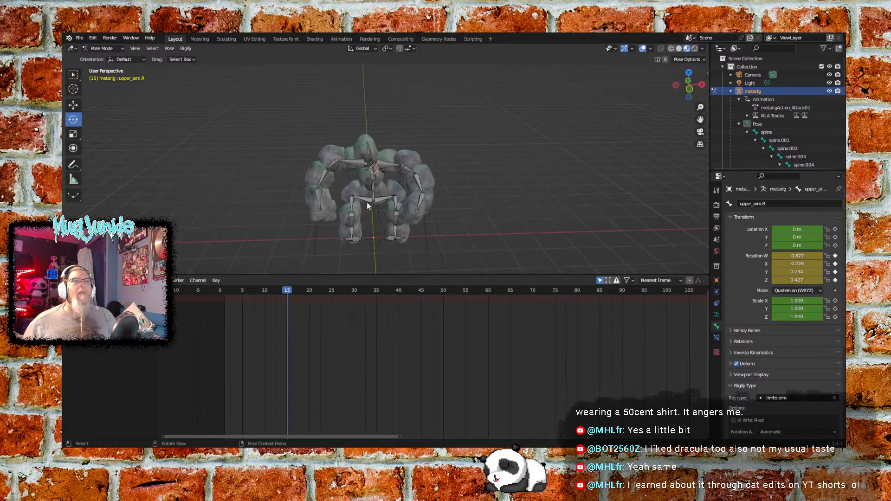
left_click(385, 166)
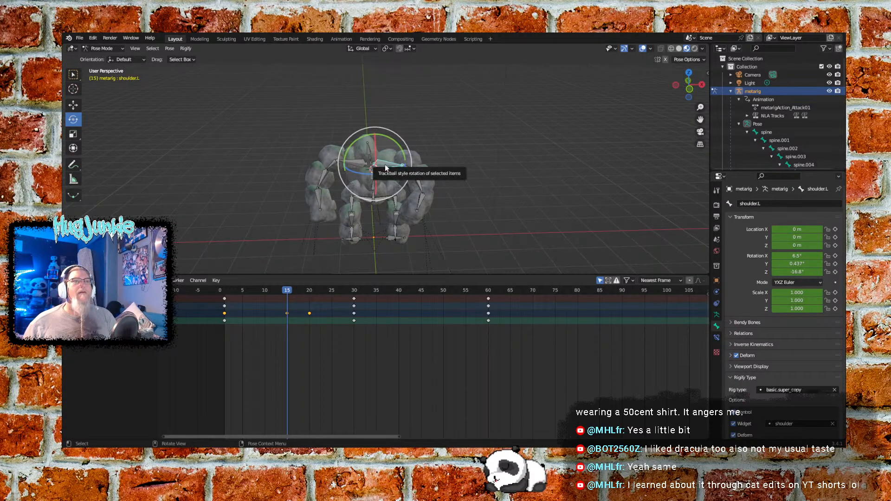
left_click(352, 163)
left_click(377, 167)
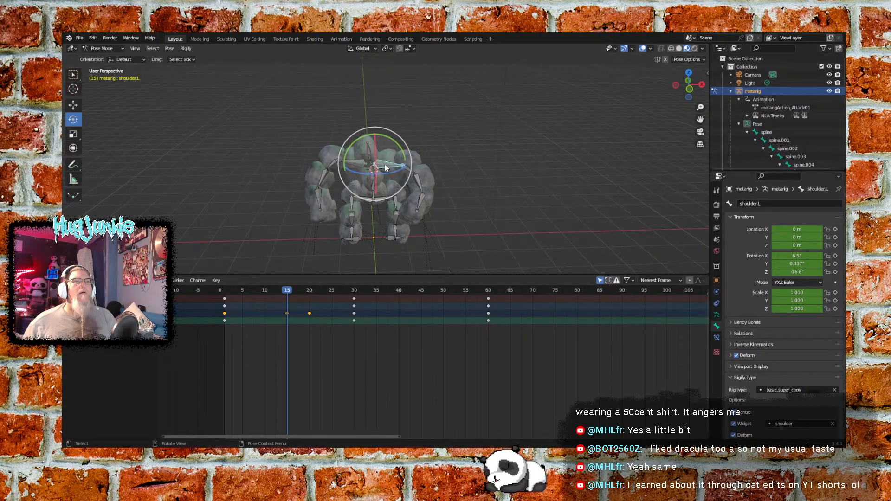
left_click(357, 166)
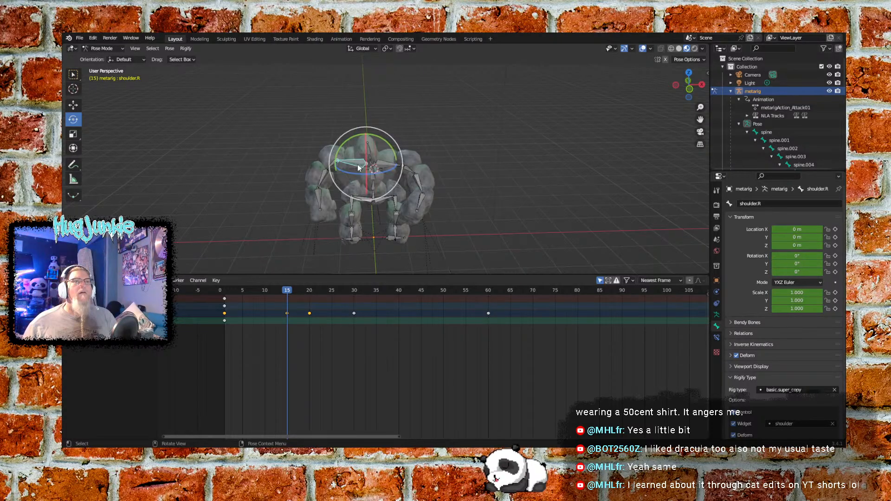
left_click(382, 162)
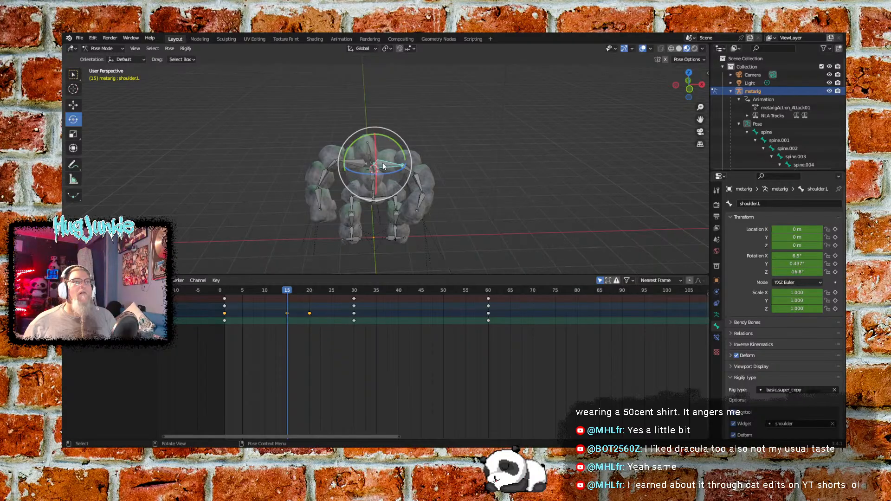
- Scrub the attack animation between frames 14 and 20 and examine upper_arm.R's motion around its frame 15 pose
mouse_move(285, 290)
left_mouse_down()
mouse_move(220, 290)
mouse_move(347, 290)
mouse_move(285, 288)
left_mouse_up()
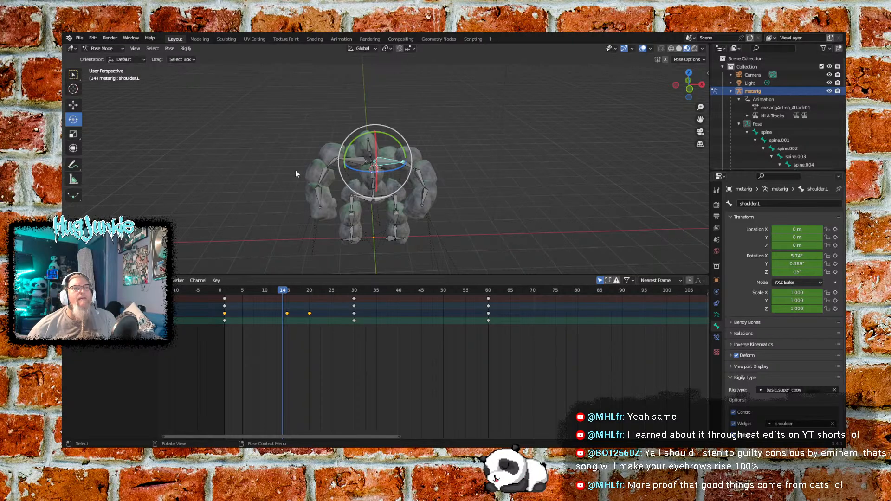
mouse_move(284, 174)
middle_mouse_down()
mouse_move(332, 188)
mouse_move(285, 184)
middle_mouse_up()
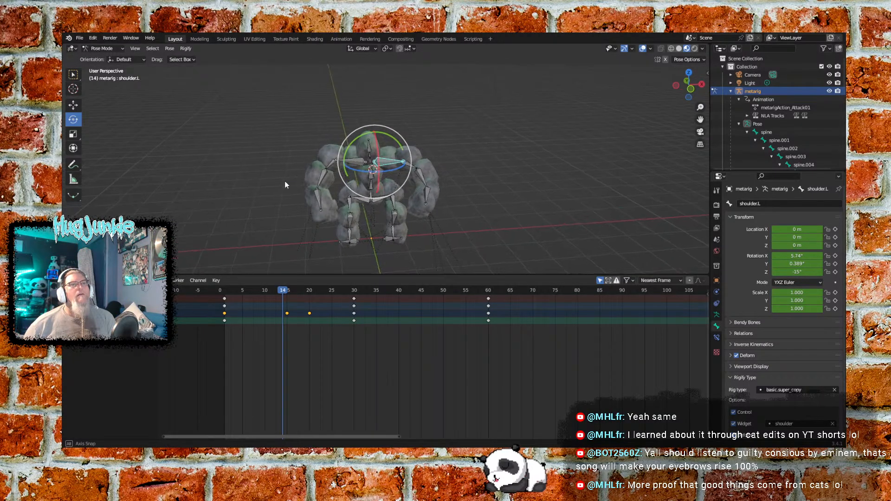
left_click(331, 165)
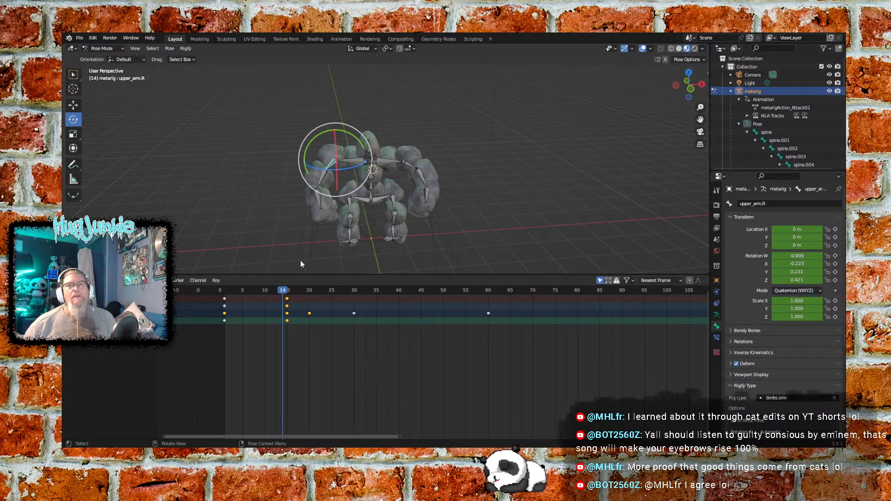
left_click(287, 295)
mouse_move(287, 296)
left_mouse_down()
mouse_move(324, 297)
mouse_move(226, 298)
mouse_move(301, 290)
left_mouse_up()
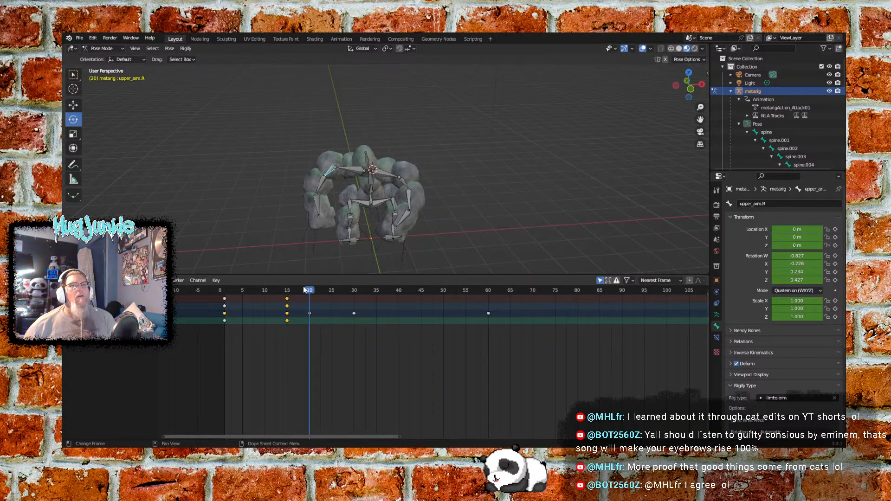
left_click_drag(309, 289, 287, 289)
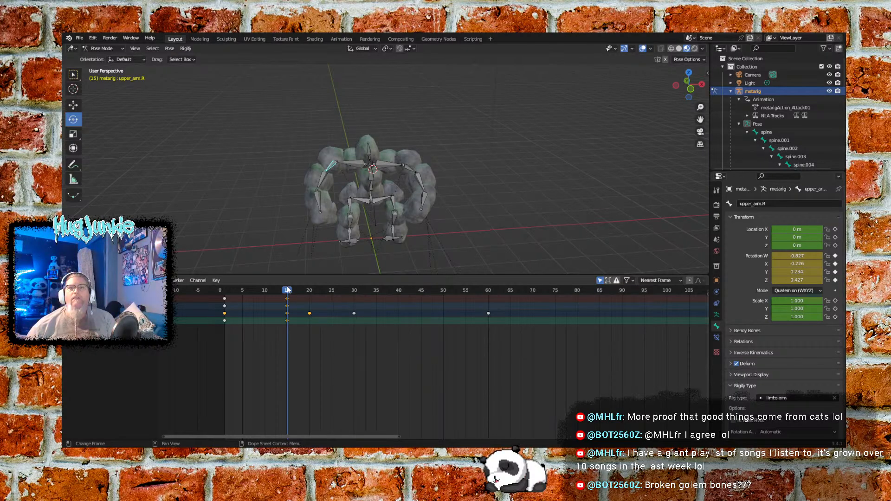
mouse_move(287, 290)
left_mouse_down()
mouse_move(224, 295)
mouse_move(288, 290)
left_mouse_up()
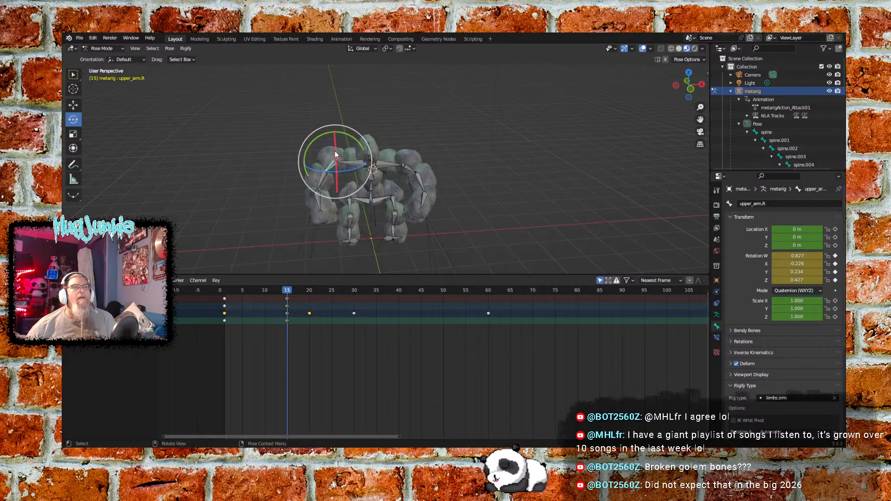
- Try a slight freehand rotation of upper_arm.R at frame 15, and check the arm's motion between frames 3 and 15
scroll(350, 161, "up", 5)
left_click_drag(308, 141, 273, 130)
left_click(241, 292)
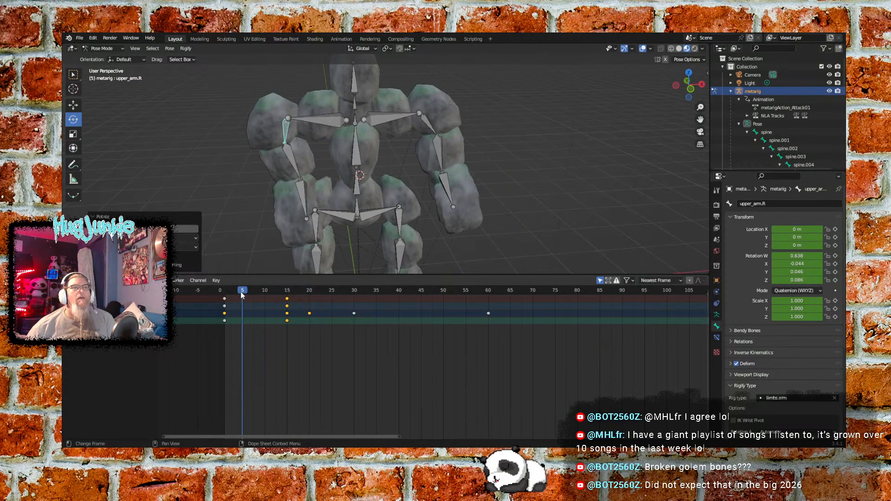
left_click_drag(240, 291, 287, 284)
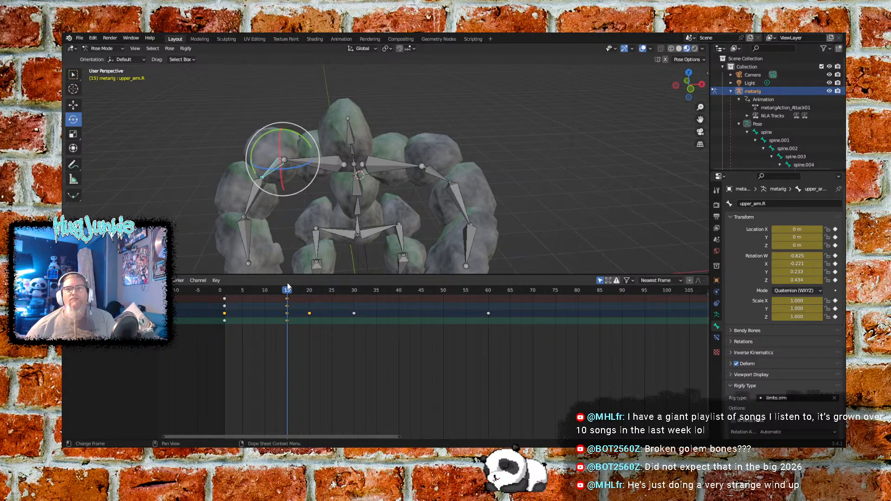
left_click_drag(287, 287, 234, 278)
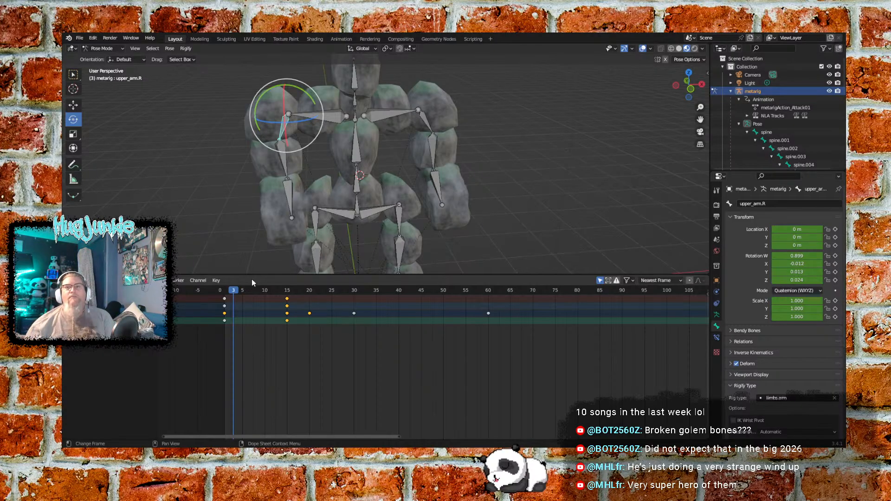
left_click_drag(233, 291, 288, 299)
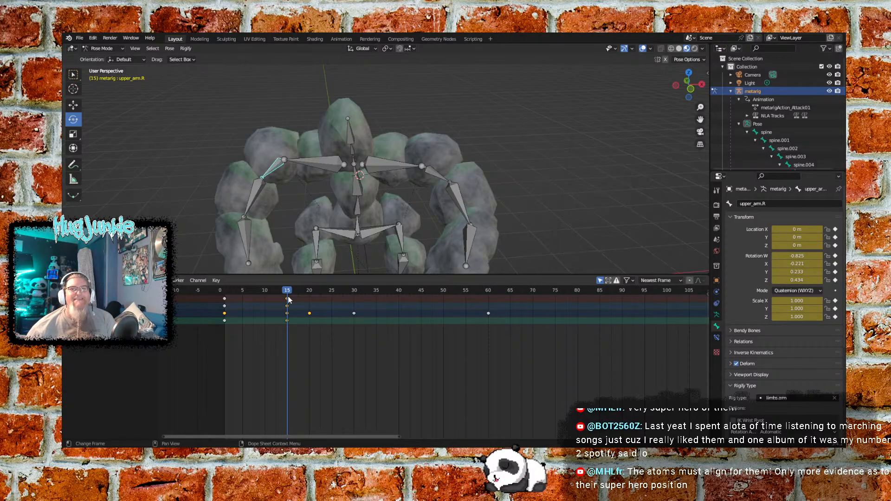
mouse_move(287, 299)
left_mouse_down()
mouse_move(247, 300)
mouse_move(287, 305)
left_mouse_up()
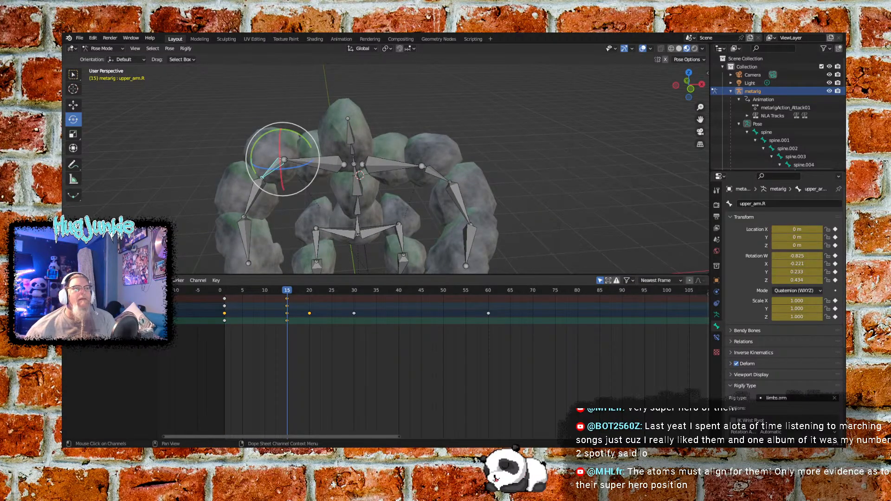
- Expand upper_arm.R's animation channels and scrub between frames 1 and 15 to examine how the right arm swings
left_click(71, 320)
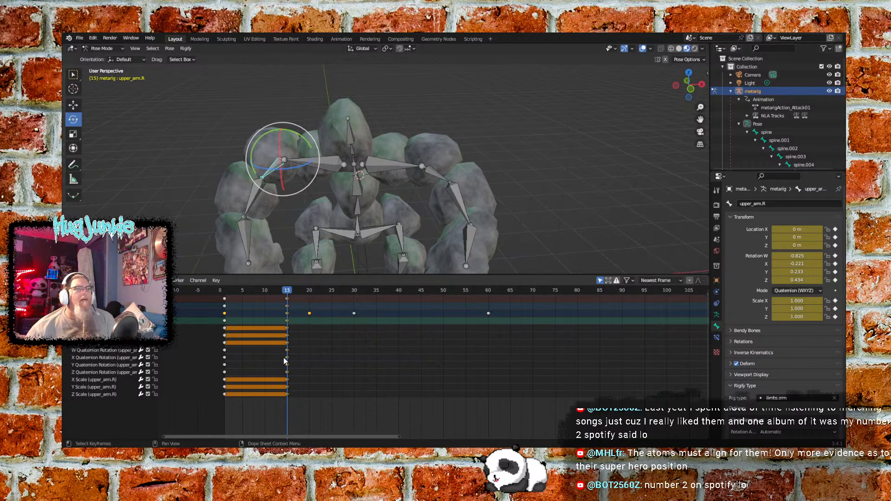
left_click_drag(287, 292, 230, 295)
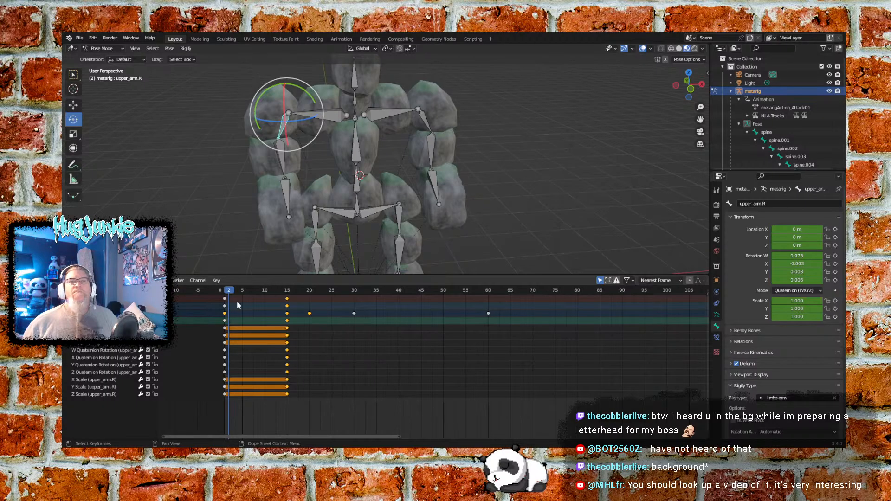
left_click_drag(229, 291, 285, 283)
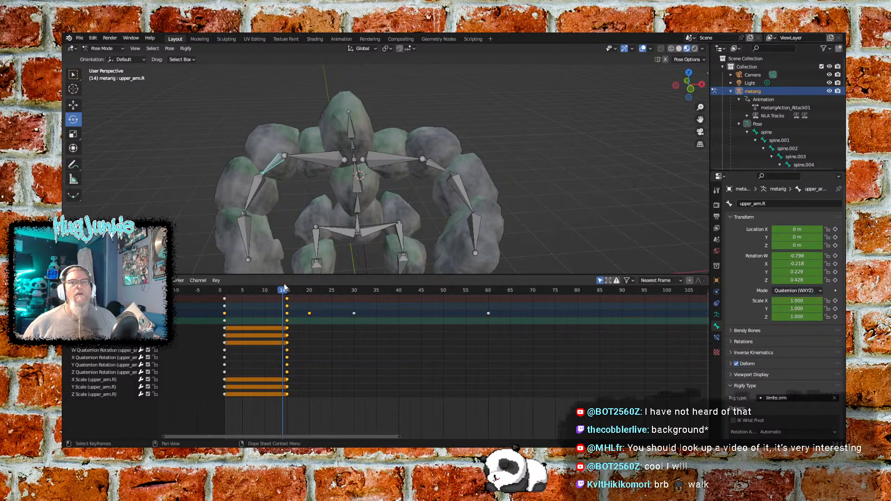
left_click_drag(284, 287, 287, 287)
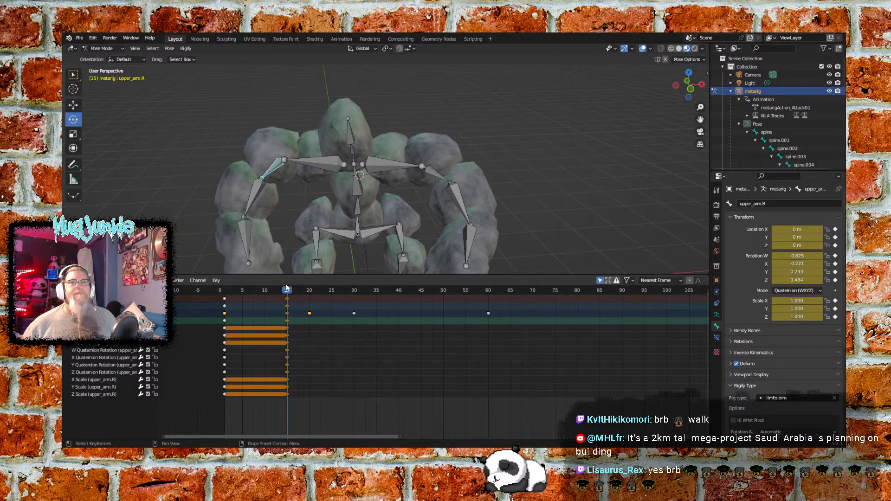
left_click_drag(286, 288, 224, 301)
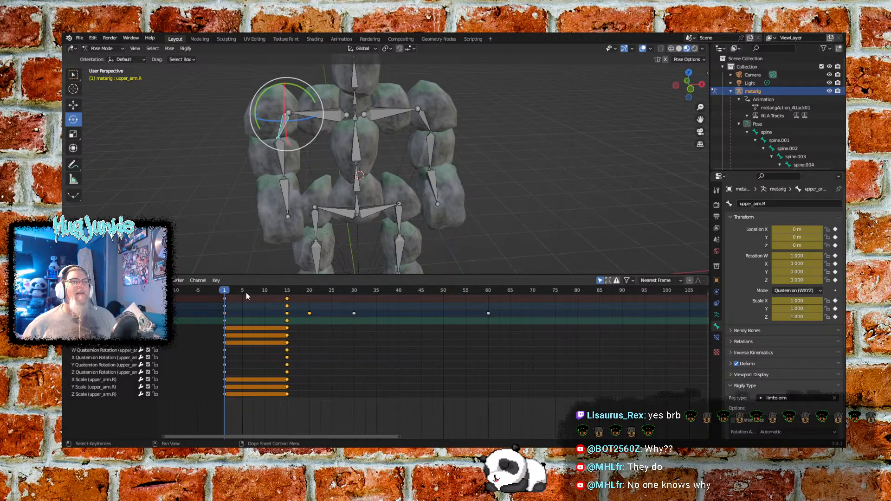
left_click_drag(225, 296, 287, 291)
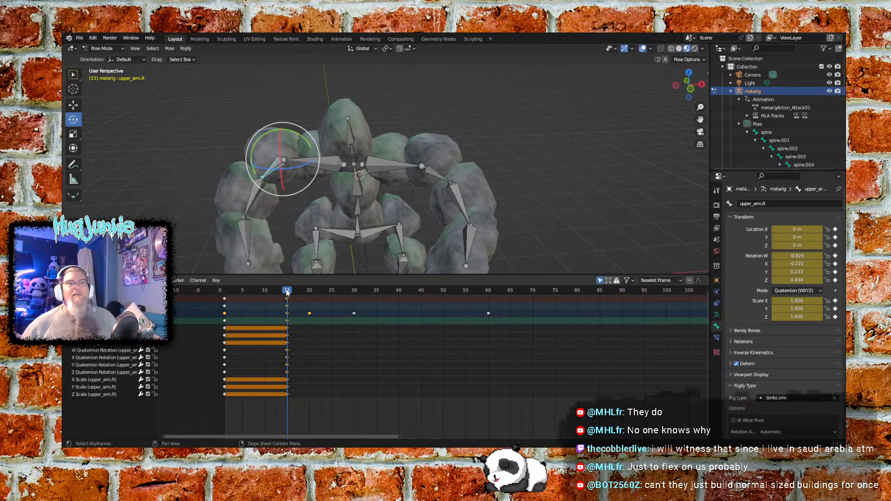
mouse_move(286, 291)
left_mouse_down()
mouse_move(235, 295)
mouse_move(289, 293)
left_mouse_up()
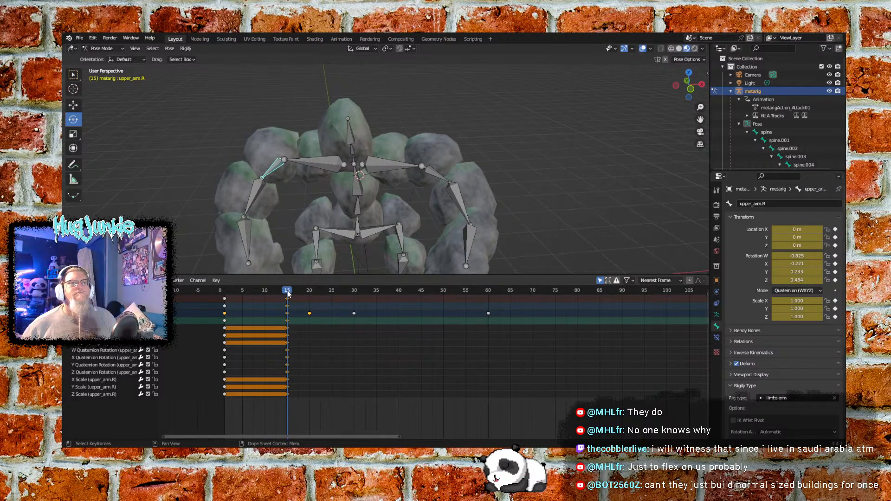
- Delete all of upper_arm.R's keyframes at frame 15
left_click(294, 404)
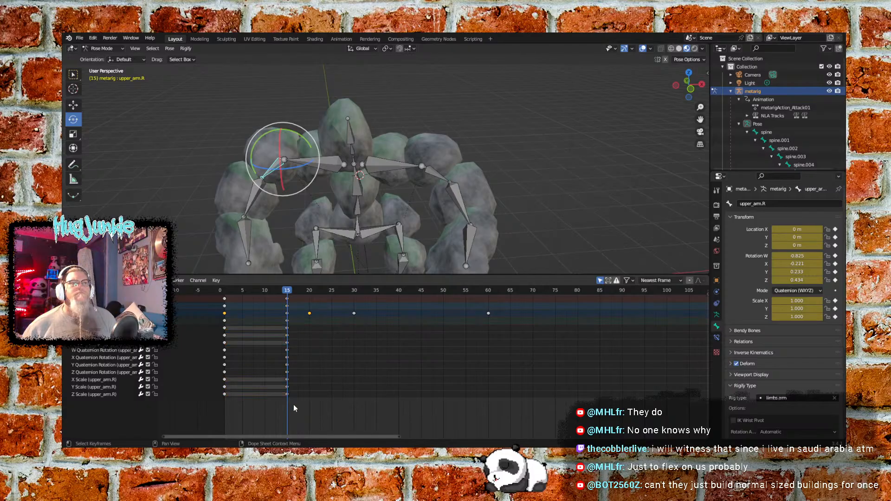
left_click_drag(292, 406, 286, 317)
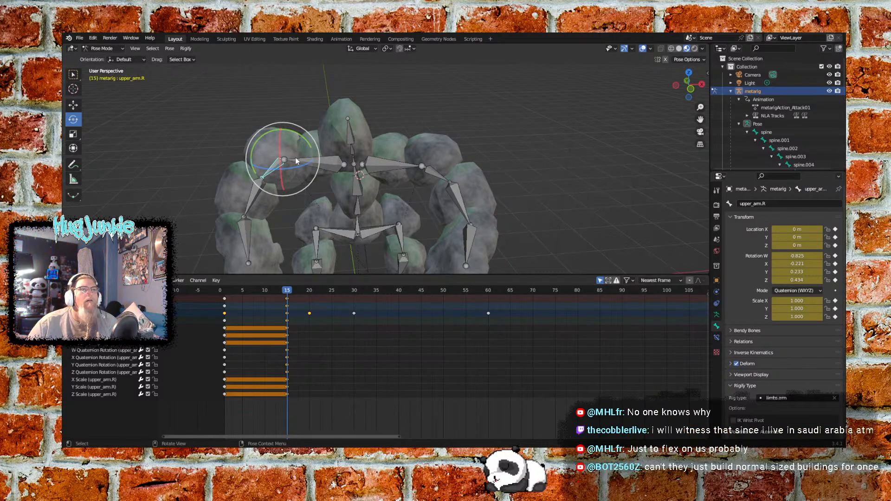
left_click(299, 395)
left_click_drag(294, 406, 275, 295)
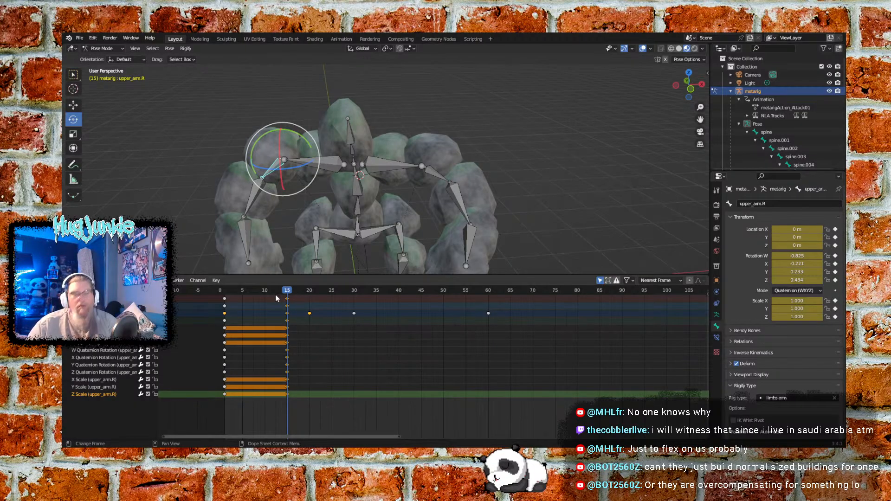
key("Delete")
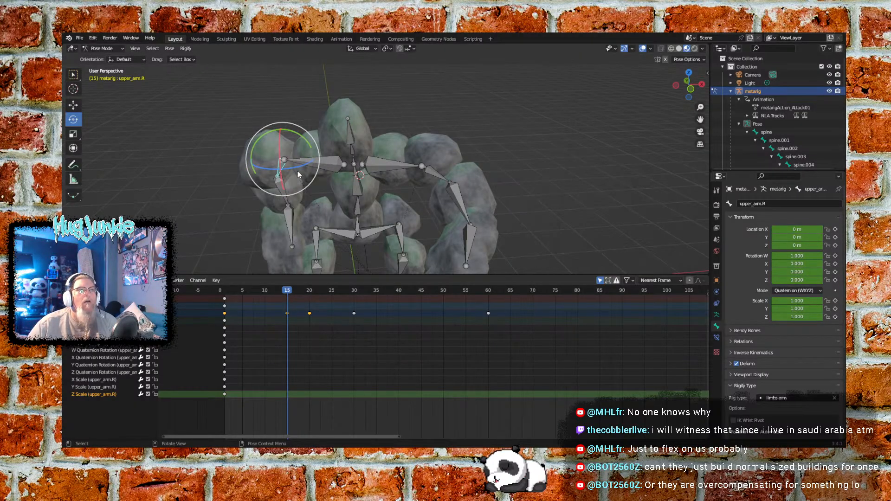
- Rotate upper_arm.R freehand away from the body at frame 15, and set its quaternion X rotation to 0.226
left_click_drag(301, 139, 312, 146)
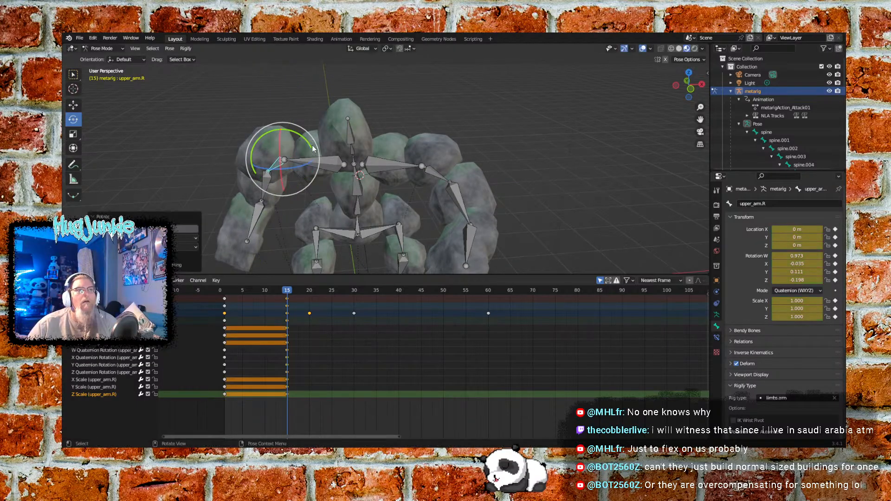
mouse_move(282, 173)
left_mouse_down()
mouse_move(278, 158)
mouse_move(282, 172)
left_mouse_up()
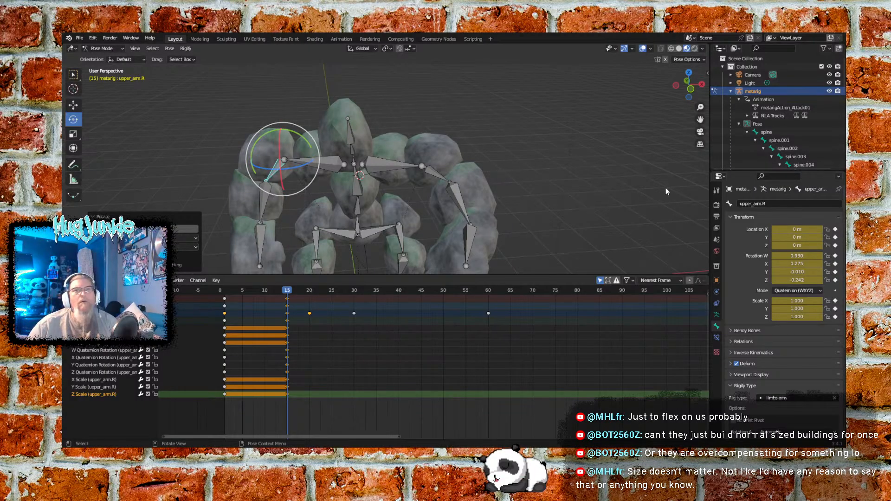
left_click(811, 263)
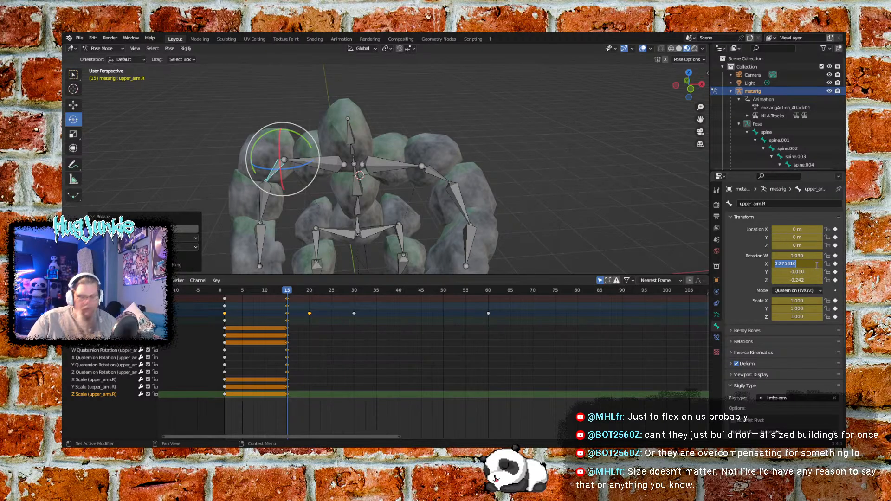
type("0.226")
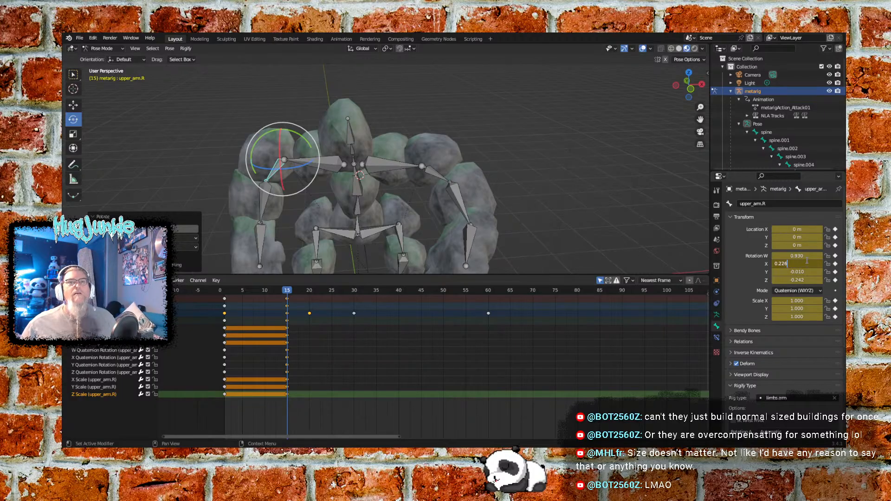
key("Return")
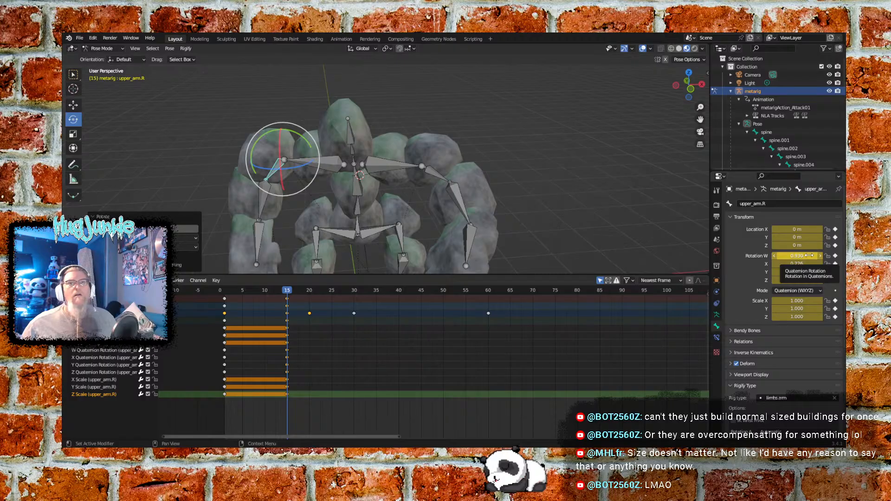
- Set upper_arm.R's quaternion rotation at frame 15 to W 0.827 and Y 0.234
left_click(809, 255)
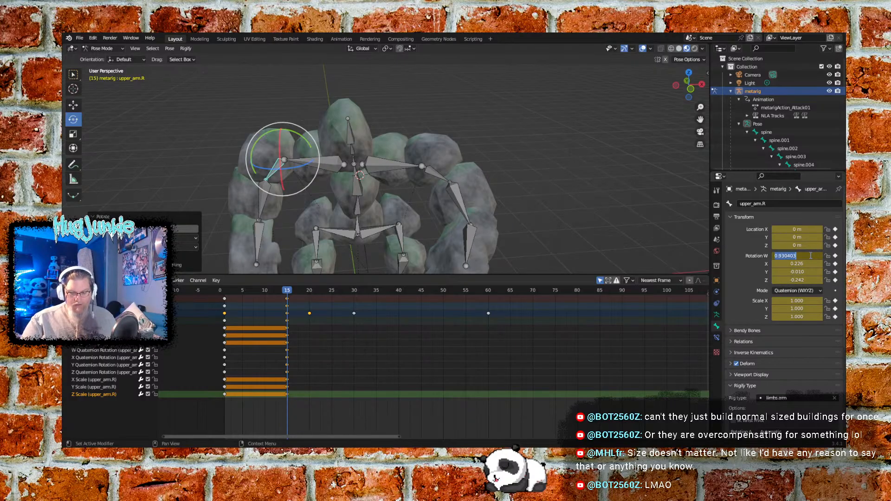
type("0.827")
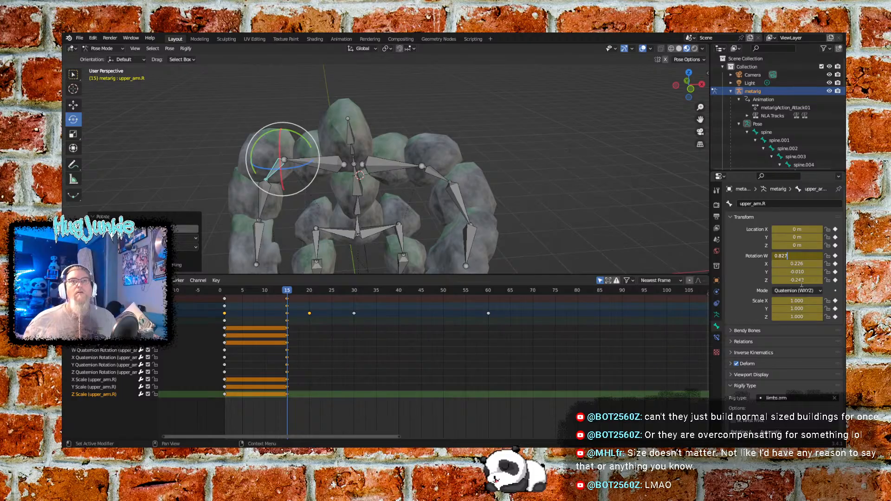
key("Return")
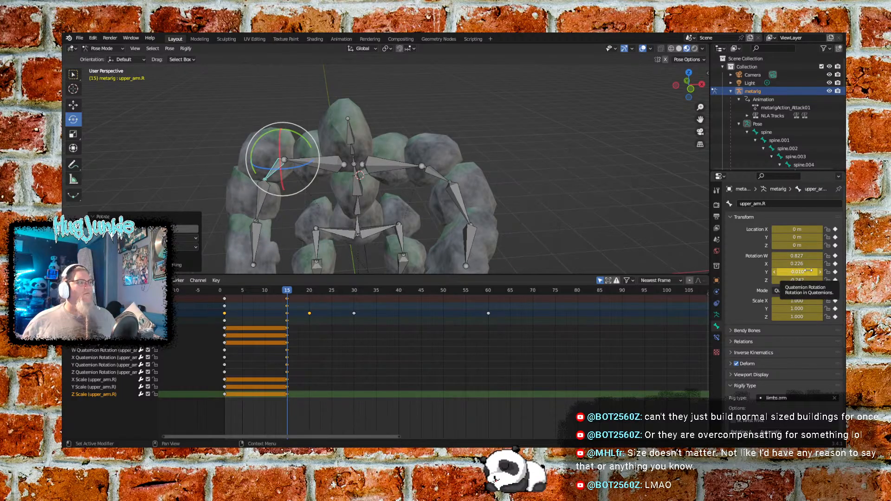
left_click(808, 270)
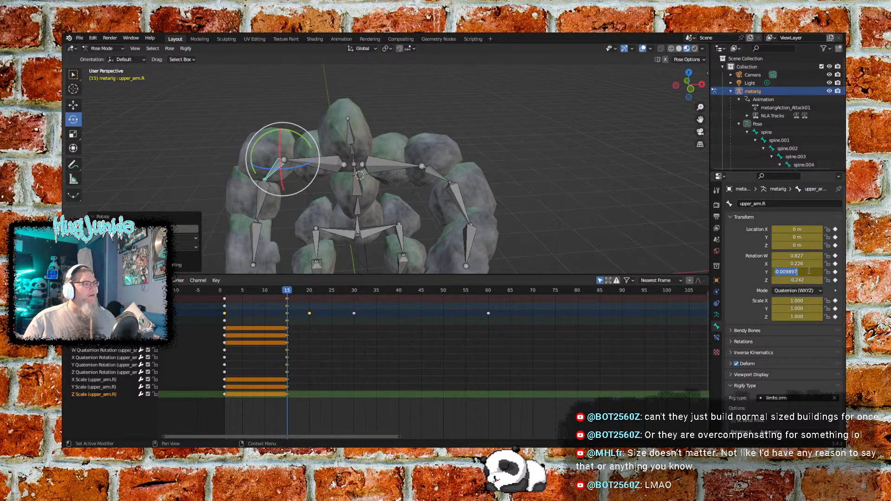
type("0")
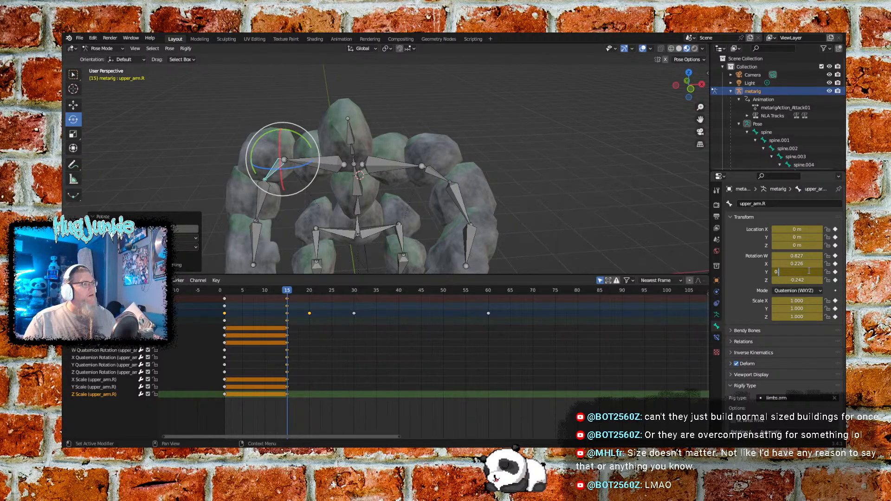
type(".234")
key("Return")
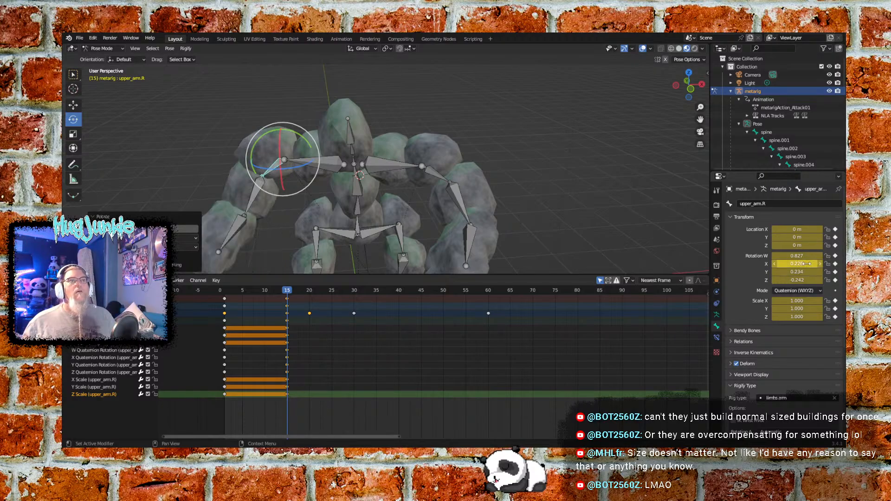
- Set upper_arm.R's quaternion Z rotation at frame 15 to -0.427
middle_click_drag(343, 186, 321, 215)
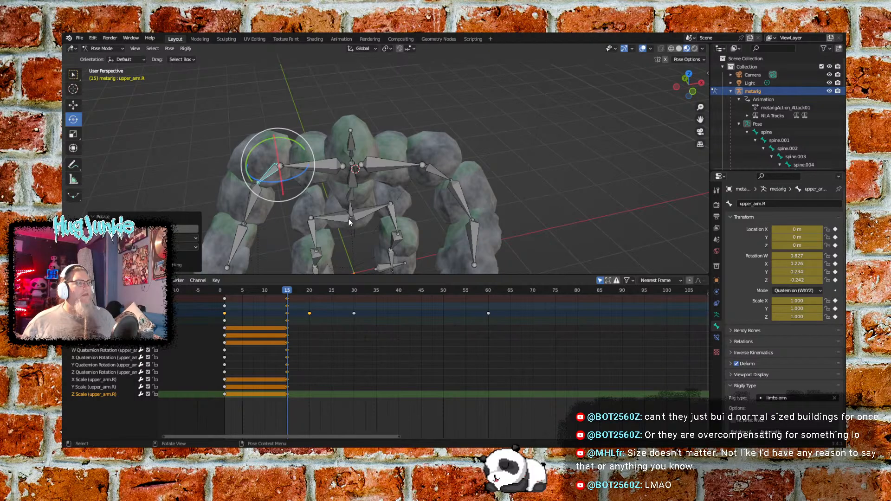
left_click(811, 281)
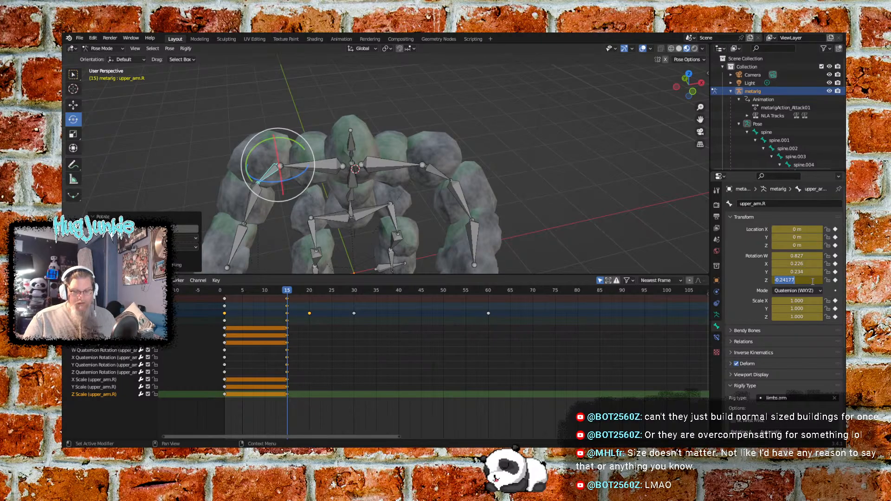
type("0.")
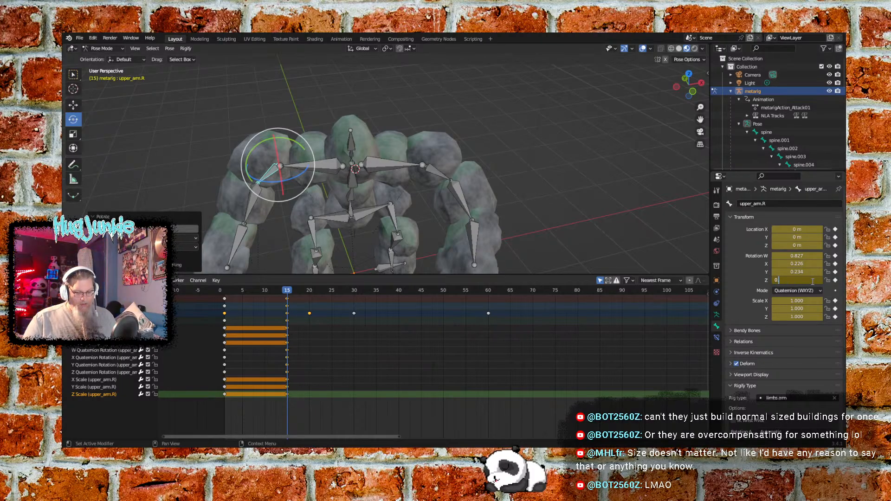
type("427")
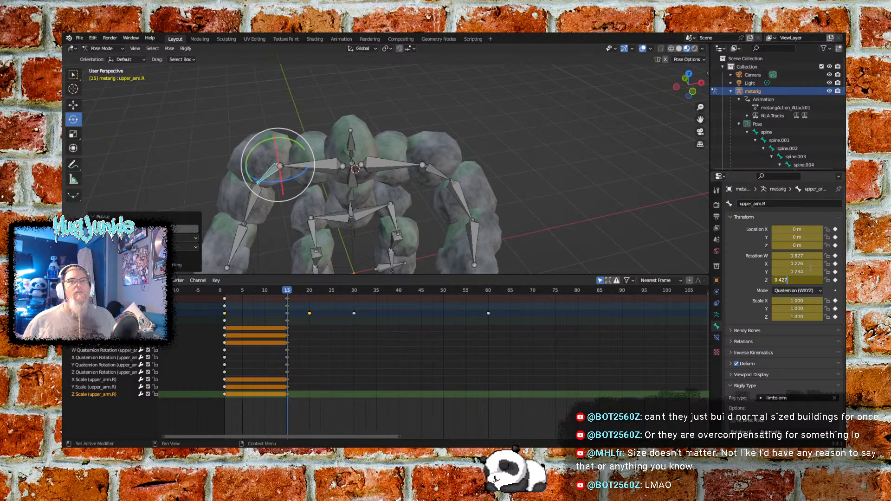
key("Return")
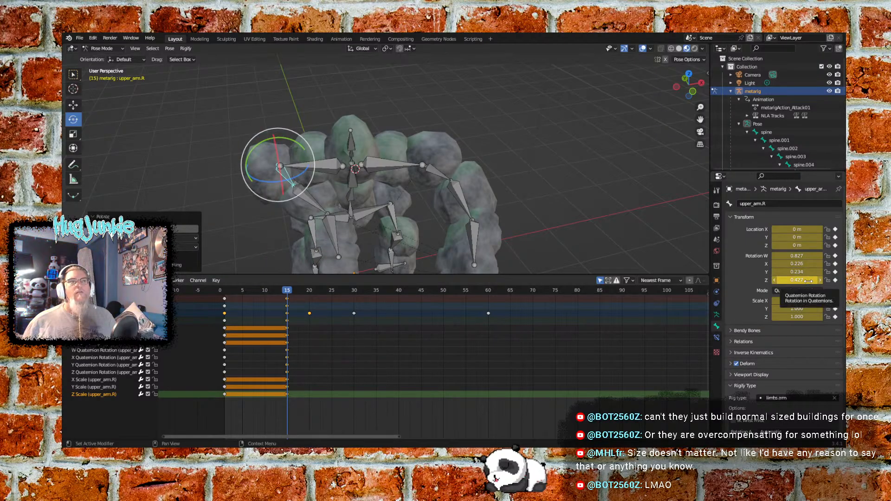
left_click_drag(804, 281, 756, 280)
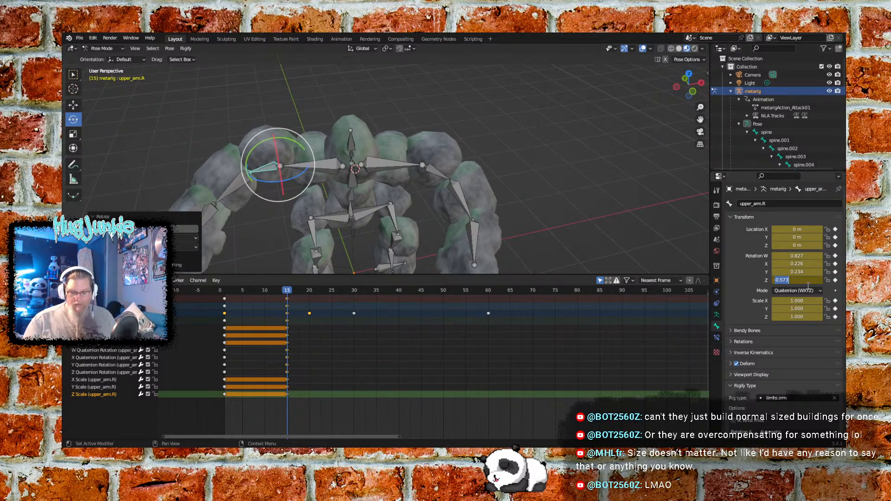
key("BackSpace")
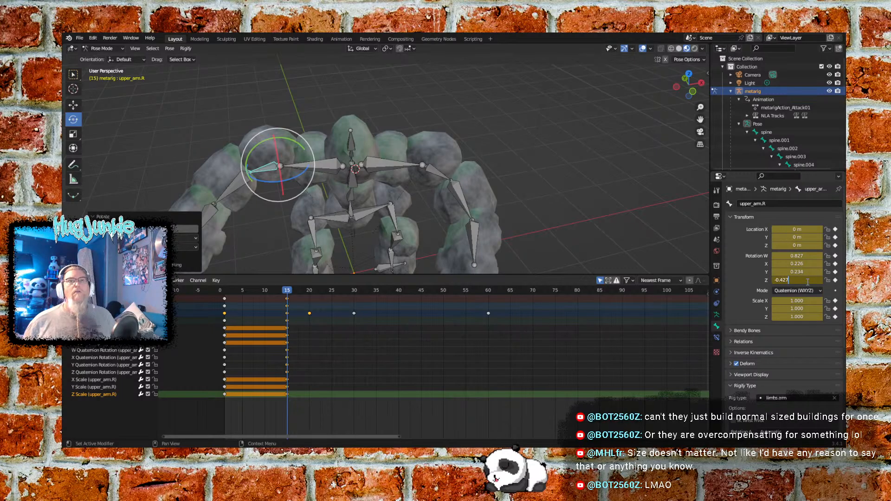
key("Return")
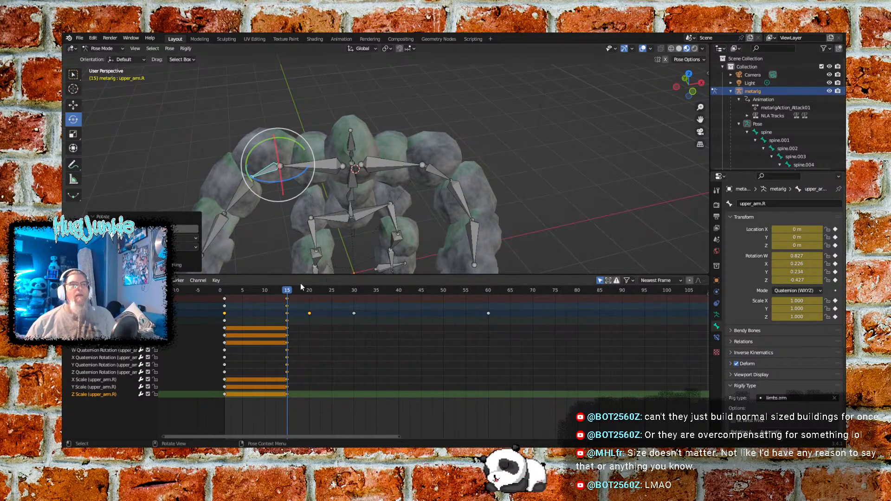
- View the whole golem and scrub between frames 1 and 30 to examine how the right arm swings
left_click_drag(286, 296, 287, 268)
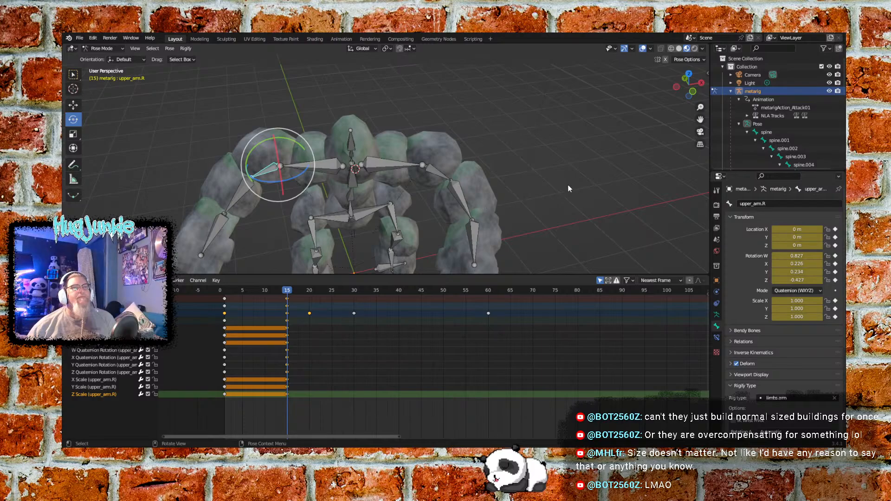
middle_click_drag(578, 203, 566, 172)
scroll(567, 171, "down", 3)
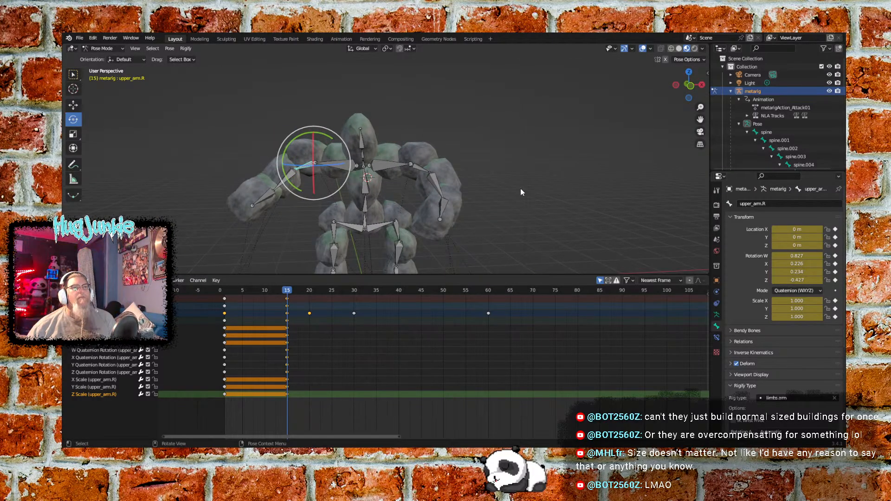
mouse_move(260, 231)
middle_mouse_down()
mouse_move(339, 218)
mouse_move(248, 218)
mouse_move(269, 241)
middle_mouse_up()
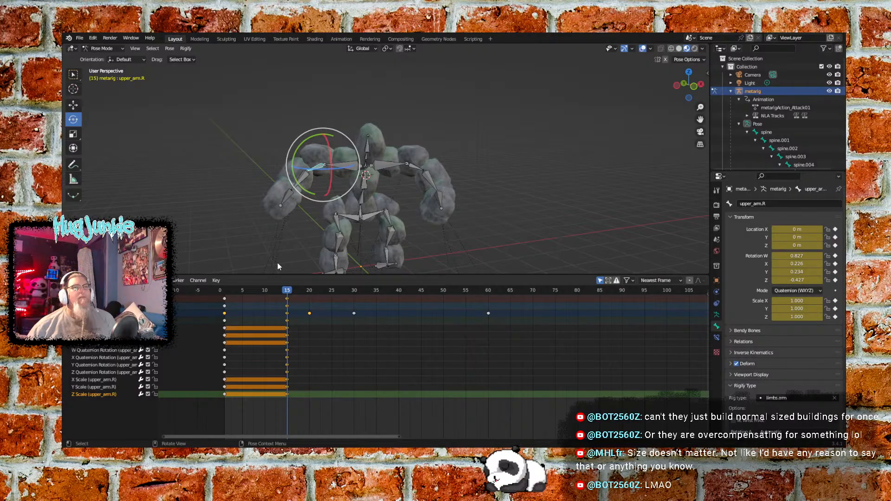
left_click_drag(280, 291, 225, 300)
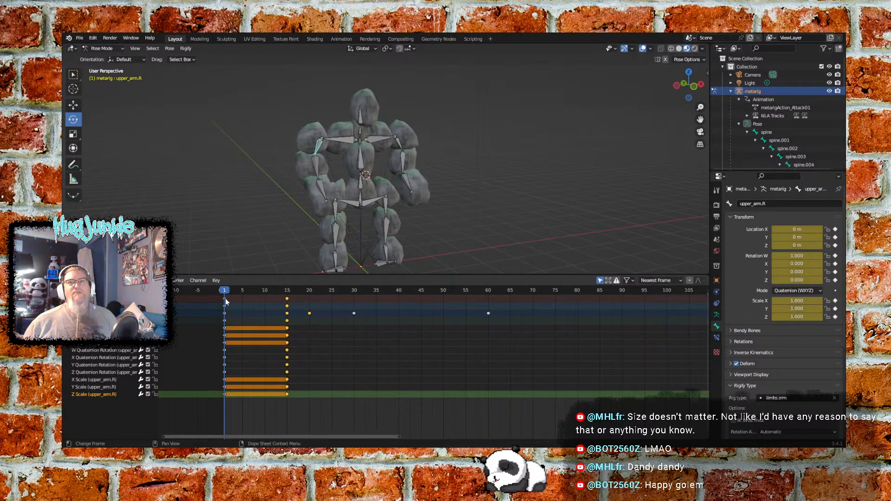
left_click_drag(225, 300, 355, 279)
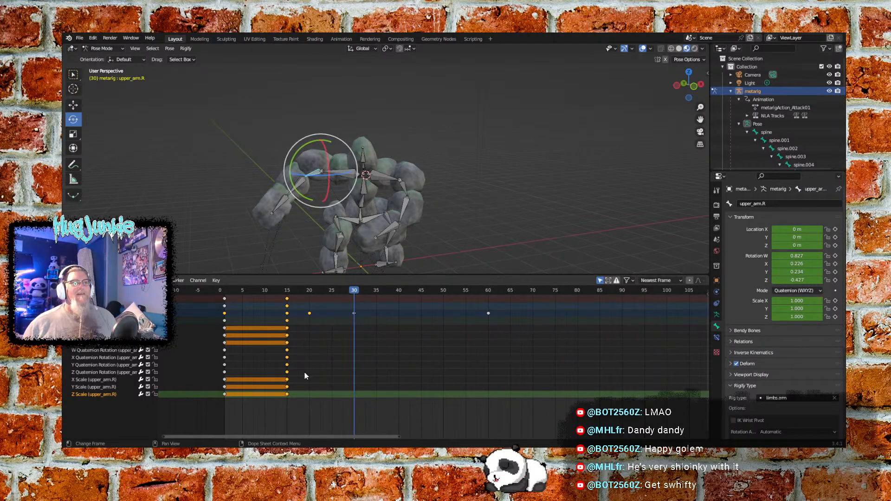
- Move all of upper_arm.R's keyframes from frame 15 to frame 30
left_click_drag(283, 316, 284, 291)
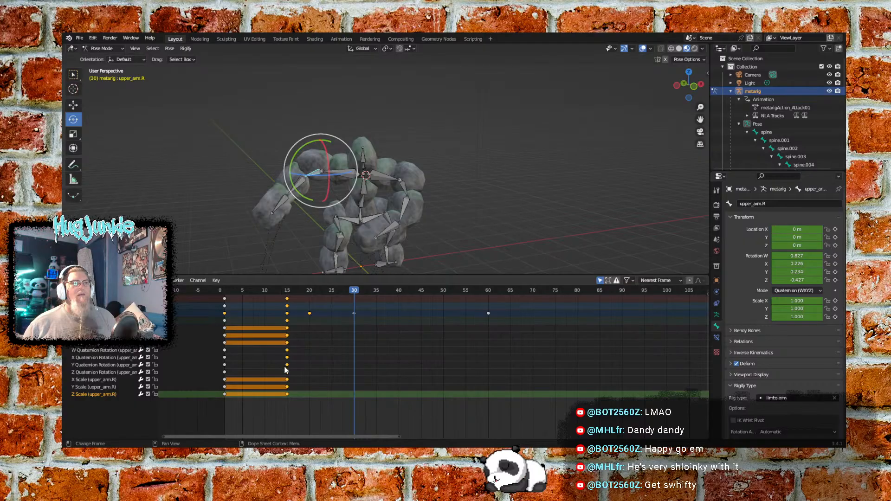
left_click_drag(286, 395, 355, 387)
left_click(286, 293)
left_click_drag(281, 299, 392, 290)
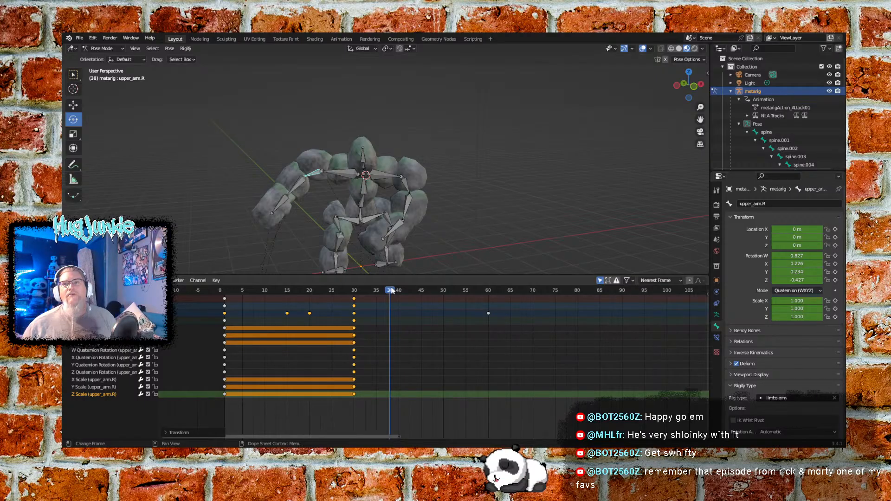
- Scrub between frames 1 and 35, selecting upper_arm.L to compare its motion and frame 30 pose with the right arm
left_click_drag(389, 290, 352, 291)
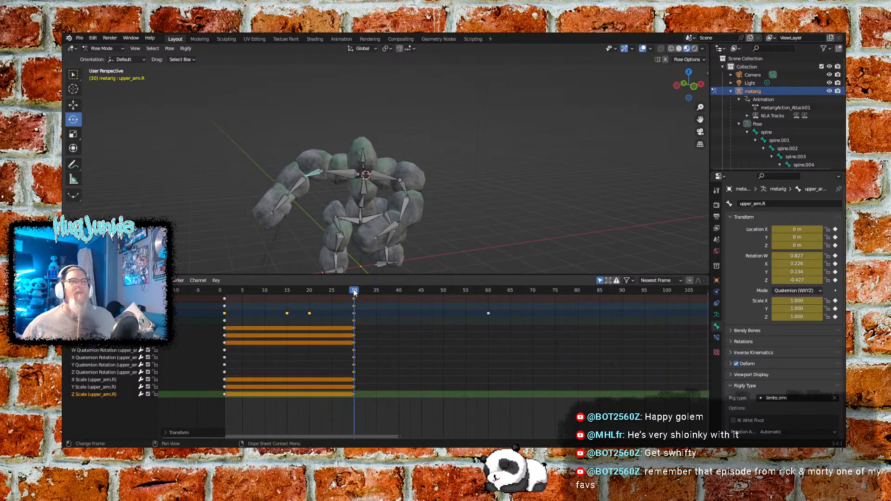
mouse_move(354, 291)
left_mouse_down()
mouse_move(224, 299)
mouse_move(352, 298)
left_mouse_up()
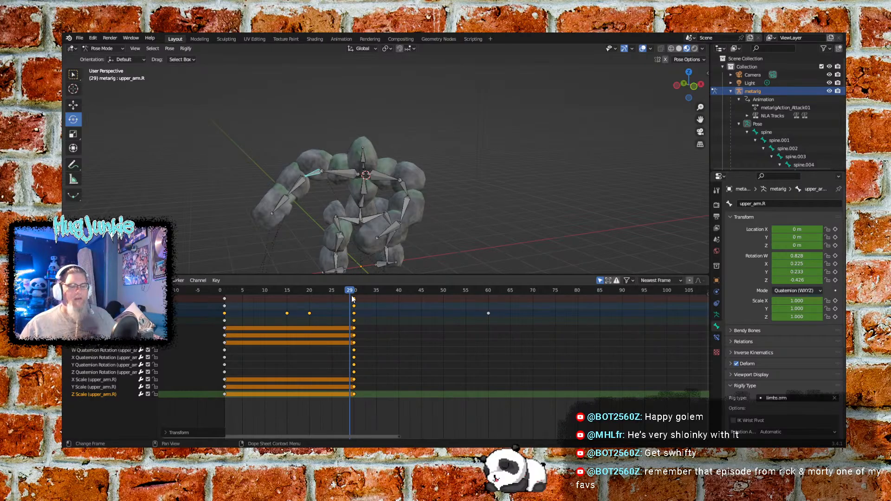
mouse_move(351, 299)
left_mouse_down()
mouse_move(239, 307)
mouse_move(351, 292)
left_mouse_up()
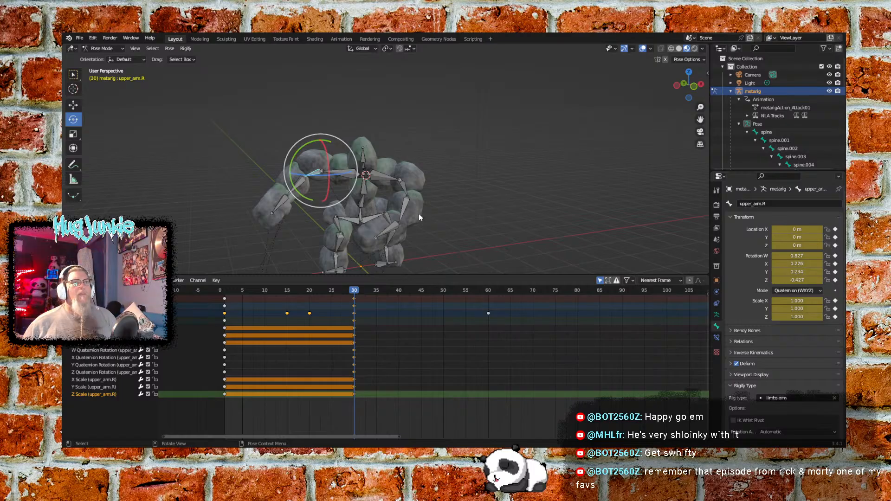
left_click(403, 188)
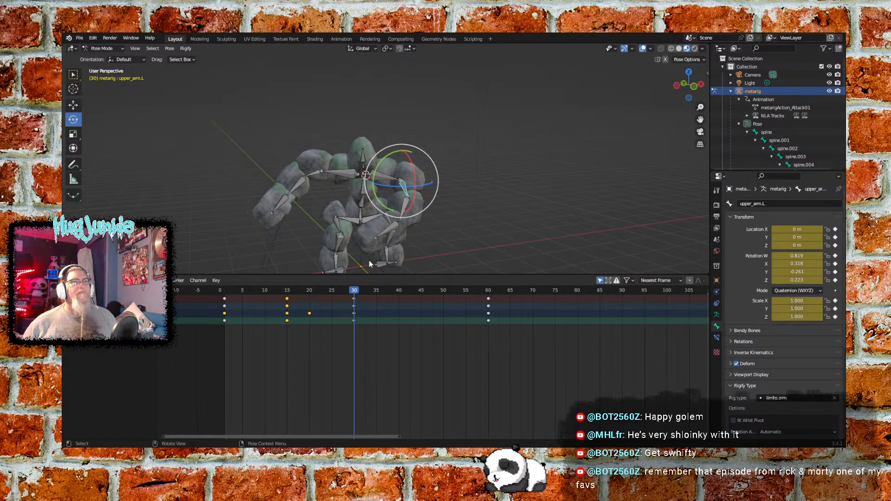
mouse_move(353, 293)
left_mouse_down()
mouse_move(236, 296)
mouse_move(354, 300)
left_mouse_up()
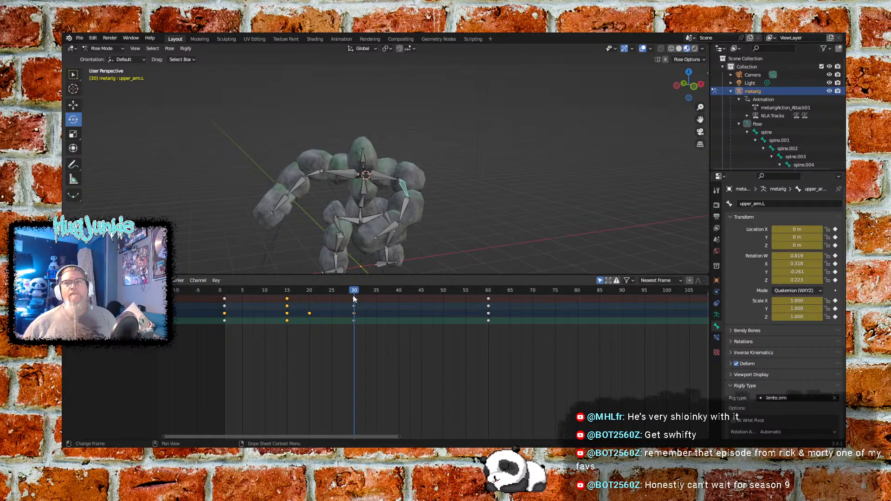
left_click_drag(353, 299, 353, 299)
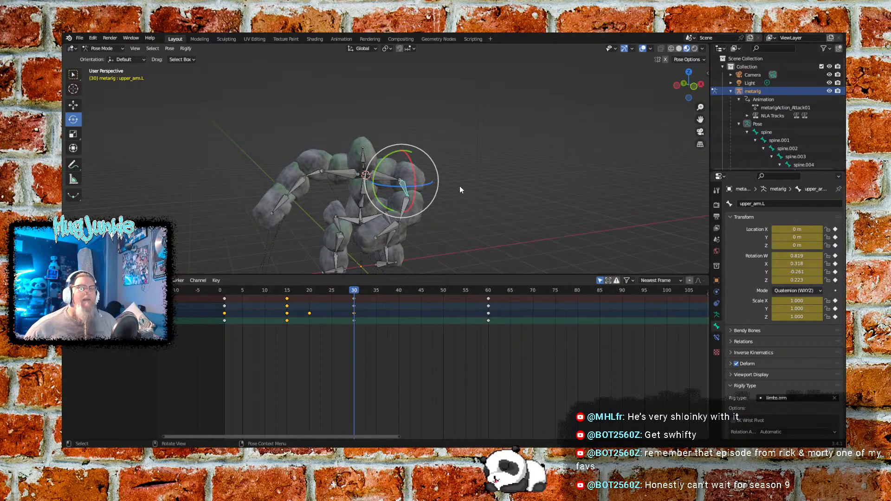
left_click_drag(356, 290, 226, 290)
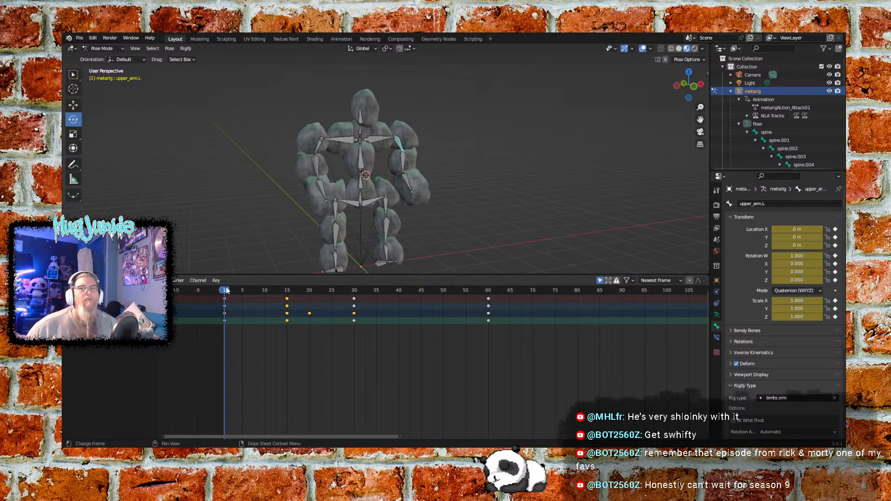
left_click_drag(227, 290, 355, 295)
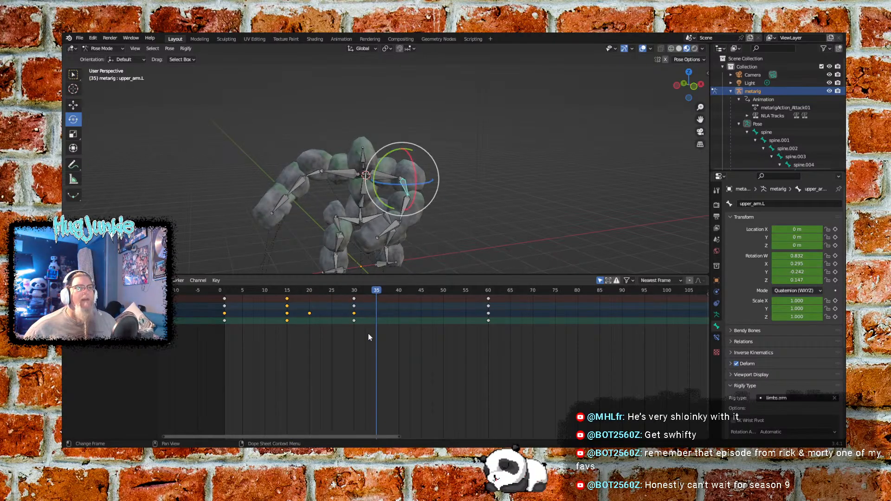
- Select upper_arm.L's keyframes at frame 30 and go to that frame to read the bone's quaternion rotation
left_click(354, 320)
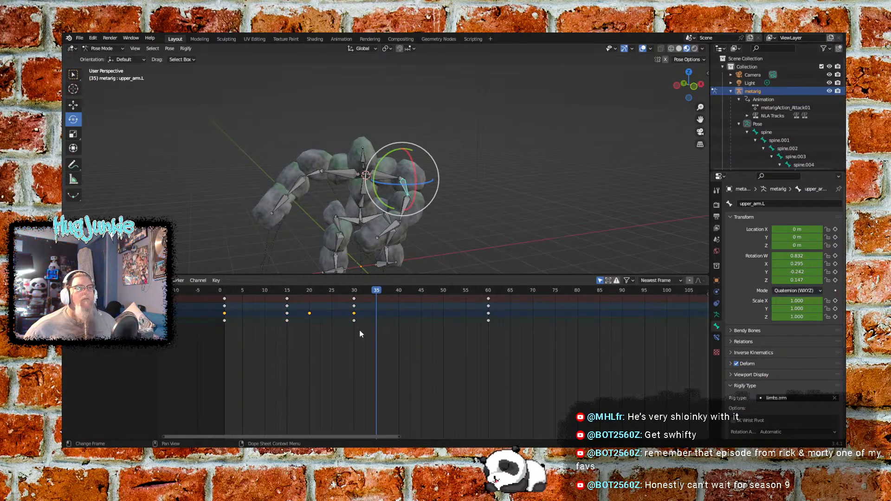
left_click_drag(525, 366, 319, 291, "shift")
left_click(438, 345)
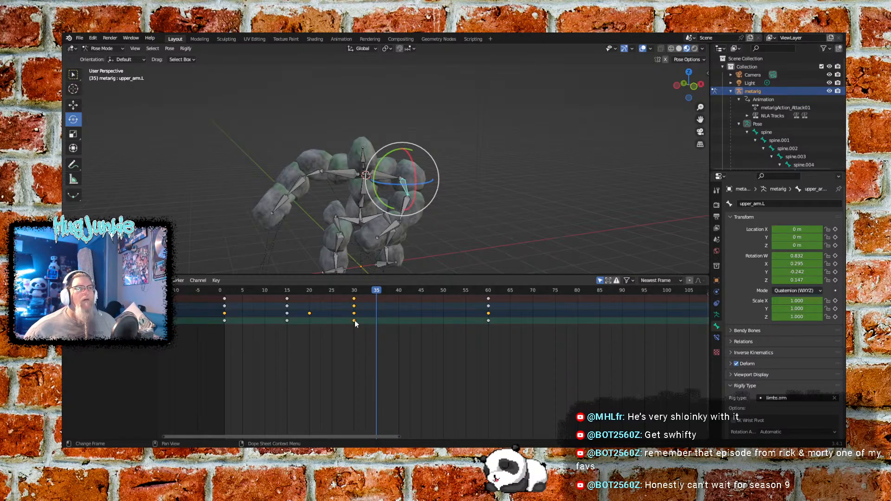
left_click_drag(354, 321, 353, 321)
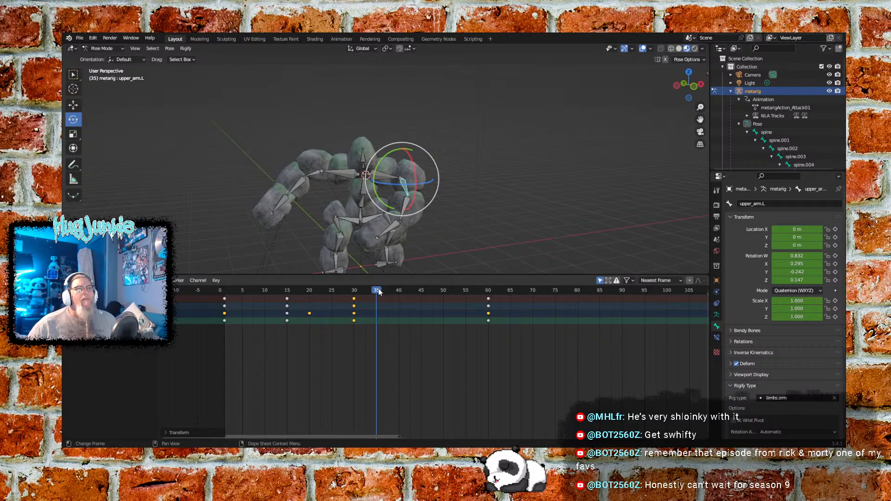
left_click(355, 290)
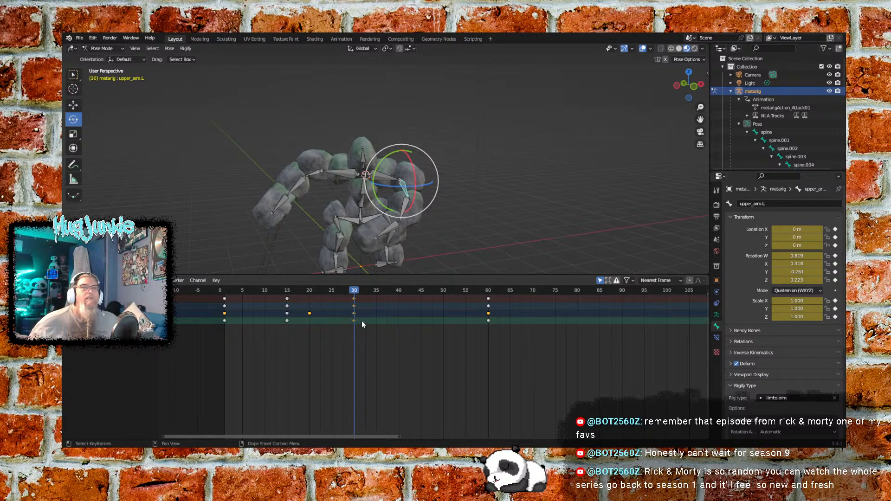
mouse_move(361, 292)
left_mouse_down()
mouse_move(288, 292)
mouse_move(357, 293)
mouse_move(288, 294)
mouse_move(320, 303)
mouse_move(352, 296)
left_mouse_up()
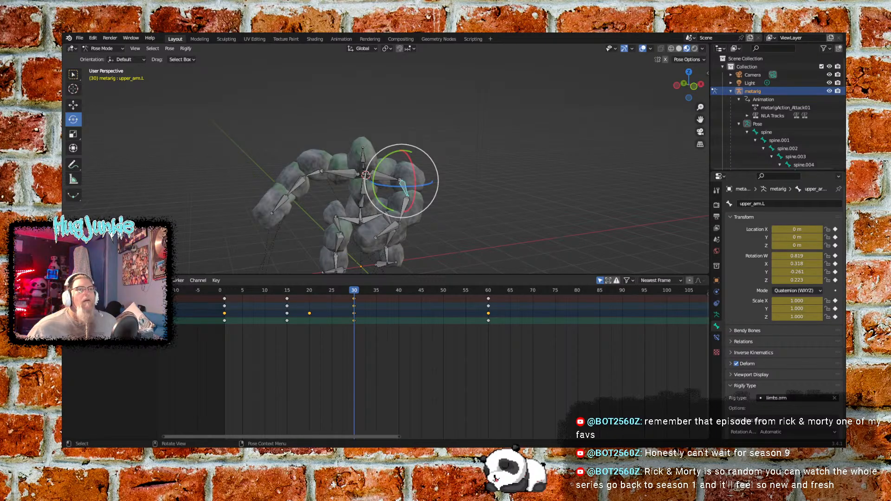
- Set upper_arm.R's quaternion W rotation at frame 30 to 0.819
left_click(314, 175)
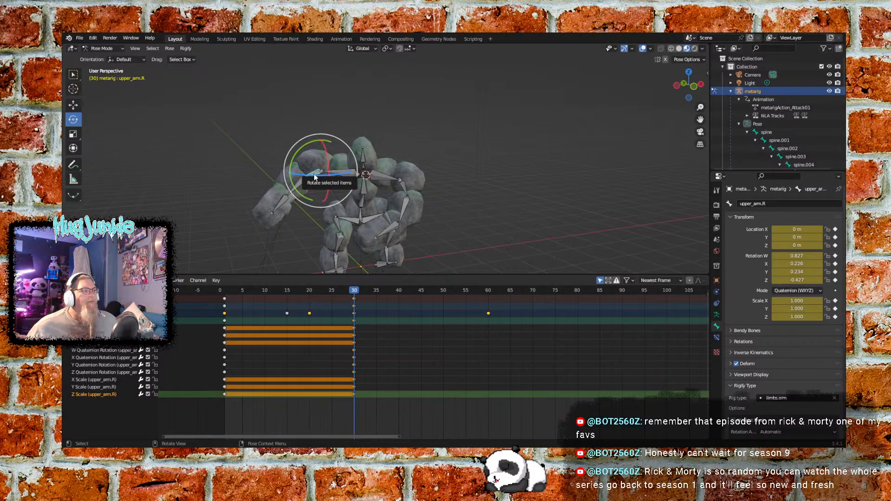
left_click(811, 258)
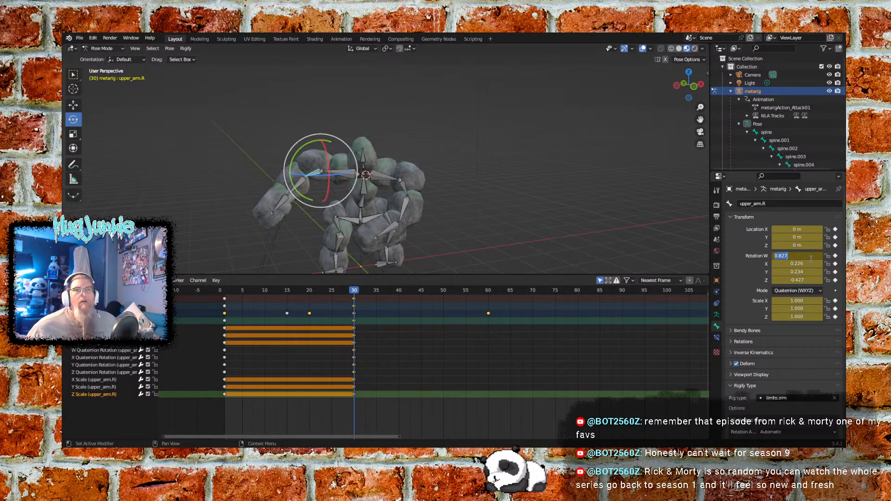
type("0")
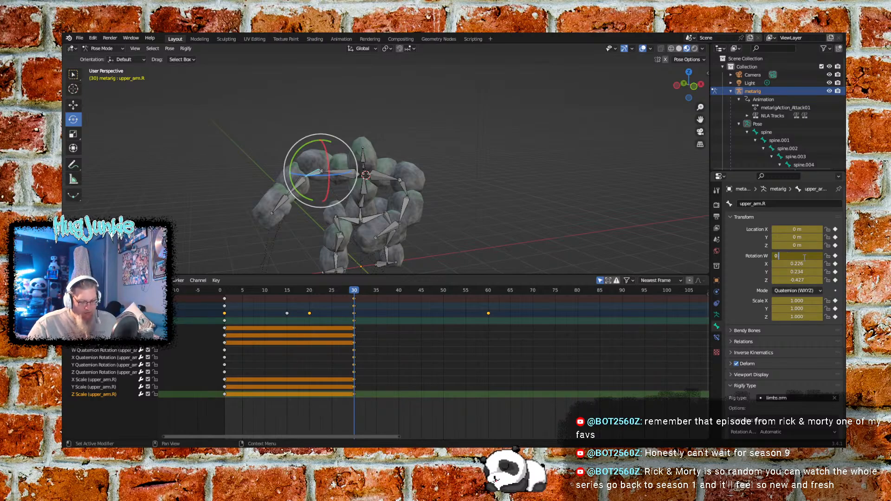
type(".19")
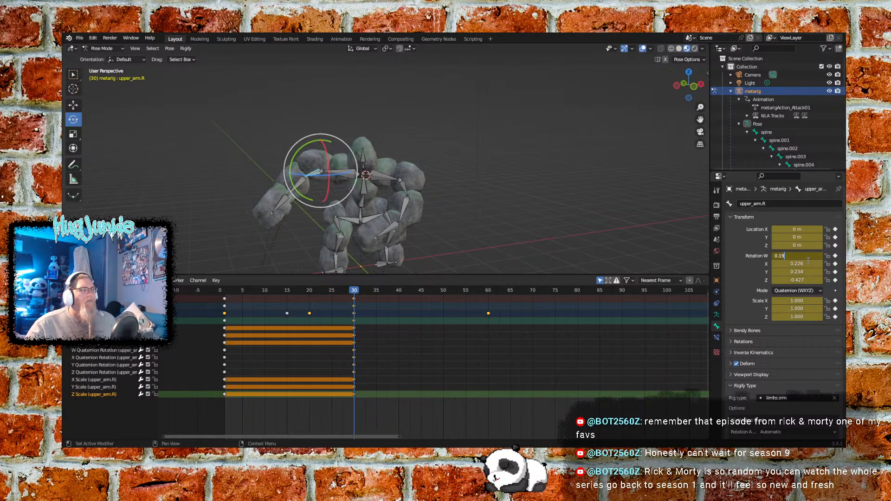
key("BackSpace")
key("BackSpace")
key("BackSpace")
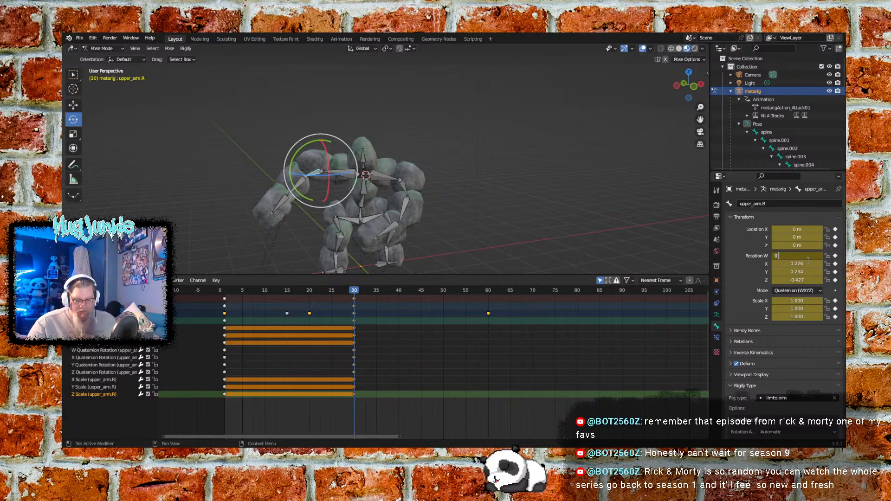
type(".819")
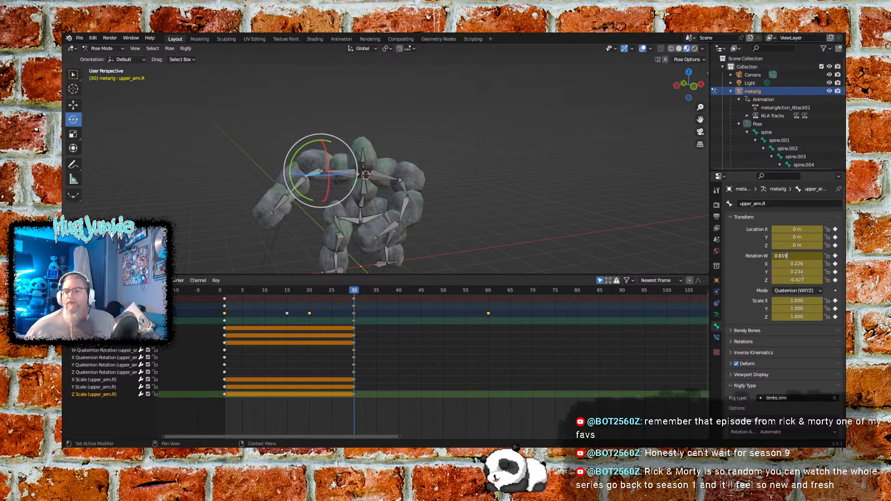
key("Return")
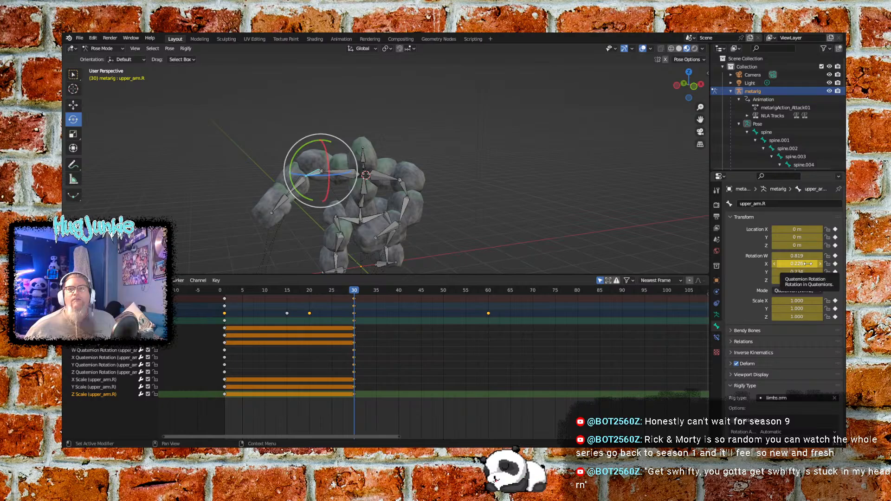
- Set upper_arm.R's quaternion X rotation at frame 30 to 0.318
left_click(808, 264)
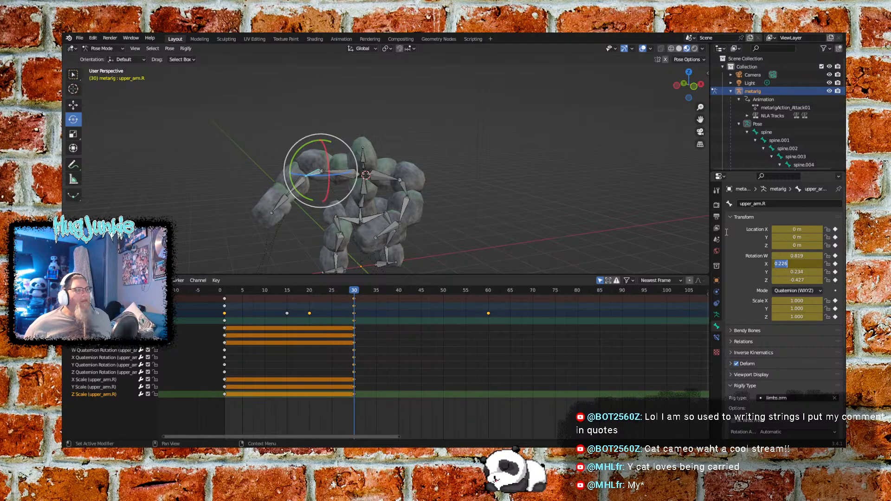
left_click(803, 266)
key("BackSpace")
key("BackSpace")
key("BackSpace")
key("BackSpace")
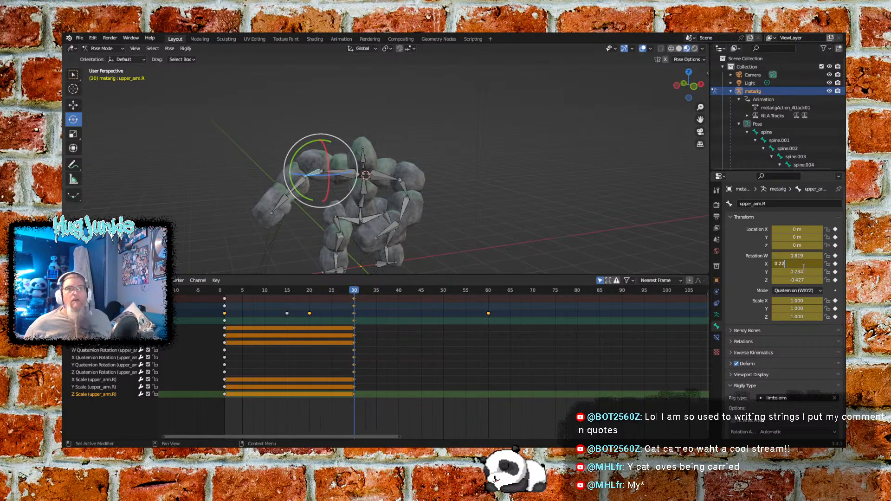
type(".318")
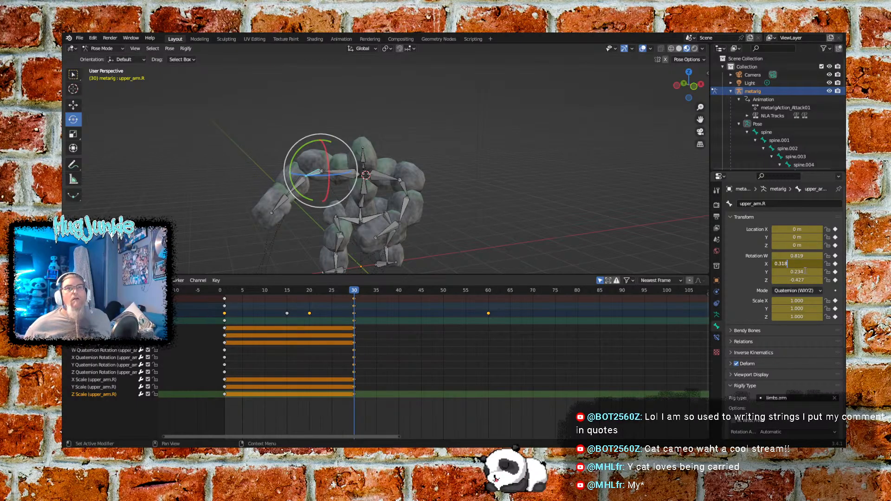
key("Return")
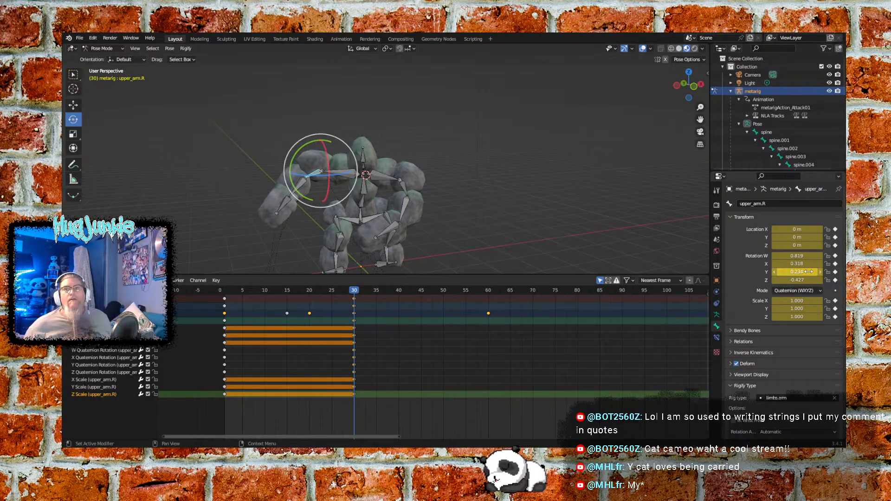
- Set upper_arm.R's quaternion Y rotation at frame 30 to -0.261
left_click(809, 271)
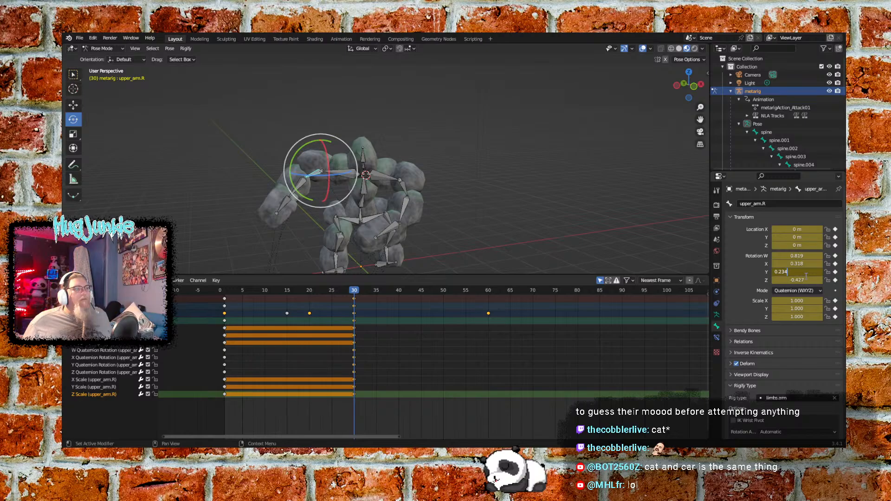
left_click_drag(805, 275, 754, 271)
key("BackSpace")
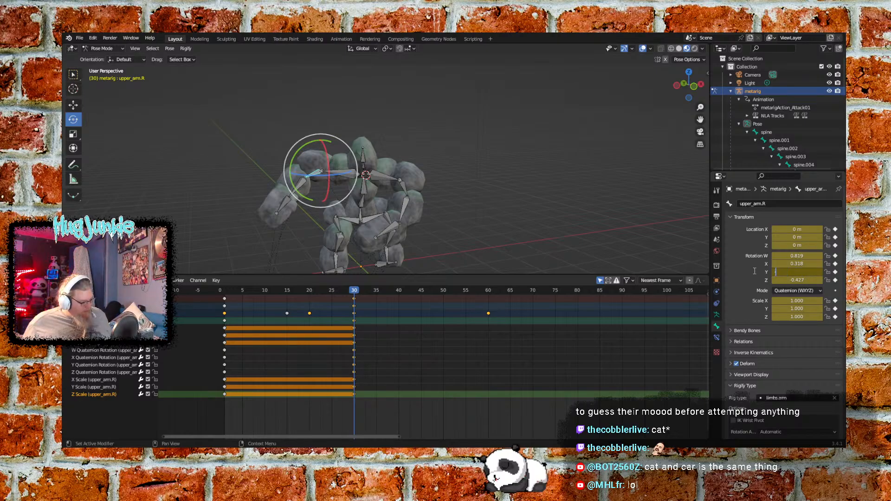
type("-0.")
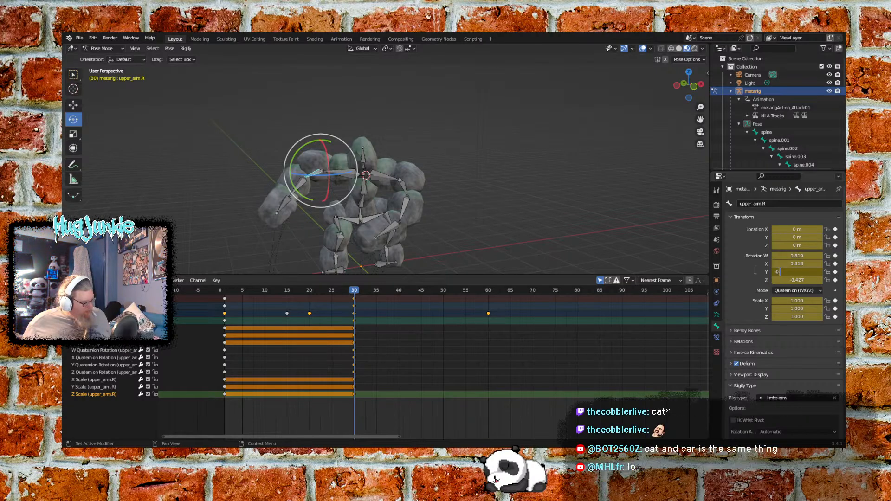
type("261")
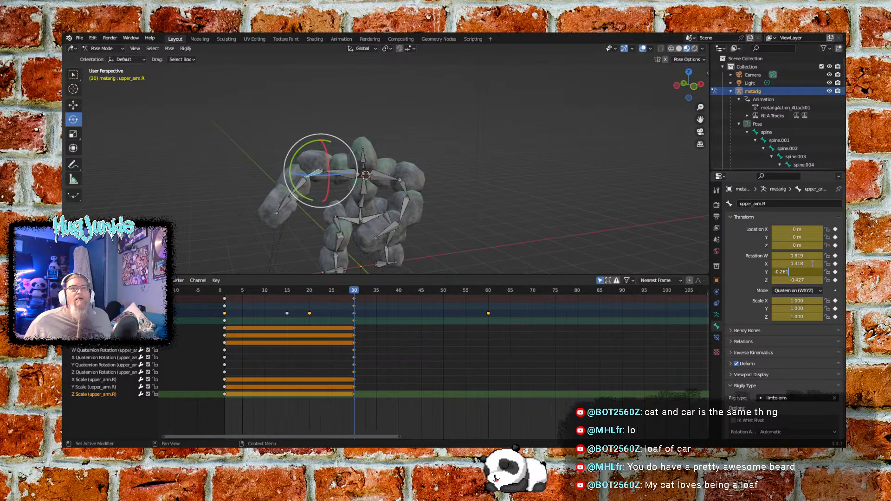
key("Return")
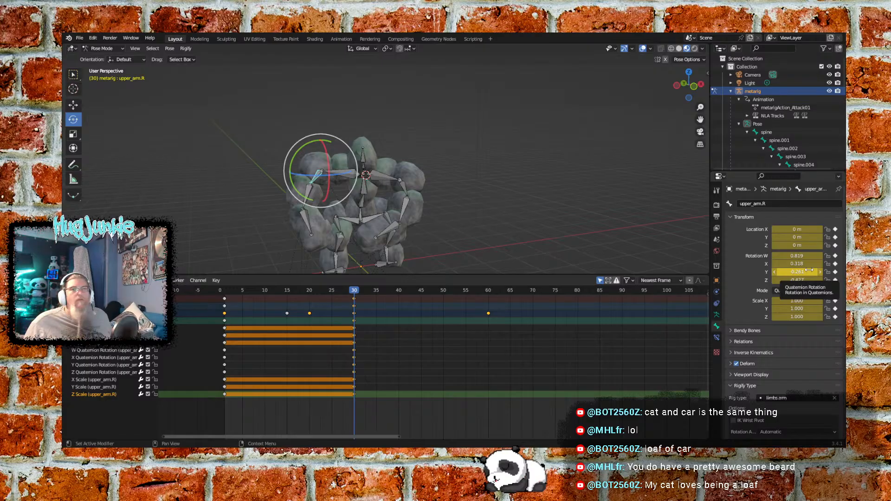
- Set upper_arm.R's quaternion Z rotation at frame 30 to -0.223 and inspect the resulting arm pose
left_click(807, 280)
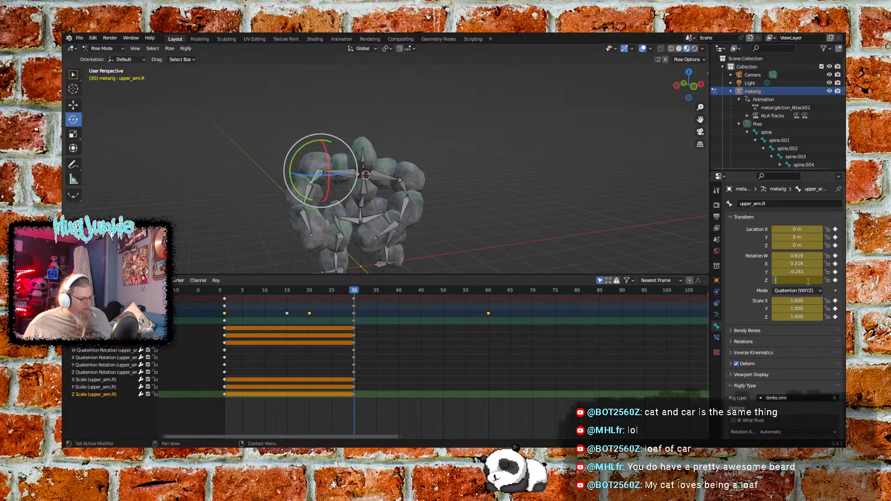
type("-0.223")
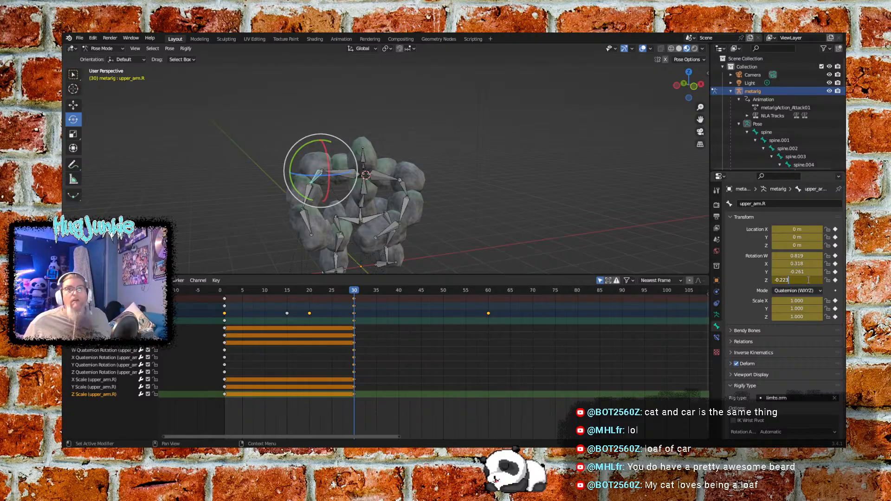
key("Return")
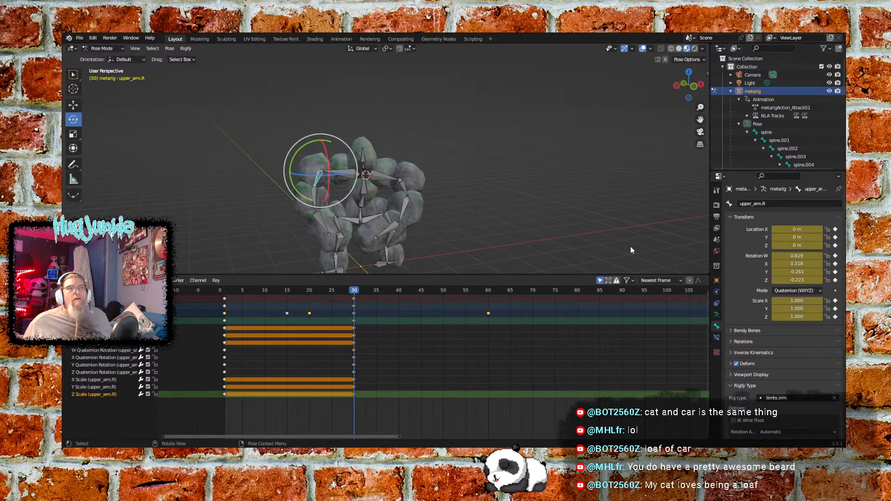
middle_click_drag(530, 207, 583, 201)
middle_click_drag(563, 185, 531, 204)
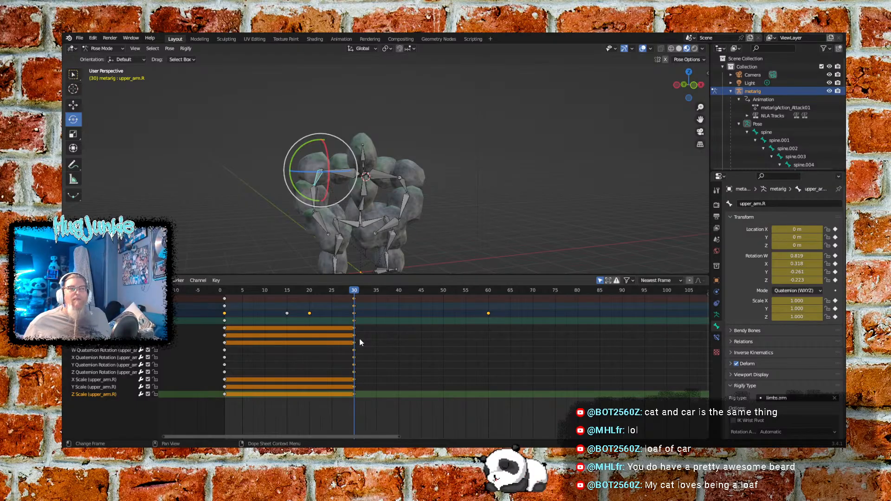
- Undo the quaternion rotation edits made to upper_arm.R at frame 30 and move to frame 45
key("ctrl+z")
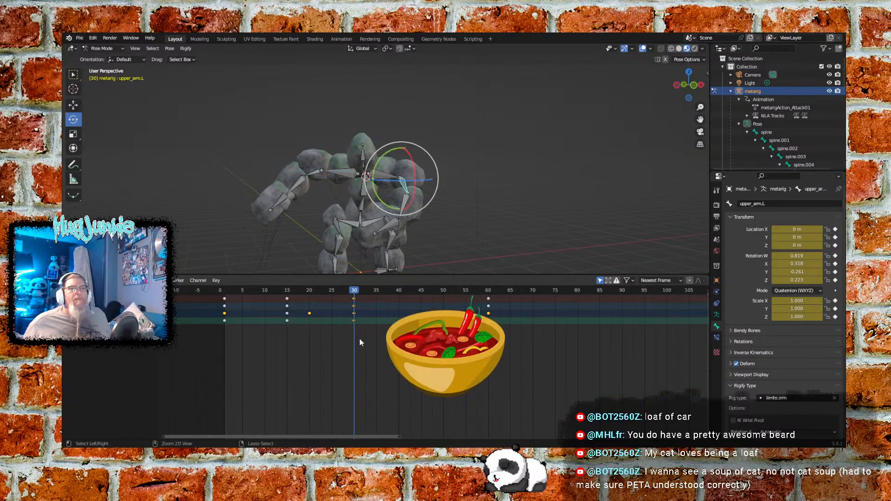
key("ctrl+z")
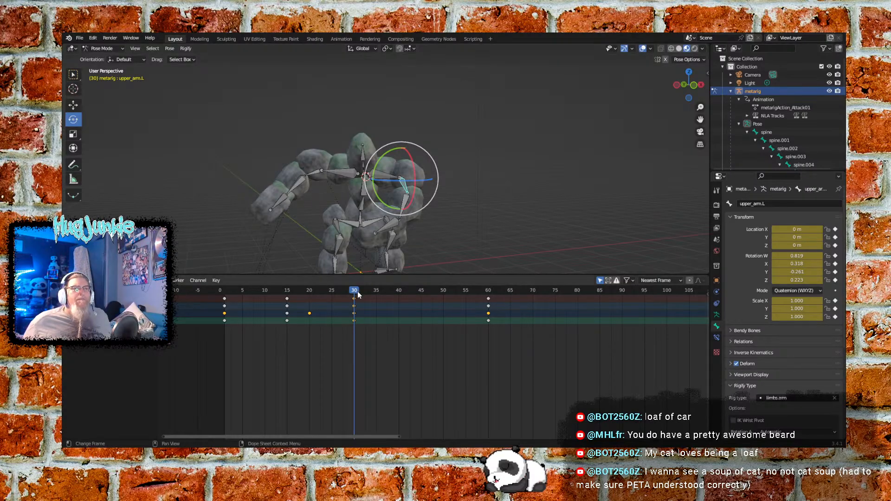
left_click_drag(358, 294, 419, 291)
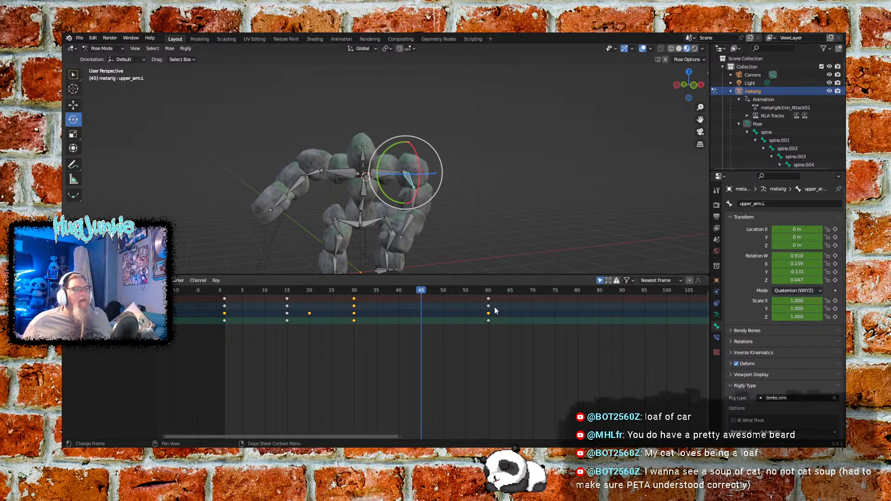
- Set upper_arm.L's quaternion W rotation at frame 45 to 0.819
left_click(808, 255)
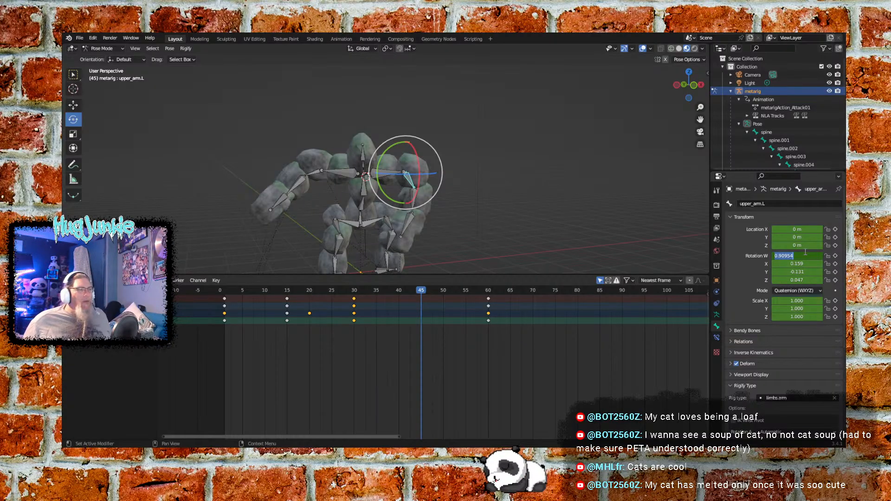
type("0")
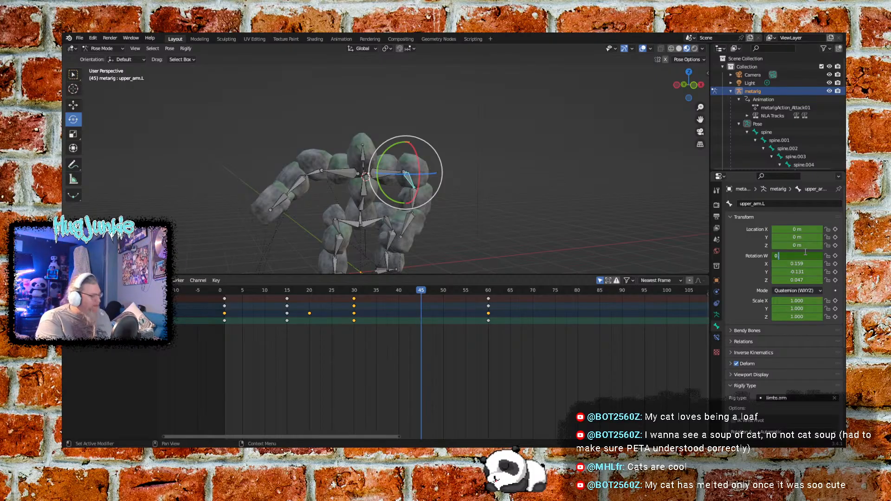
type(".819")
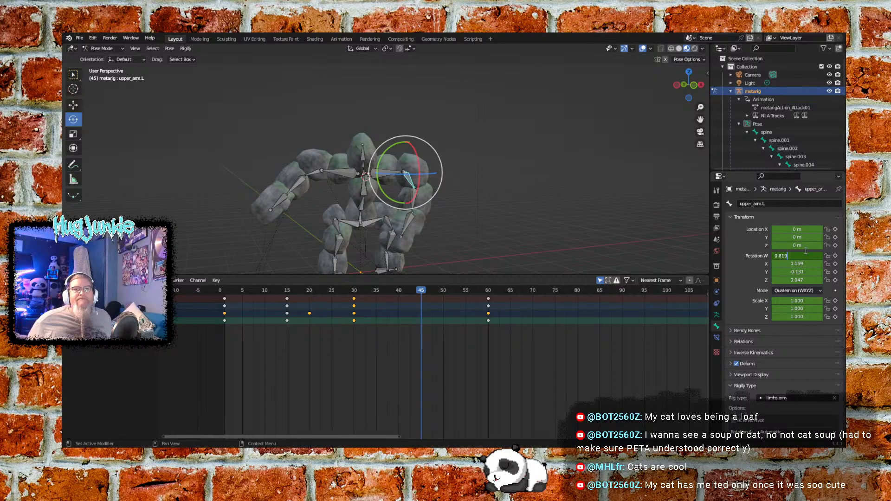
key("Return")
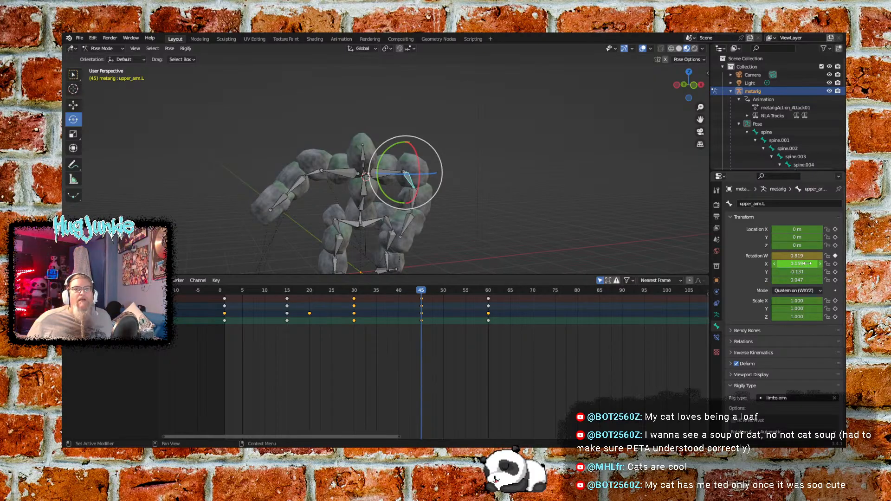
- Try a quaternion X rotation of 0.318 on upper_arm.L, then undo its W and X rotation edits at frame 45
left_click(810, 263)
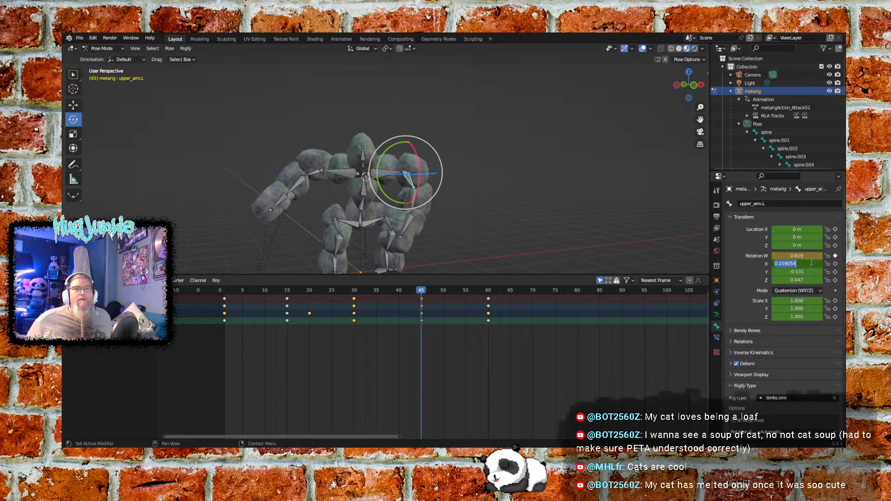
type("0")
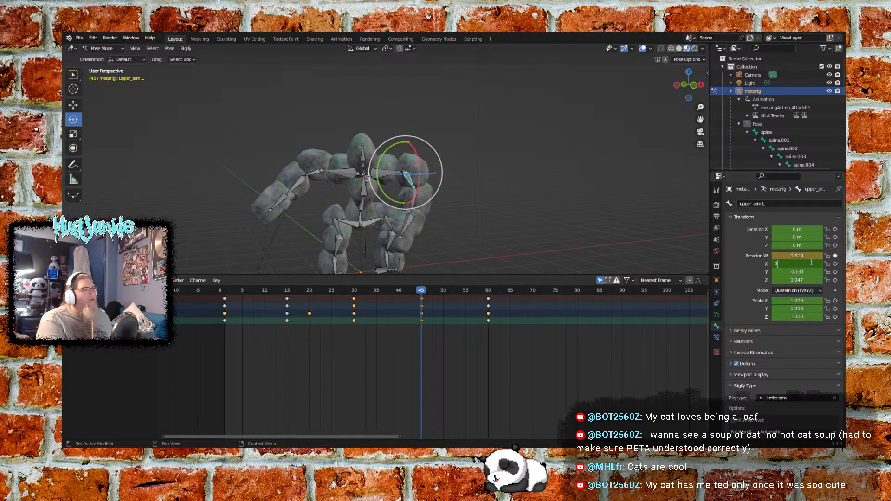
type(".318")
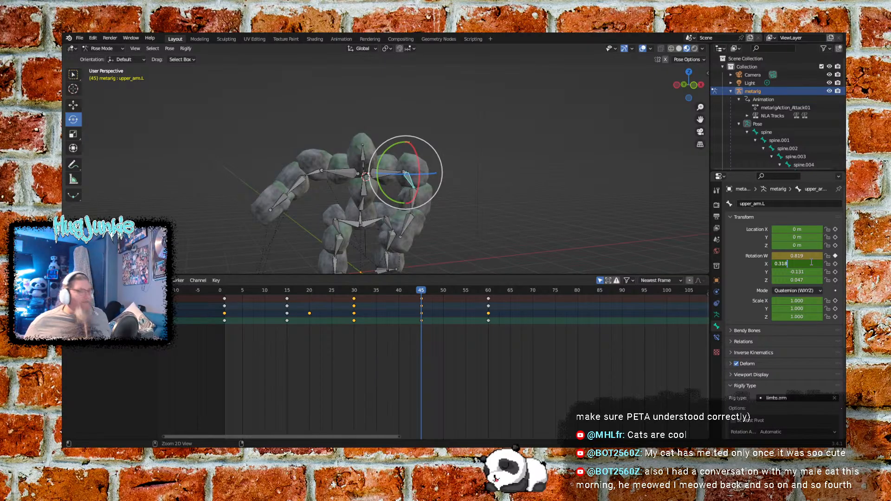
key("BackSpace")
key("BackSpace")
key("BackSpace")
key("BackSpace")
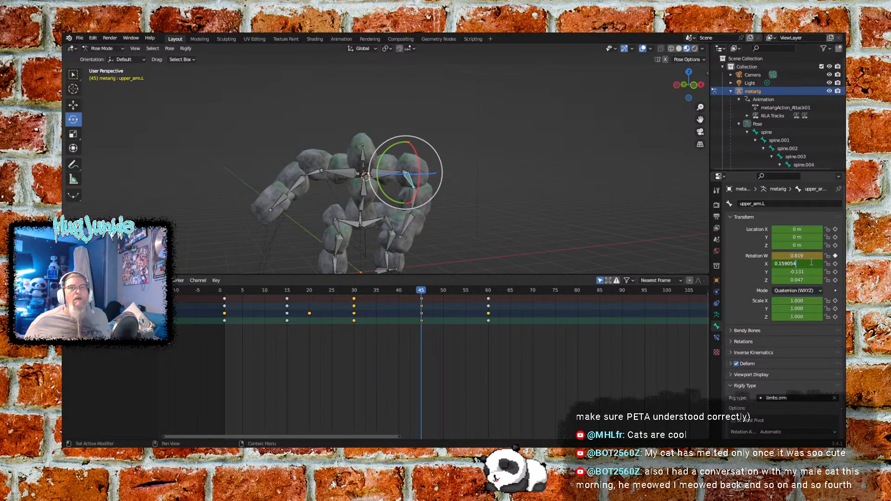
key("Return")
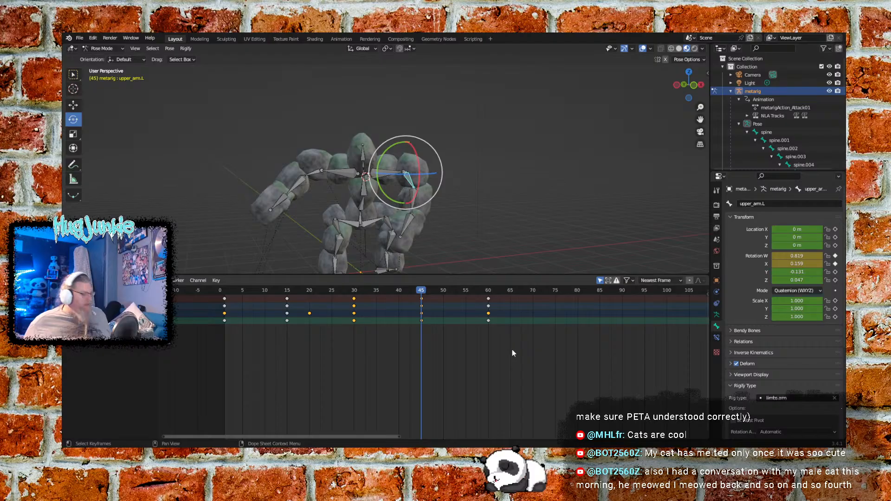
key("ctrl+z")
key("ctrl+z")
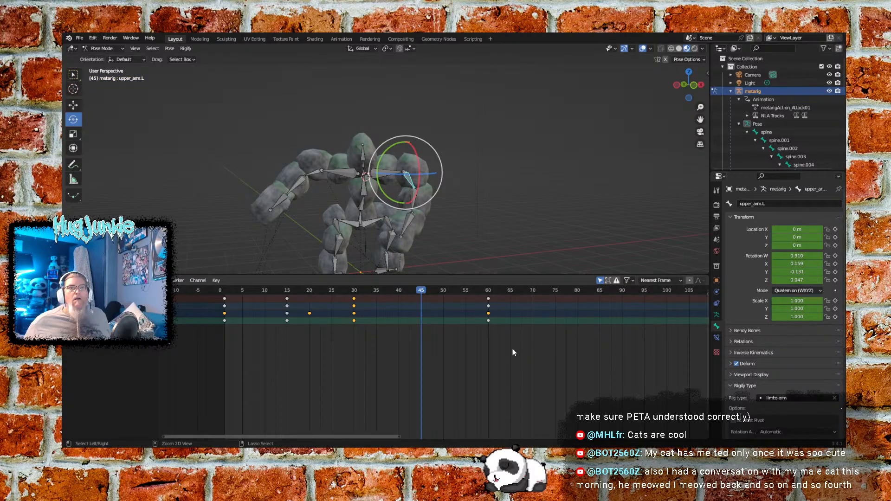
- Set upper_arm.R's quaternion W rotation at frame 45 to 0.819 and play back the attack animation
left_click(318, 171)
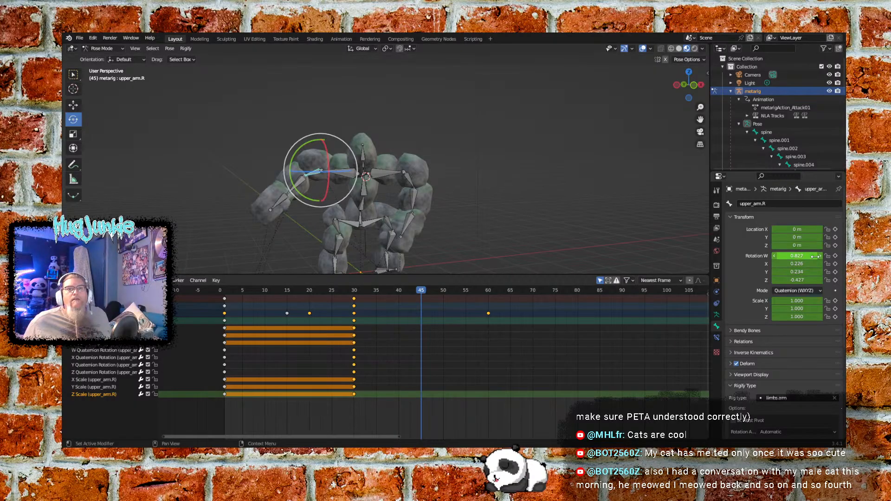
left_click_drag(815, 256, 816, 256)
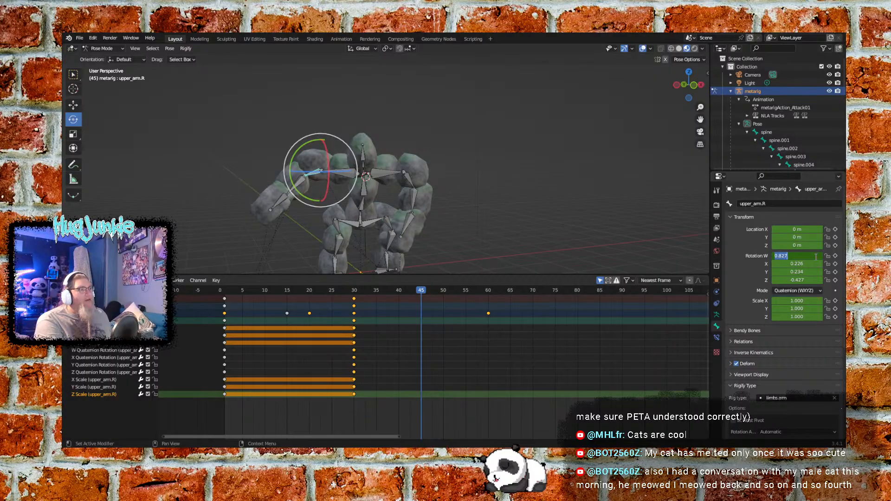
type("0.81")
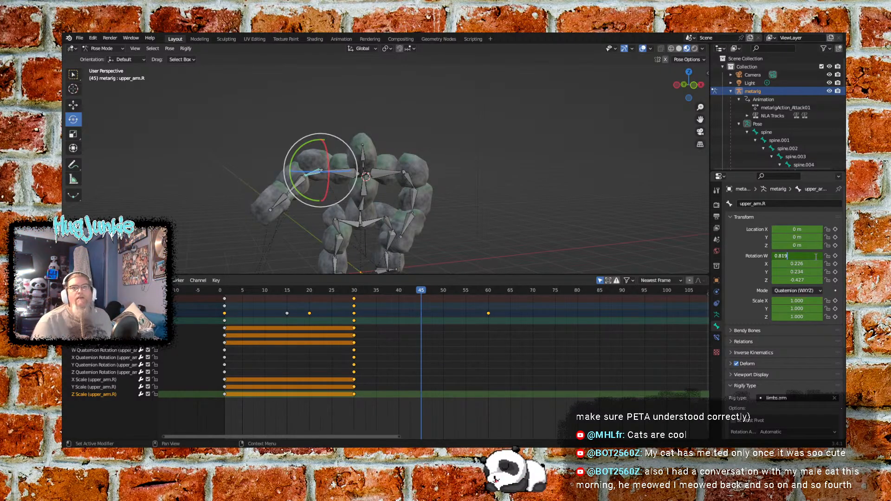
type("9")
key("Return")
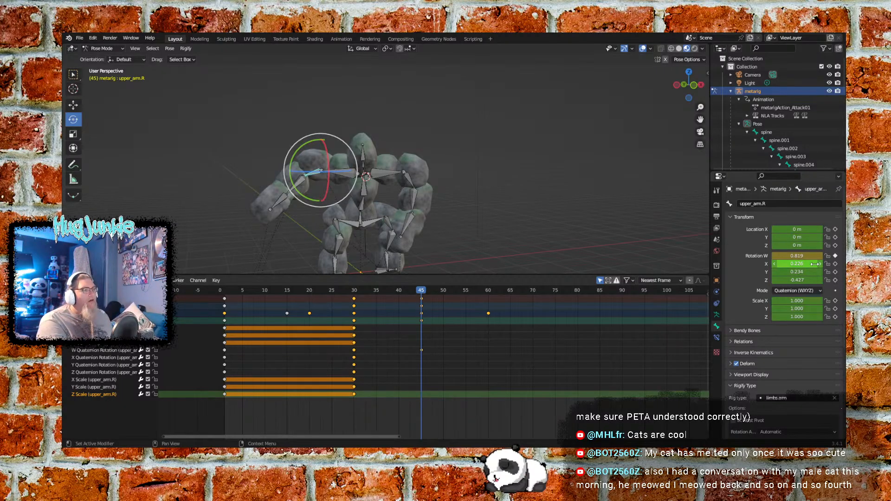
key("space")
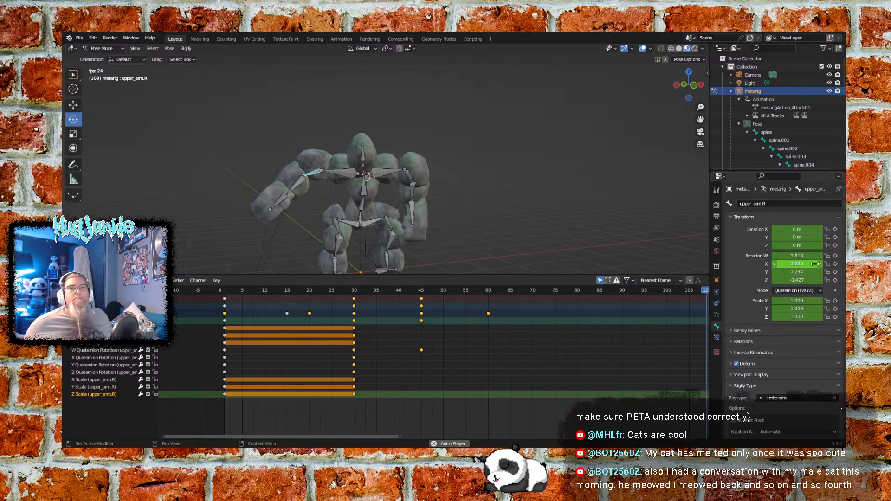
key("space")
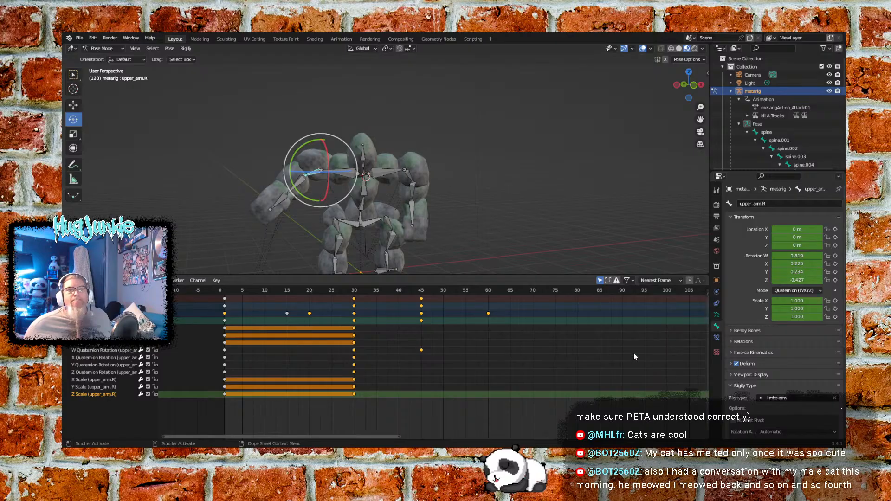
- Go to frame 45 and set upper_arm.R's quaternion X rotation to 0.318
left_click_drag(383, 436, 392, 349)
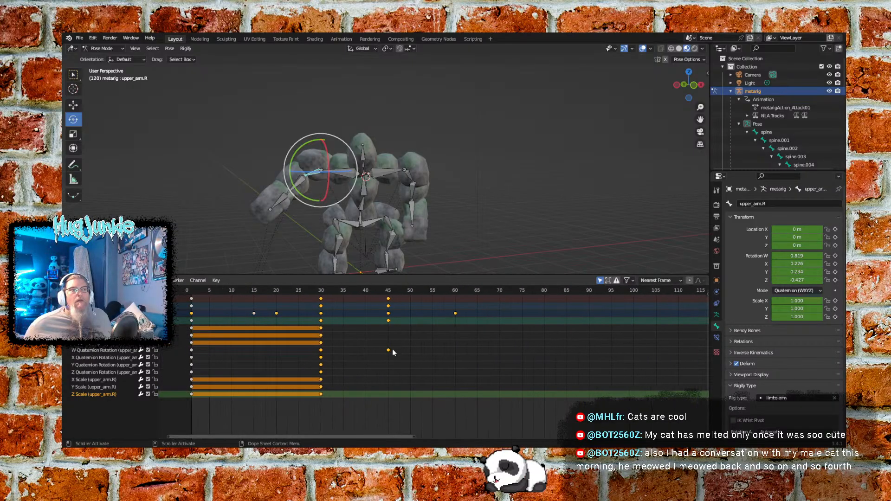
left_click(388, 290)
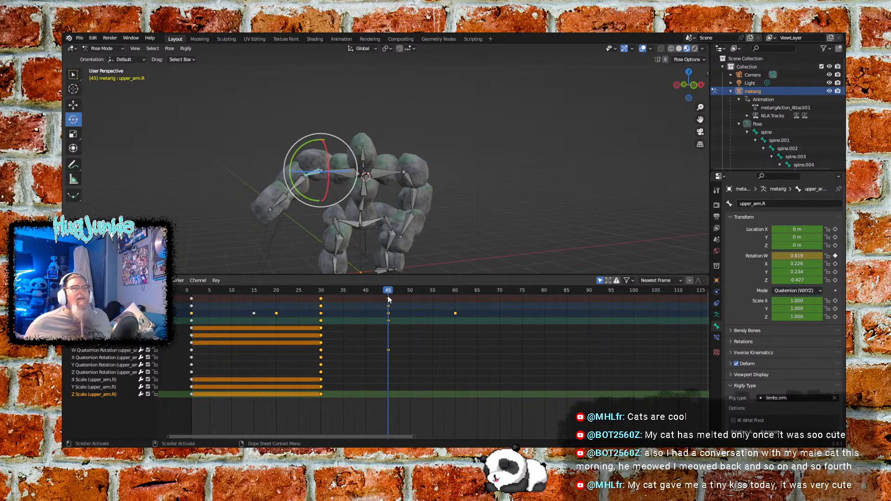
left_click(806, 263)
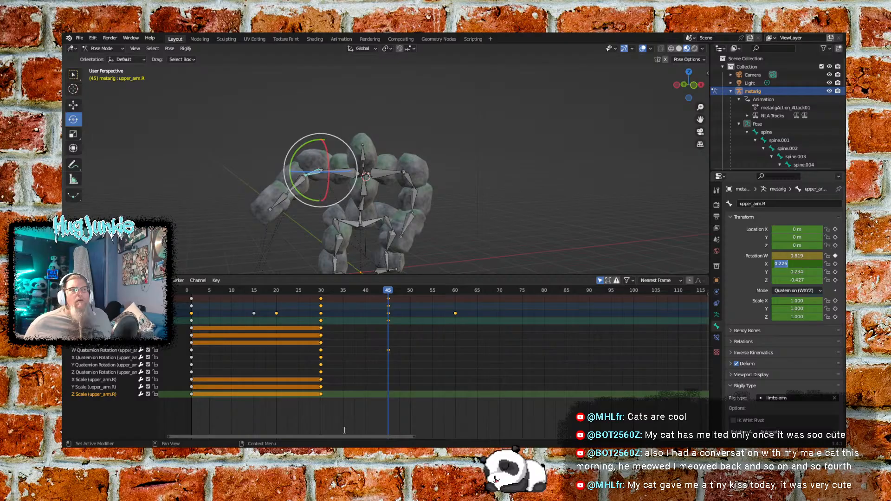
key("Return")
left_click_drag(330, 436, 328, 435)
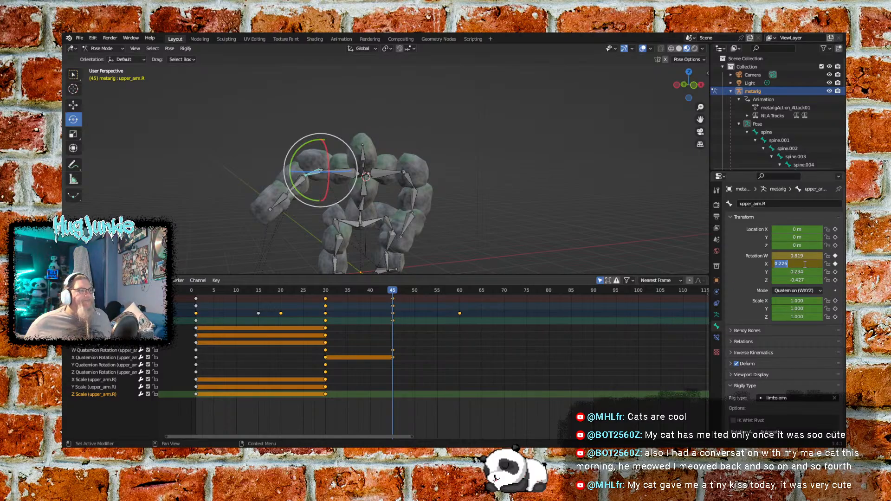
type("0")
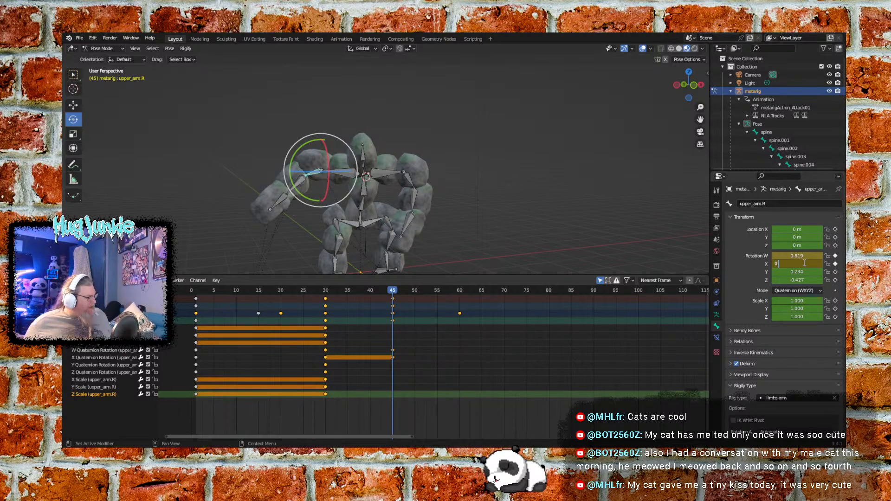
type("8")
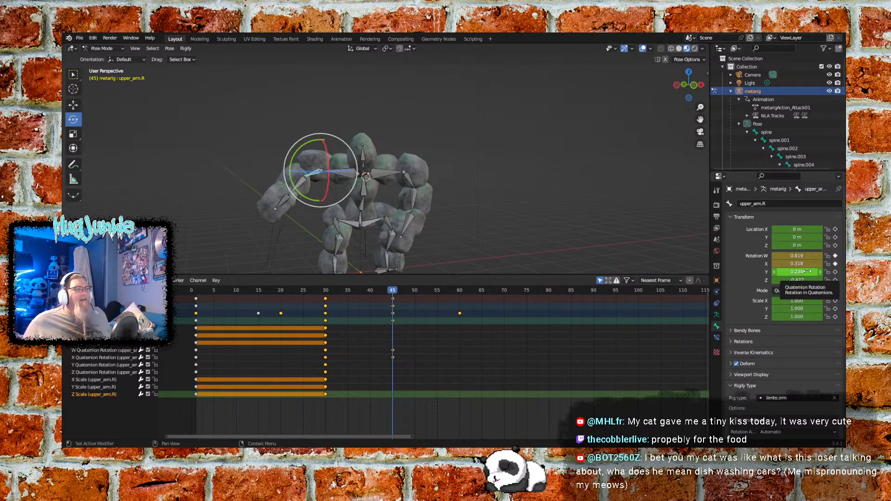
- Set upper_arm.R's quaternion Y rotation at frame 45 to 0.261, then make it negative, -0.261
left_click(807, 271)
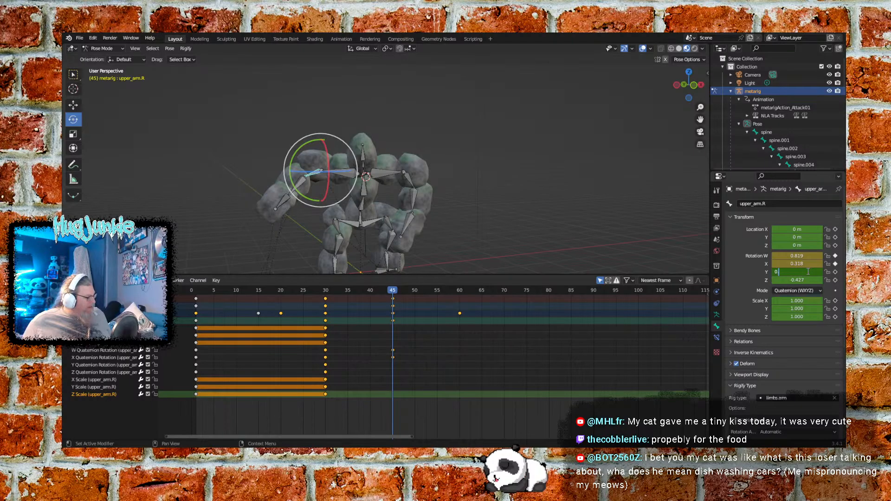
type("0.261")
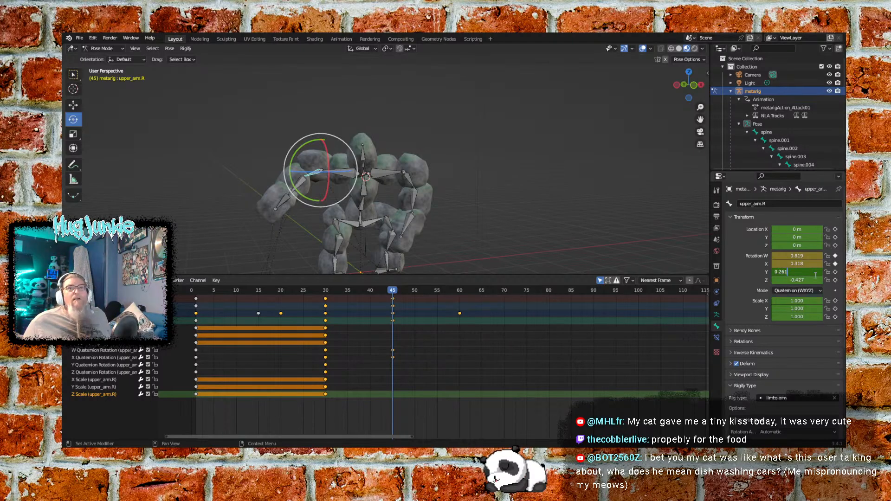
key("Return")
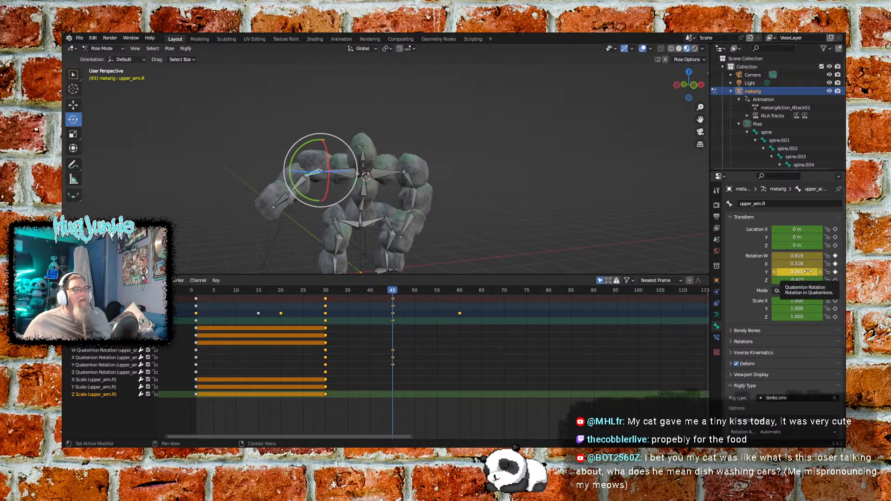
left_click(807, 271)
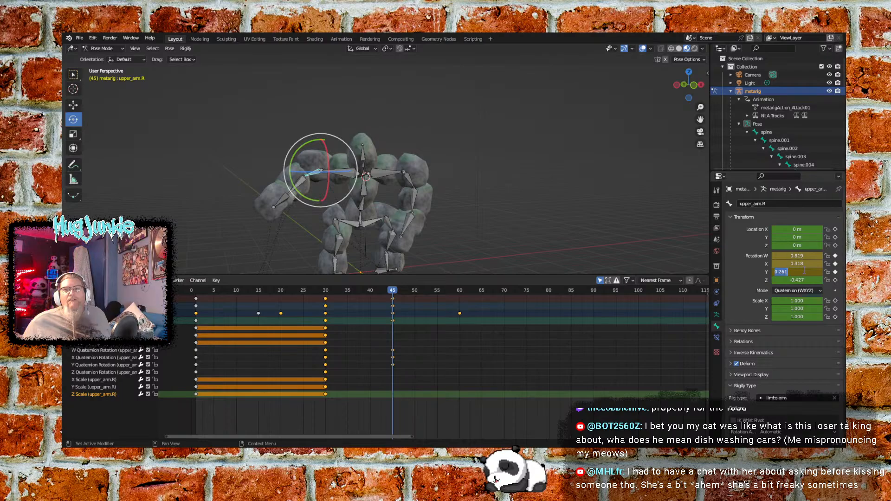
key("Left")
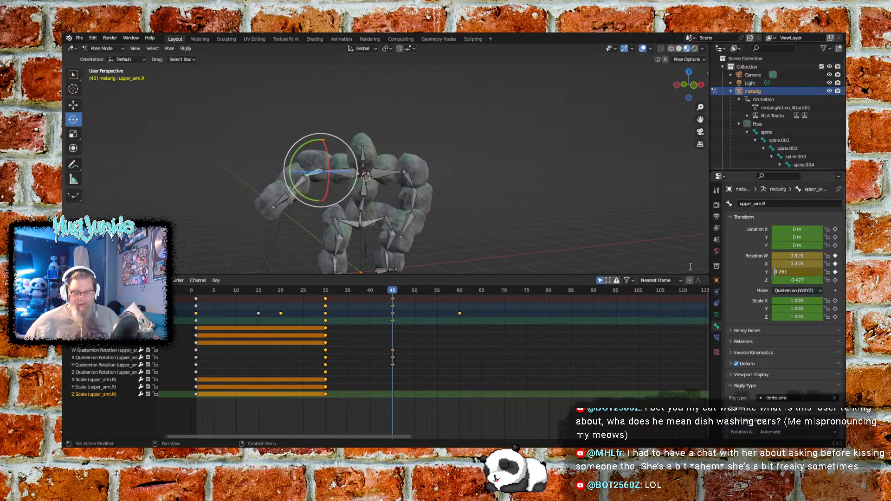
type("-")
key("Return")
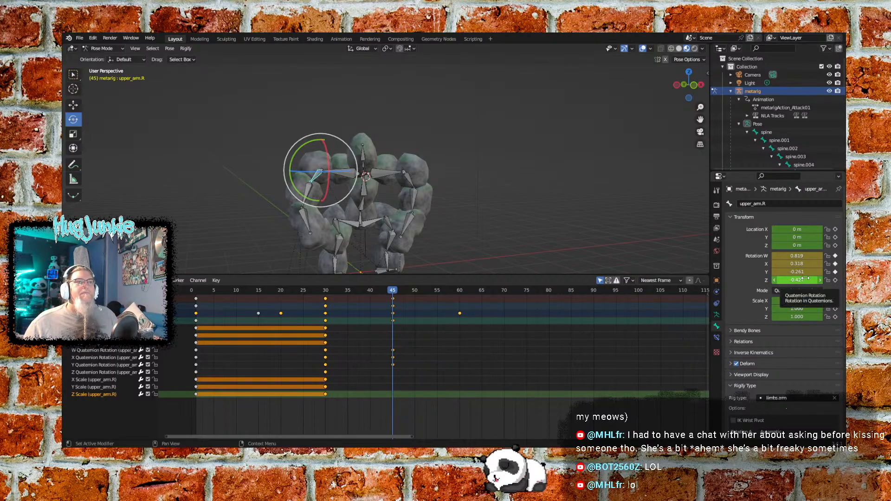
- Set upper_arm.R's quaternion Z rotation at frame 45 to 0.223, then make it negative, -0.223
left_click(810, 281)
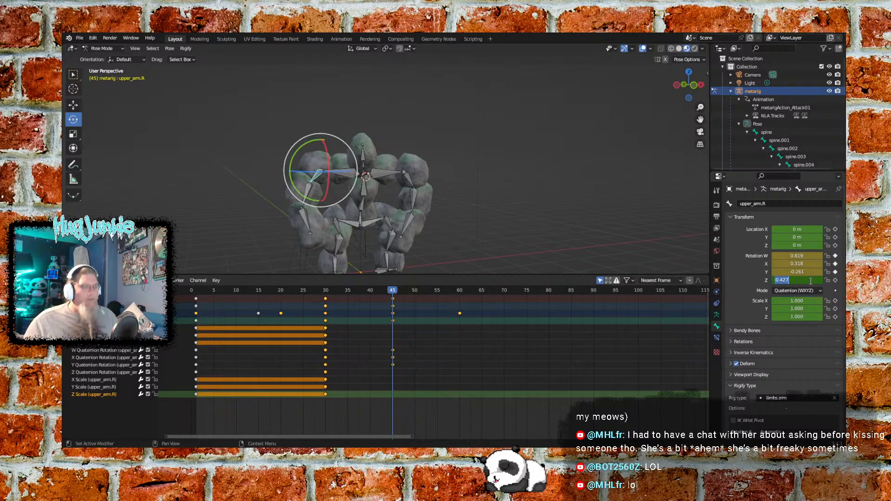
type("0.223")
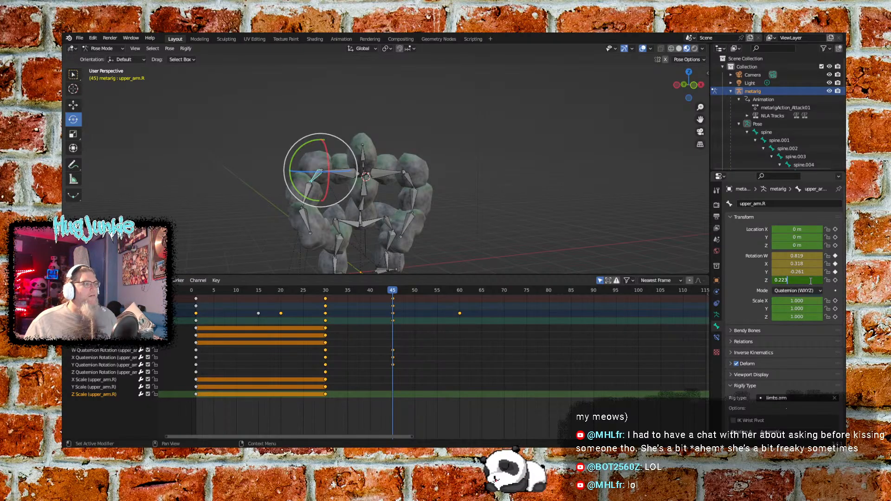
key("Return")
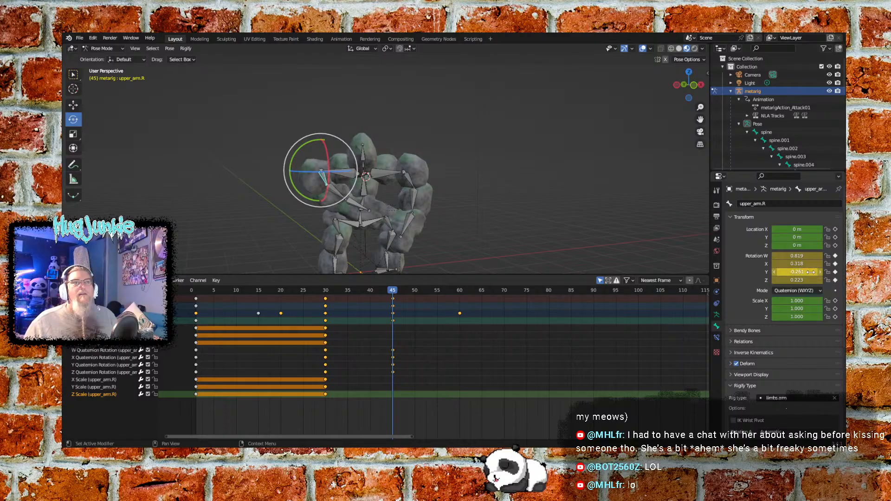
left_click(794, 280)
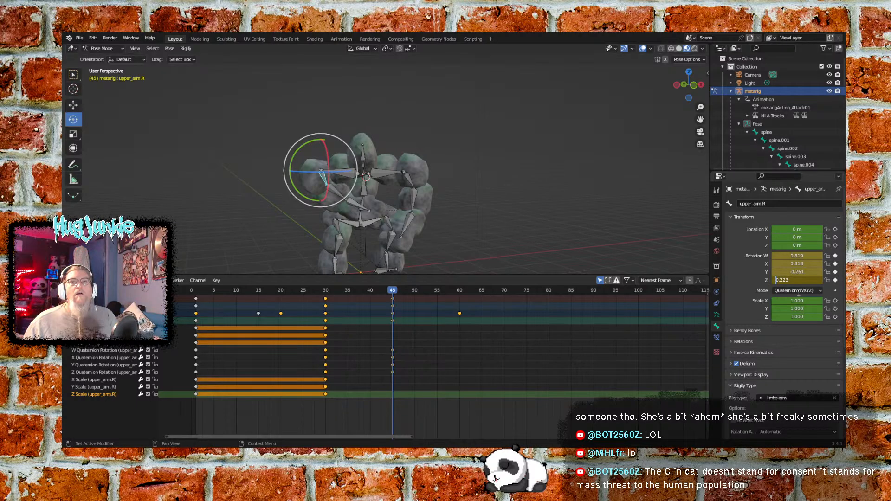
type("-")
key("Return")
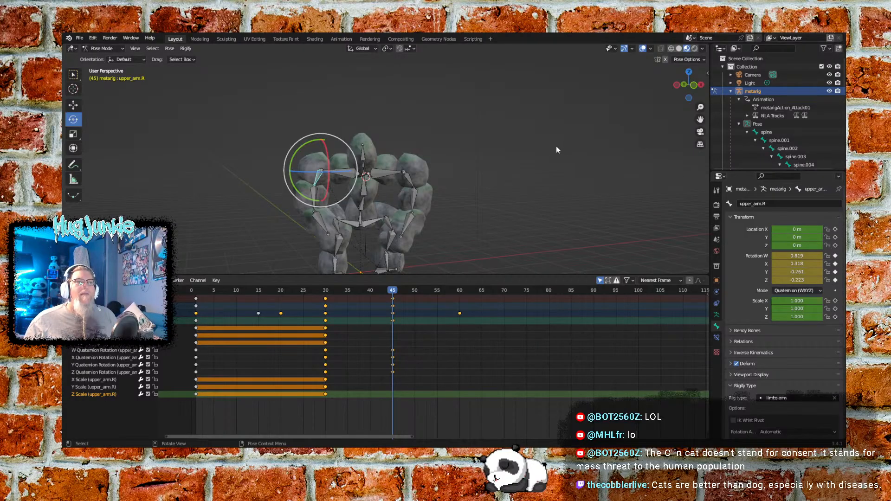
- Scrub around frame 45 to check the right arm's swing, then shift upper_arm.R's frame 45 rotation keys to frame 60
middle_click_drag(538, 175, 477, 228)
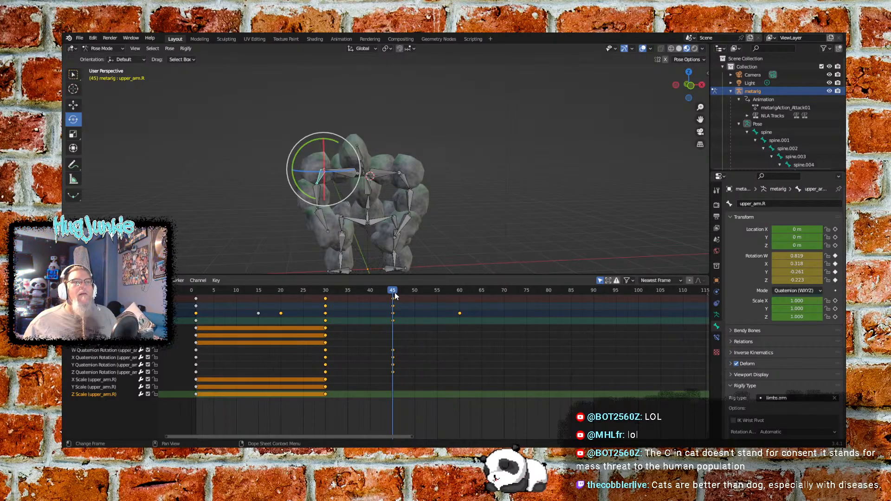
mouse_move(393, 292)
left_mouse_down()
mouse_move(334, 291)
mouse_move(423, 297)
mouse_move(313, 301)
mouse_move(389, 304)
mouse_move(330, 301)
mouse_move(381, 300)
mouse_move(369, 308)
mouse_move(393, 313)
mouse_move(197, 302)
mouse_move(408, 291)
mouse_move(264, 290)
mouse_move(401, 282)
left_mouse_up()
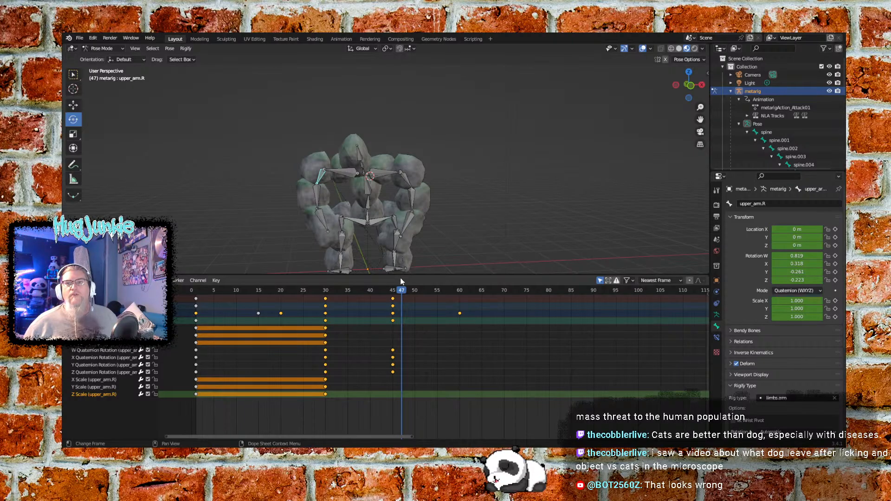
left_click_drag(402, 290, 377, 288)
mouse_move(377, 288)
left_mouse_down()
mouse_move(359, 284)
mouse_move(453, 285)
mouse_move(229, 277)
mouse_move(449, 280)
mouse_move(250, 274)
mouse_move(439, 272)
mouse_move(365, 275)
mouse_move(367, 284)
left_mouse_up()
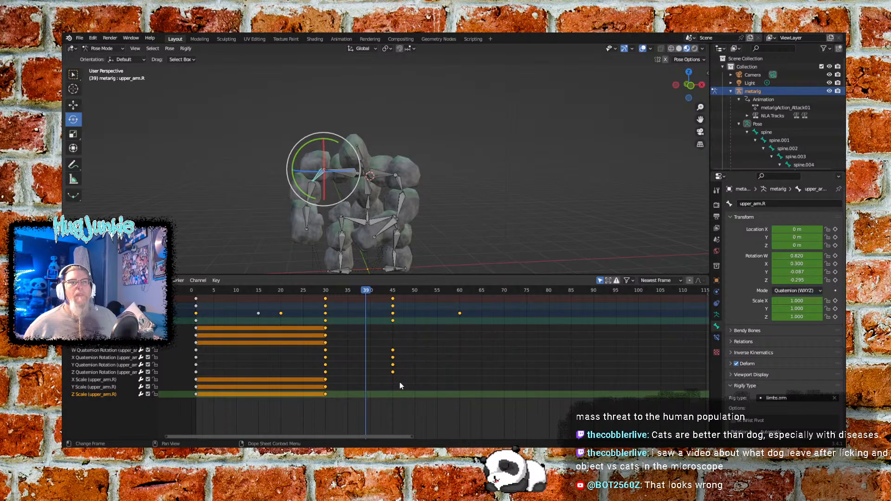
left_click_drag(399, 382, 381, 292)
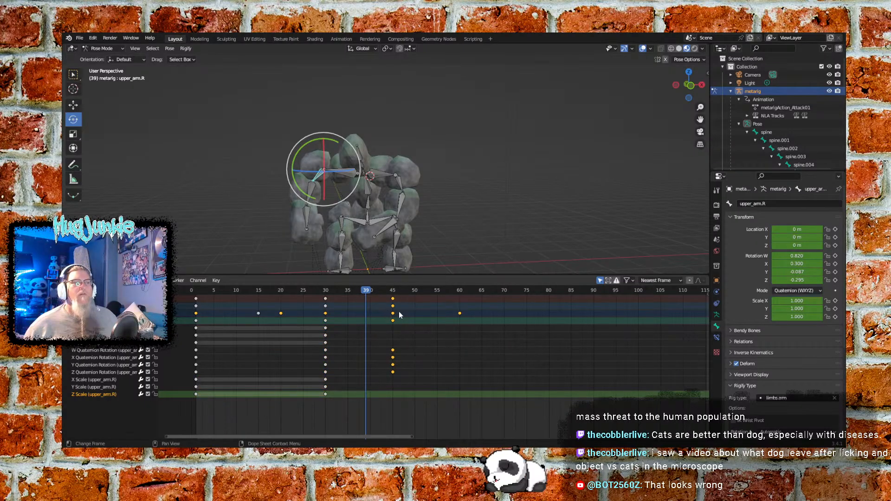
left_click_drag(393, 302, 462, 300)
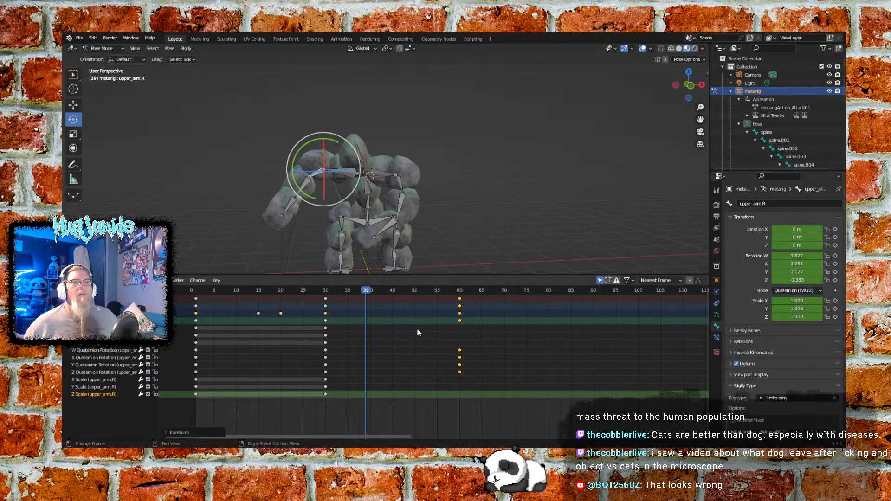
- Go to frame 60 and save the Blender file under its existing name
left_click_drag(364, 291, 461, 281)
left_click(80, 38)
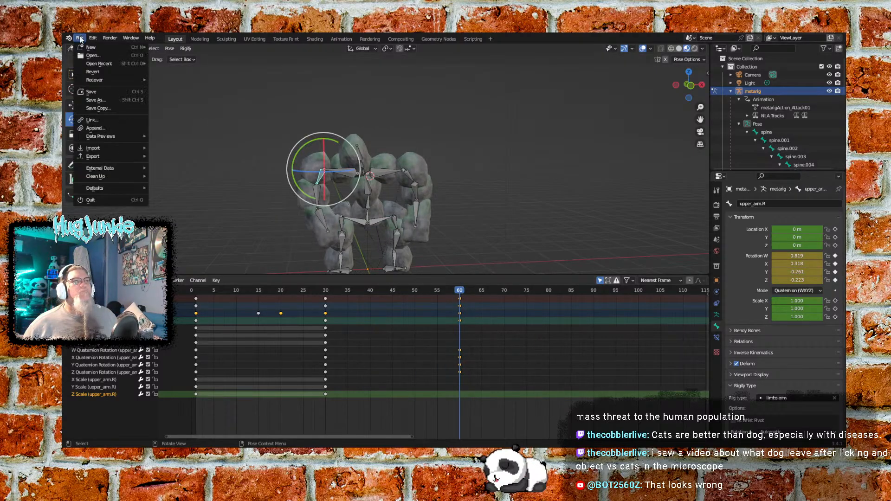
left_click(91, 93)
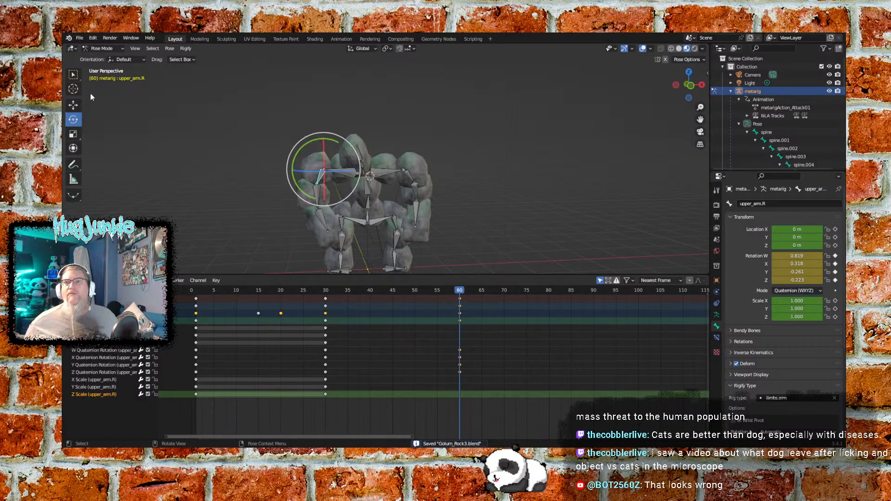
- Review the arm motion between frames 28 and 60, then examine forearm.L's rotation at frame 30
left_click_drag(460, 291, 452, 264)
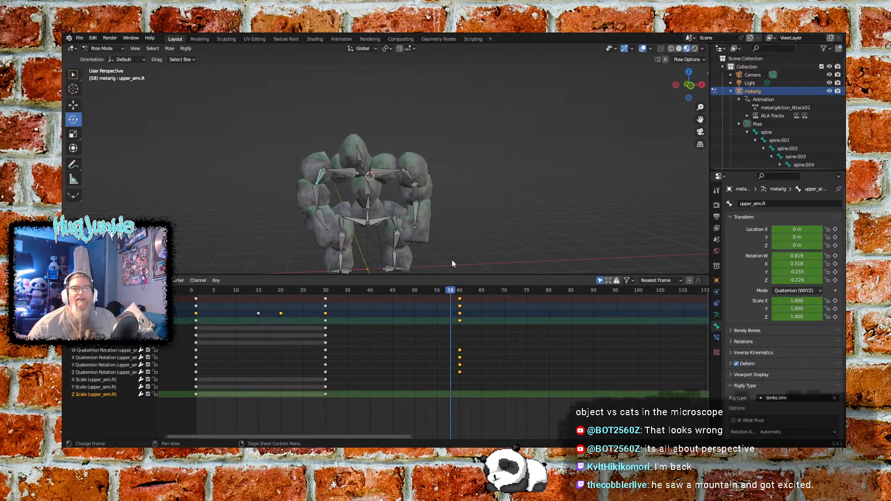
left_click_drag(394, 290, 376, 304)
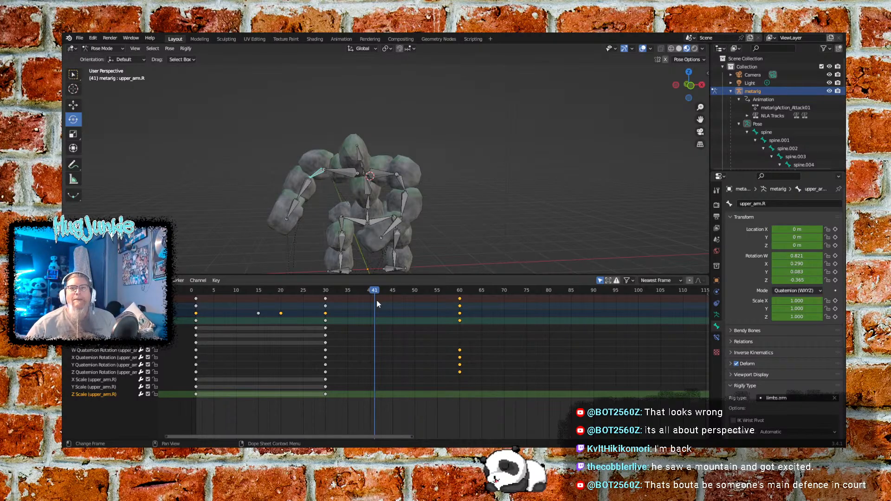
left_click_drag(377, 304, 318, 330)
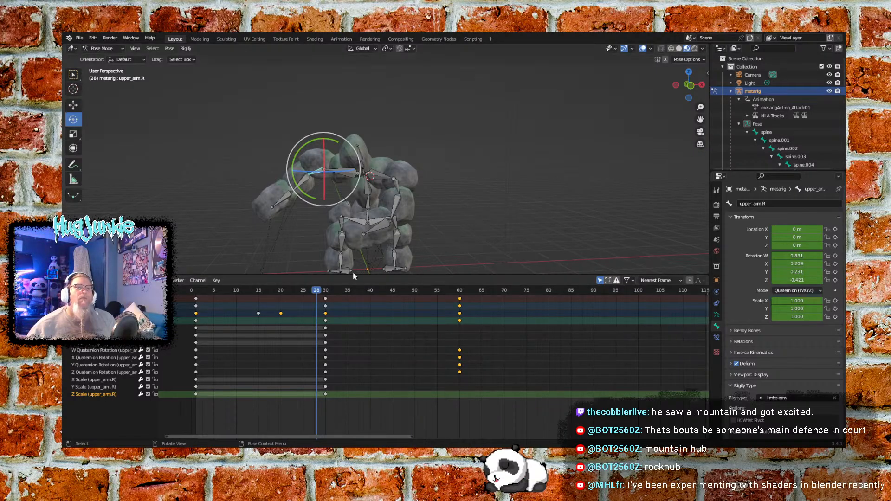
left_click_drag(316, 293, 459, 304)
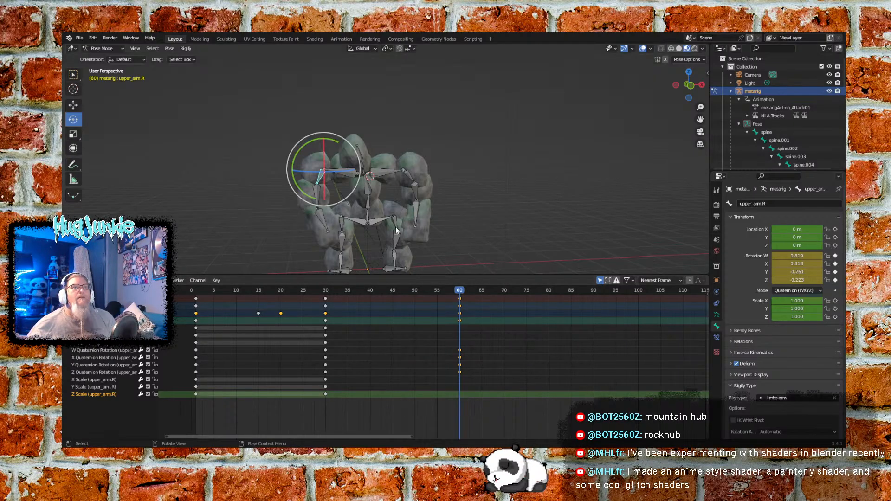
left_click(414, 188)
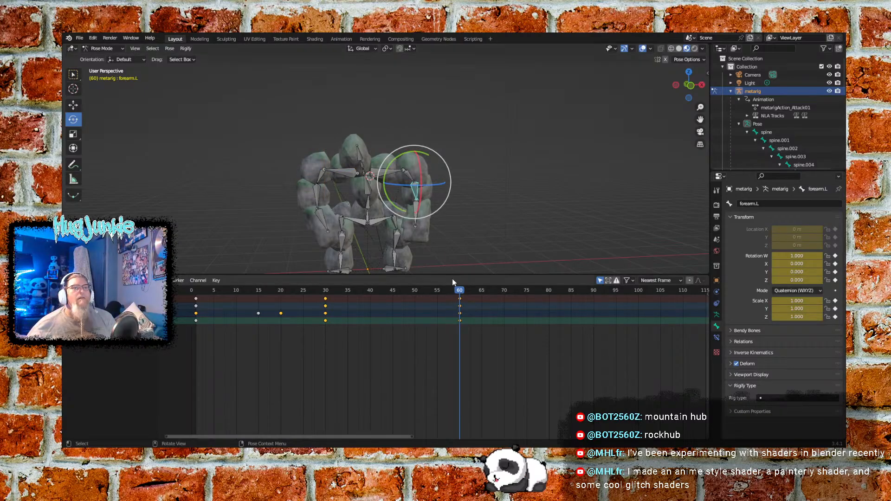
left_click_drag(459, 290, 325, 300)
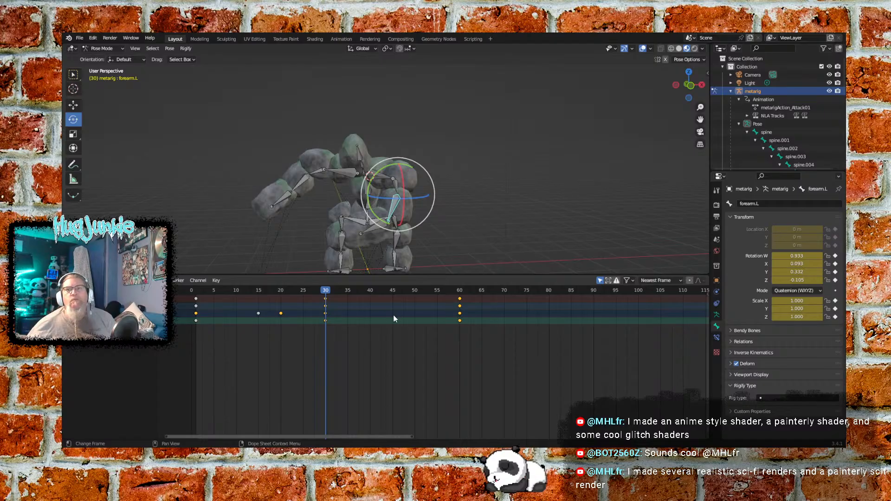
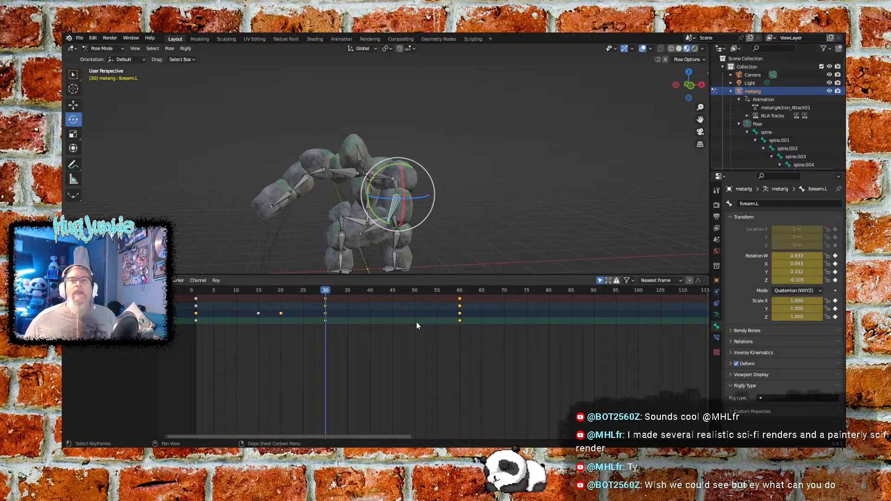
mouse_move(332, 294)
left_mouse_down()
mouse_move(207, 293)
mouse_move(323, 296)
left_mouse_up()
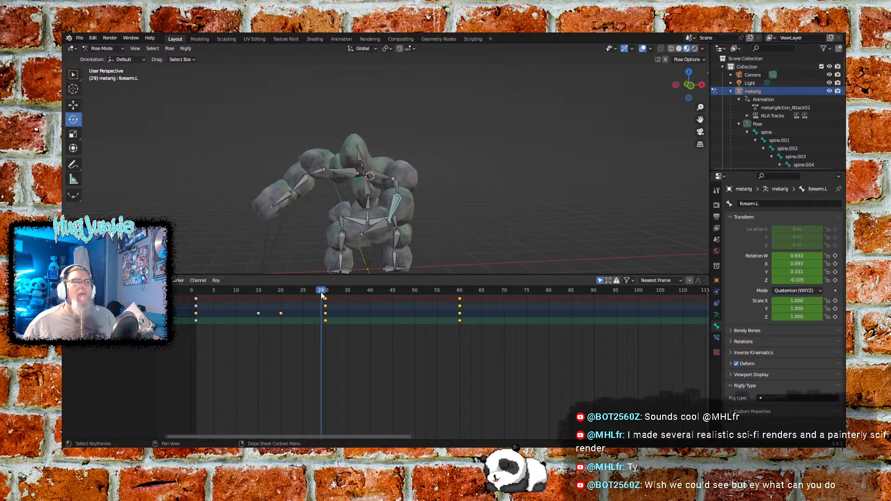
mouse_move(322, 296)
left_mouse_down()
mouse_move(205, 296)
mouse_move(325, 289)
left_mouse_up()
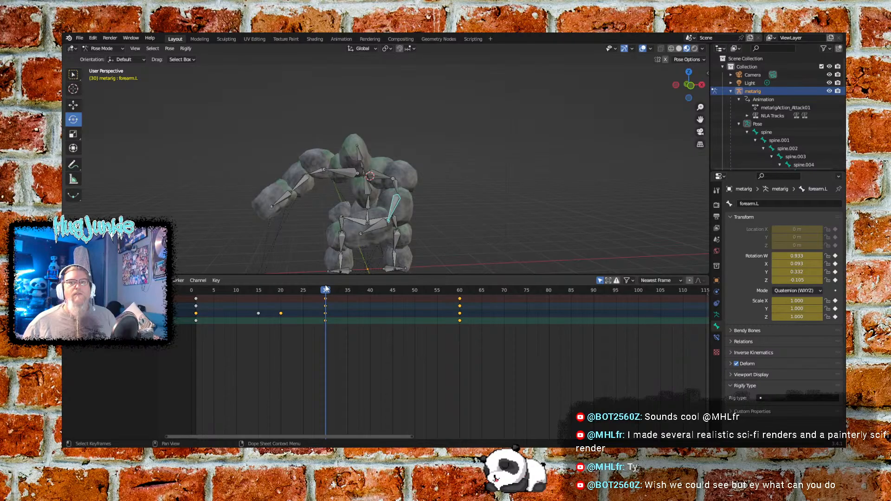
left_click_drag(325, 286, 326, 286)
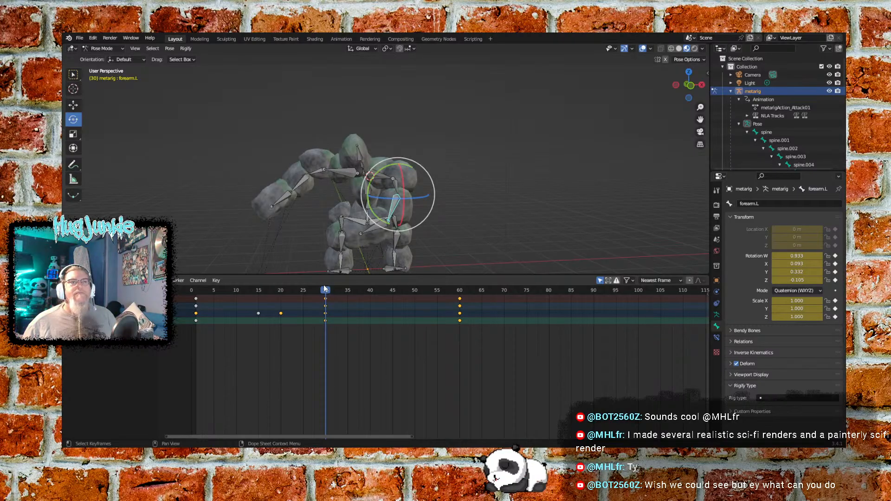
mouse_move(327, 300)
left_mouse_down()
mouse_move(212, 300)
mouse_move(325, 296)
left_mouse_up()
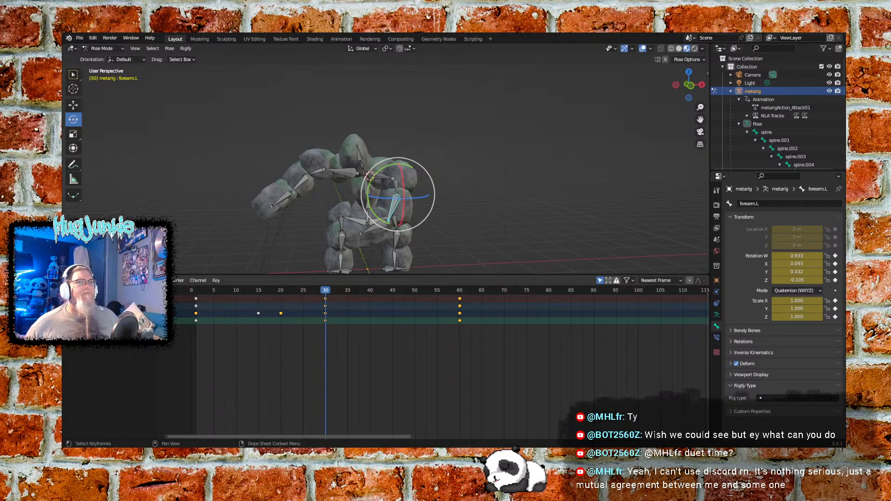
- Select forearm.R, return to frame 1 and insert a keyframe for the bone there
left_click(297, 185)
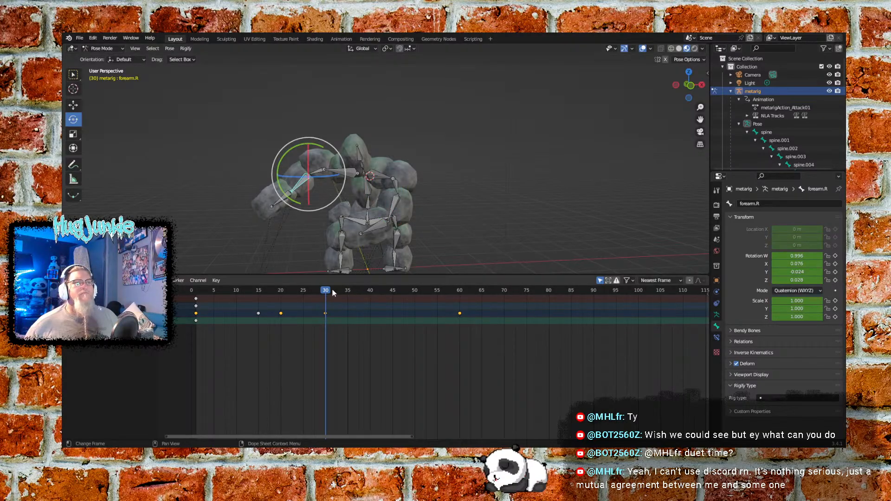
left_click_drag(326, 291, 459, 296)
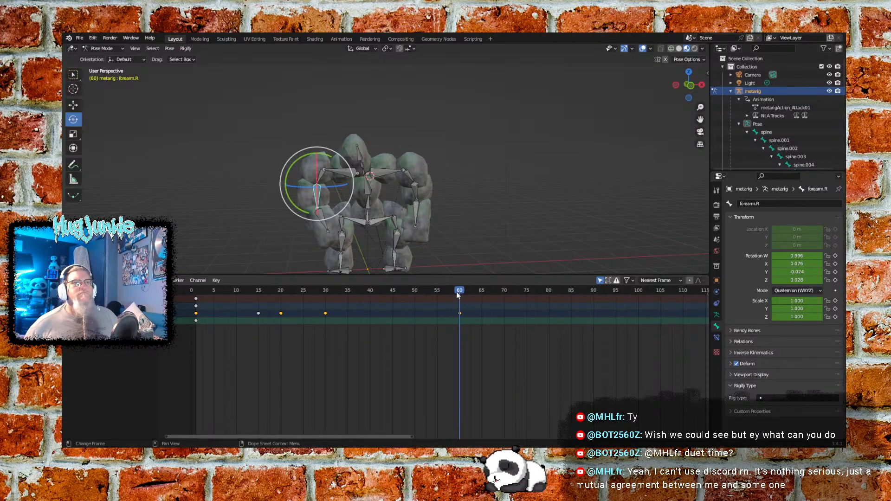
left_click_drag(459, 293, 197, 299)
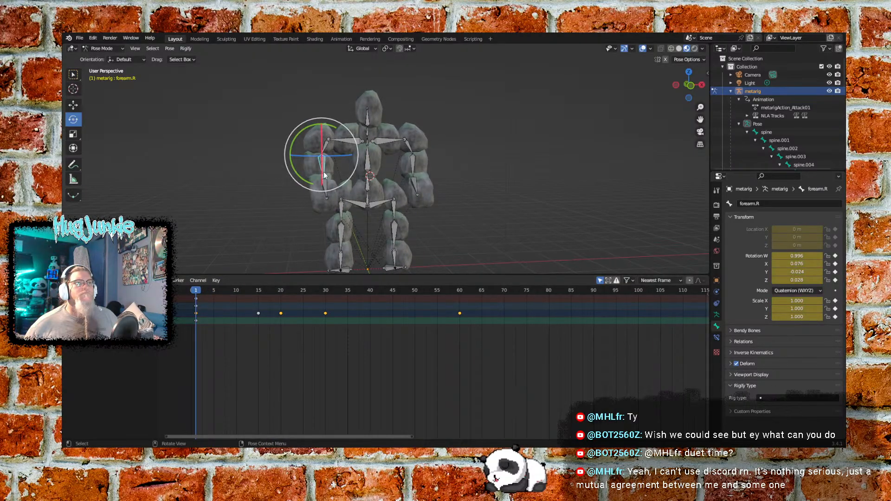
key("i")
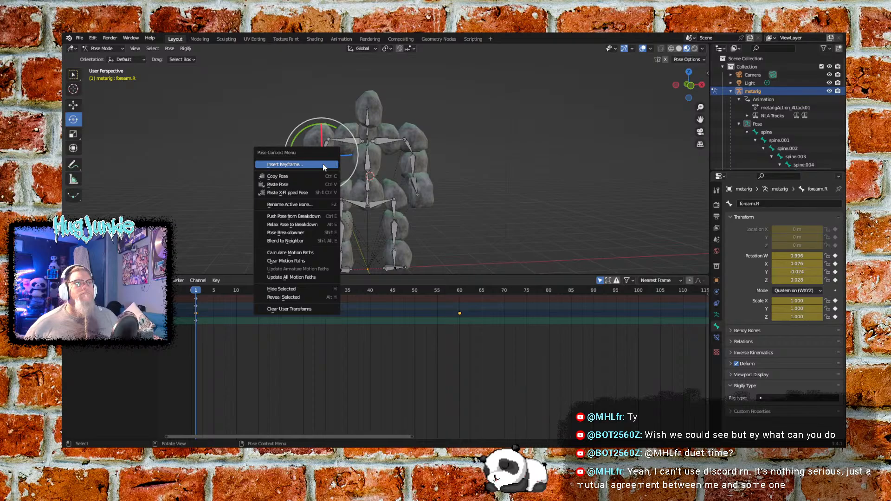
left_click(323, 165)
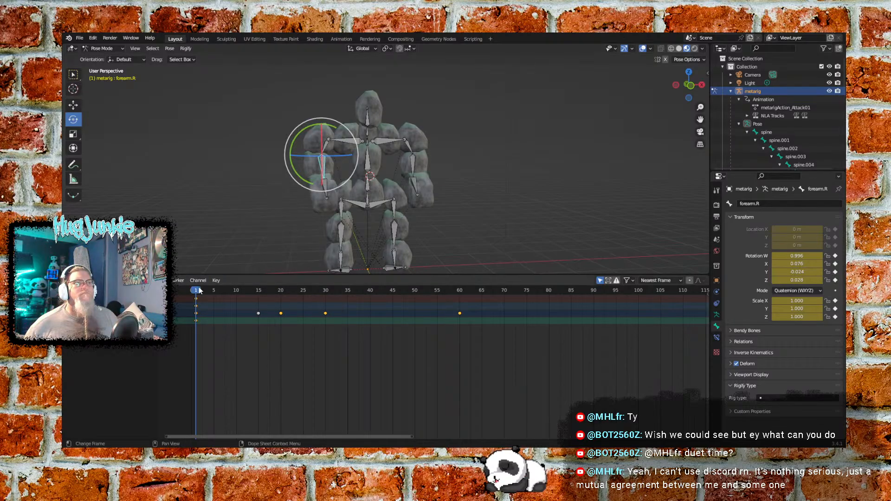
- Insert a keyframe for forearm.R at frame 30
left_click_drag(197, 291, 327, 293)
right_click(301, 182)
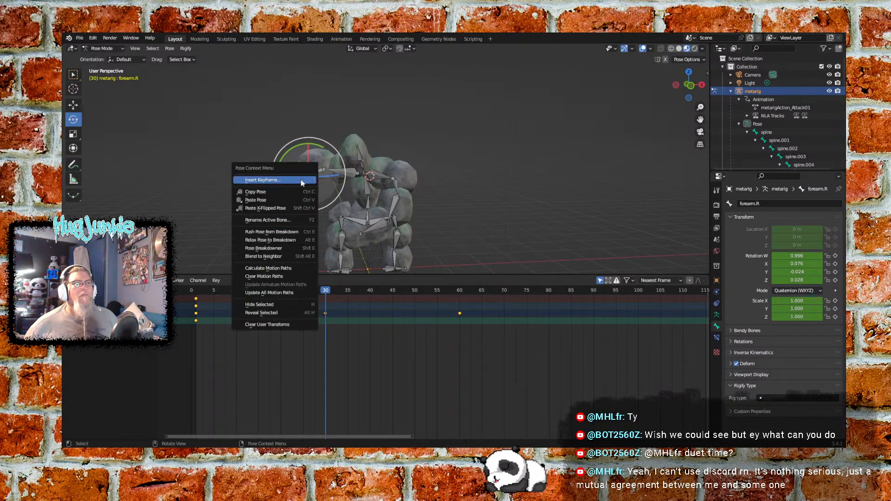
left_click(302, 180)
left_click(300, 179)
- At frame 60, set forearm.R's quaternion rotation W to 0.993 and X to 0.093
left_click_drag(326, 294, 461, 291)
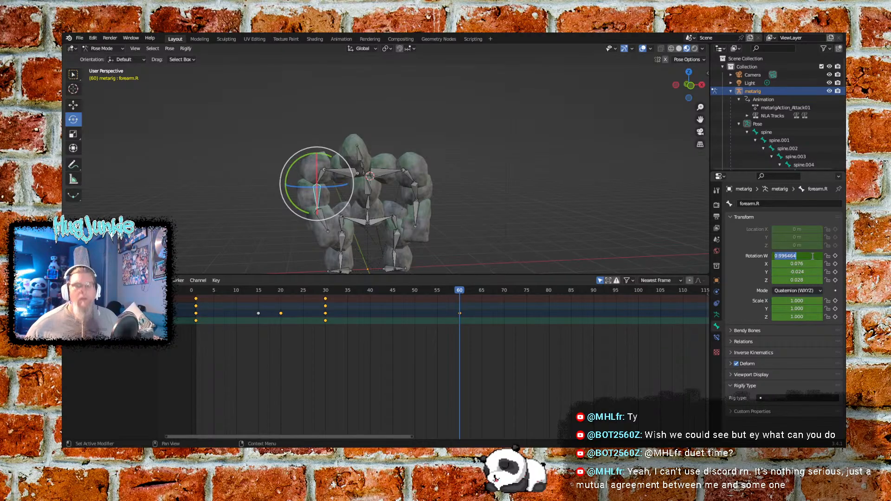
type("0.993")
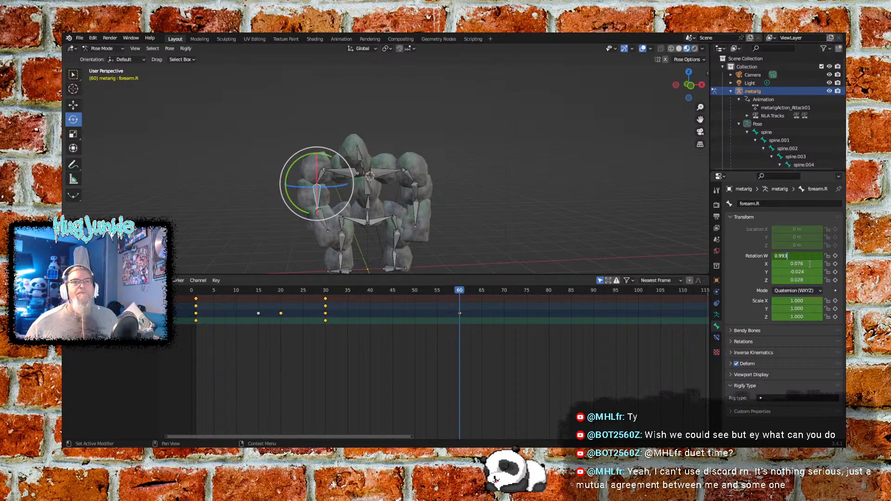
key("Return")
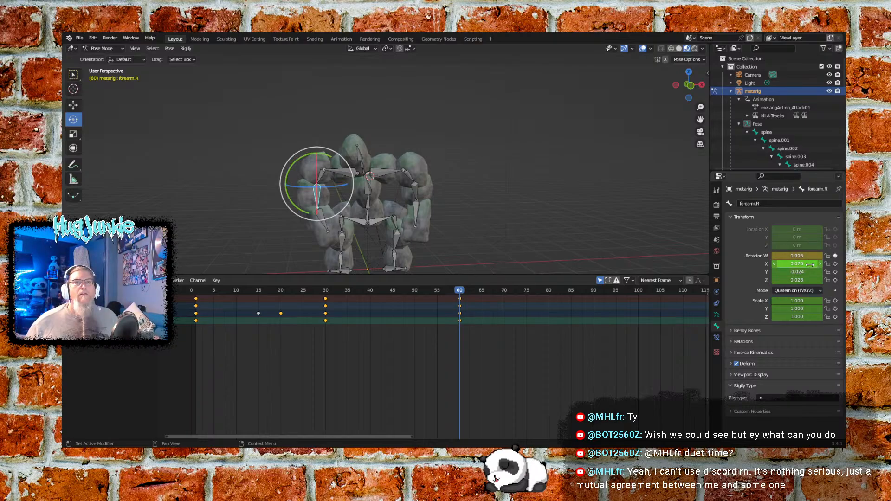
left_click(810, 264)
type("0.093")
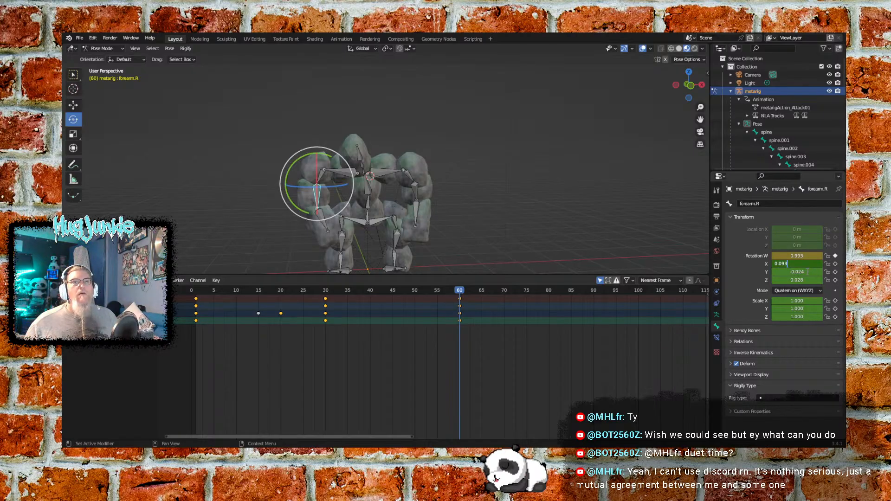
key("Return")
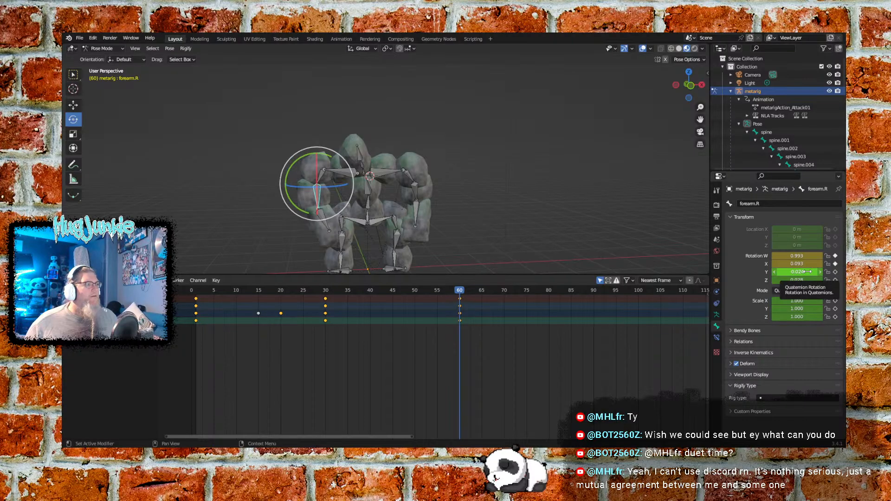
- Set forearm.R's quaternion rotation Y to 0.332 and Z to 0.105 at frame 60
left_click(807, 272)
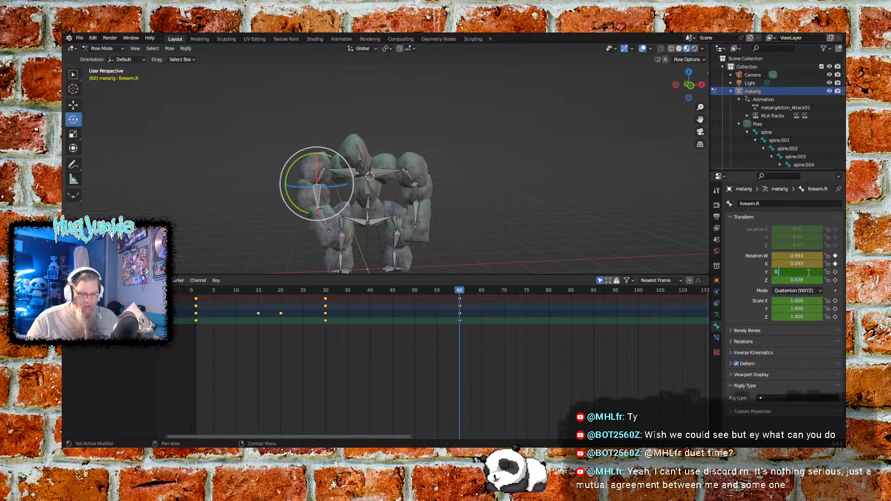
type("0.332")
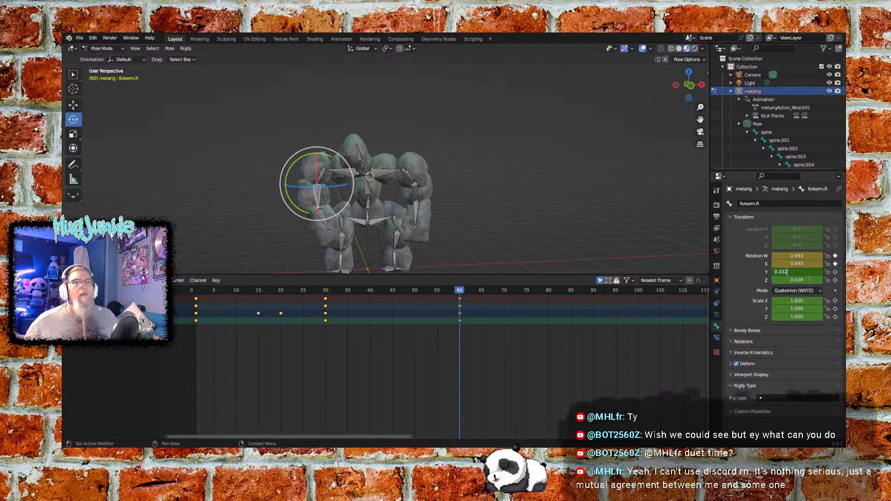
key("Return")
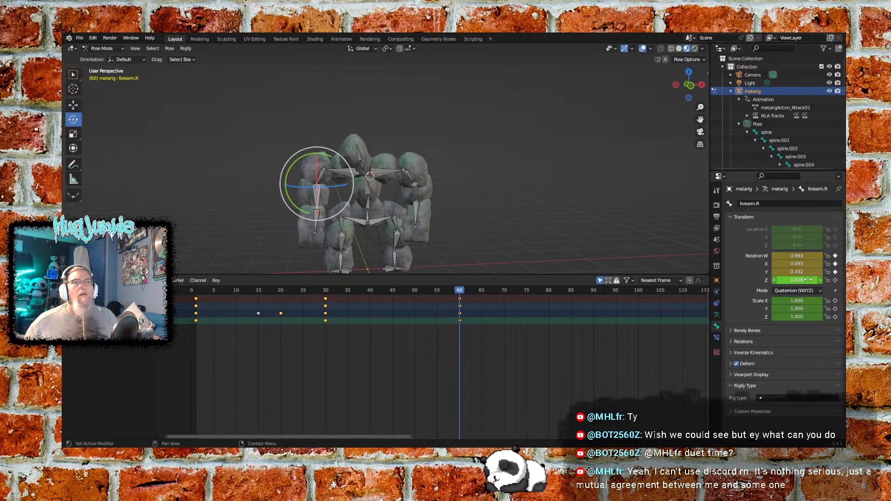
left_click(809, 279)
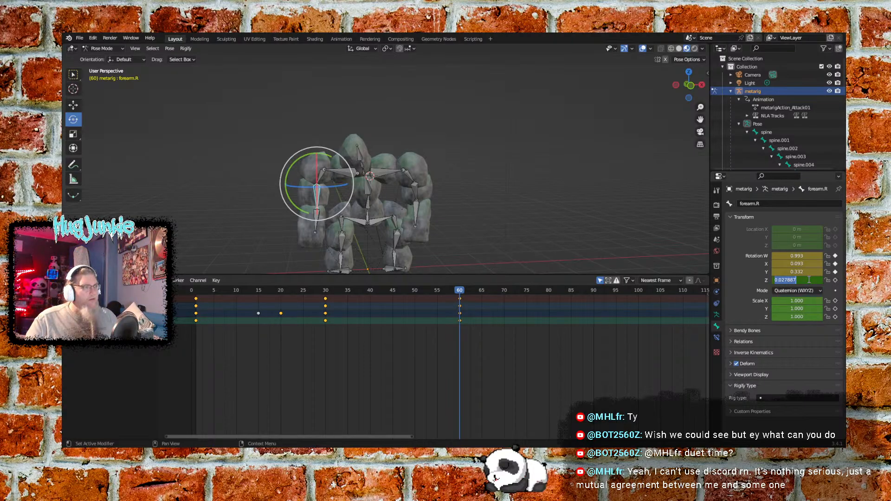
type("0.")
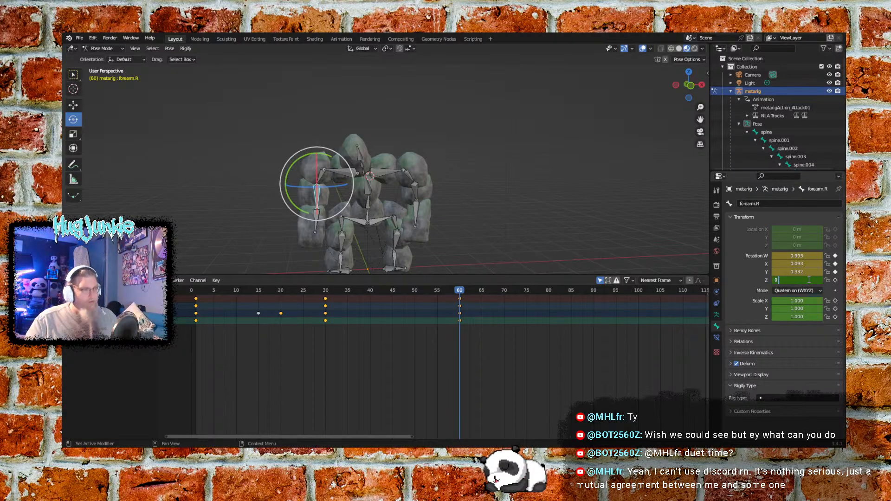
type("105")
key("Return")
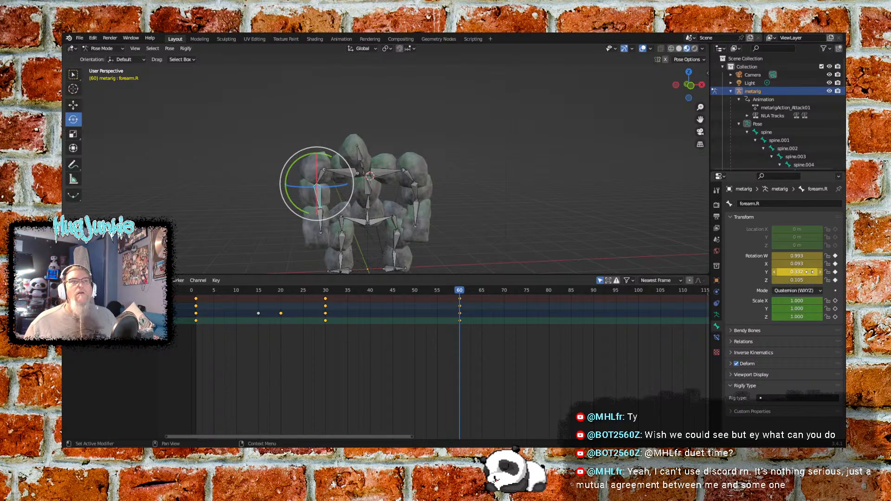
- Review the right forearm's motion between frames 44 and 60, then examine hand.L's rotation at frame 30
left_click_drag(469, 290, 390, 277)
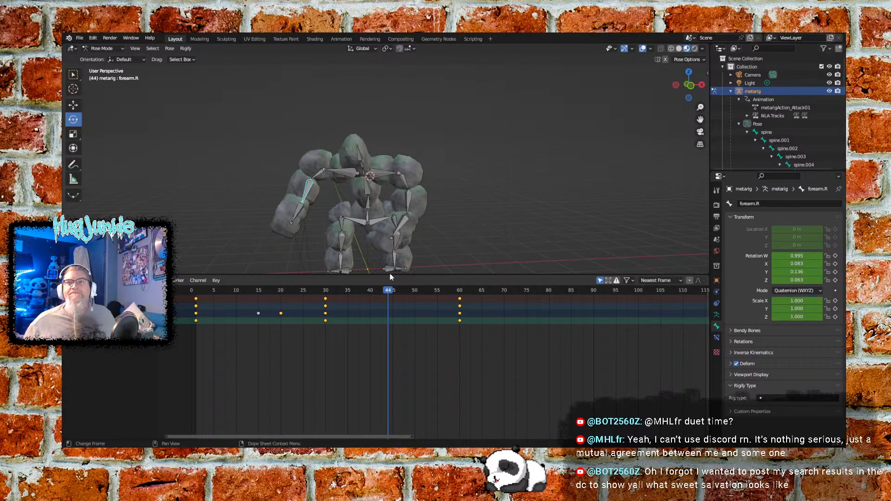
mouse_move(391, 275)
left_mouse_down()
mouse_move(460, 277)
mouse_move(397, 291)
left_mouse_up()
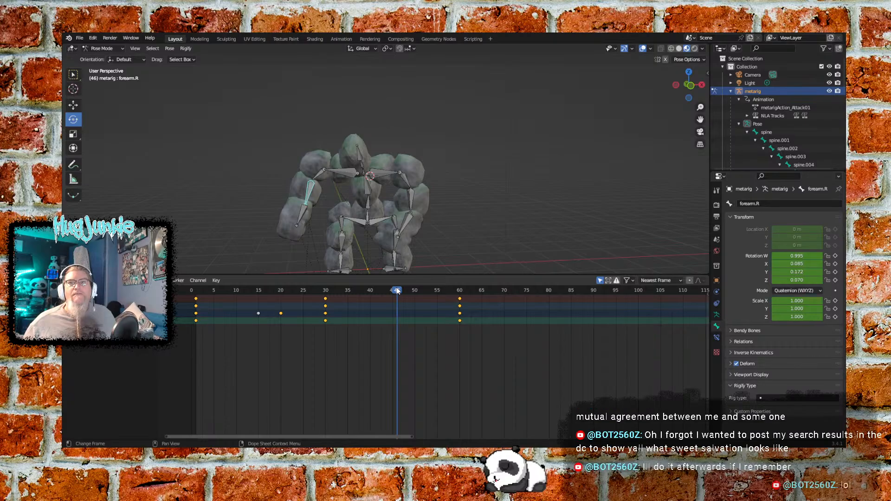
left_click_drag(397, 291, 458, 266)
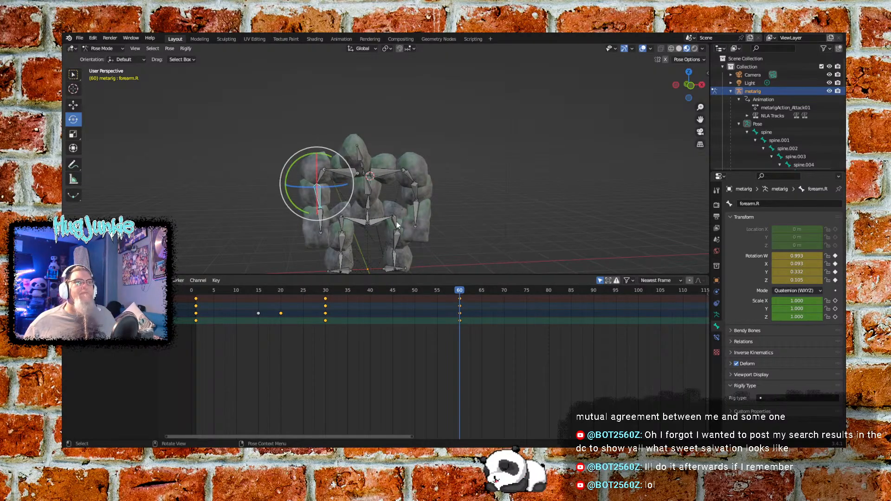
left_click(416, 208)
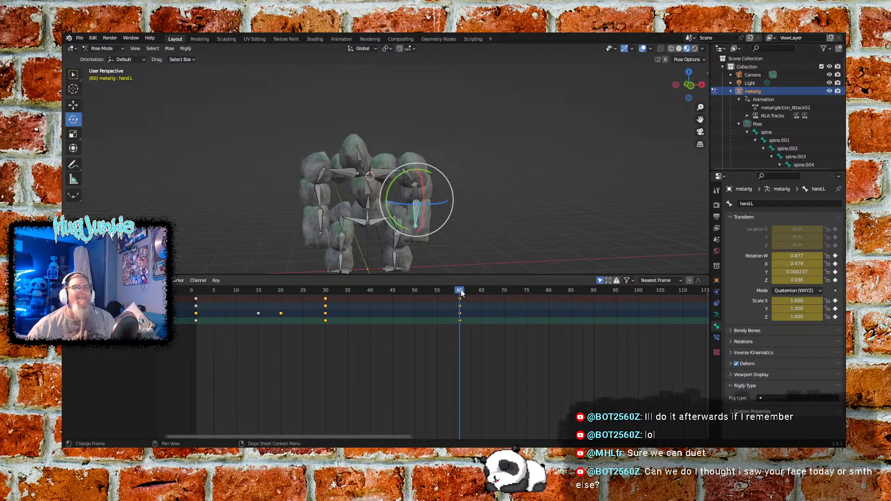
left_click_drag(464, 292, 327, 278)
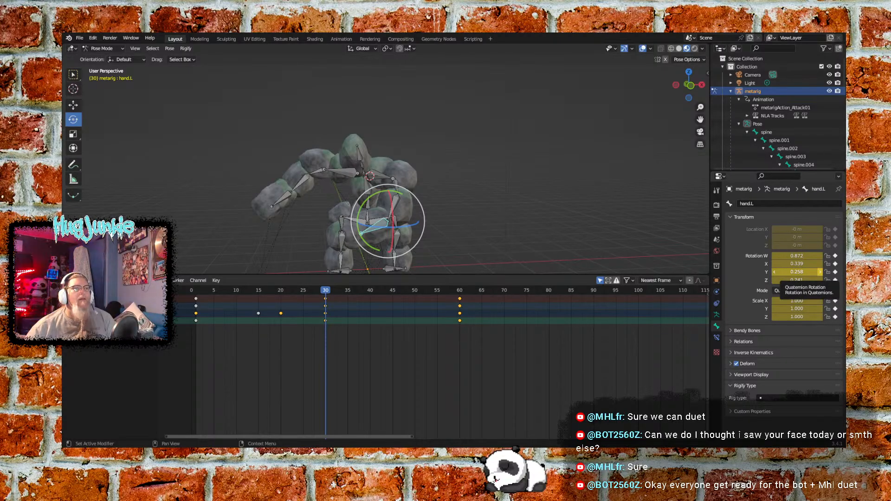
- Select hand.R and insert a Location & Rotation keyframe for it at frame 1
left_click(285, 196)
left_click_drag(325, 291, 459, 291)
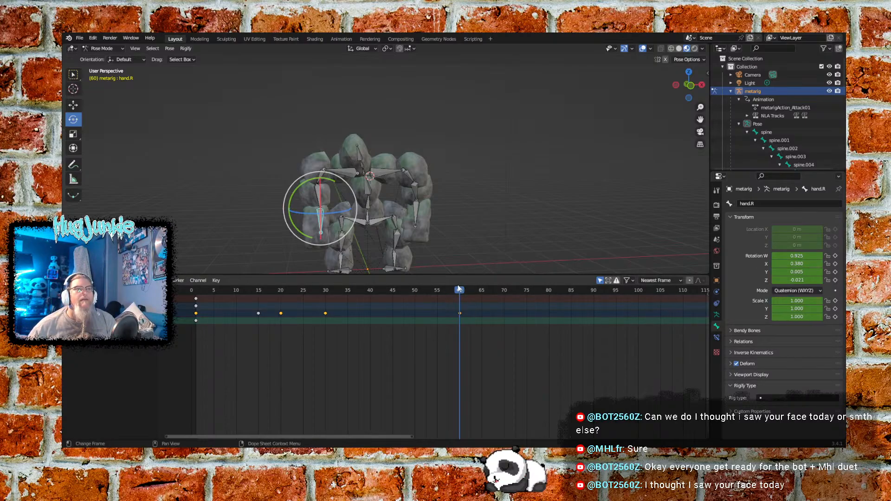
left_click_drag(458, 288, 196, 290)
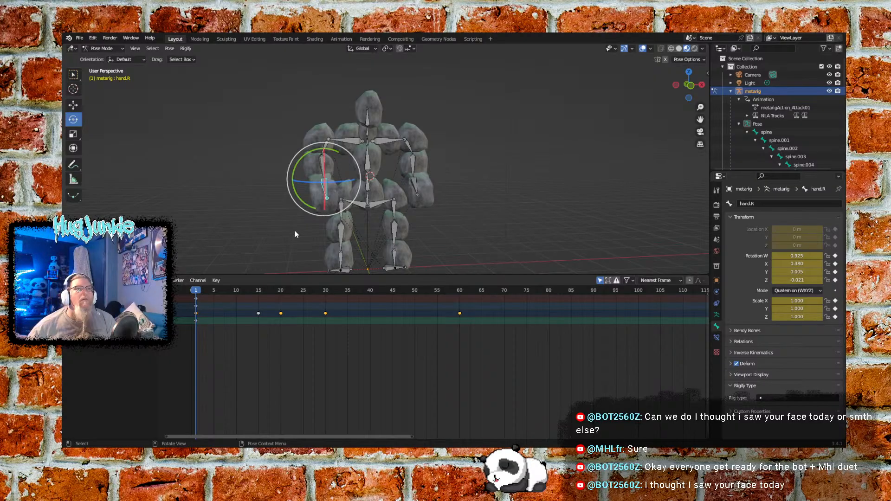
key("i")
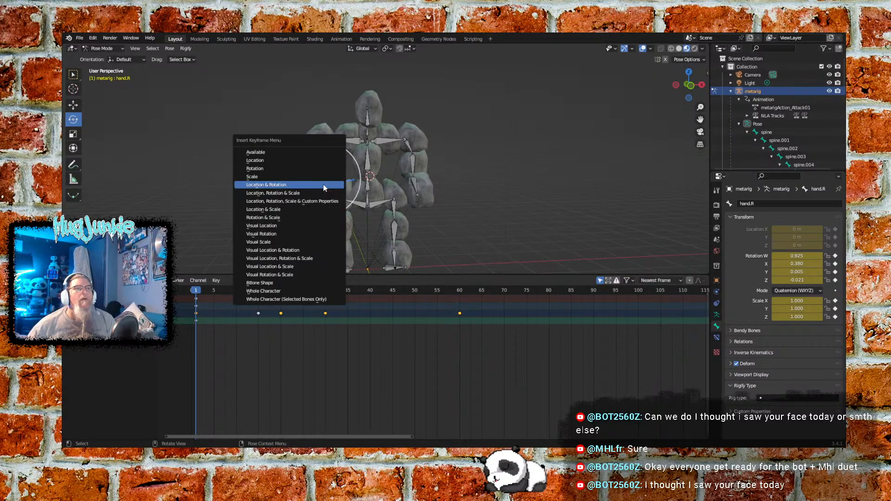
left_click(323, 185)
- Copy hand.L's keyframe at frame 30
left_click_drag(197, 291, 325, 291)
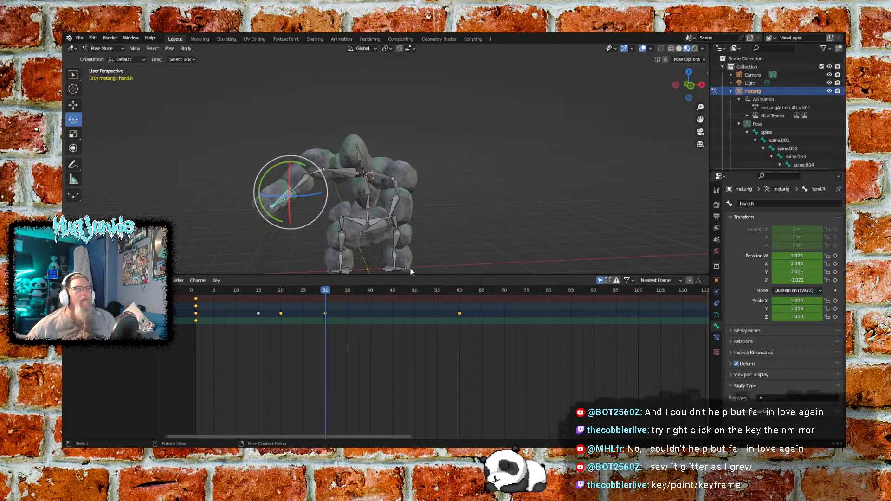
left_click(379, 224)
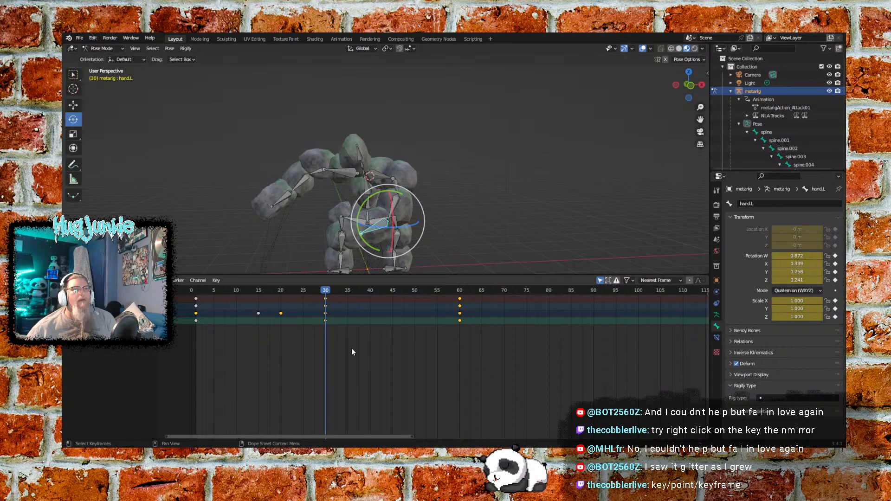
left_click(325, 321)
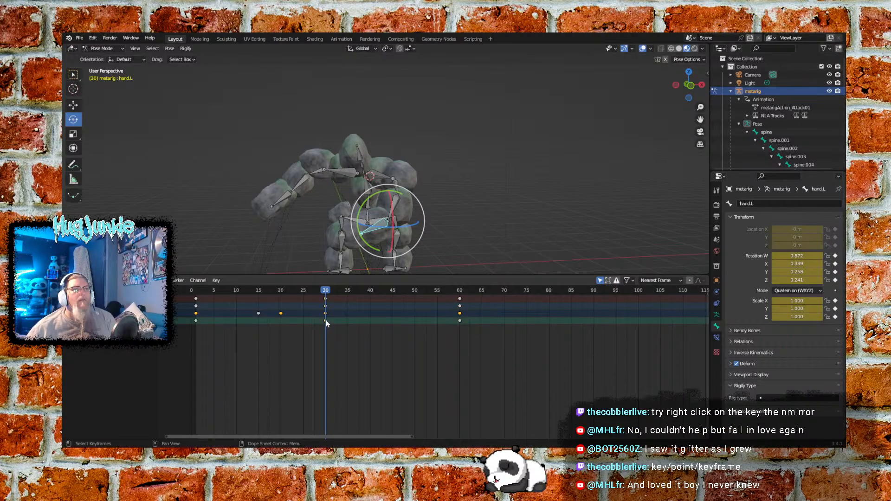
right_click(326, 321)
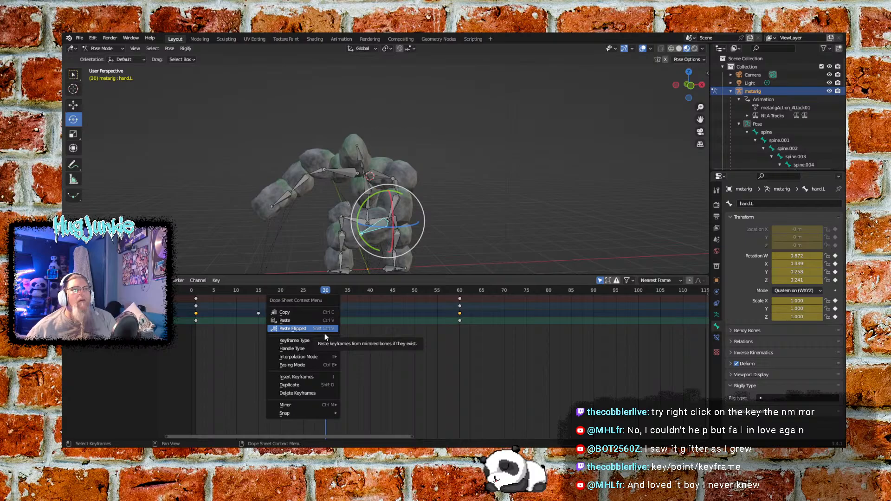
mouse_move(319, 405)
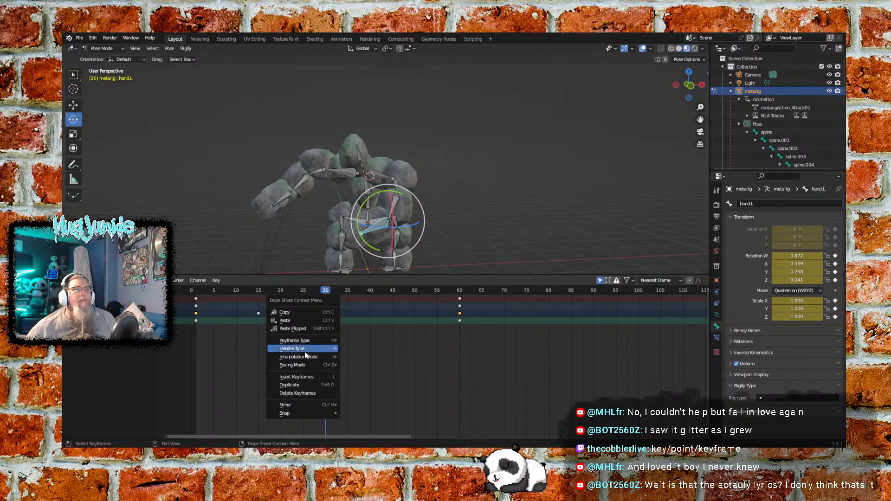
left_click(303, 311)
- Paste the copied hand.L keyframe onto hand.R at frame 60
left_click(288, 198)
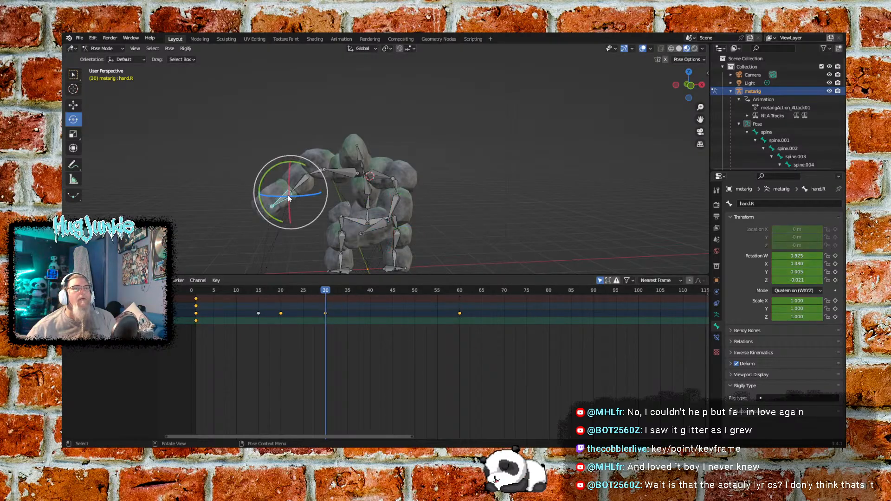
left_click_drag(411, 290, 460, 292)
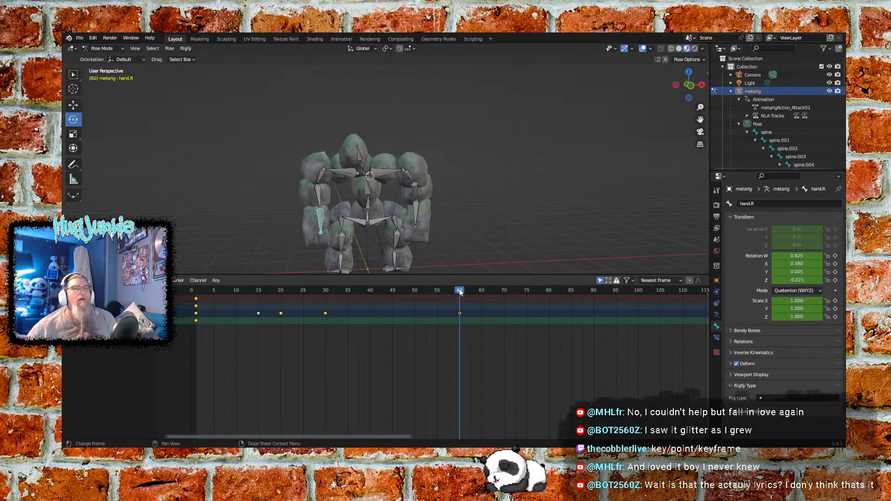
right_click(459, 317)
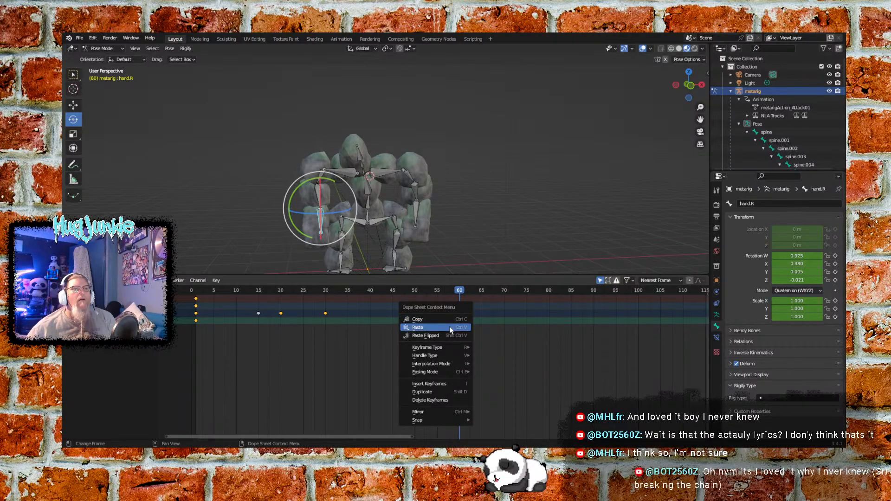
left_click(449, 327)
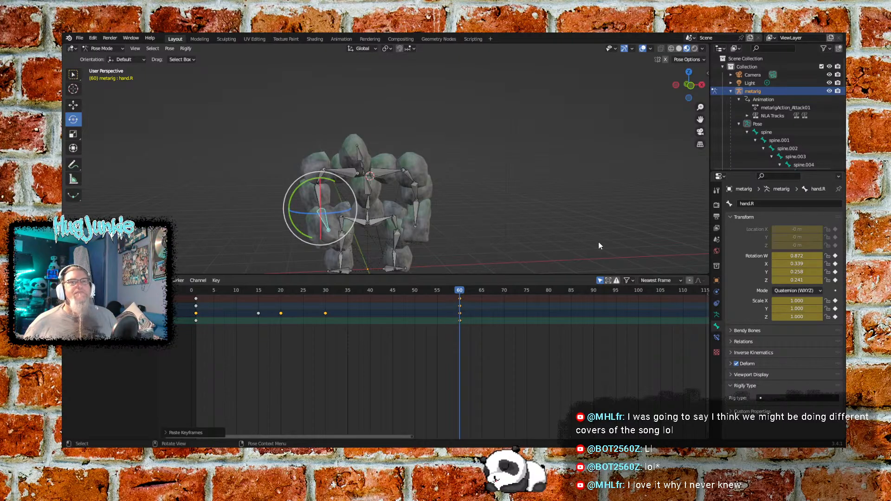
- Try a negative Z rotation of -0.241 on hand.R at frame 60, then restore the positive value
left_click(784, 281)
key("Left")
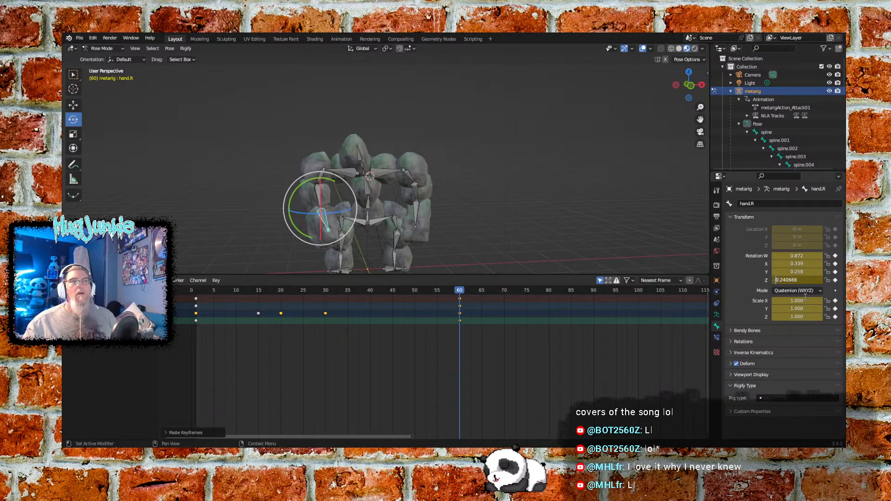
type("-")
key("Return")
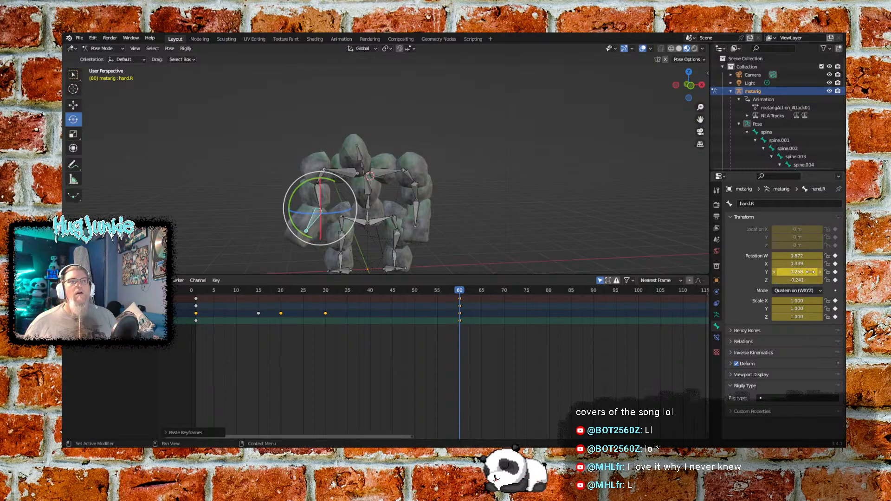
left_click(796, 279)
key("Home")
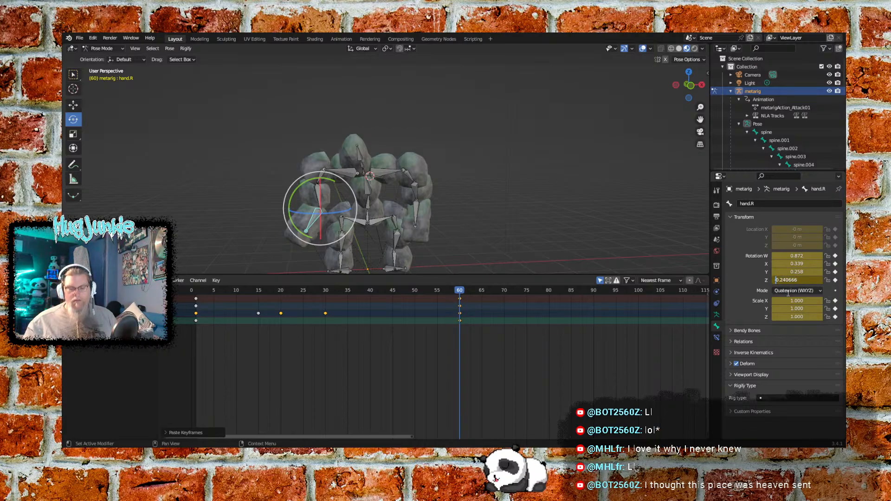
key("Return")
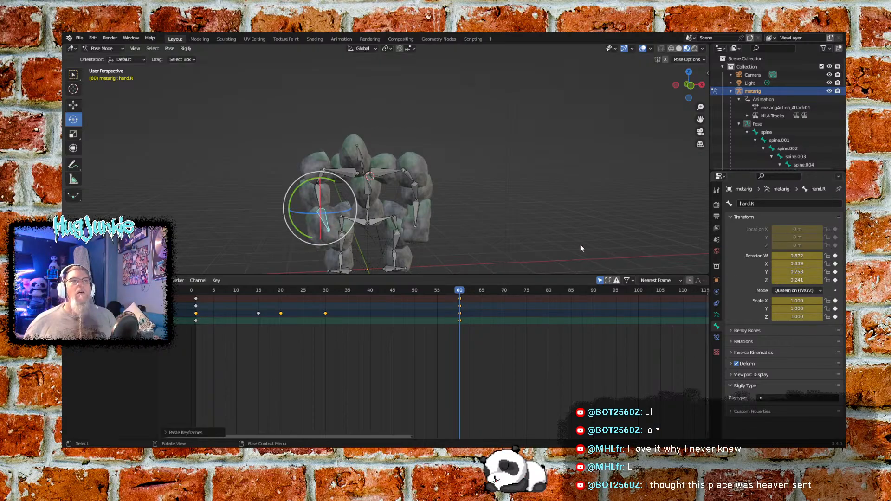
middle_click_drag(510, 221, 526, 236)
left_click_drag(461, 288, 482, 290)
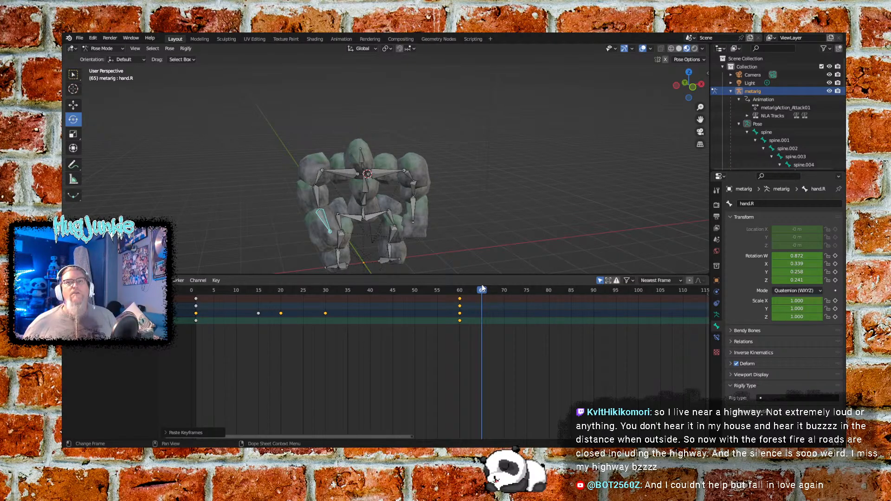
left_click(482, 289)
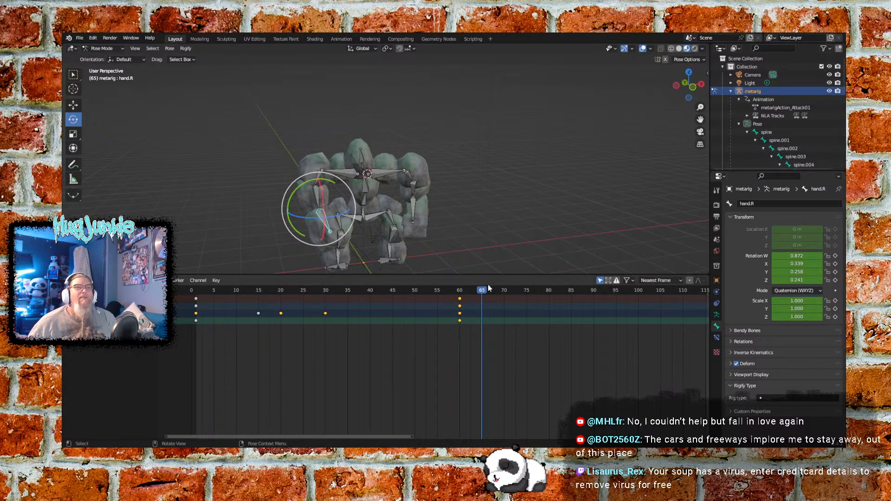
left_click(460, 291)
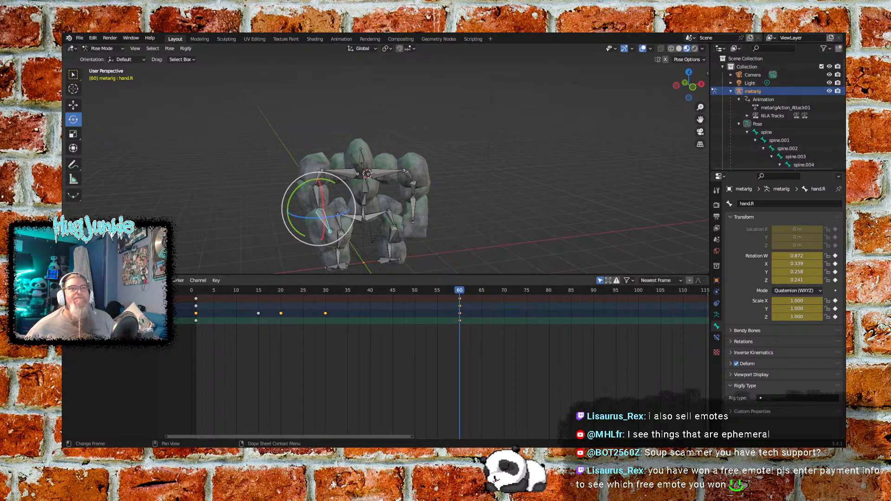
mouse_move(460, 296)
left_mouse_down()
mouse_move(218, 294)
mouse_move(383, 292)
mouse_move(469, 304)
mouse_move(461, 307)
left_mouse_up()
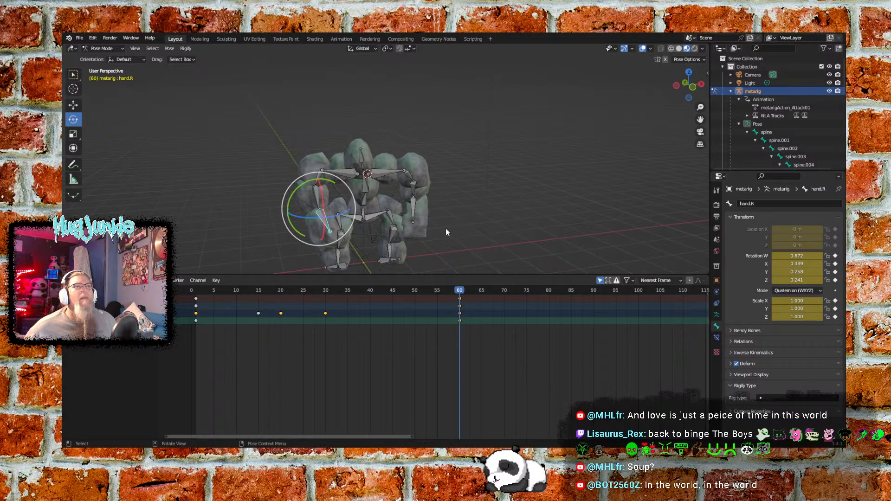
- Copy shoulder.L's keyframe at frame 30 and paste it onto shoulder.R at frame 60
left_click(388, 175)
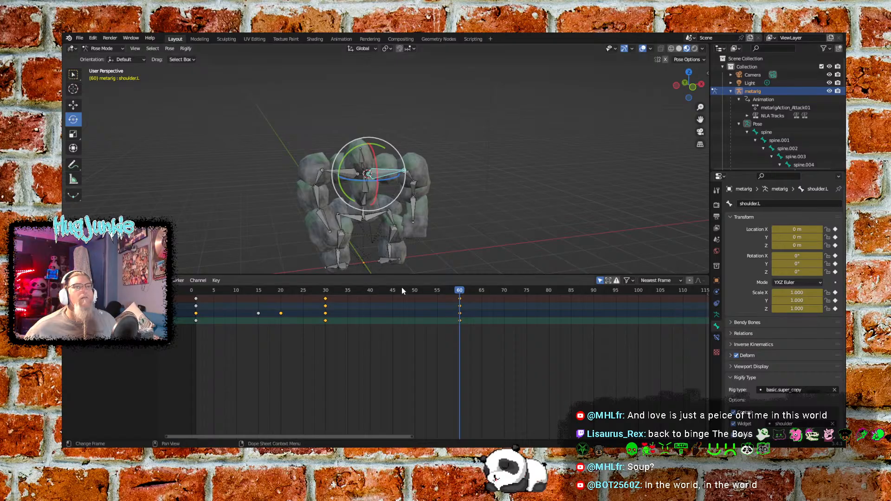
left_click_drag(462, 291, 327, 293)
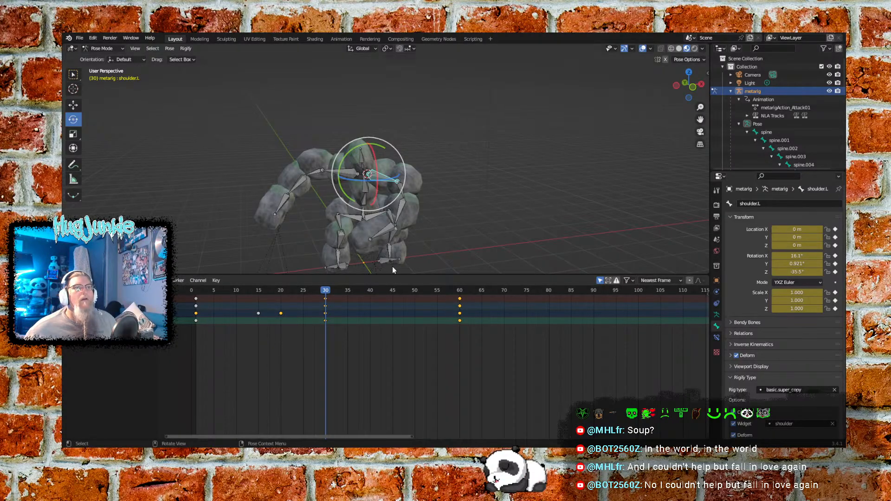
left_click_drag(335, 339, 305, 295)
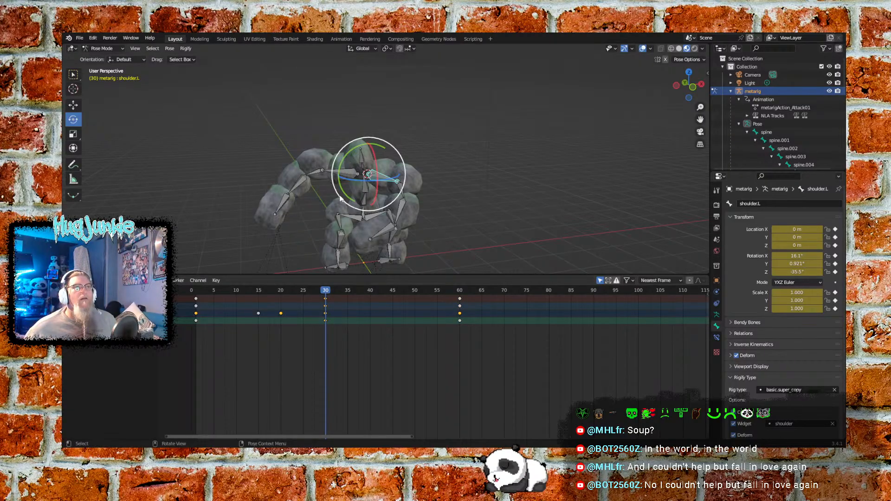
left_click(348, 172)
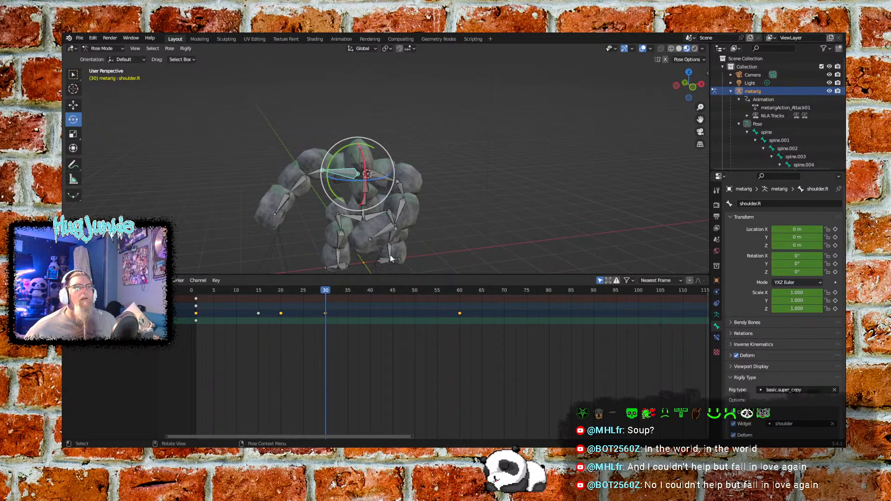
left_click(461, 290)
right_click(458, 324)
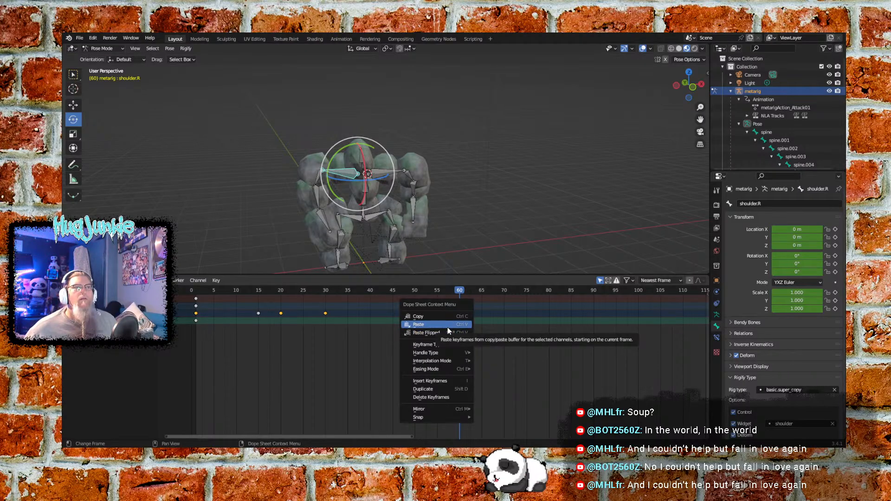
left_click(447, 326)
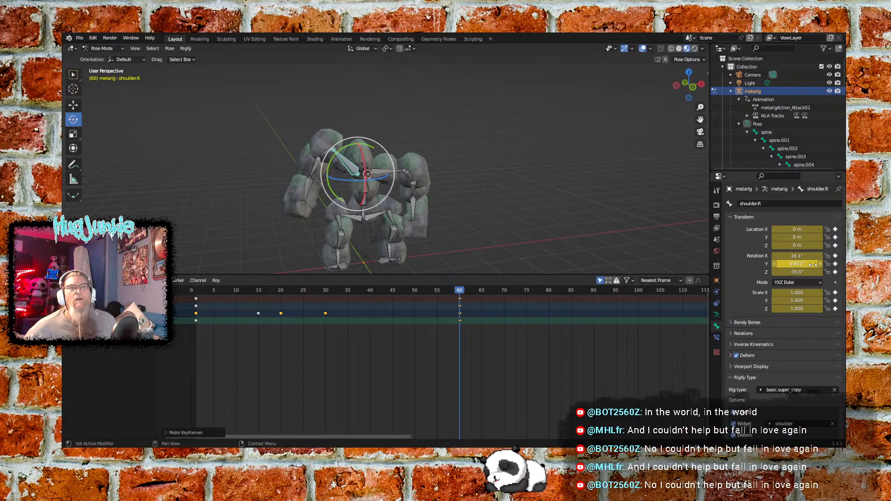
- Set shoulder.R's Z rotation to 35.5° at frame 60
left_click(797, 272)
left_click(776, 272)
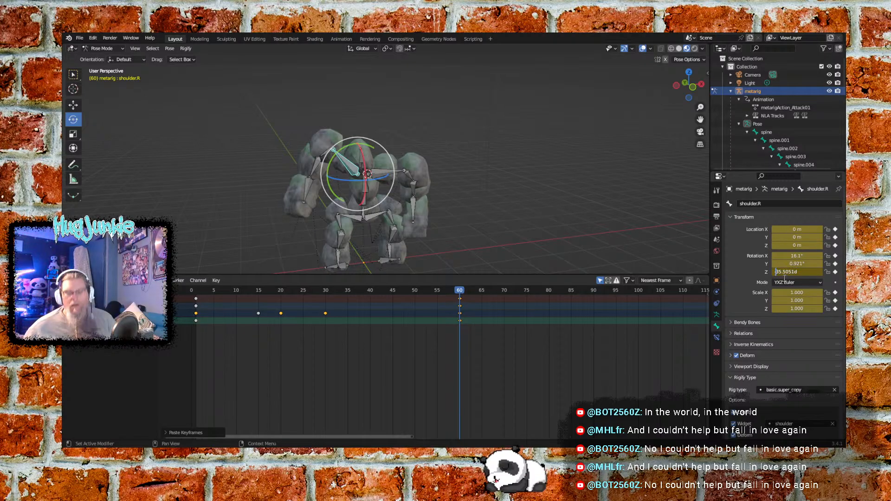
key("Delete")
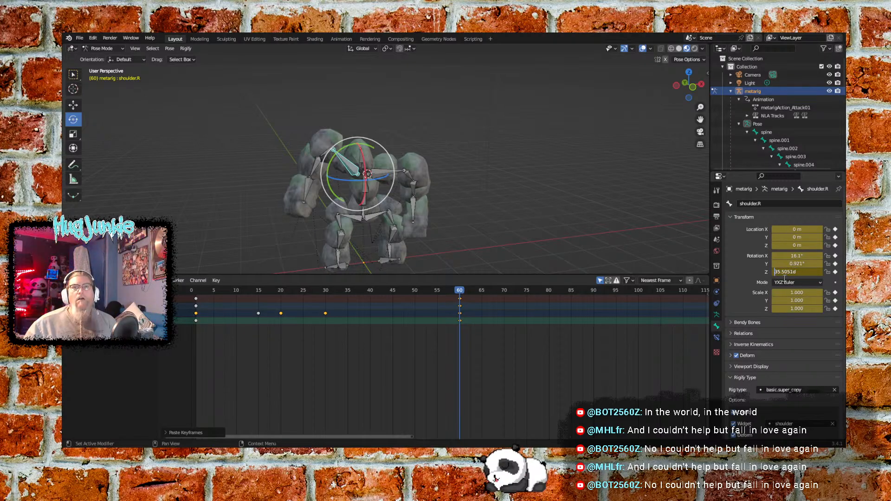
key("Return")
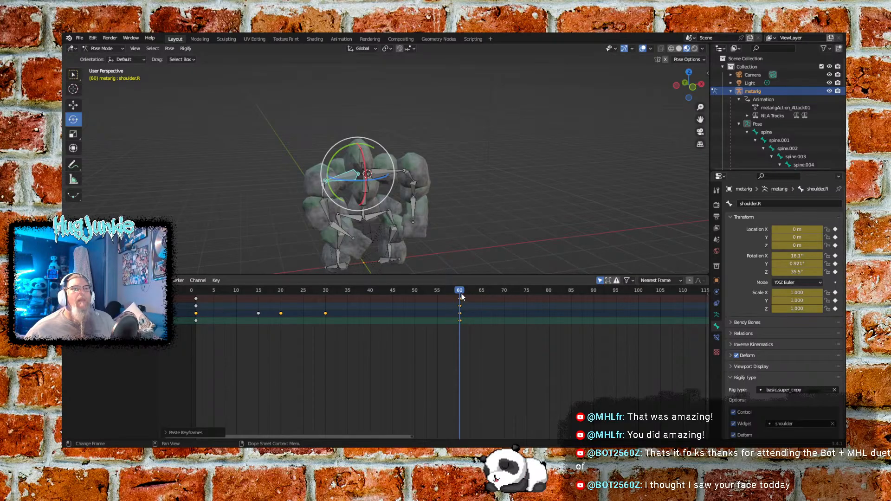
- Play the attack animation from frame 1, then examine spine.001's pose and keyframes around frames 22 to 24
left_click_drag(461, 295, 195, 296)
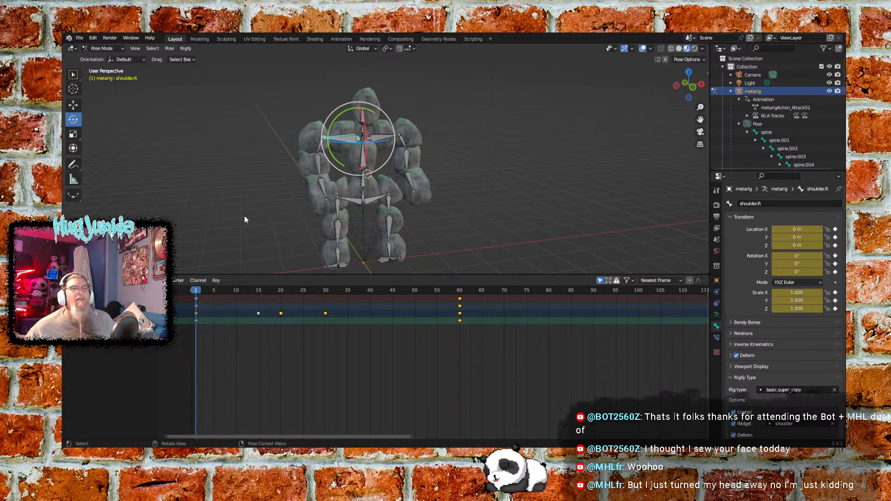
key("space")
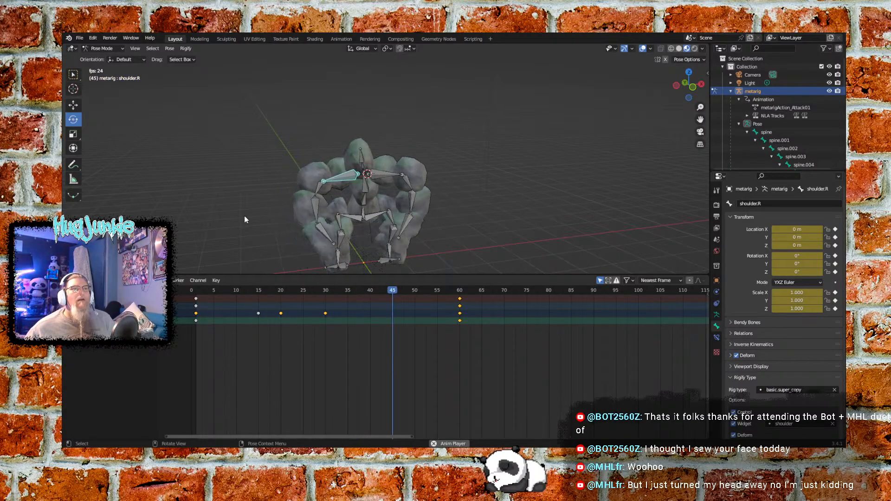
key("space")
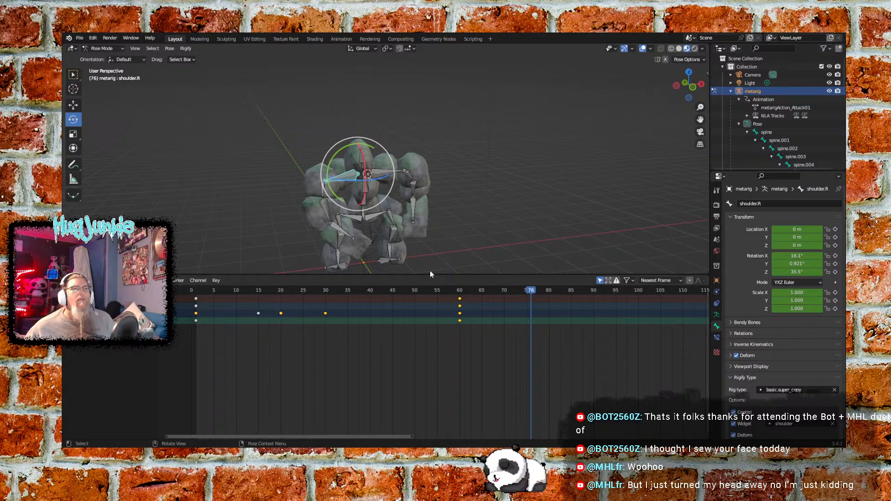
left_click(364, 205)
left_click_drag(531, 290, 298, 290)
left_click(494, 218)
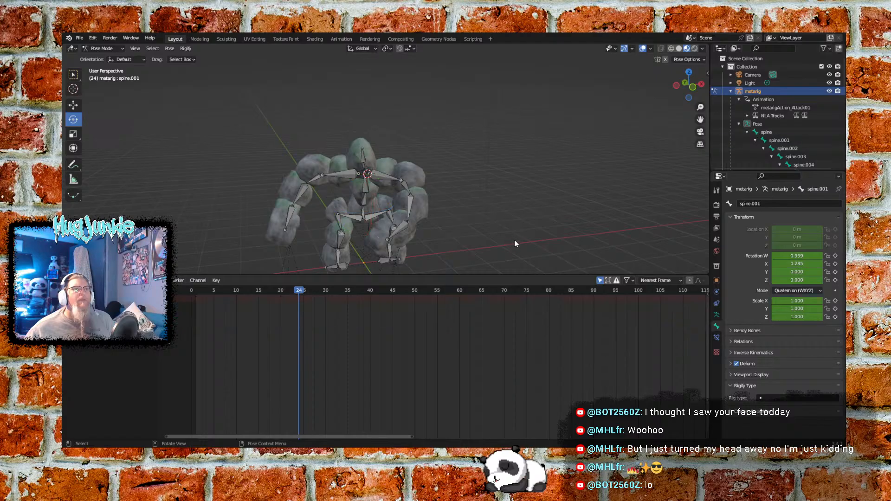
middle_click_drag(506, 236, 403, 222)
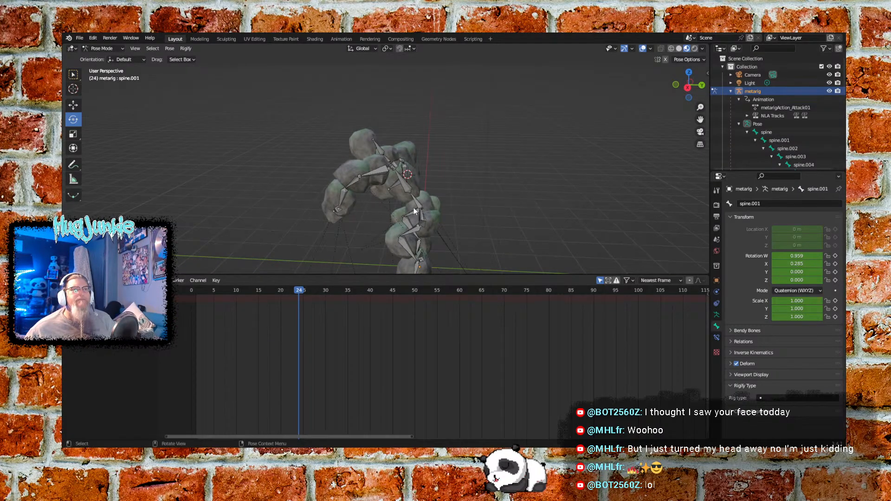
left_click(416, 202)
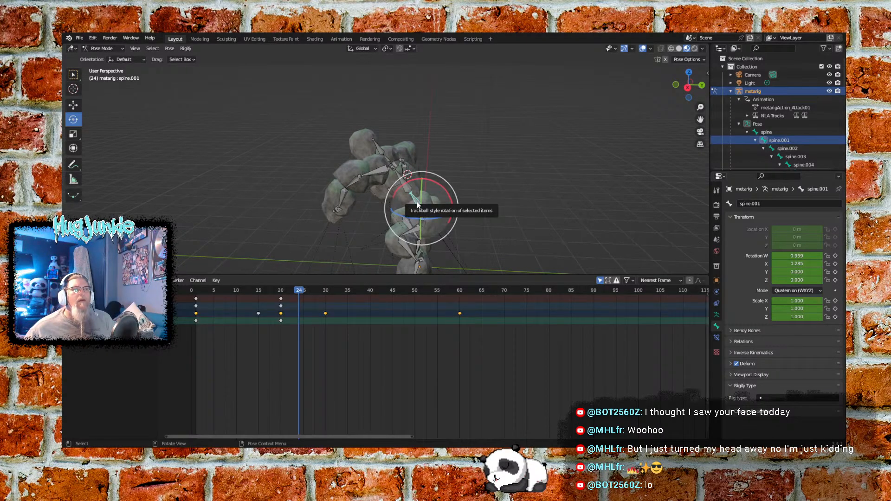
mouse_move(302, 291)
left_mouse_down()
mouse_move(277, 291)
mouse_move(289, 290)
left_mouse_up()
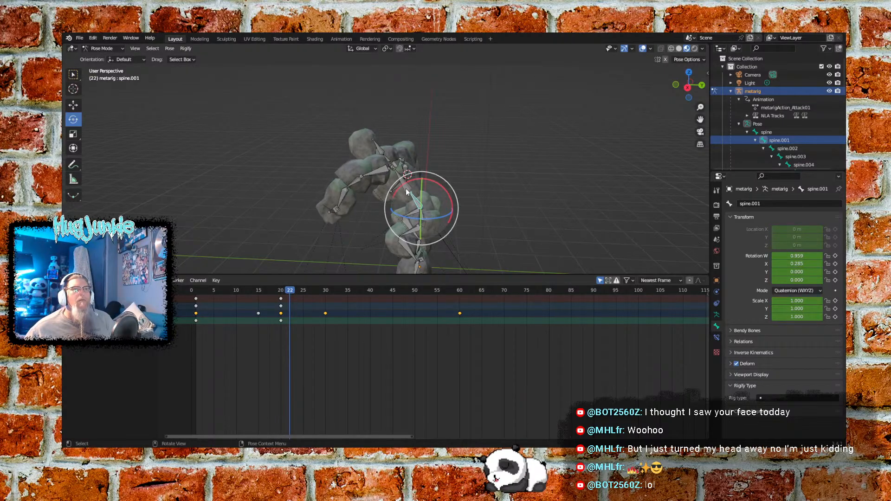
- Select spine.002, copy its keyframe at frame 1 and paste it at frame 60
left_click(406, 193)
left_click(318, 292)
mouse_move(318, 295)
left_mouse_down()
mouse_move(326, 292)
mouse_move(225, 292)
mouse_move(325, 295)
left_mouse_up()
middle_click_drag(305, 238, 417, 238)
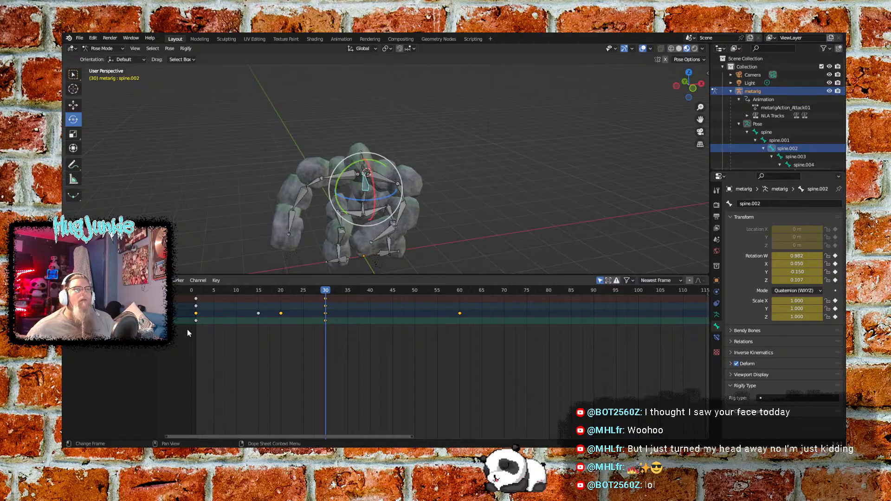
left_click(196, 322)
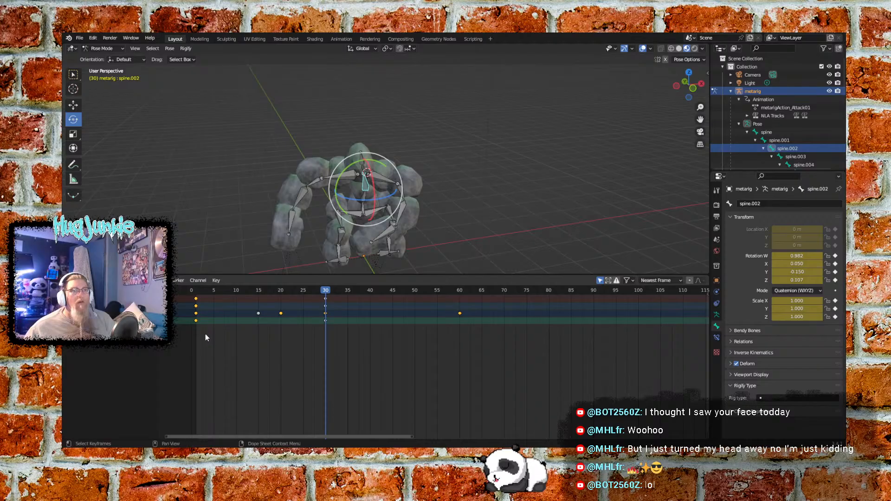
left_click(196, 291)
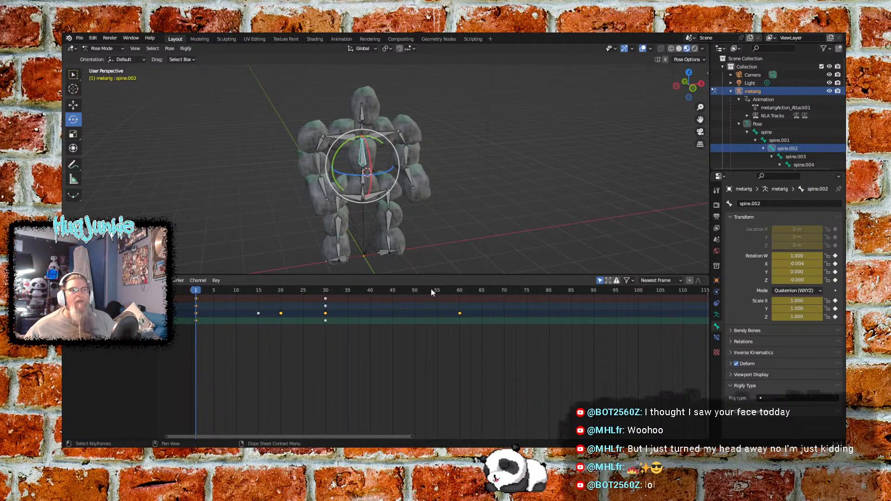
left_click(460, 291)
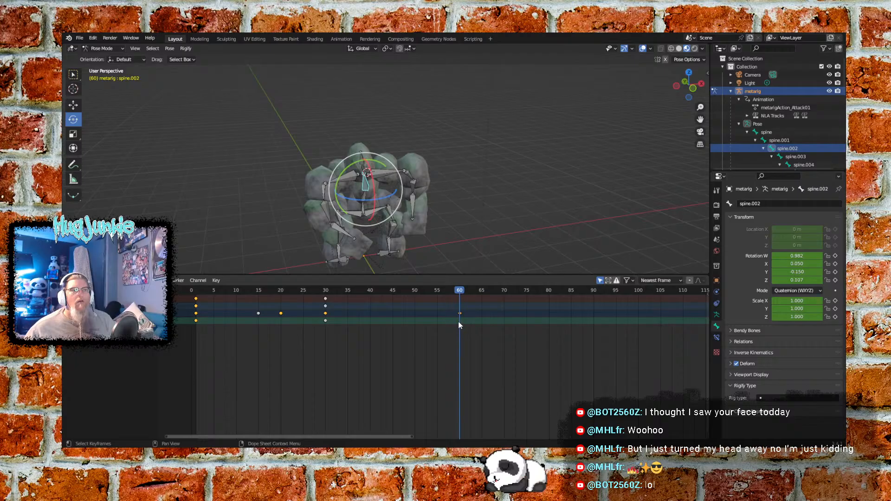
right_click(458, 325)
left_click(459, 325)
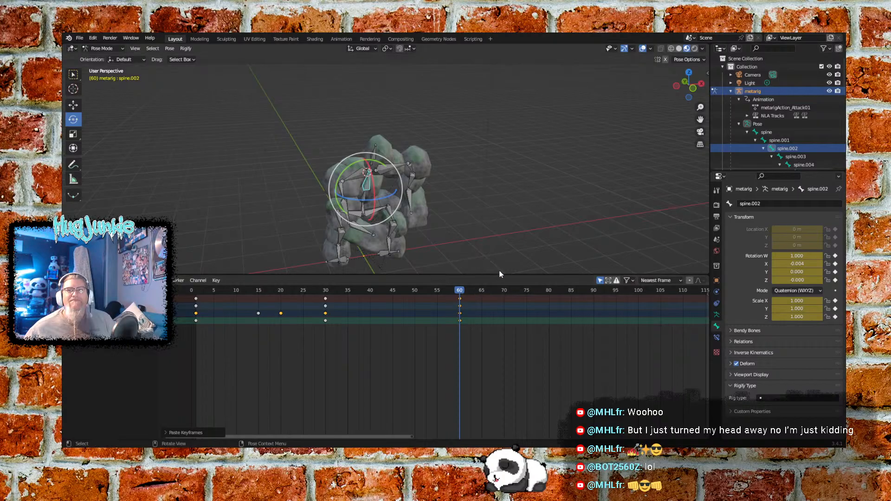
- Paste the copied spine.002 keyframe at frame 90 as well
middle_click_drag(513, 244, 496, 216)
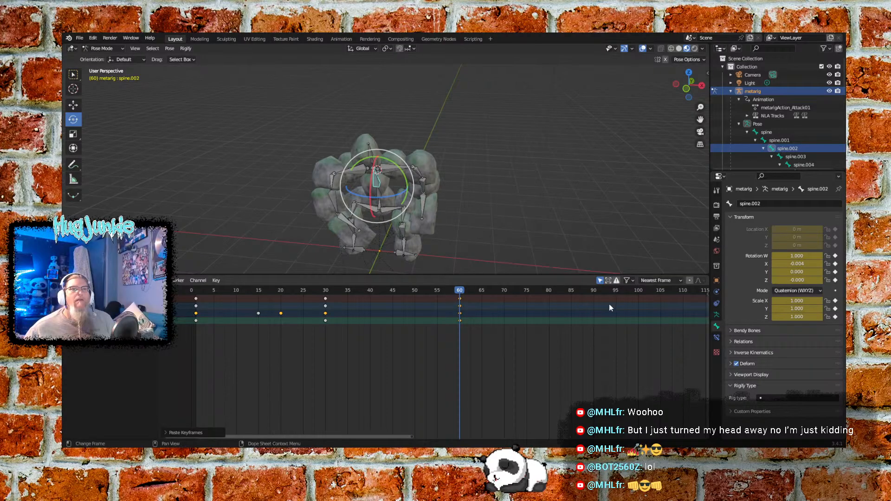
left_click(594, 291)
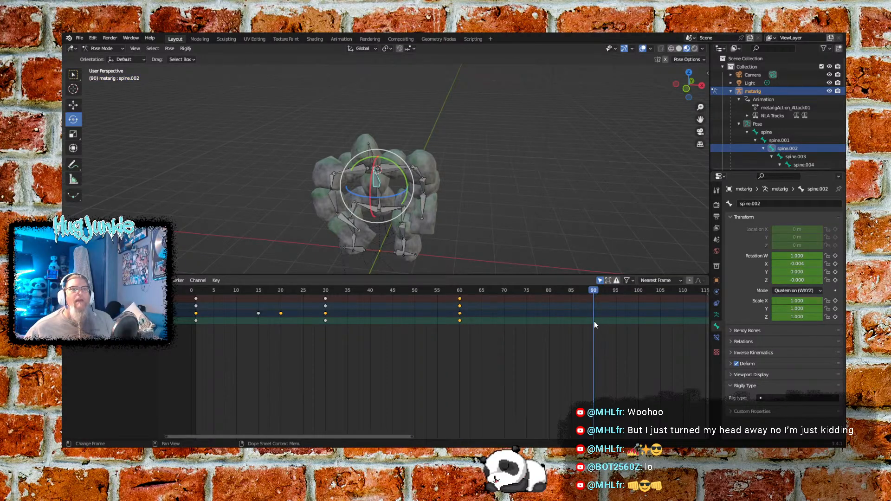
right_click(593, 321)
left_click(593, 321)
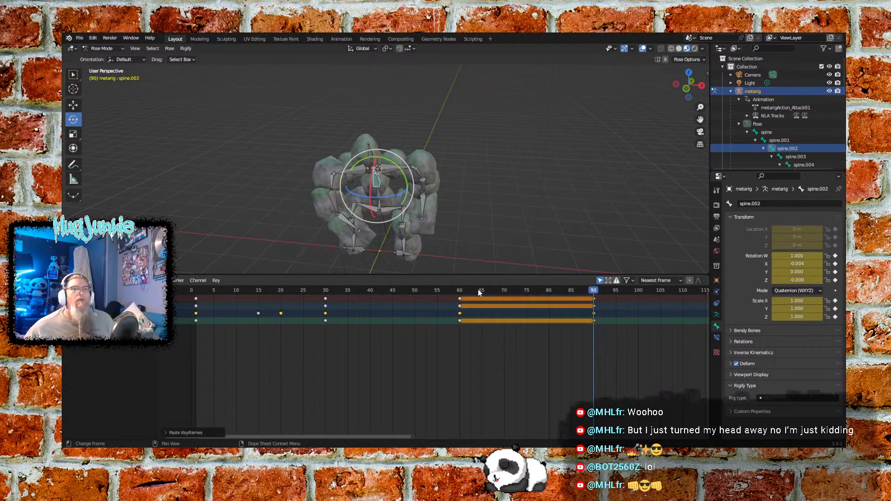
- Compare spine.002's rotation at frame 30 with its rotation at frame 60
left_click(458, 291)
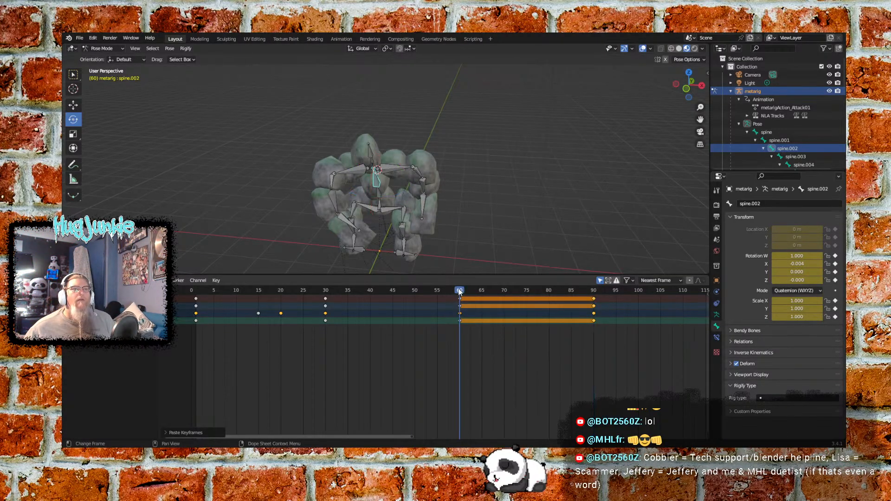
left_click(325, 291)
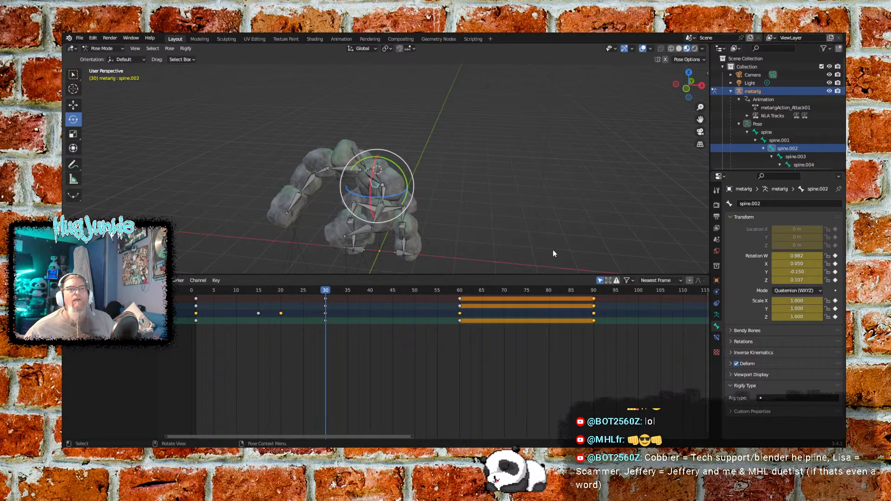
left_click(458, 291)
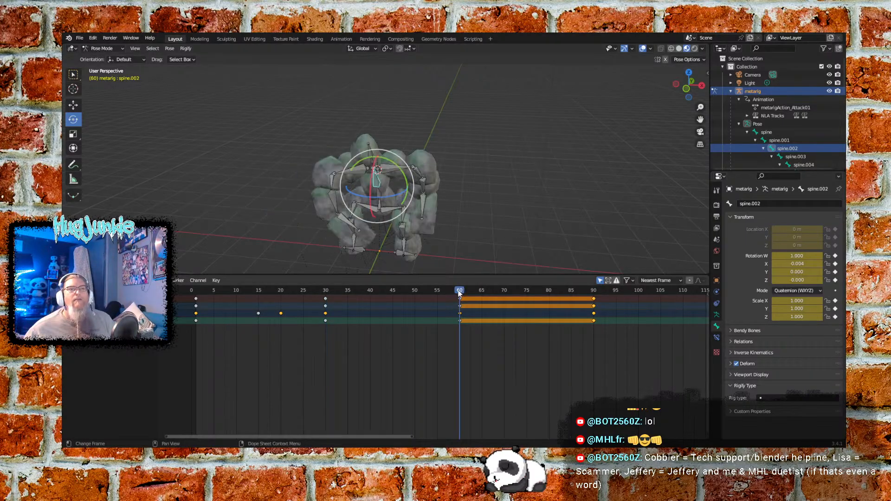
- Set spine.002's Y rotation to 0.150 at frame 60
left_click(814, 272)
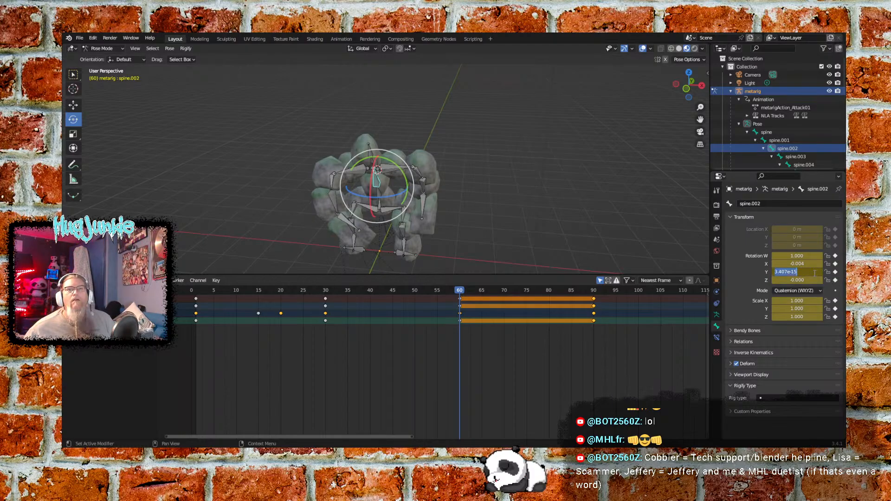
type("0.150")
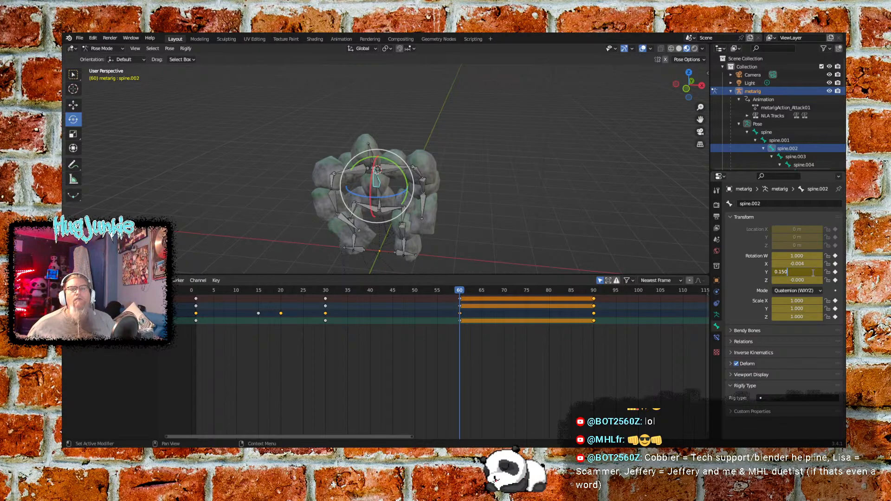
key("Return")
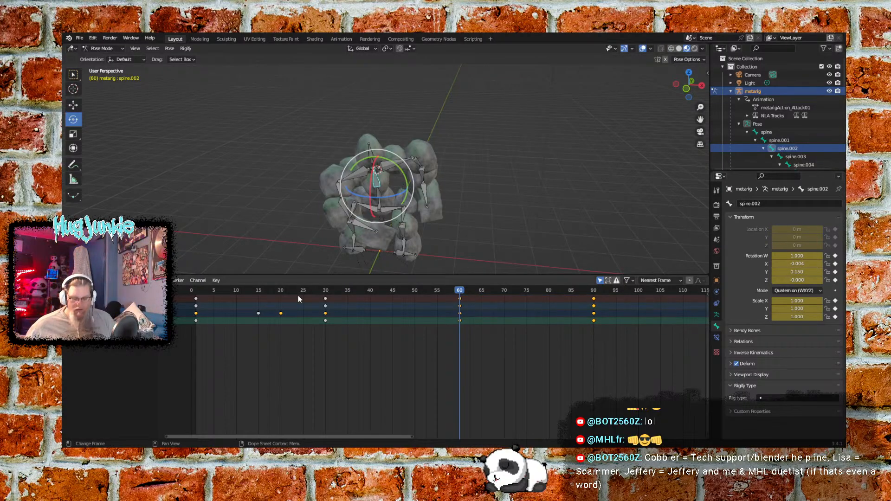
- Play the attack animation from frame 1 twice to review the spine twist, then return to frame 1
key("shift+Left")
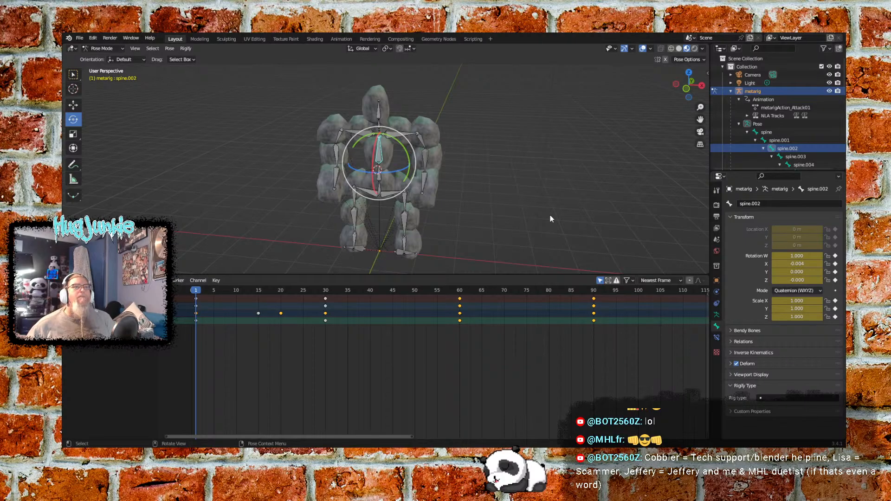
key("space")
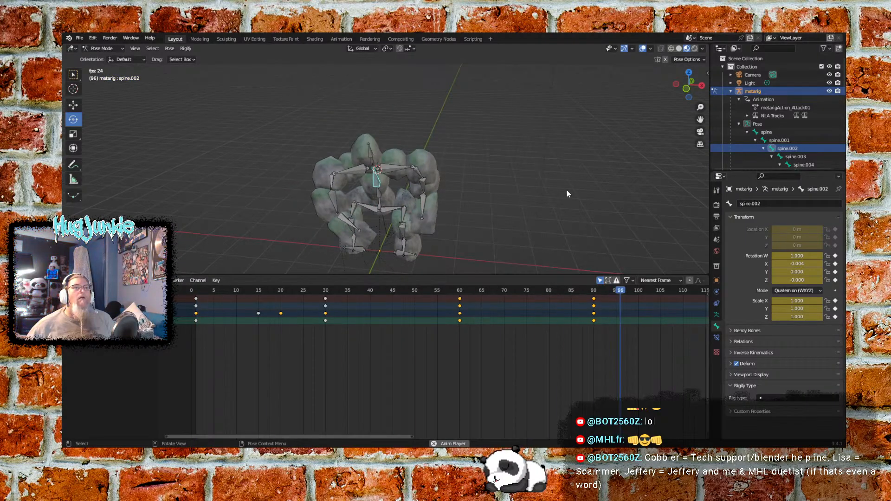
key("space")
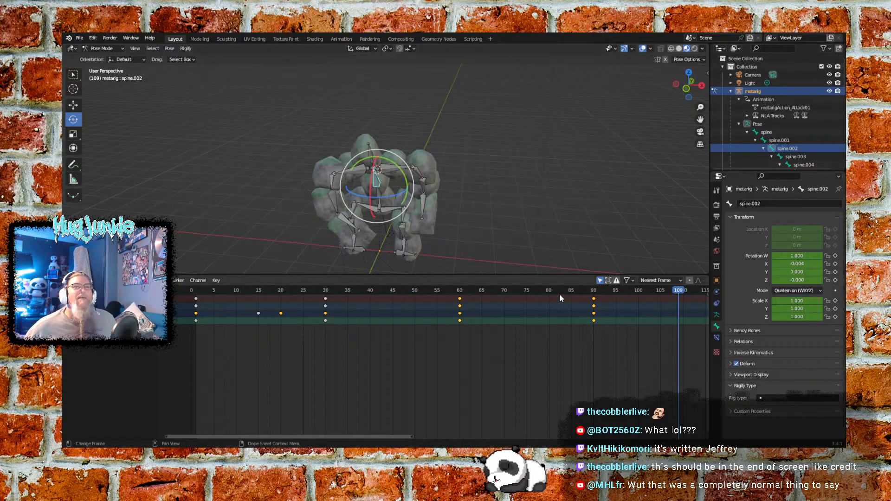
left_click_drag(352, 436, 385, 436)
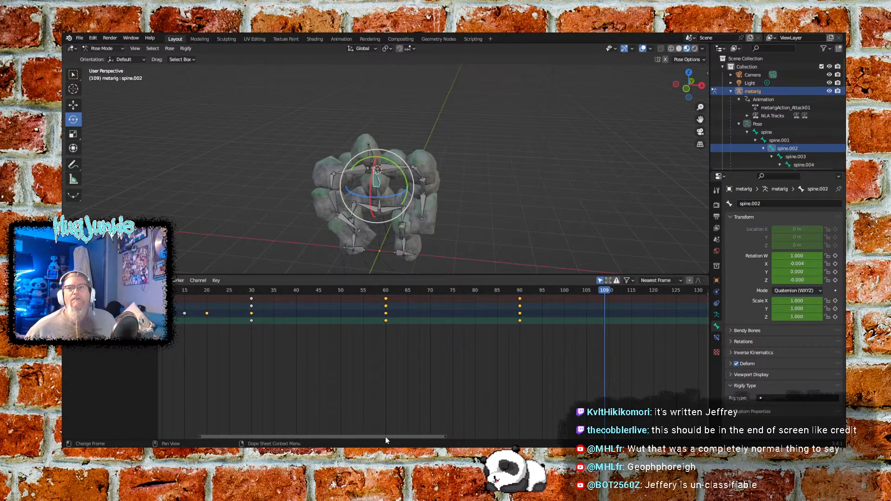
left_click_drag(385, 436, 350, 437)
left_click(198, 291)
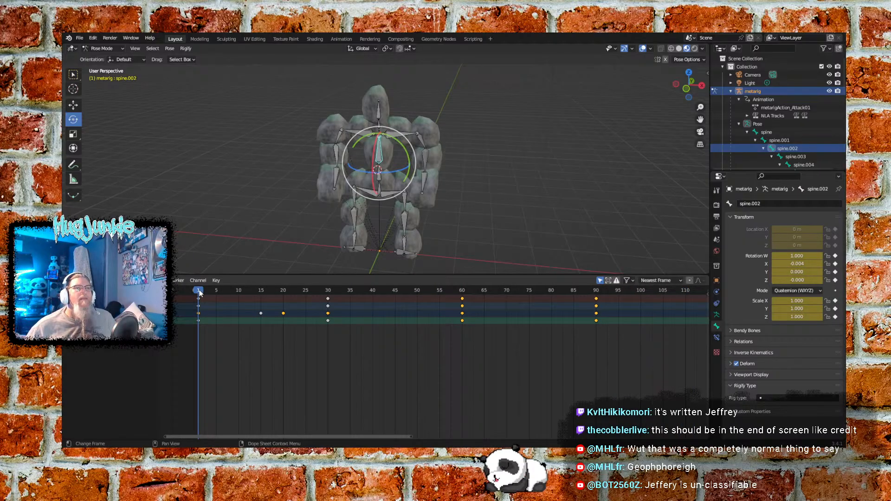
key("space")
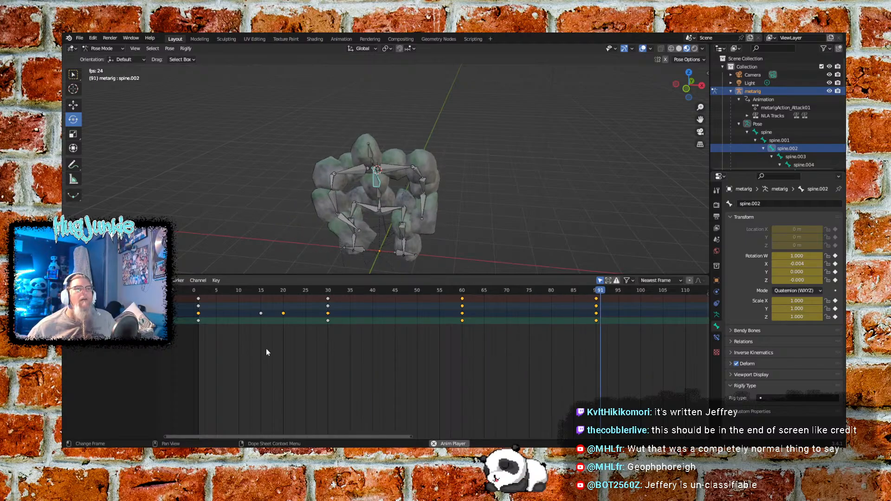
key("space")
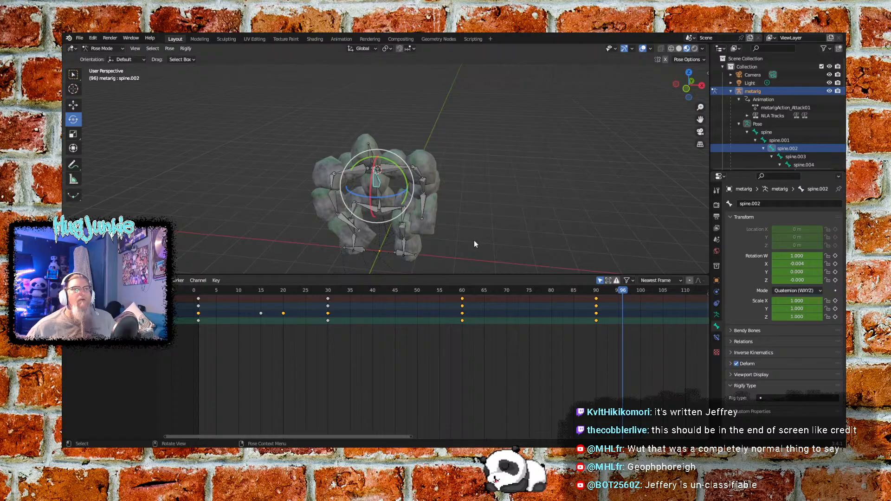
left_click(200, 290)
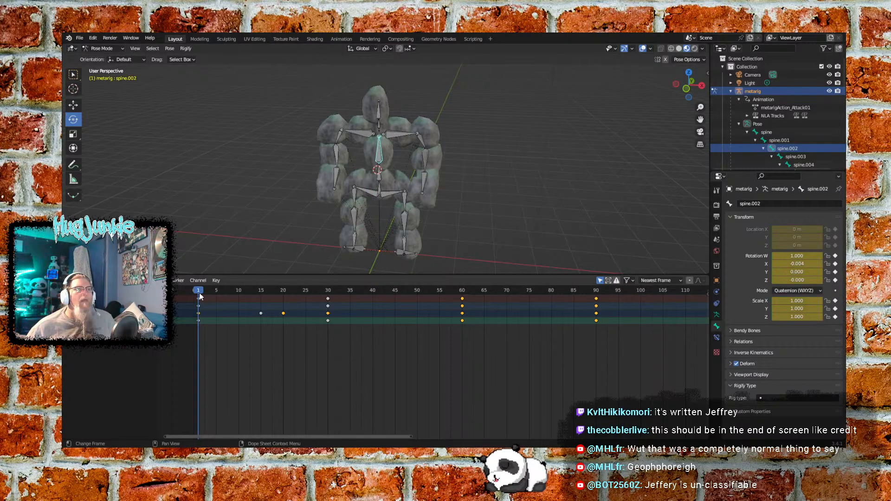
- Select the bones of both legs and the pelvis, copy their keyframes at frame 1 and paste them at frame 90
left_click(482, 203)
left_click_drag(422, 263, 347, 204)
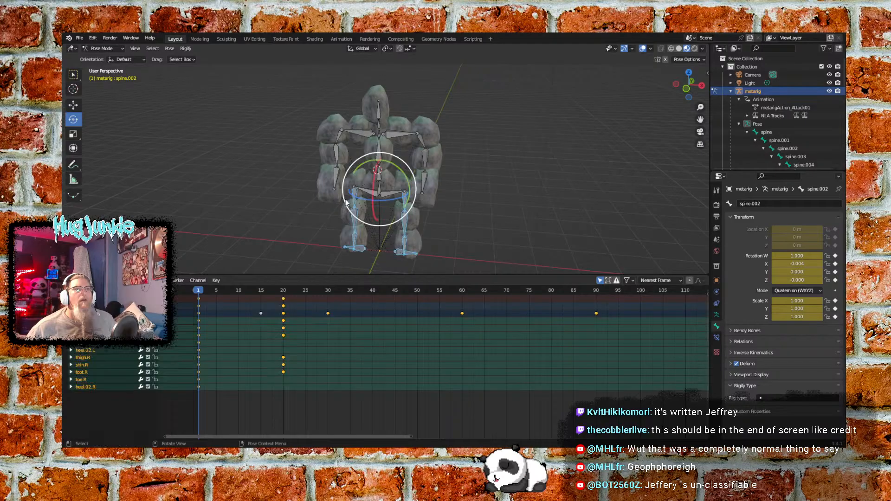
left_click(373, 194, "shift")
left_click(389, 193, "shift")
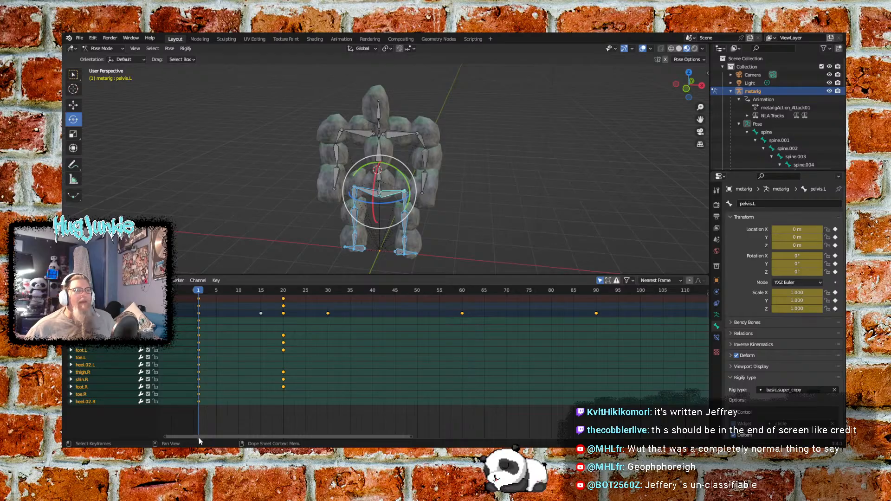
left_click_drag(200, 436, 201, 435)
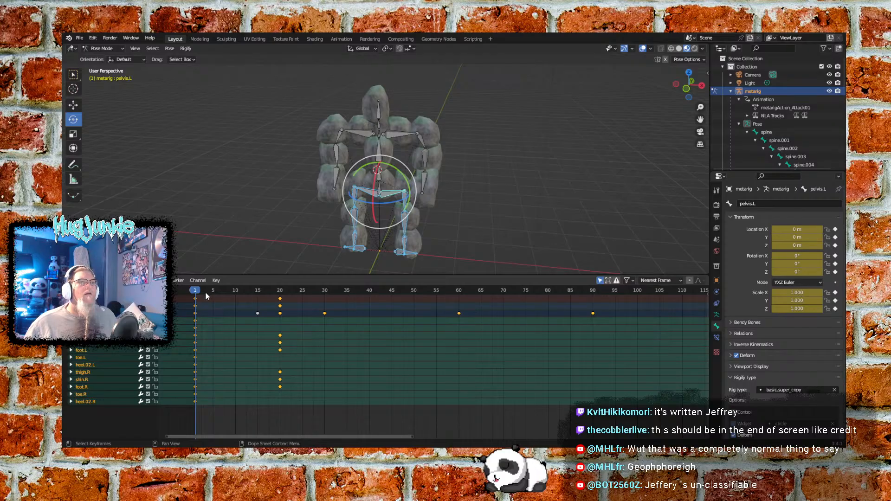
left_click_drag(196, 291, 580, 304)
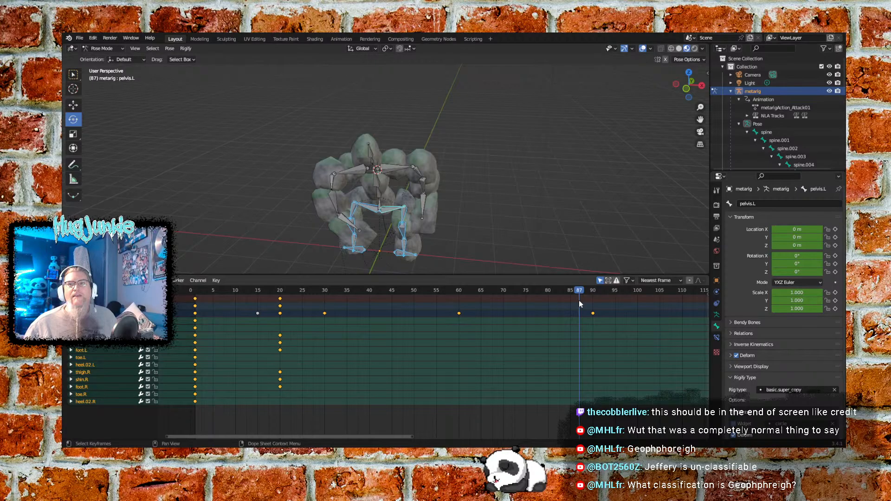
left_click_drag(578, 299, 198, 321)
left_click_drag(202, 411, 193, 300)
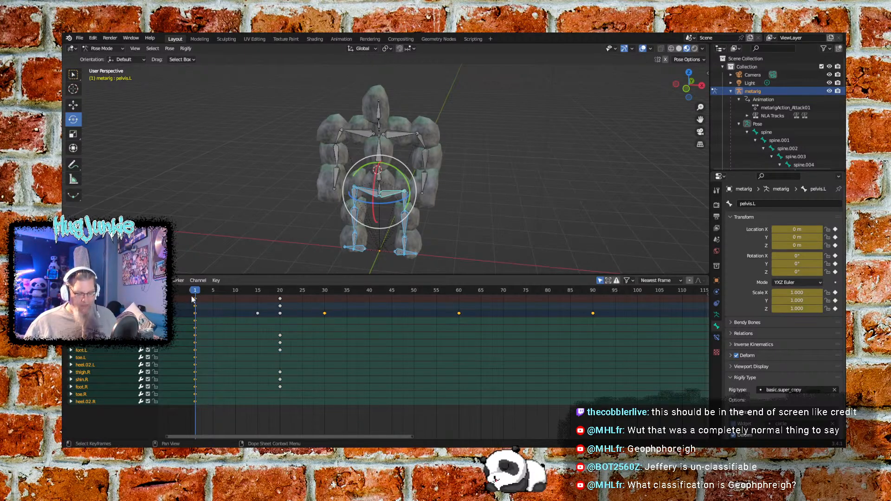
left_click(593, 293)
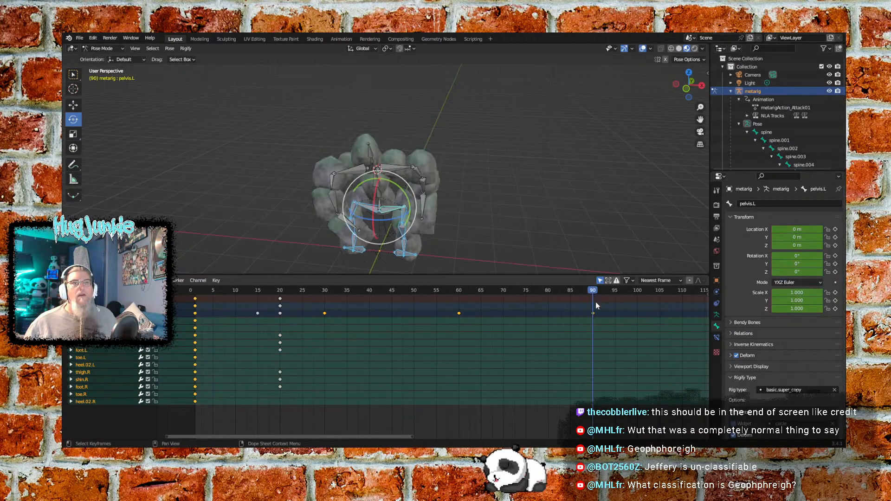
right_click(592, 323)
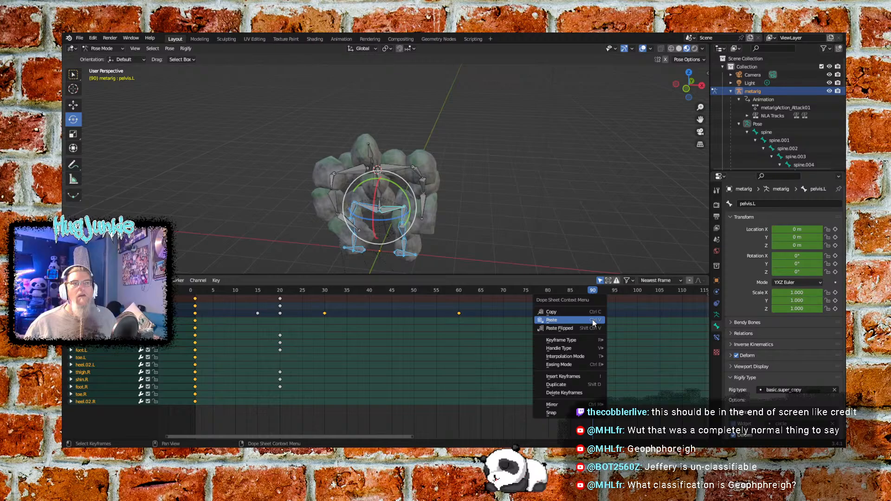
left_click(592, 320)
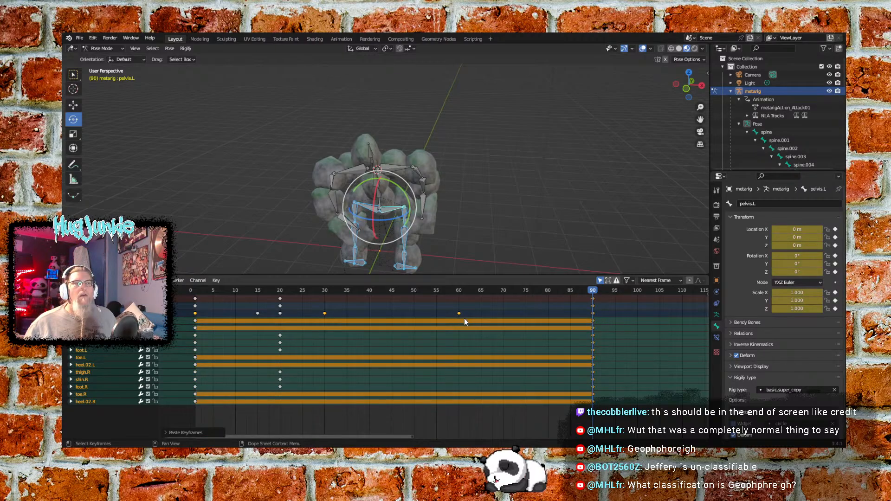
- Copy the leg bones' keyframes at frame 20 and paste them at frame 60
left_click_drag(338, 290, 199, 322)
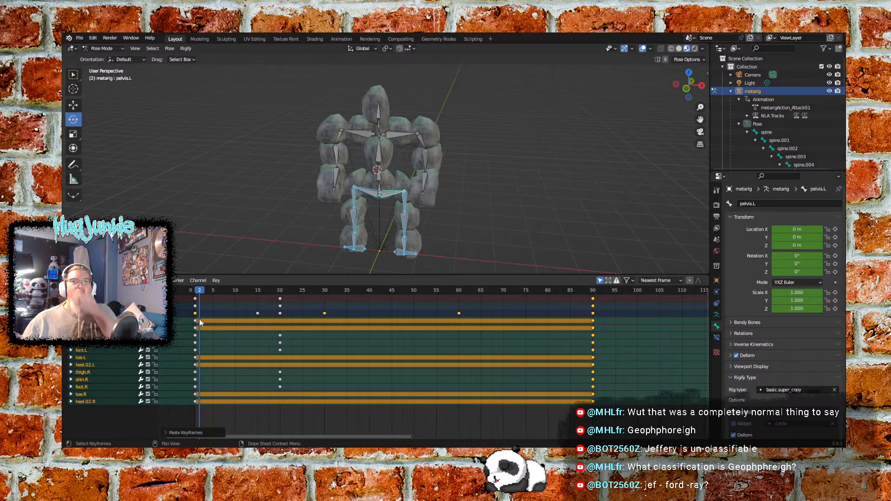
left_click_drag(200, 322, 279, 314)
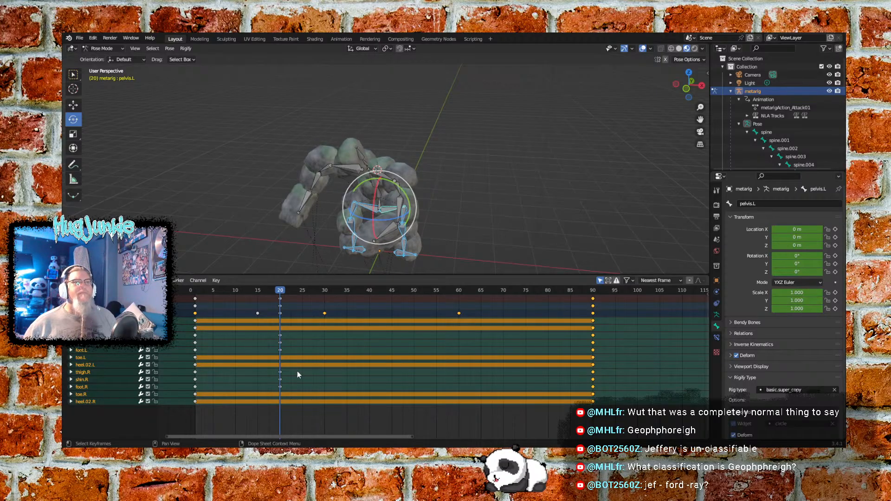
left_click_drag(288, 410, 276, 294)
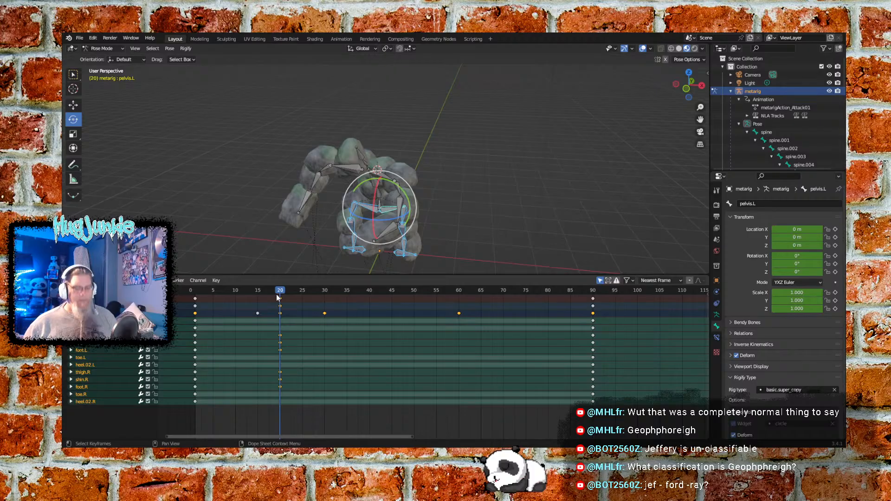
left_click(456, 291)
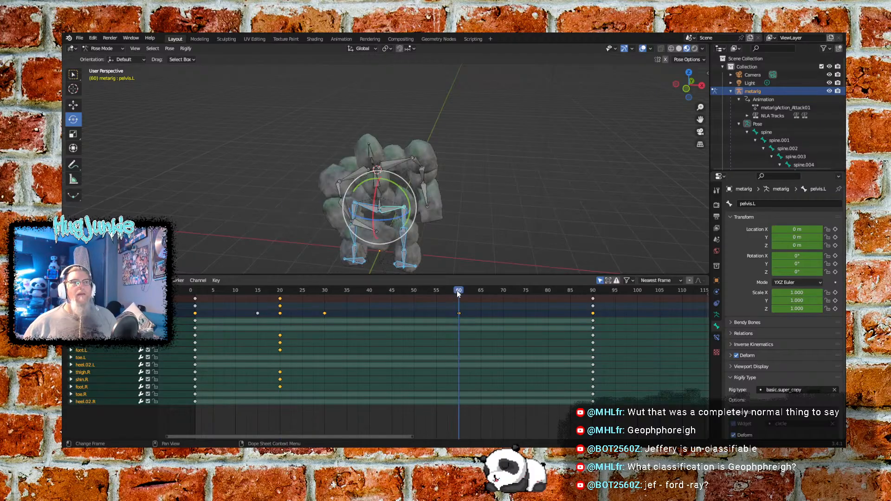
right_click(459, 319)
left_click(457, 318)
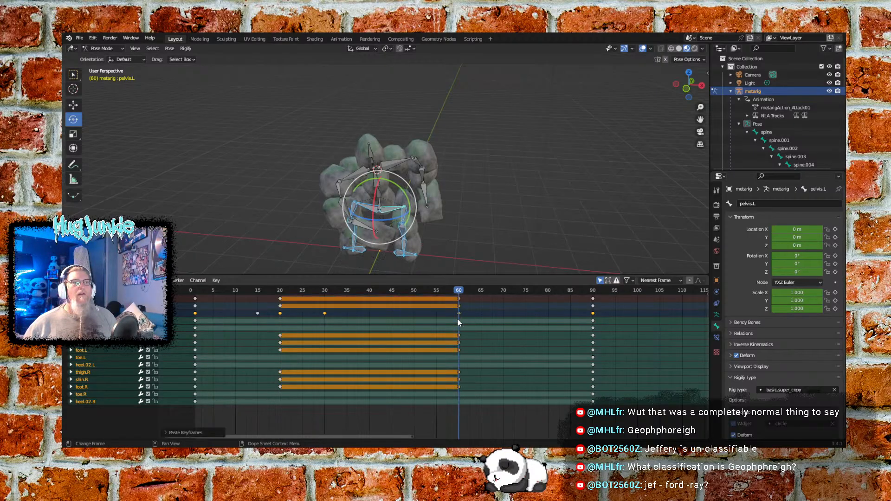
- Select the root spine bone, copy its keyframe at frame 20 and paste it at frame 60
left_click_drag(291, 291, 195, 291)
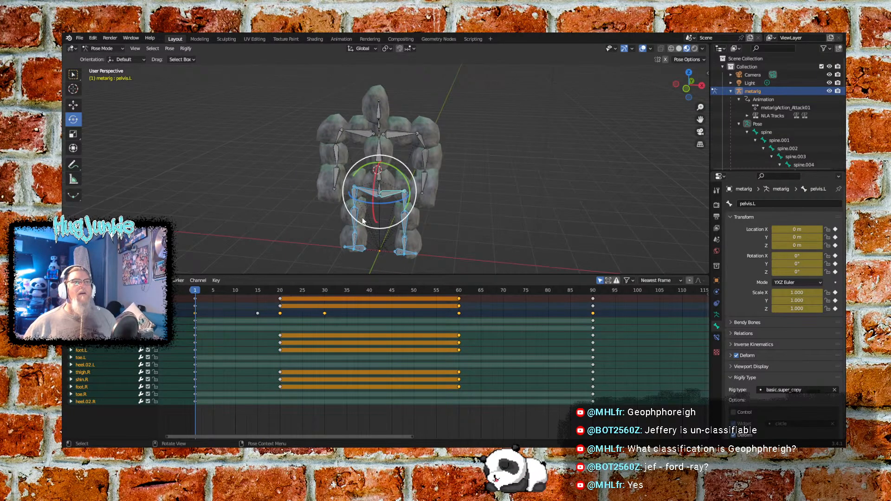
left_click(378, 189)
left_click_drag(195, 291, 280, 293)
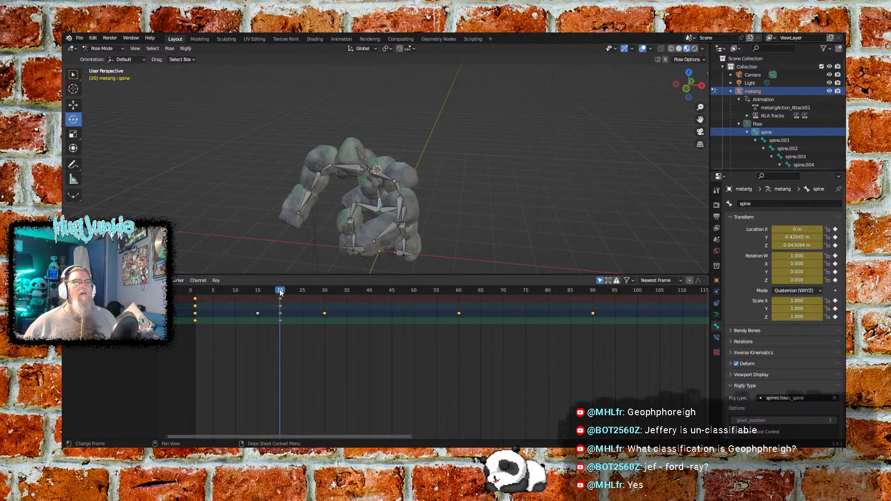
mouse_move(280, 292)
left_mouse_down()
mouse_move(453, 300)
mouse_move(539, 288)
mouse_move(458, 284)
mouse_move(597, 272)
mouse_move(462, 293)
mouse_move(208, 302)
mouse_move(280, 298)
left_mouse_up()
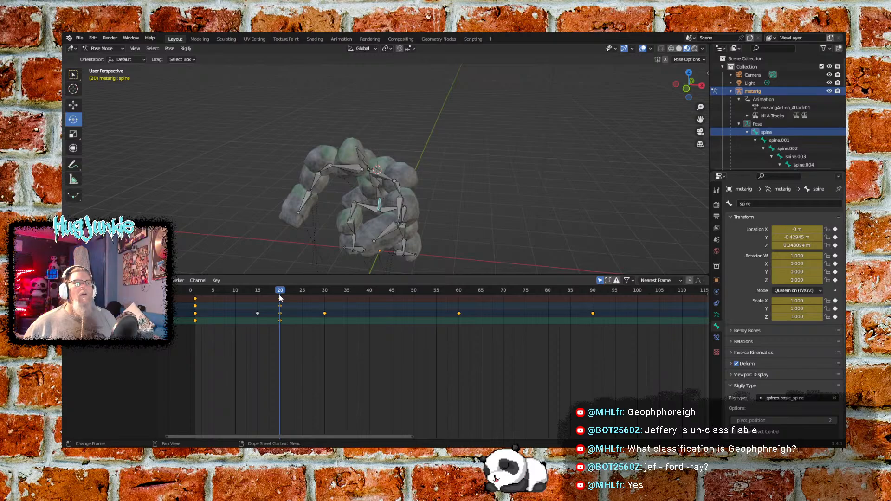
left_click_drag(292, 336, 275, 292)
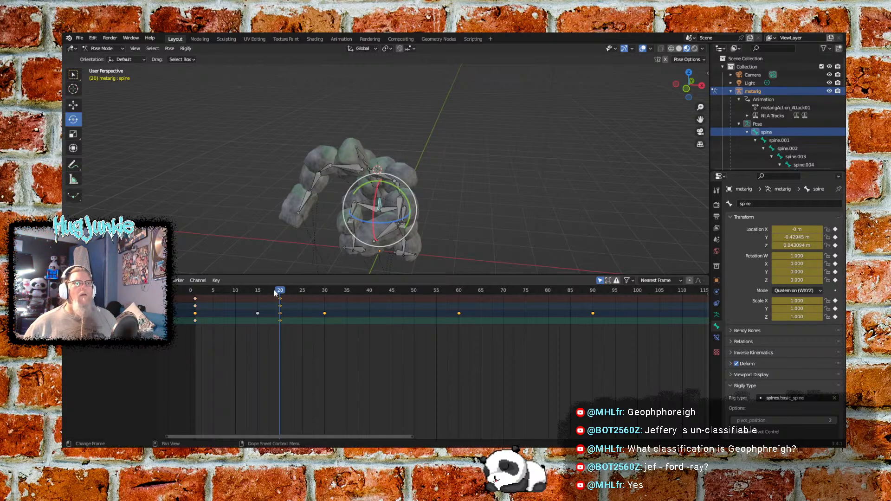
left_click(458, 293)
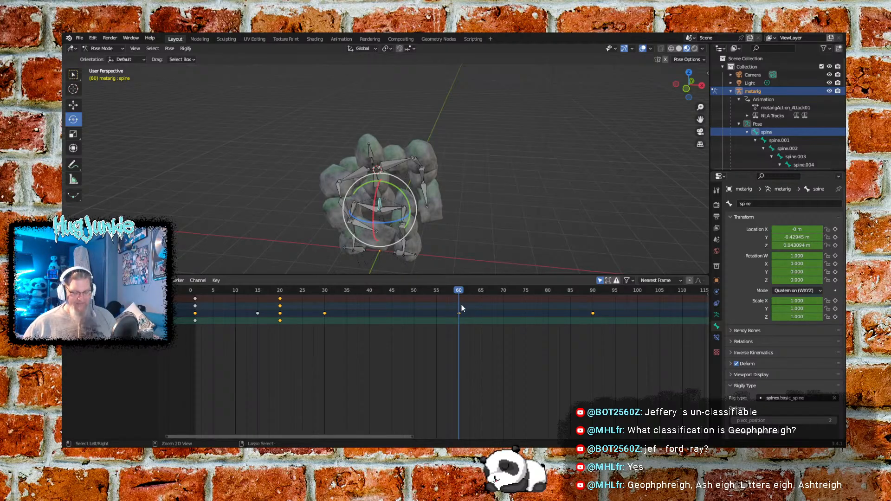
key("ctrl+v")
- Copy the root spine bone's keyframe at frame 1 and paste it at frame 90
left_click_drag(459, 290, 207, 296)
left_click_drag(201, 327, 189, 284)
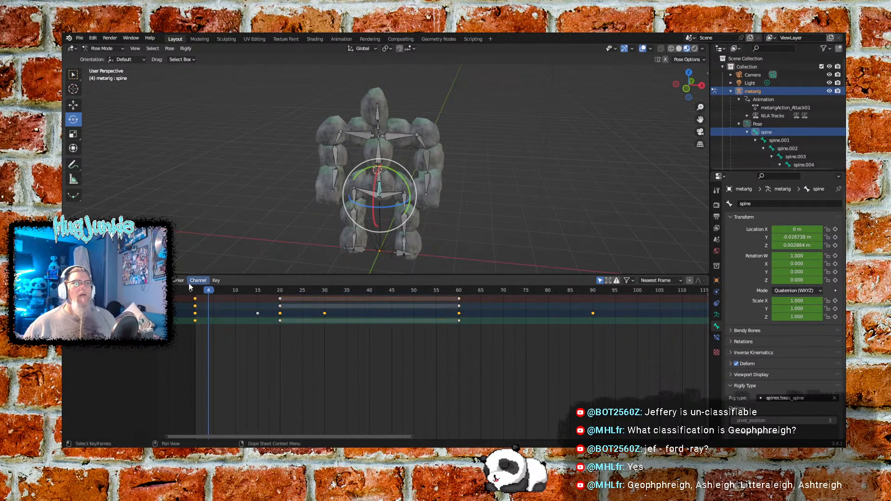
left_click(594, 292)
right_click(594, 296)
left_click(594, 297)
- Select spine.001, copy its keyframe at frame 1 and paste it at frame 90
left_click_drag(568, 298, 197, 308)
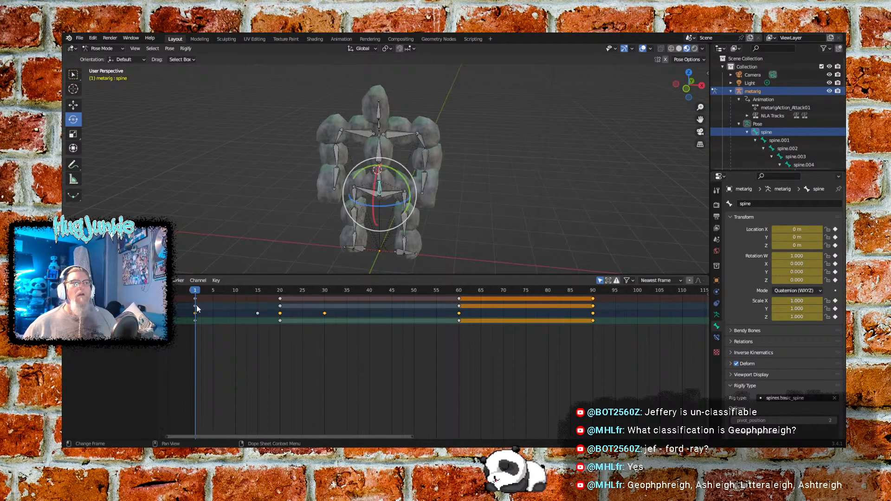
left_click(381, 180)
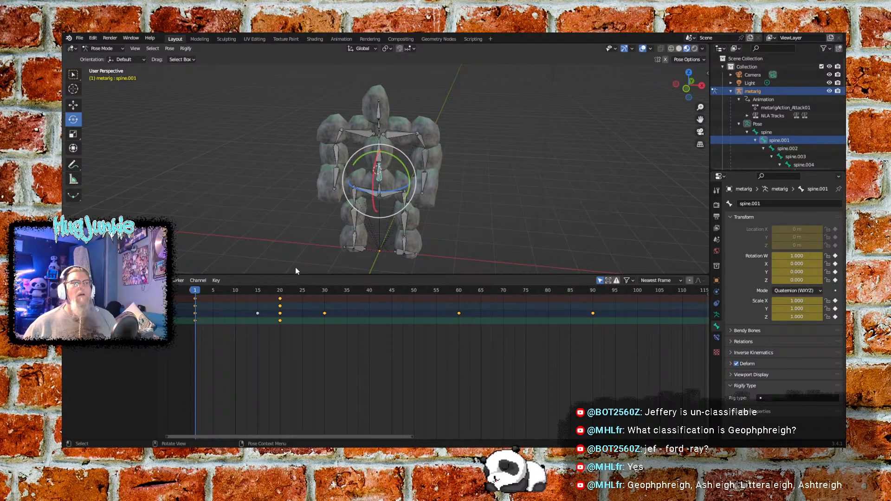
mouse_move(190, 296)
left_mouse_down()
mouse_move(281, 289)
mouse_move(195, 294)
left_mouse_up()
left_click(207, 342)
left_click_drag(207, 342, 189, 286)
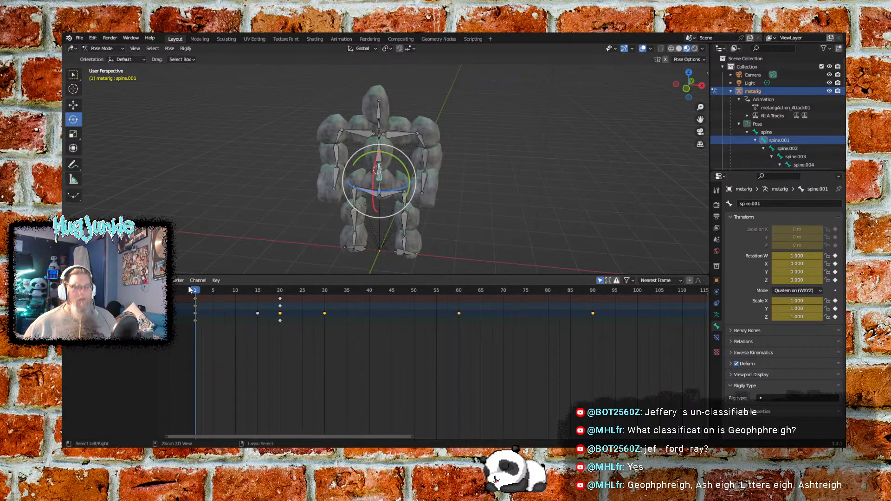
left_click(593, 292)
right_click(593, 298)
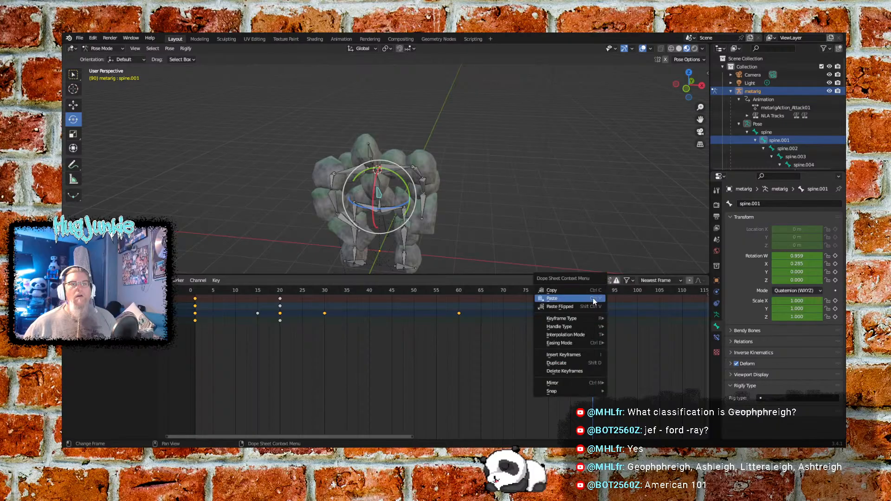
left_click(593, 301)
- Copy spine.001's keyframe at frame 20 and paste it at frame 60
left_click_drag(295, 337, 269, 284)
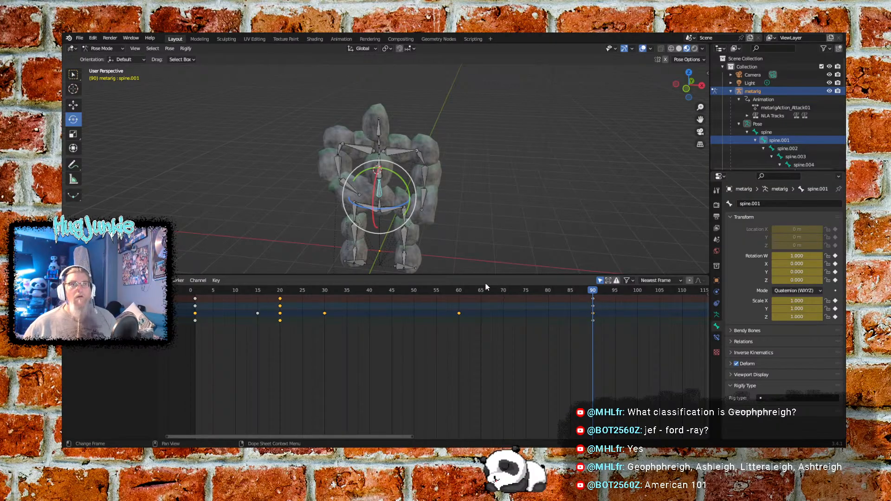
left_click(459, 291)
right_click(459, 314)
left_click(418, 298)
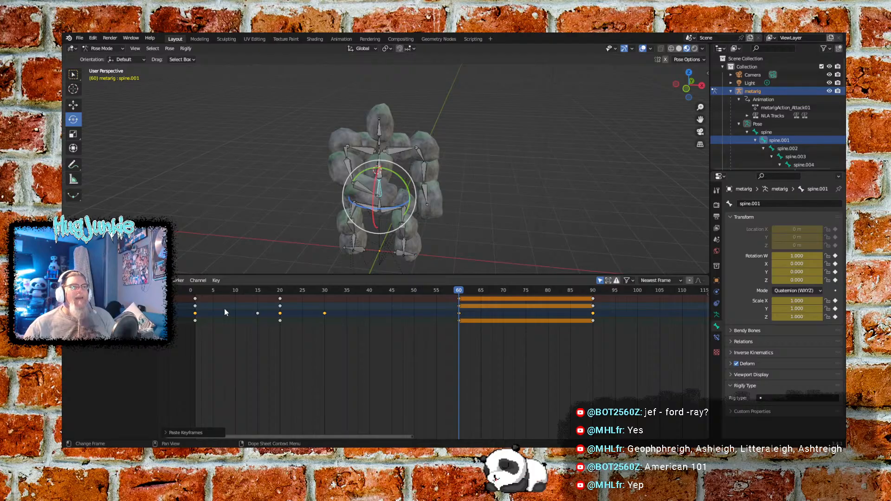
- Play and scrub through the attack animation, examining the spine and pelvis motion from the front and the right side
key("space")
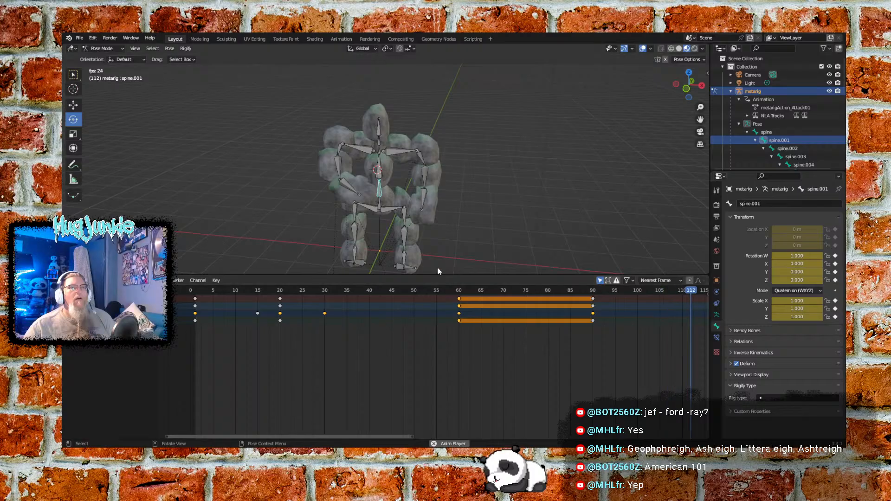
left_click_drag(417, 291, 510, 289)
key("space")
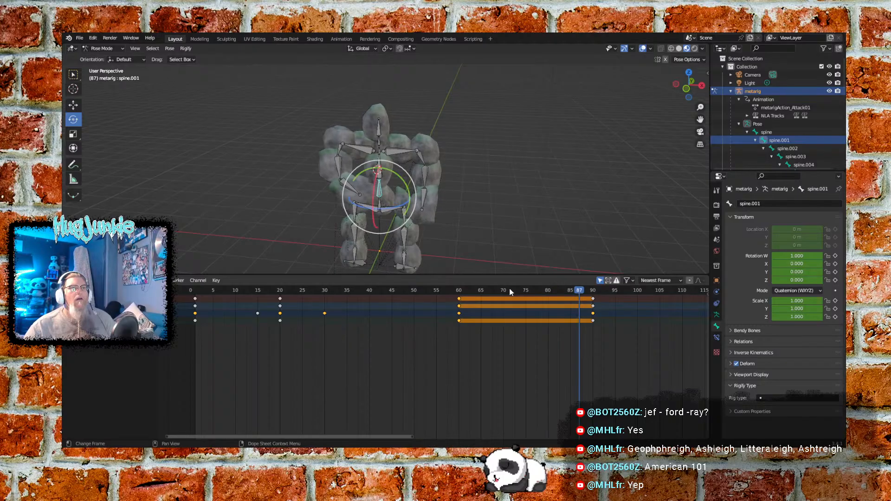
left_click_drag(454, 291, 418, 290)
middle_click_drag(546, 212, 508, 215)
left_click(692, 87)
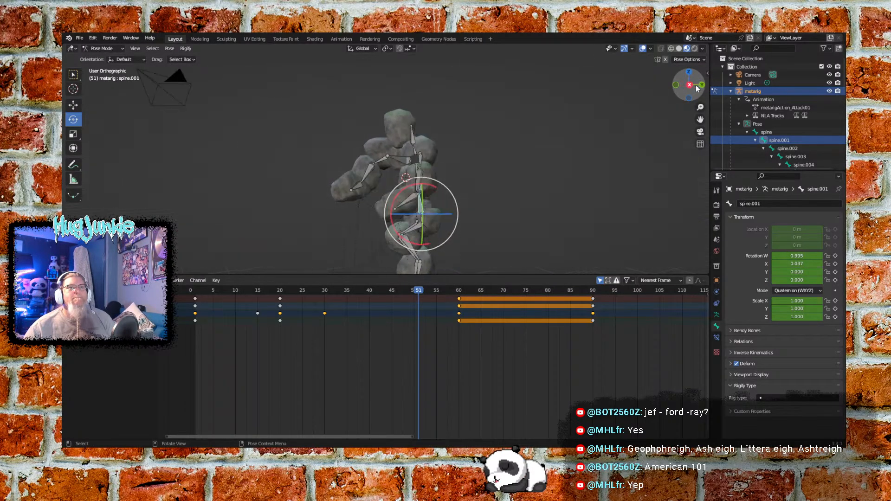
middle_click_drag(533, 188, 574, 156)
left_click(687, 86)
left_click_drag(440, 294, 195, 307)
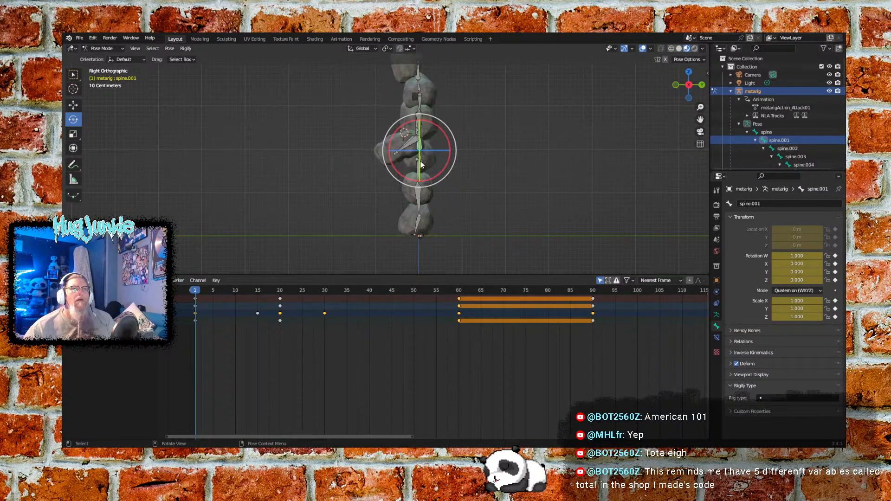
left_click(421, 161)
left_click_drag(194, 292, 254, 296)
left_click(421, 179)
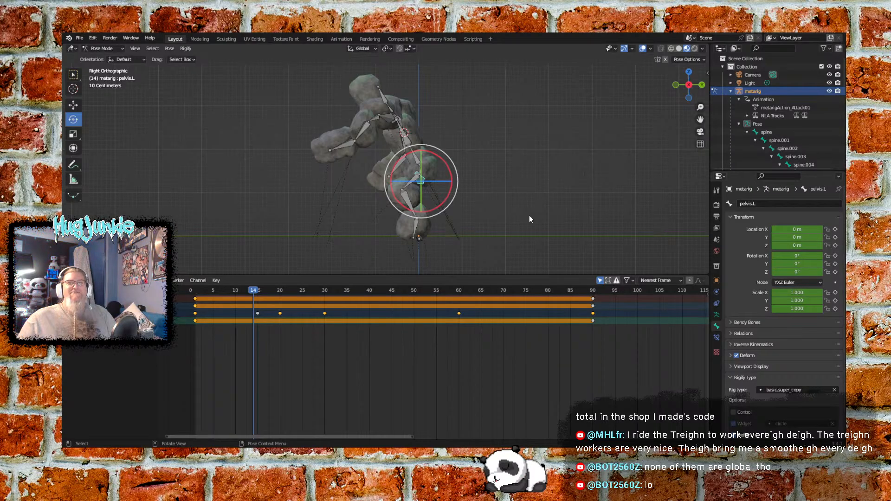
middle_click_drag(529, 210, 499, 224)
- Select the root spine bone, copy its keyframe at frame 1 and paste it over the one at frame 90
left_click(423, 188)
middle_click_drag(446, 199, 490, 194)
mouse_move(255, 297)
left_mouse_down()
mouse_move(279, 293)
mouse_move(202, 284)
mouse_move(418, 297)
mouse_move(524, 291)
mouse_move(327, 283)
mouse_move(239, 295)
left_mouse_up()
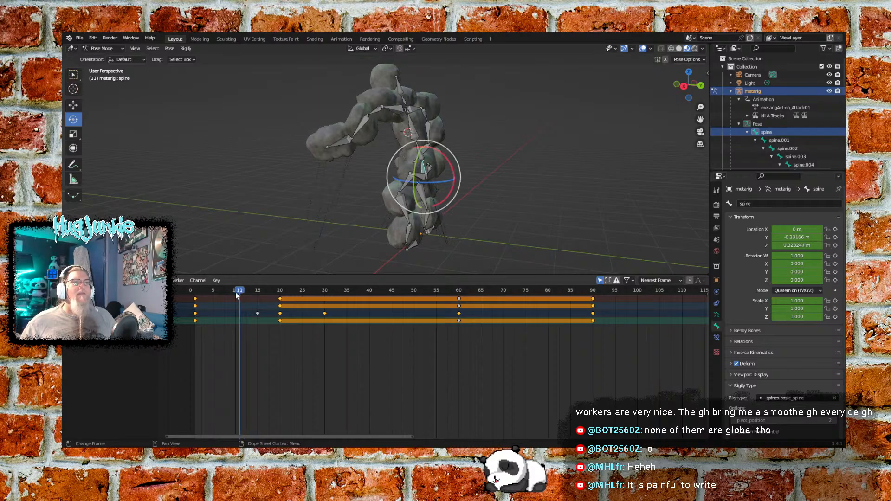
left_click(196, 313)
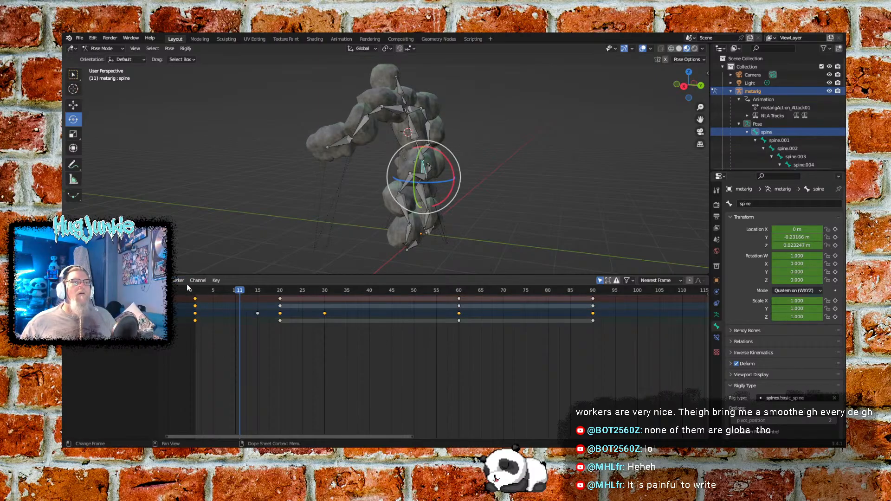
left_click_drag(239, 291, 195, 292)
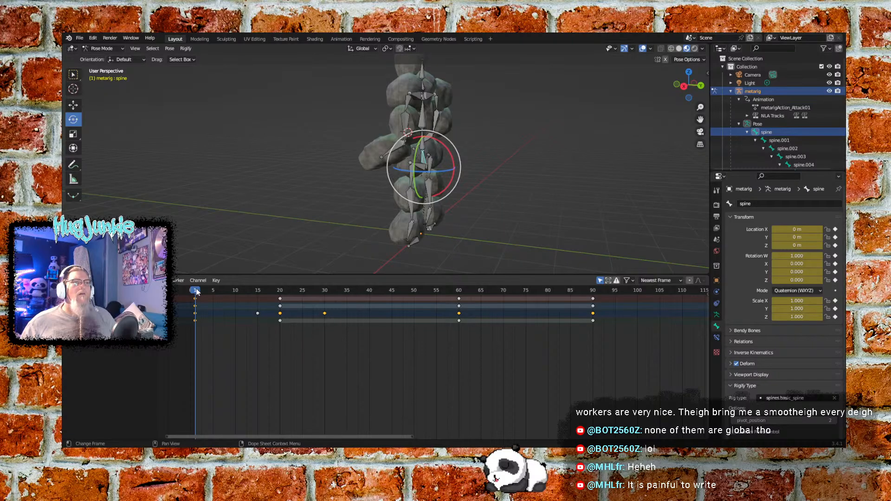
left_click(194, 319)
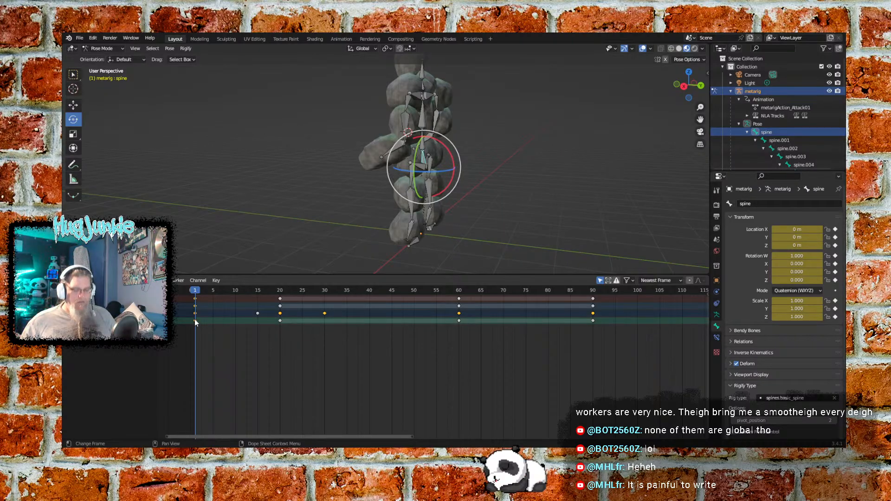
left_click(593, 290)
right_click(594, 293)
left_click(590, 291)
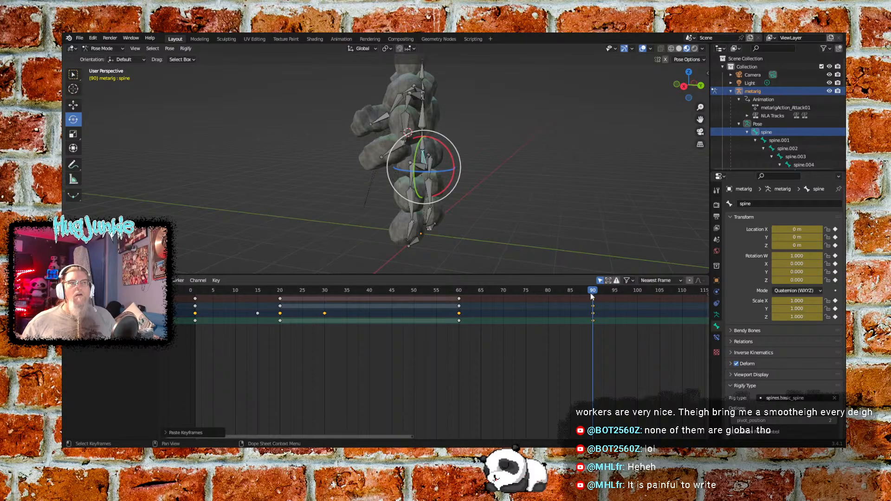
- Replay the attack animation from its start, examining the golem's movement from the right side and the front
left_click_drag(584, 293, 195, 306)
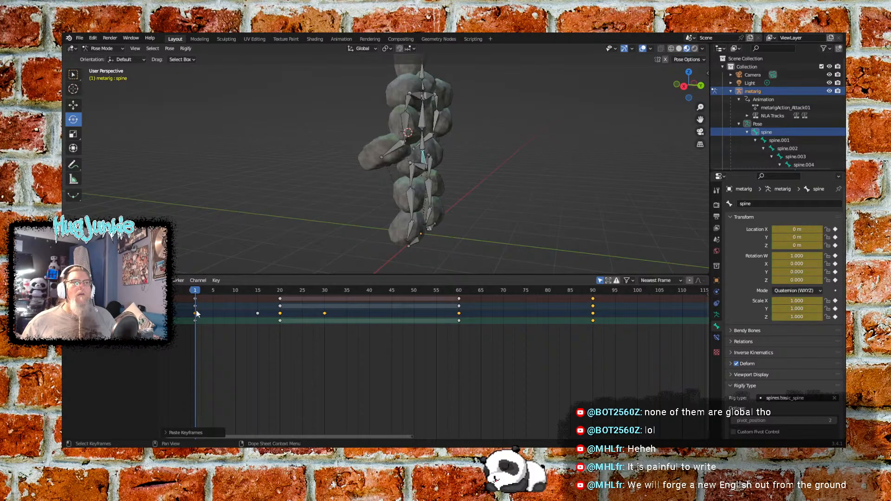
middle_click_drag(335, 228, 343, 231)
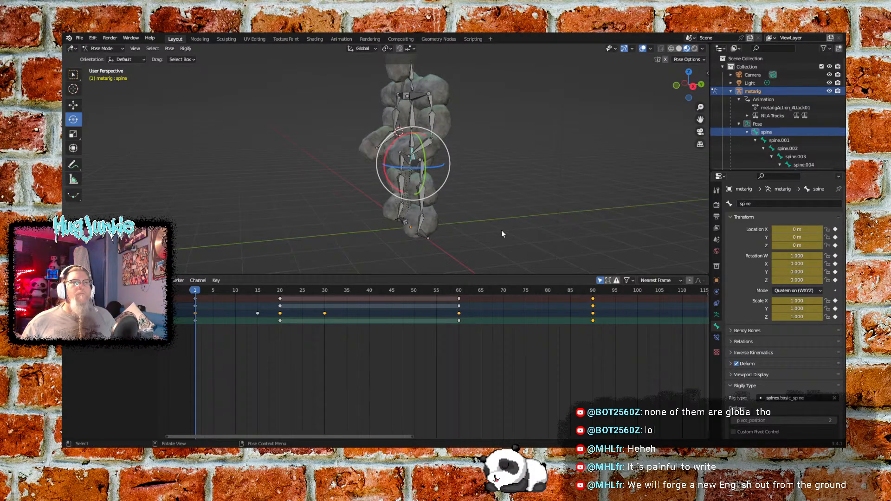
left_click(693, 86)
key("space")
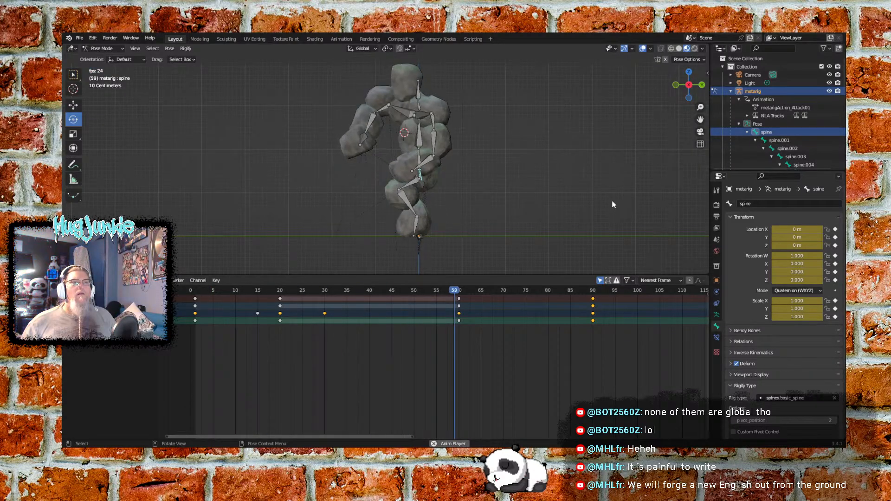
middle_click_drag(612, 200, 511, 213)
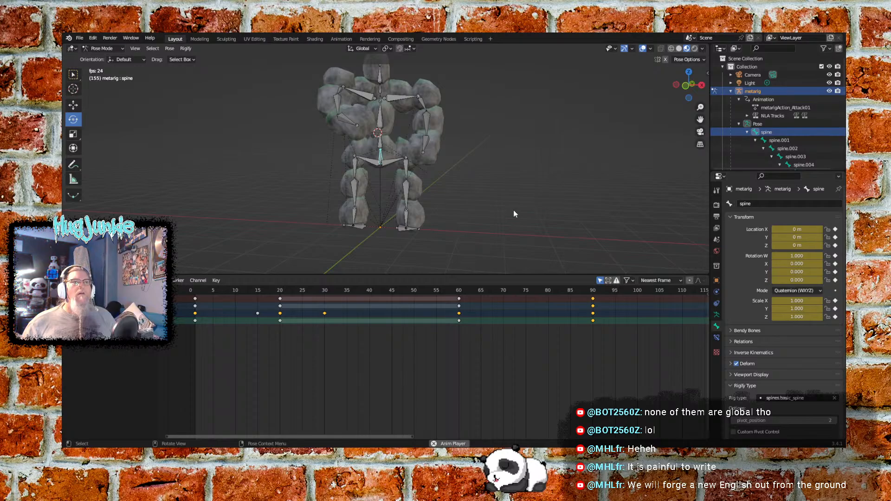
key("space")
left_click_drag(225, 290, 199, 290)
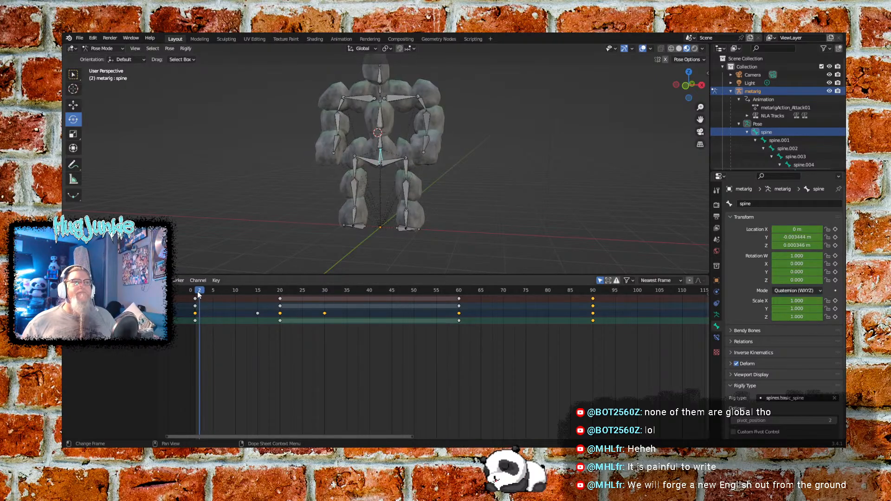
key("space")
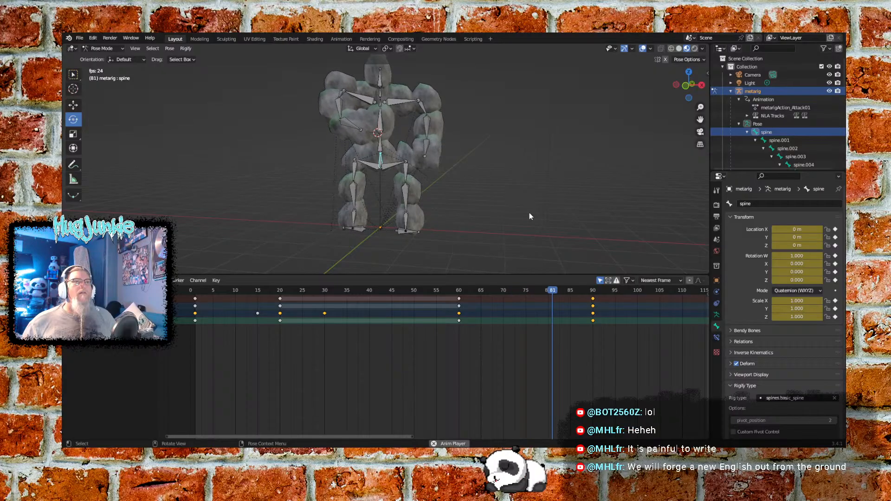
key("space")
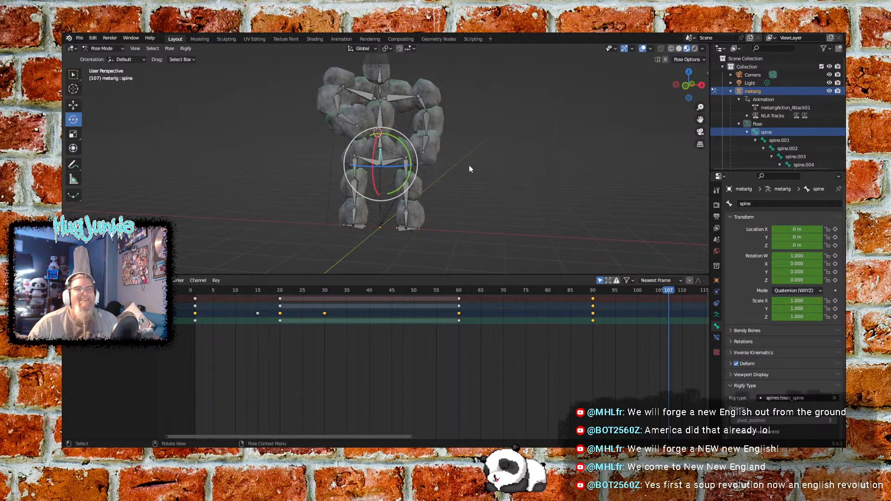
- Save the golem project file Golum_Rock3.blend
middle_click_drag(507, 165, 471, 163)
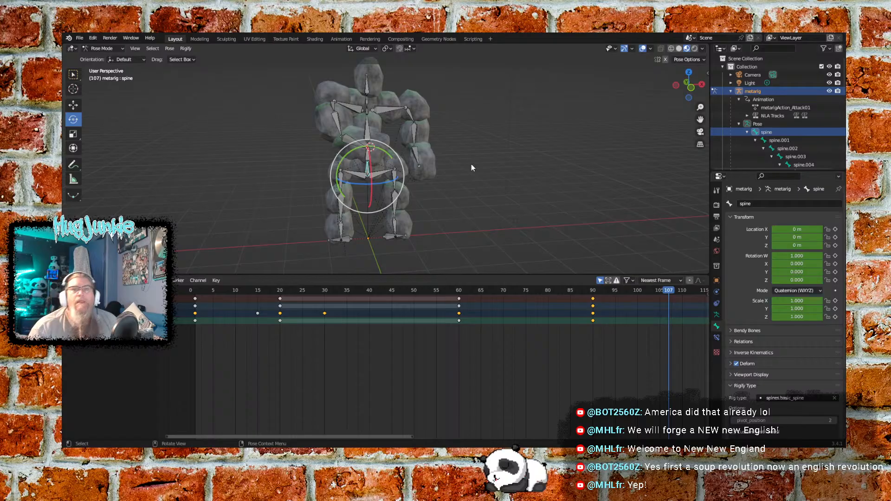
left_click(78, 39)
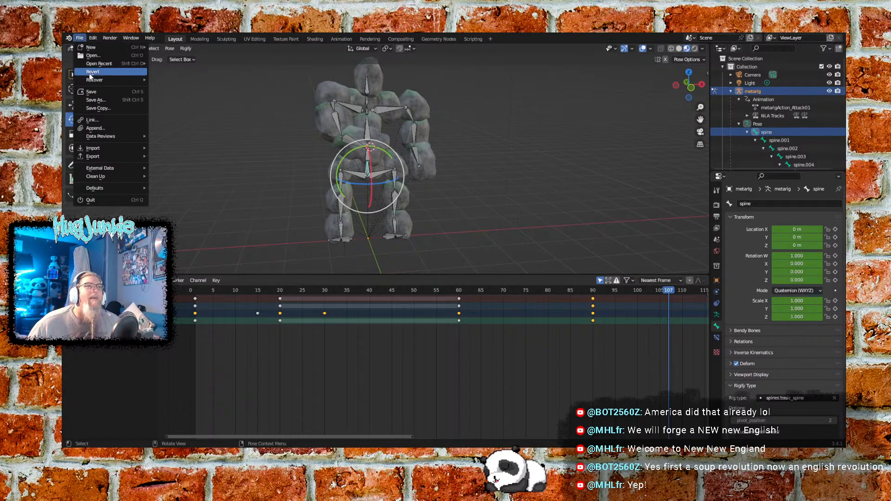
left_click(84, 93)
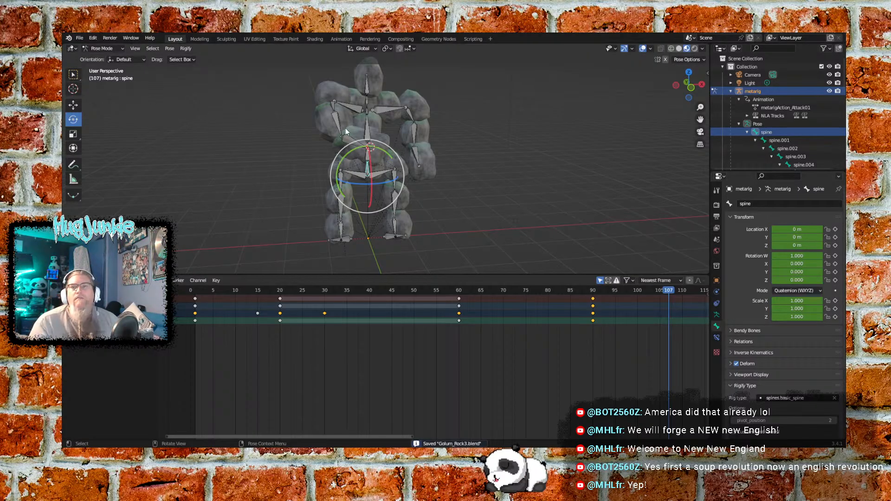